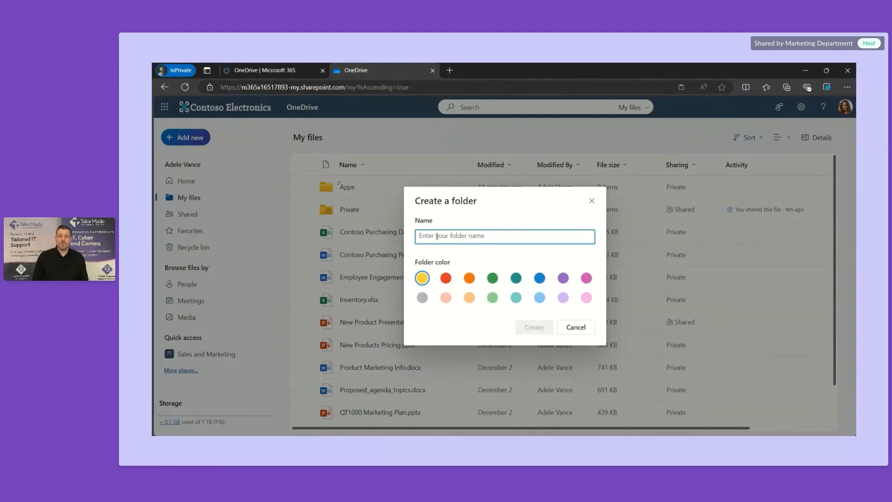
# Step: Name the new folder 'Projects', give it the green colour, create it and open it
pyautogui.write('Projects')
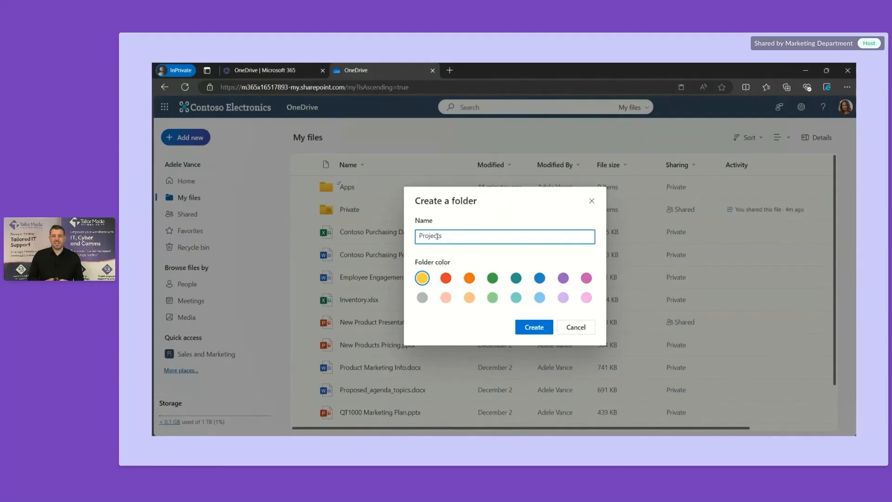
pyautogui.click(492, 278)
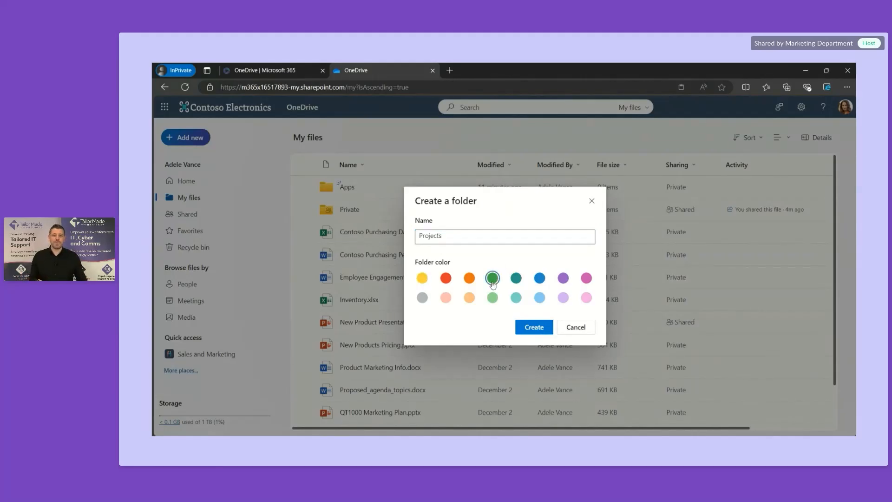
pyautogui.click(533, 328)
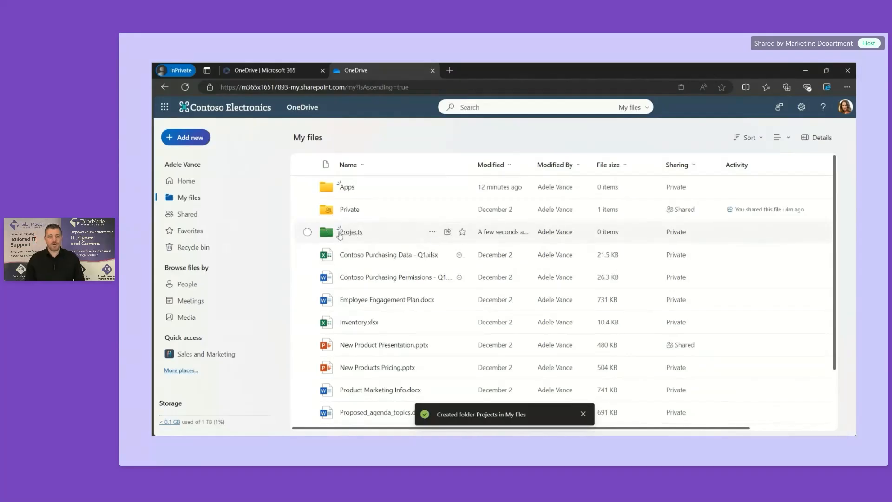
pyautogui.click(354, 236)
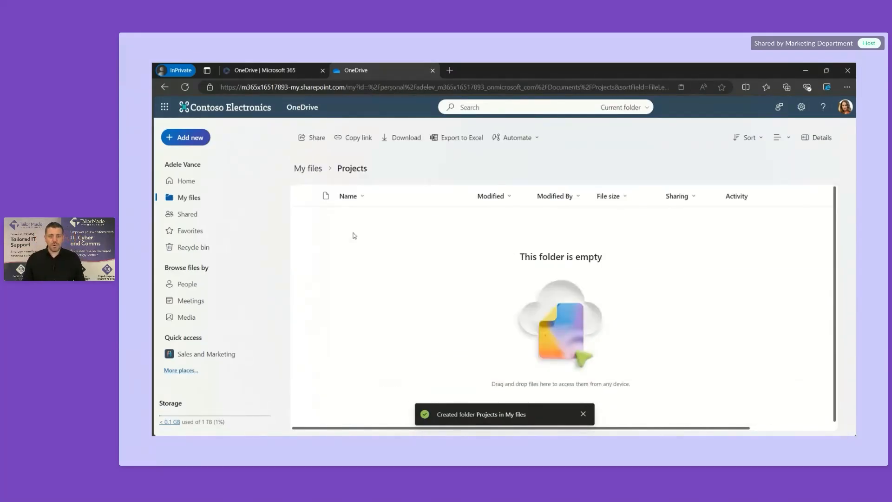
# Step: Copy a share link for Projects and set its permission to Can view
pyautogui.click(351, 139)
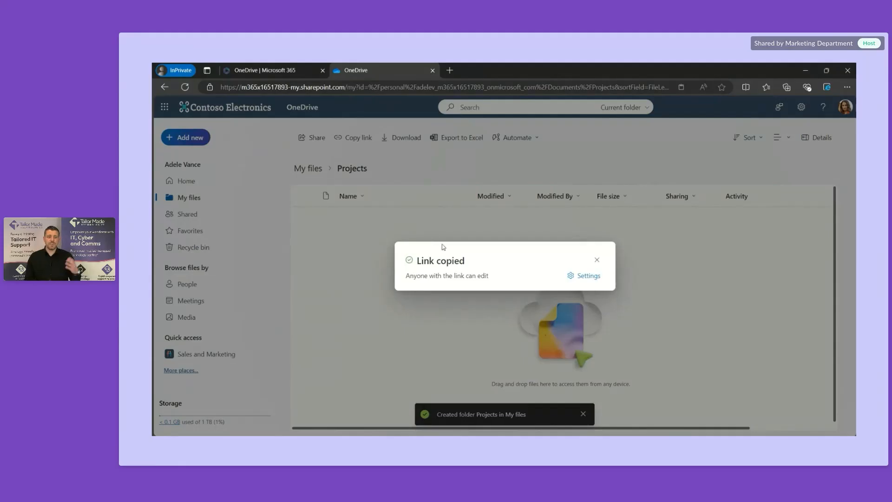
pyautogui.click(587, 276)
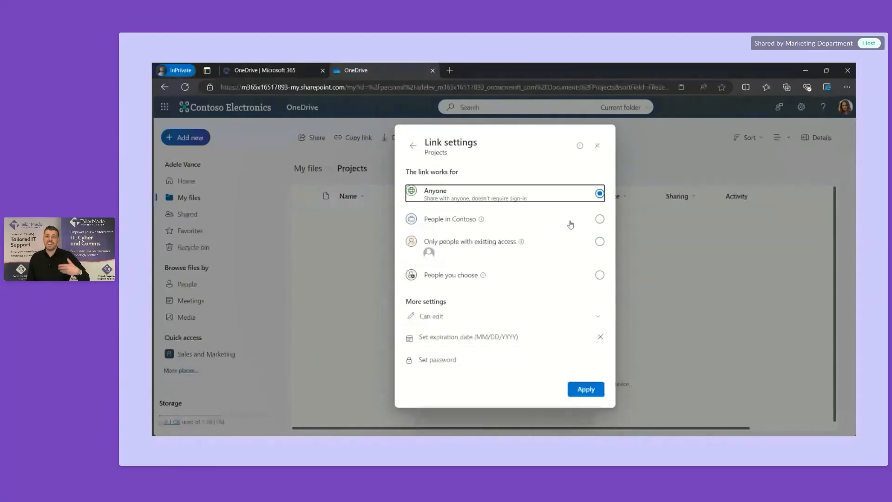
pyautogui.click(546, 321)
pyautogui.click(497, 361)
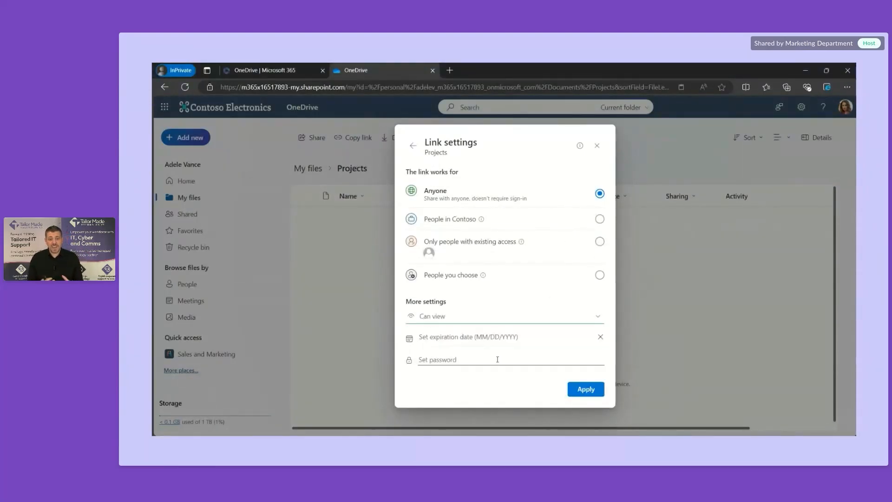
# Step: Set the link to expire March 31, 2025, add a password, and apply the settings
pyautogui.click(538, 336)
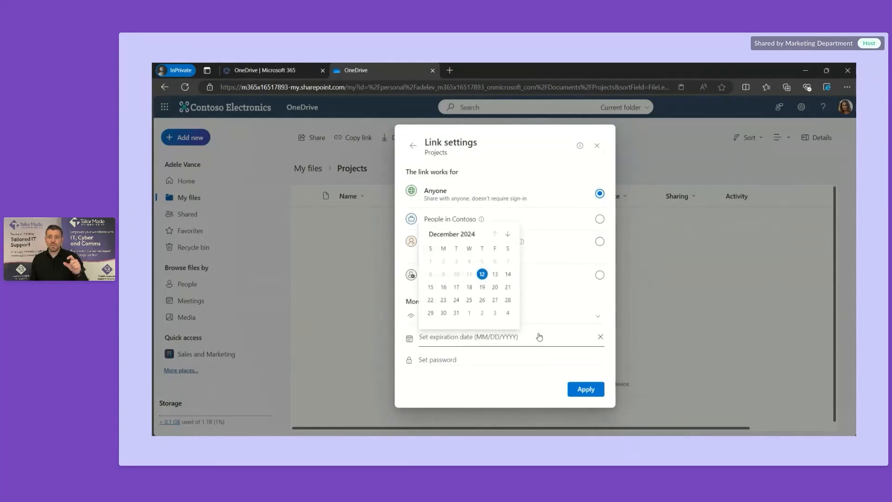
pyautogui.click(508, 233)
pyautogui.click(508, 234)
pyautogui.click(508, 234)
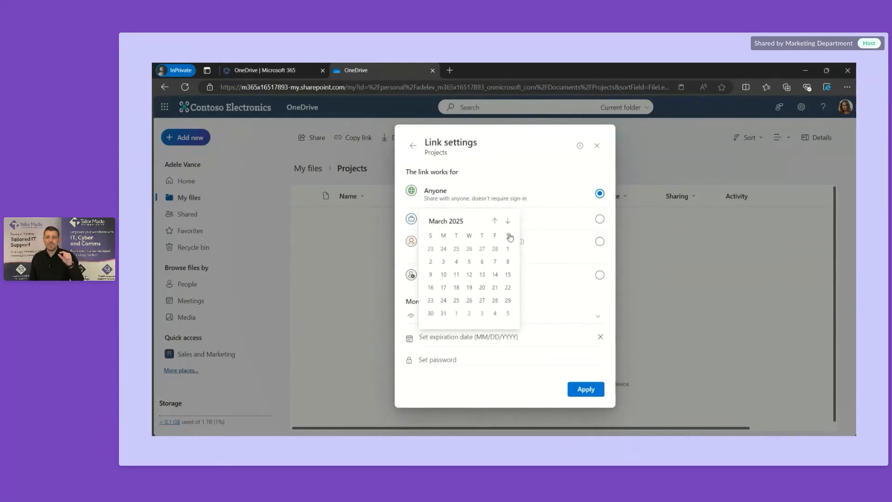
pyautogui.click(444, 313)
pyautogui.click(463, 360)
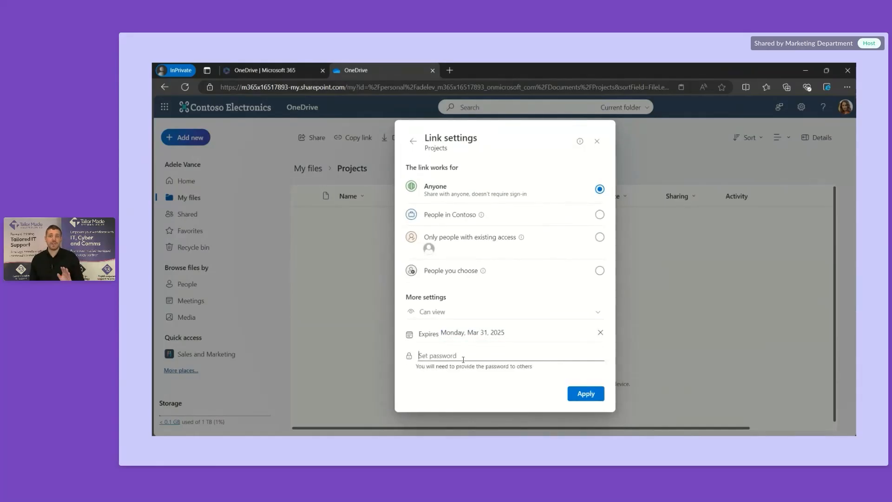
pyautogui.write('•••••••••')
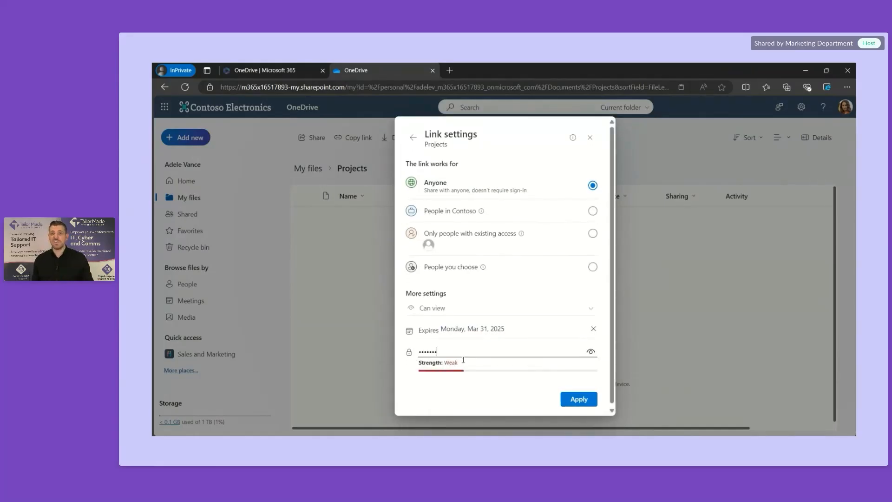
pyautogui.write('•••')
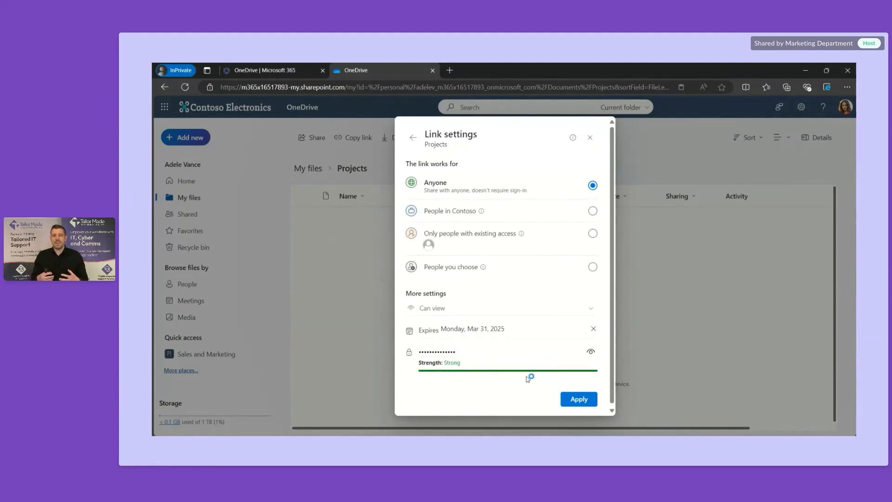
pyautogui.click(585, 406)
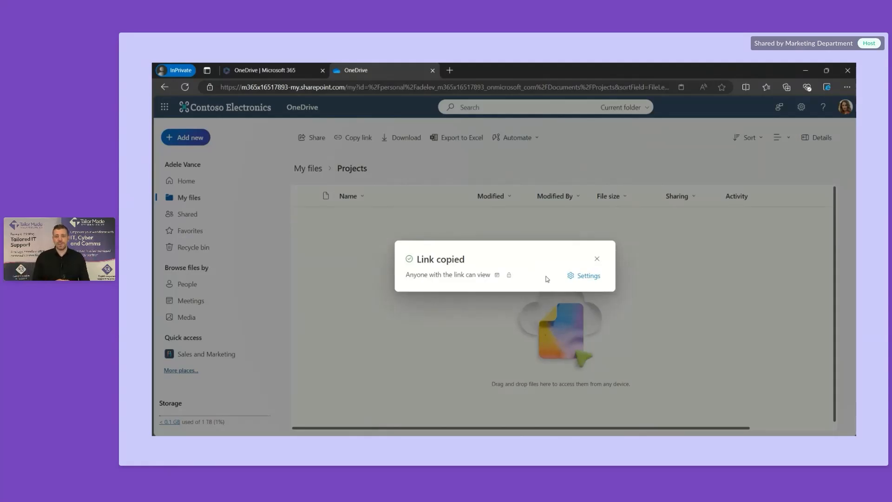
# Step: Dismiss the Link copied notice and load the copied Projects link in a new InPrivate tab
pyautogui.click(597, 259)
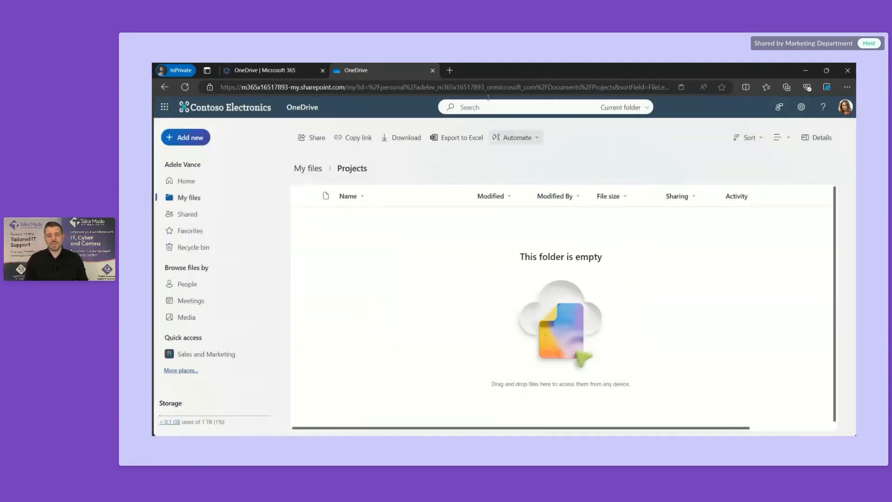
pyautogui.click(450, 70)
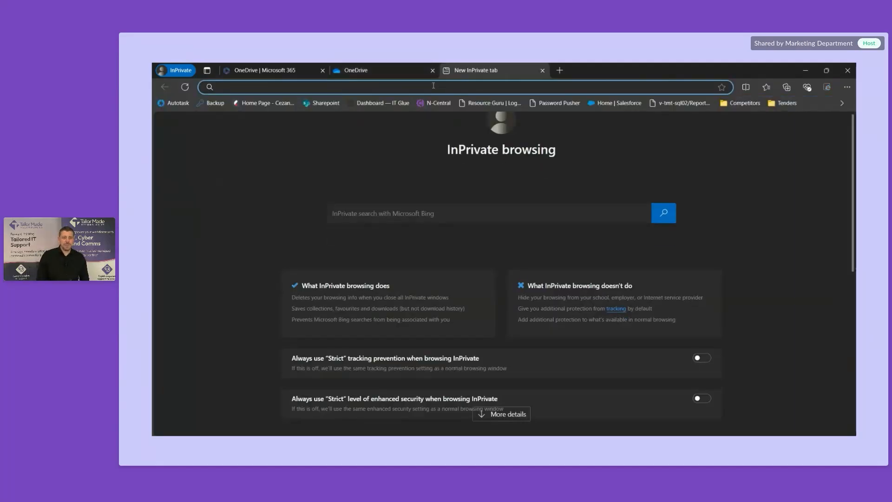
pyautogui.hotkey('ctrl', 'v')
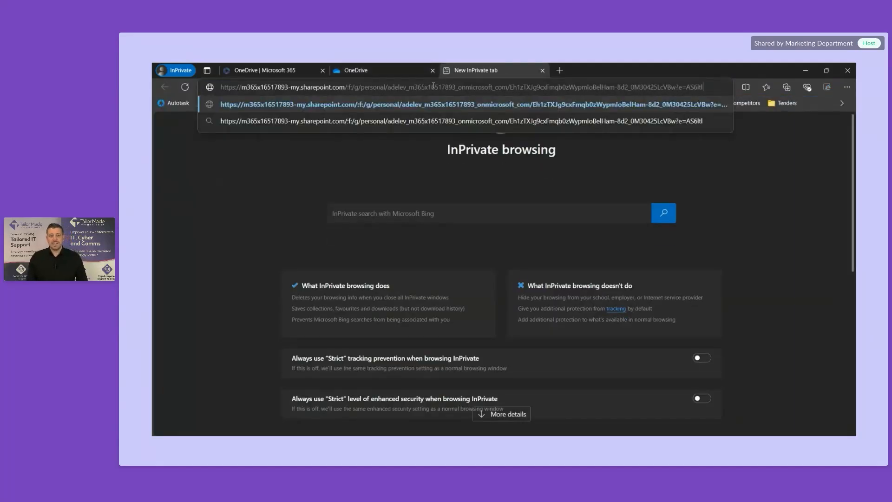
pyautogui.press('Return')
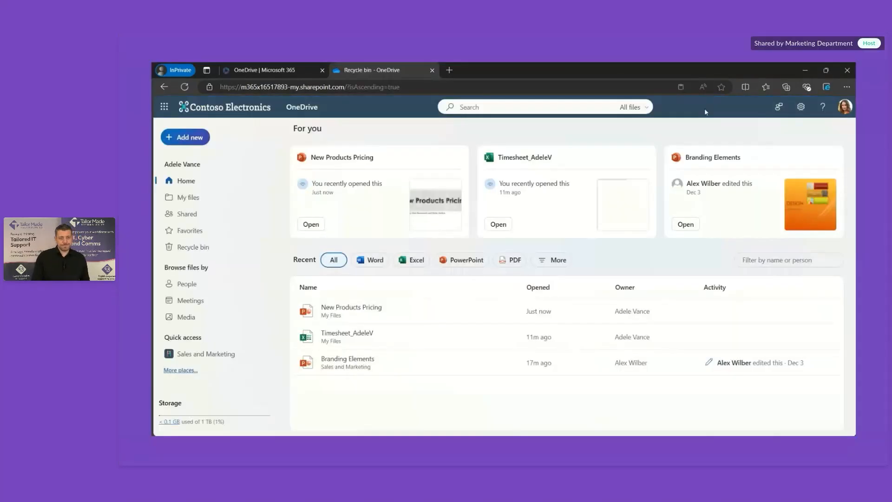
# Step: Add the Projects folder, Inventory.xlsx and New Products Pricing.pptx to Favorites
pyautogui.click(202, 232)
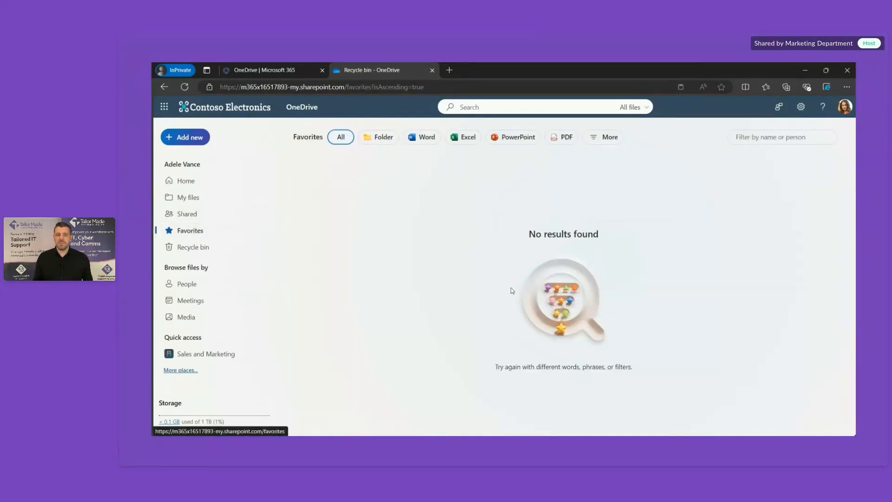
pyautogui.click(189, 201)
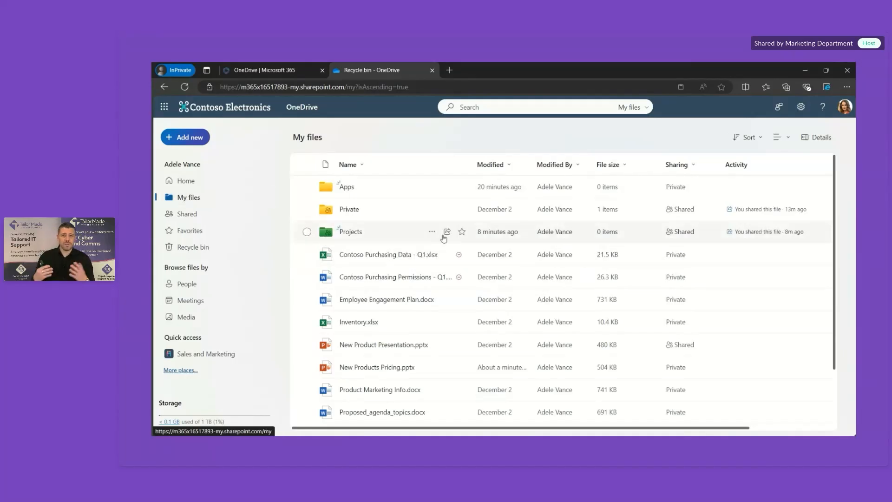
pyautogui.click(461, 236)
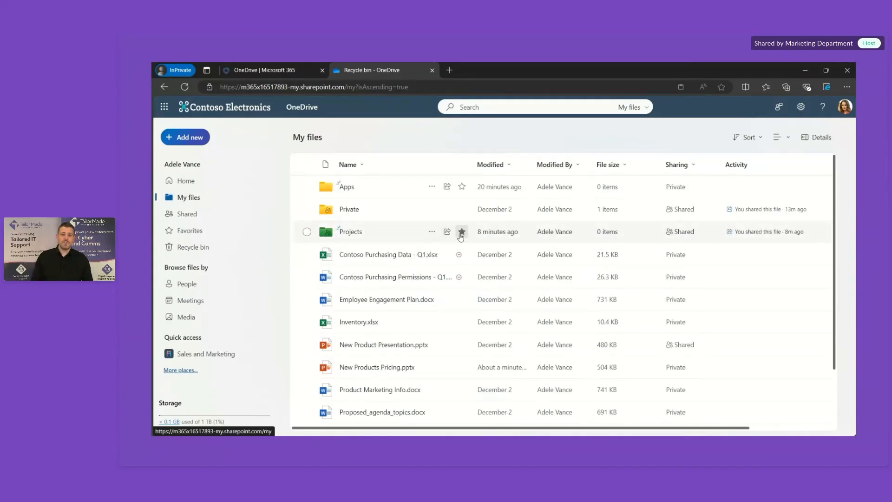
pyautogui.click(462, 322)
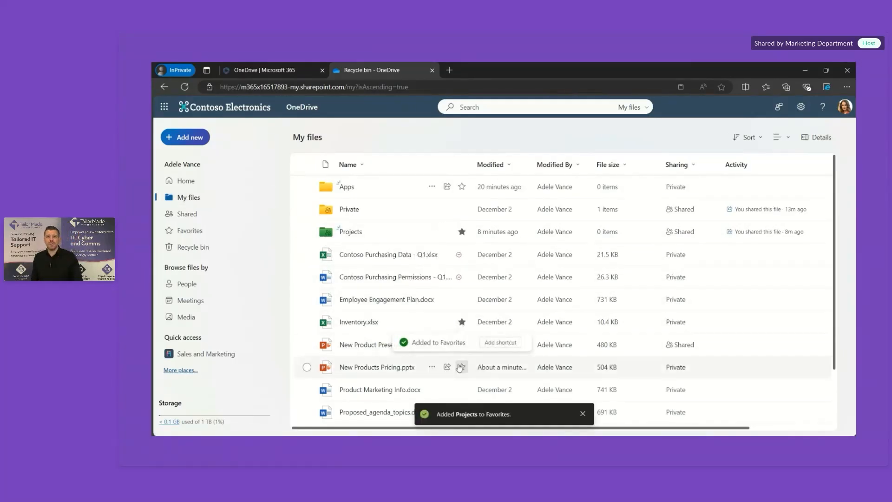
pyautogui.click(460, 368)
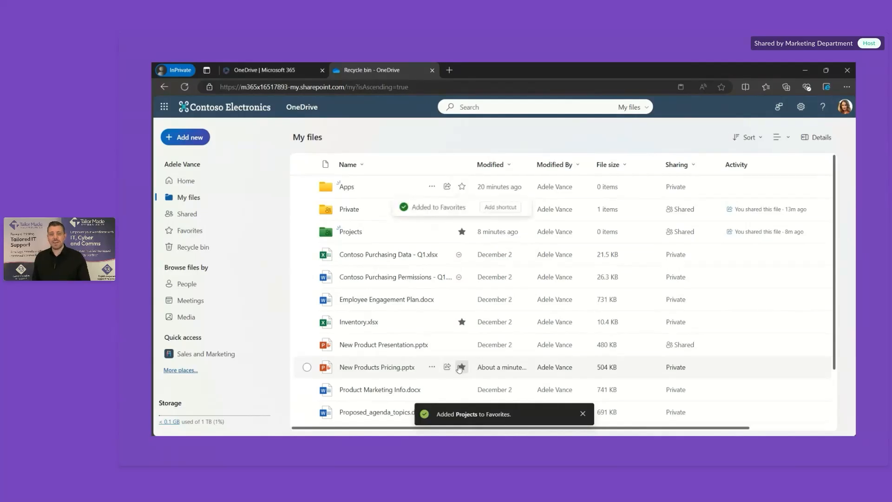
# Step: In the Favorites list, unfavorite the Inventory workbook
pyautogui.click(196, 235)
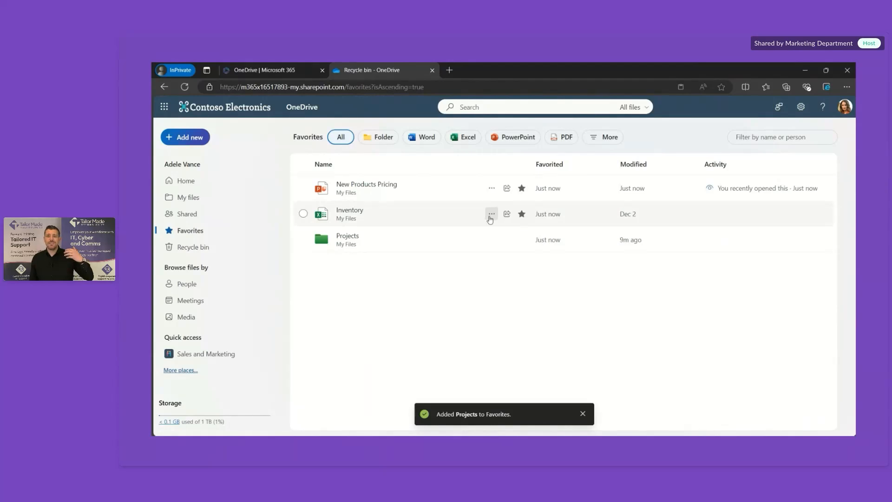
pyautogui.click(491, 214)
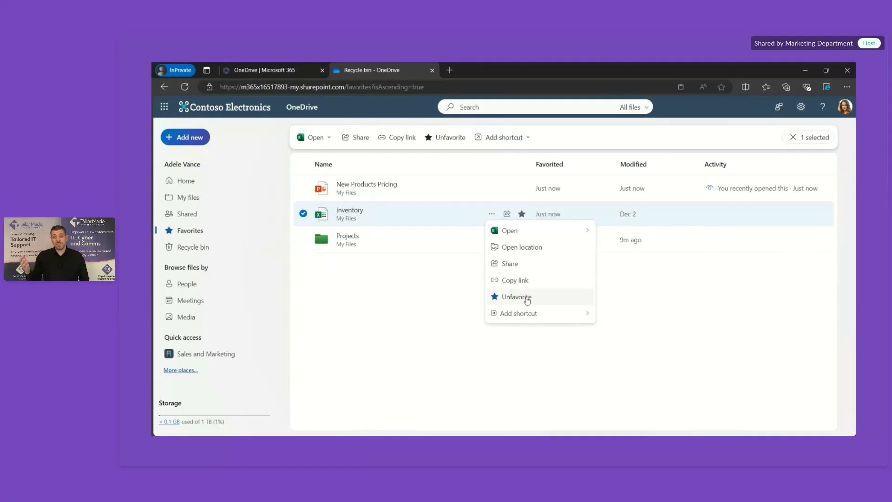
pyautogui.click(527, 300)
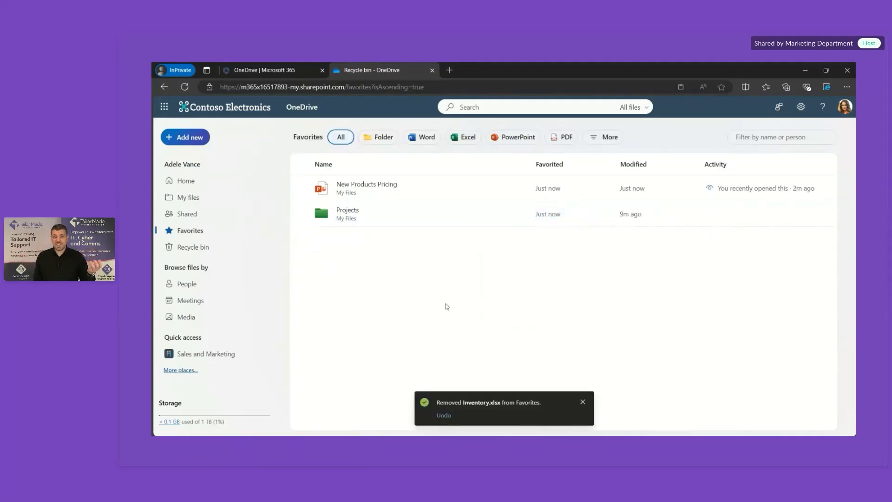
# Step: Go to My files in the left navigation
pyautogui.click(200, 199)
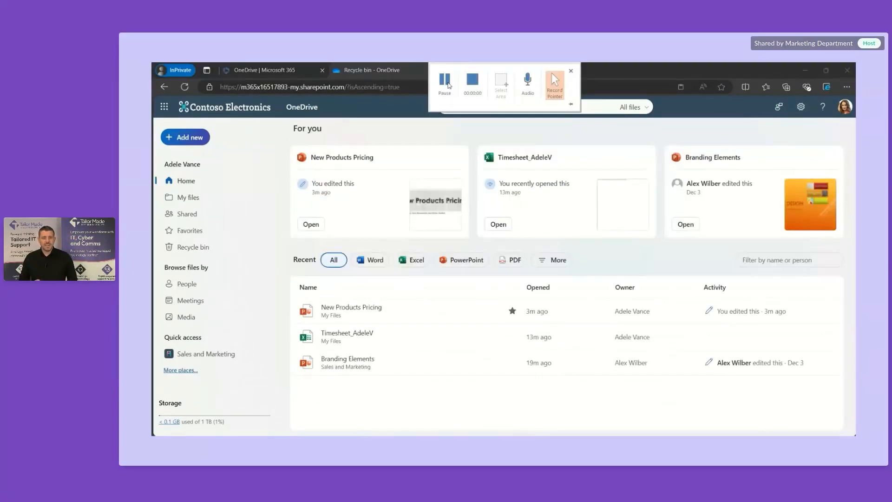
# Step: Open Restore your OneDrive from Settings, select Three weeks ago, and scroll through the listed changes
pyautogui.click(805, 109)
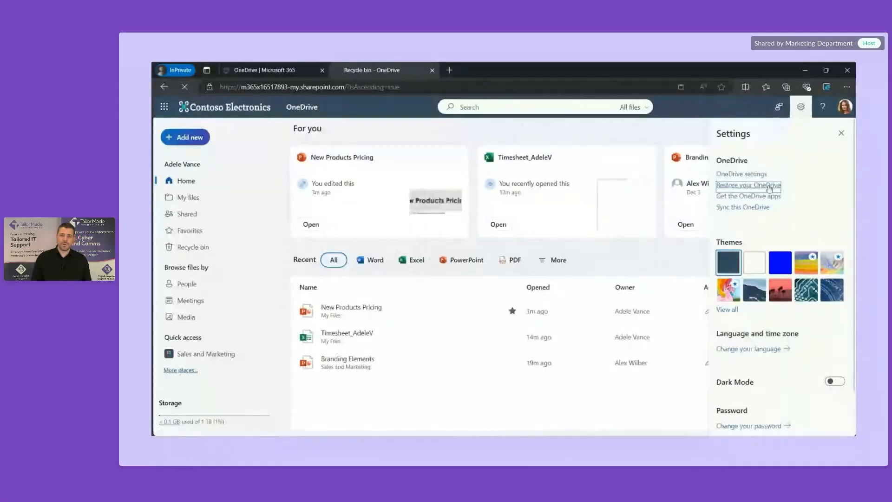
pyautogui.click(769, 187)
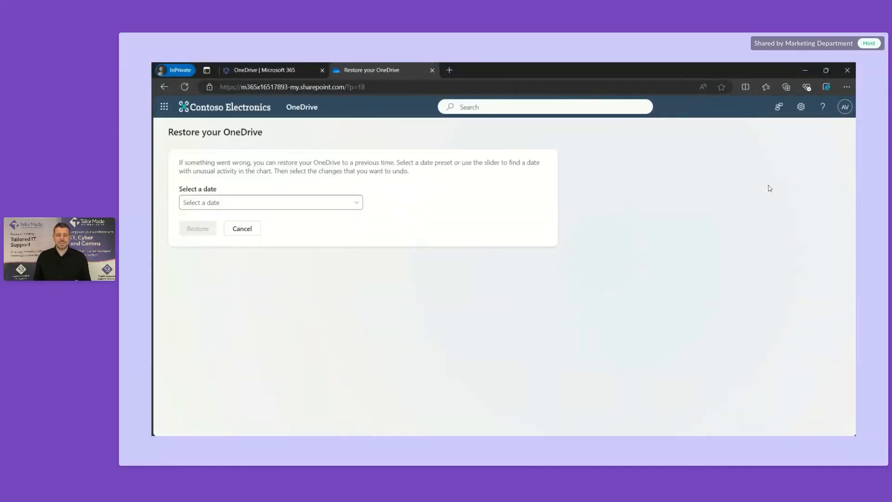
pyautogui.click(356, 205)
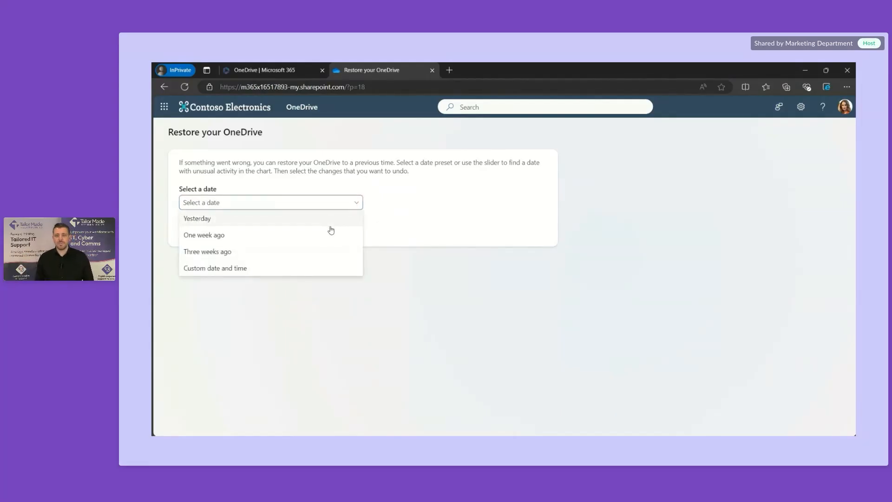
pyautogui.click(333, 254)
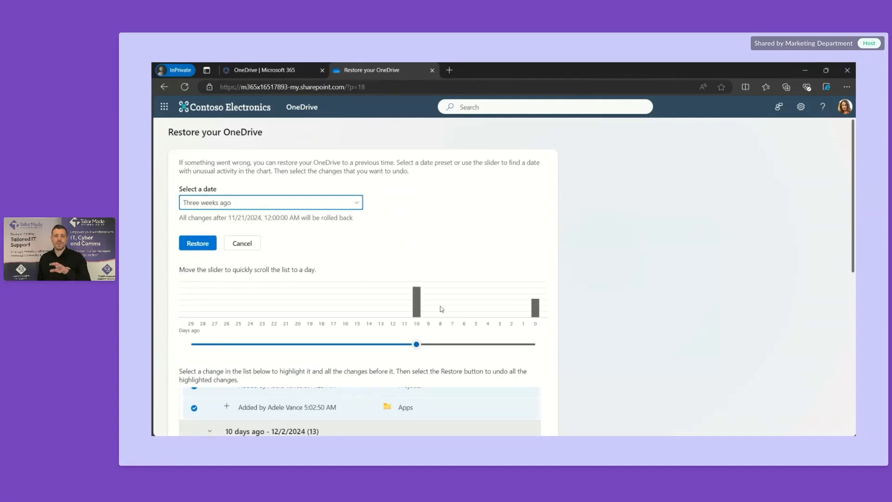
pyautogui.scroll(-4, 455, 348)
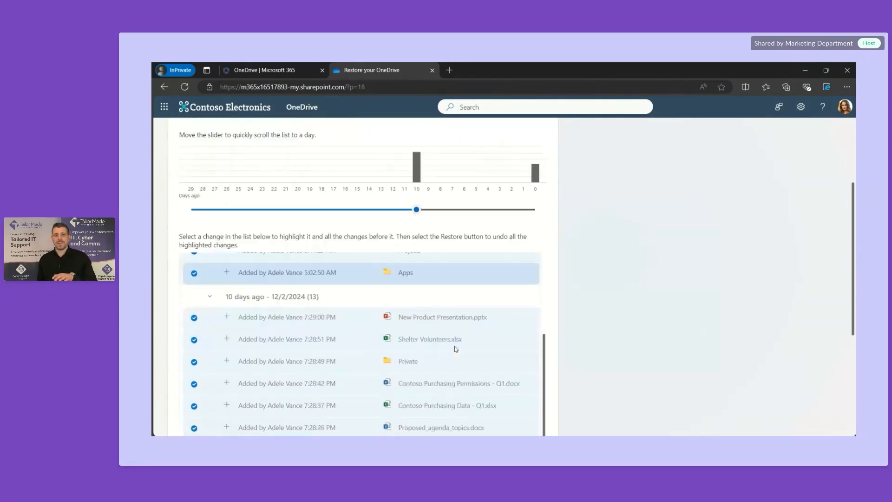
pyautogui.scroll(-2, 455, 346)
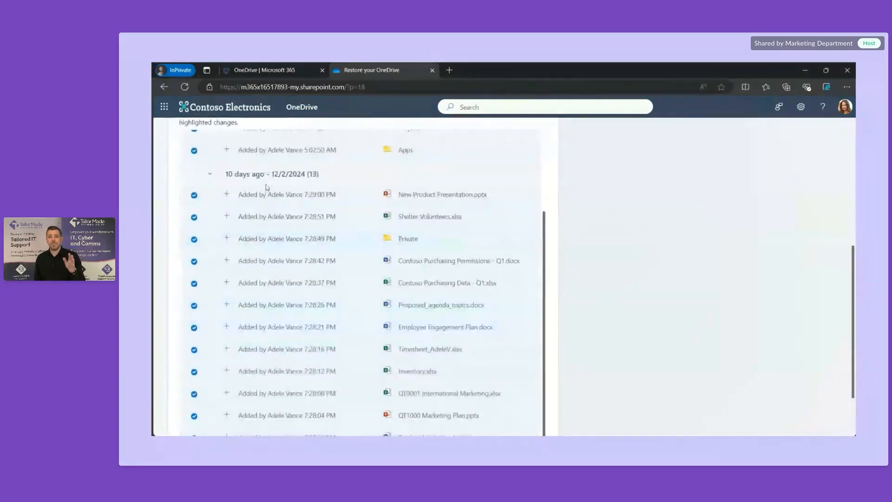
pyautogui.scroll(-2, 293, 313)
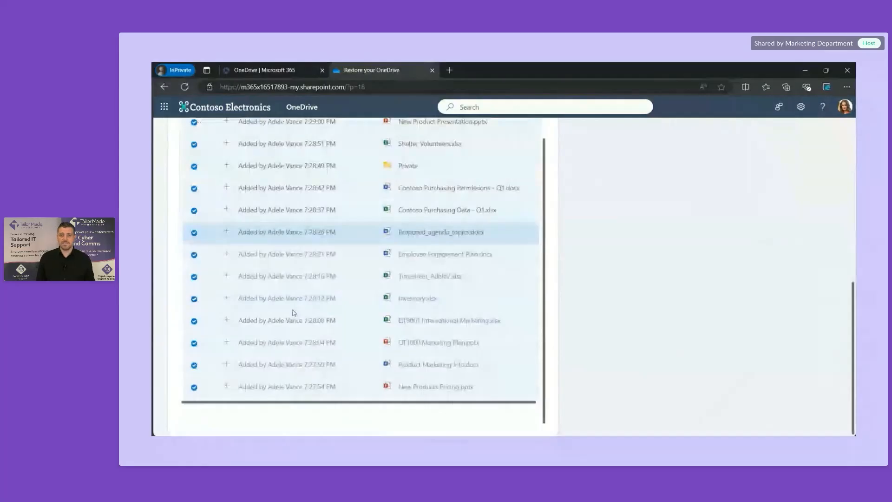
pyautogui.scroll(1, 294, 312)
pyautogui.scroll(2, 294, 313)
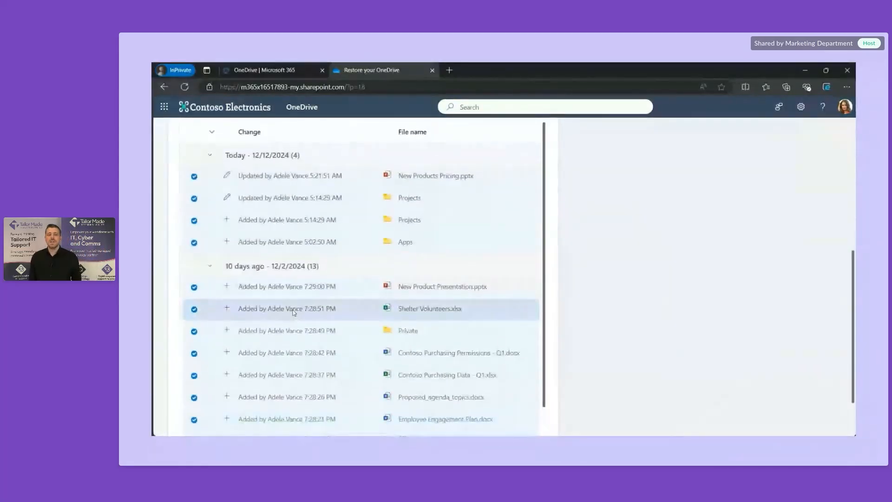
pyautogui.scroll(5, 563, 244)
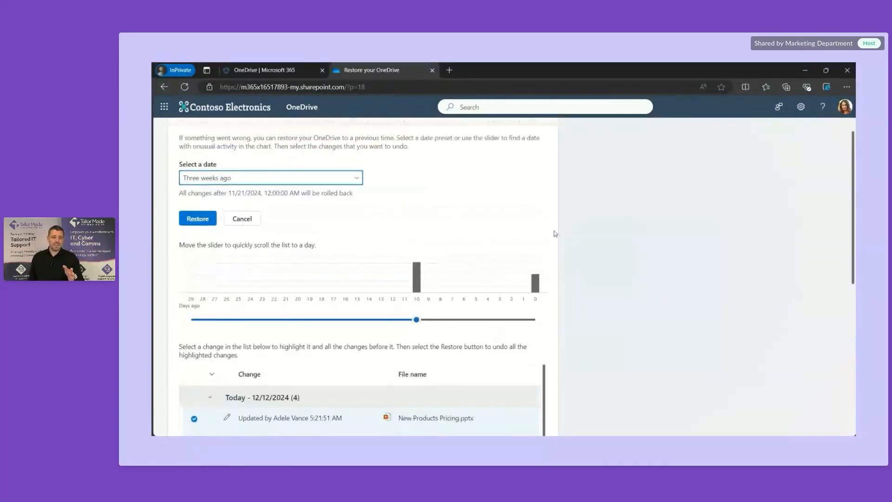
# Step: Start restoring the OneDrive to three weeks ago with the Restore button
pyautogui.click(193, 222)
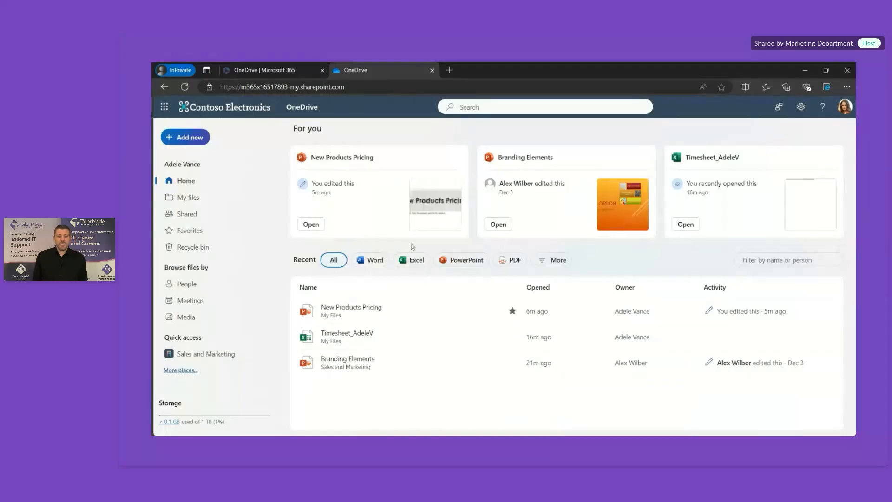
# Step: Open New Products Pricing.pptx's version history and restore version 1.0 as the new version 4.0
pyautogui.click(188, 198)
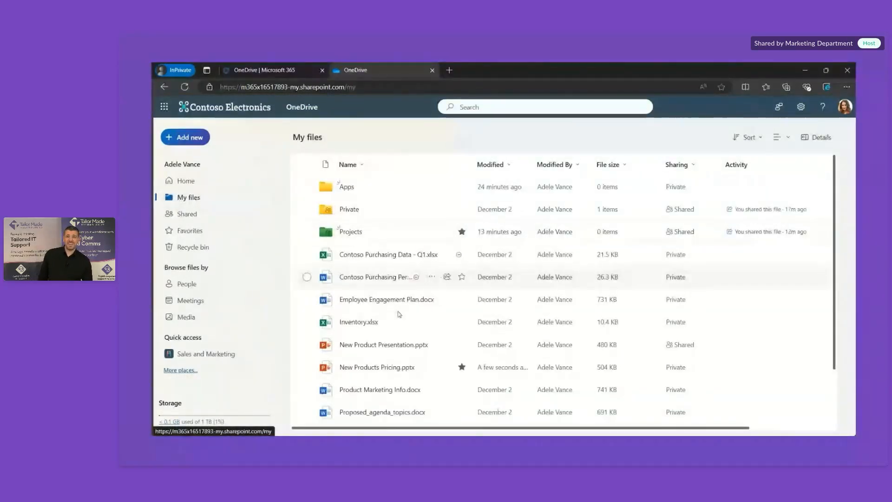
pyautogui.click(433, 367)
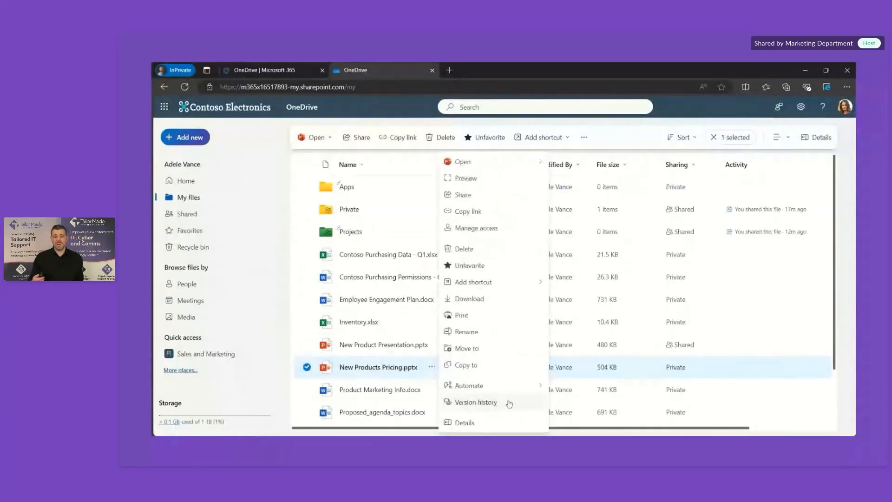
pyautogui.click(509, 403)
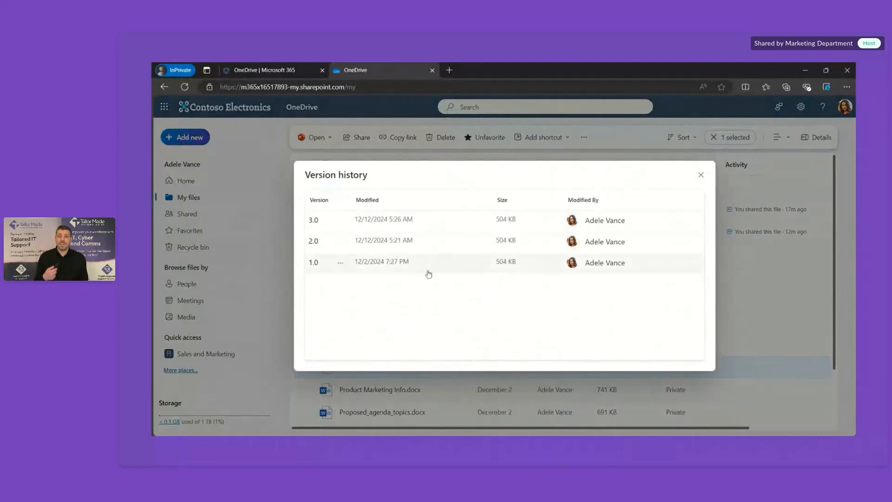
pyautogui.click(342, 223)
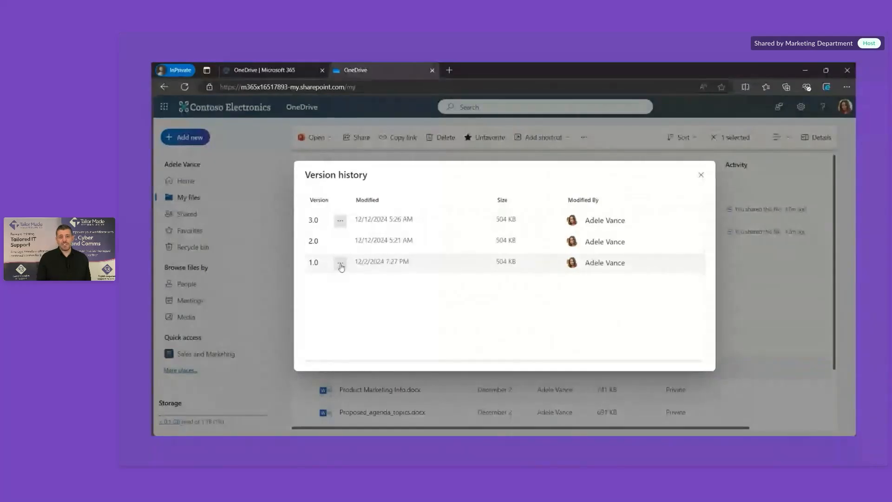
pyautogui.click(341, 264)
pyautogui.click(366, 298)
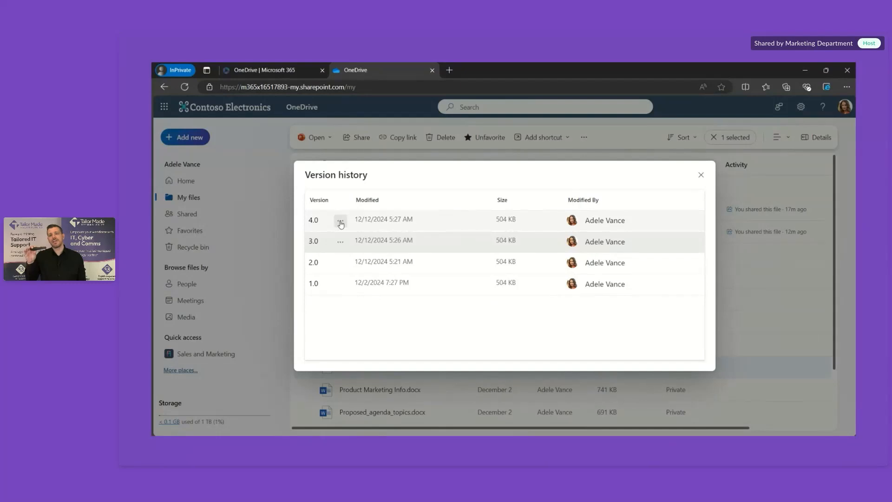
pyautogui.click(341, 222)
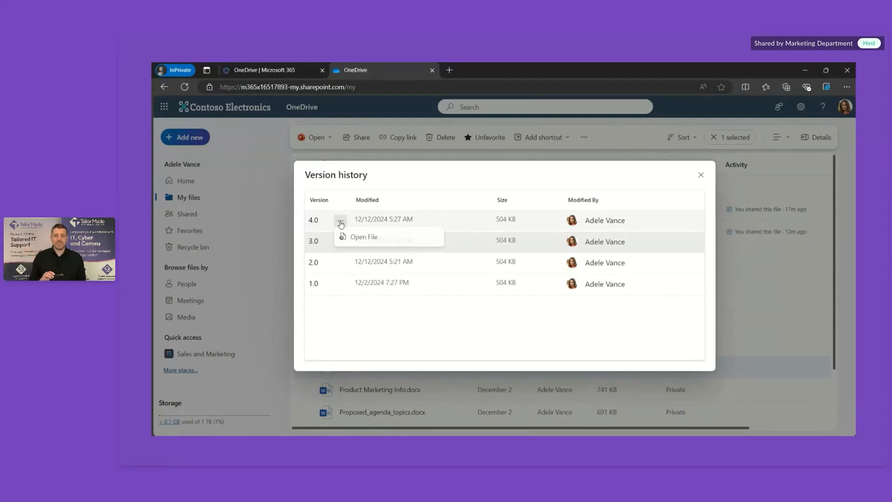
# Step: Dismiss the version 4.0 menu and advance the presentation to the SharePoint title slide
pyautogui.click(411, 199)
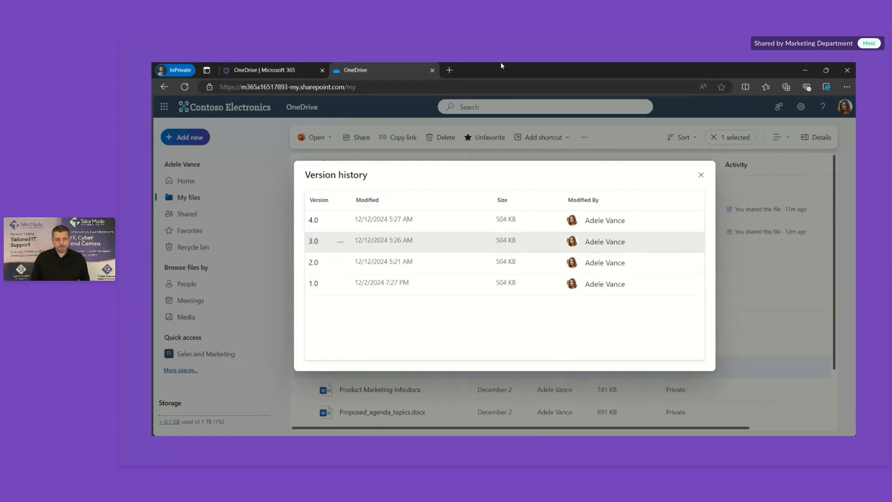
pyautogui.press('Right')
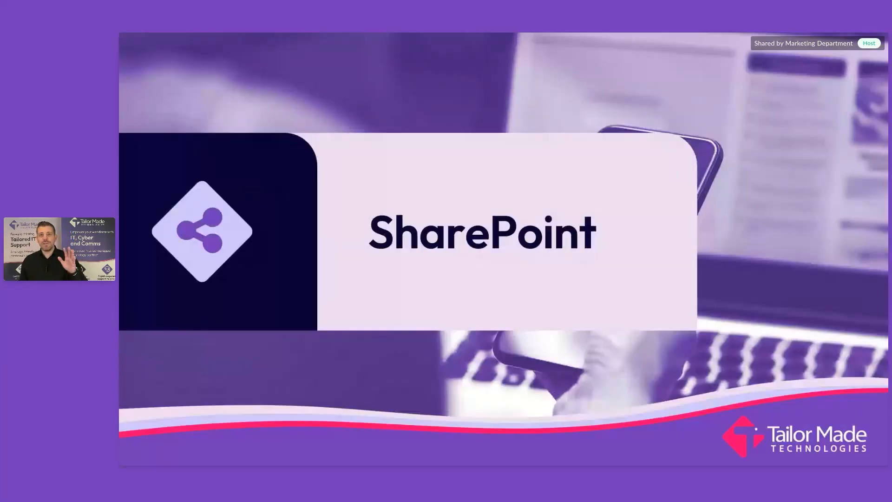
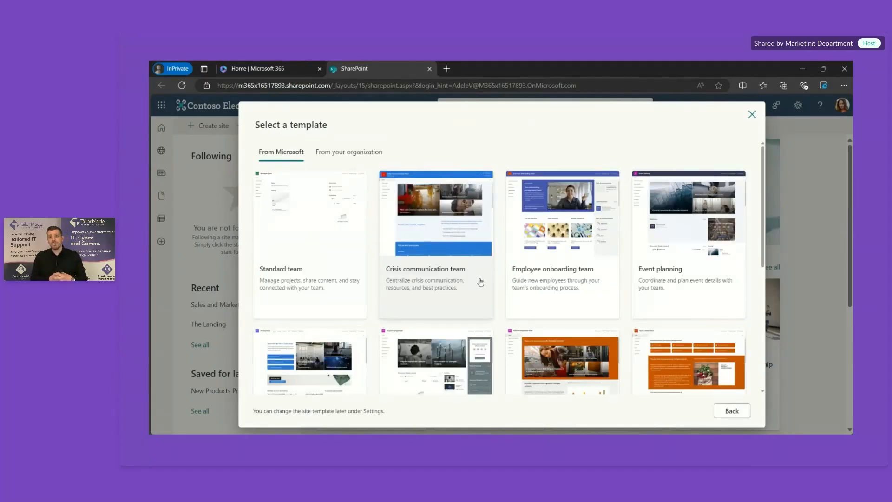
# Step: Apply the Employee onboarding team template to a new site and begin entering its name
pyautogui.click(600, 294)
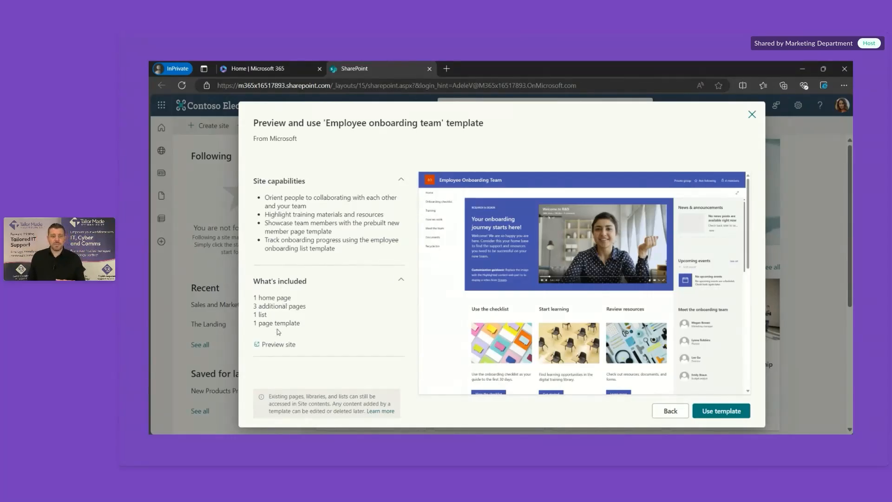
pyautogui.click(733, 412)
pyautogui.click(587, 280)
# Step: Name the site 'Recruitment', keep it Private in English, and create it
pyautogui.write('Recruitment')
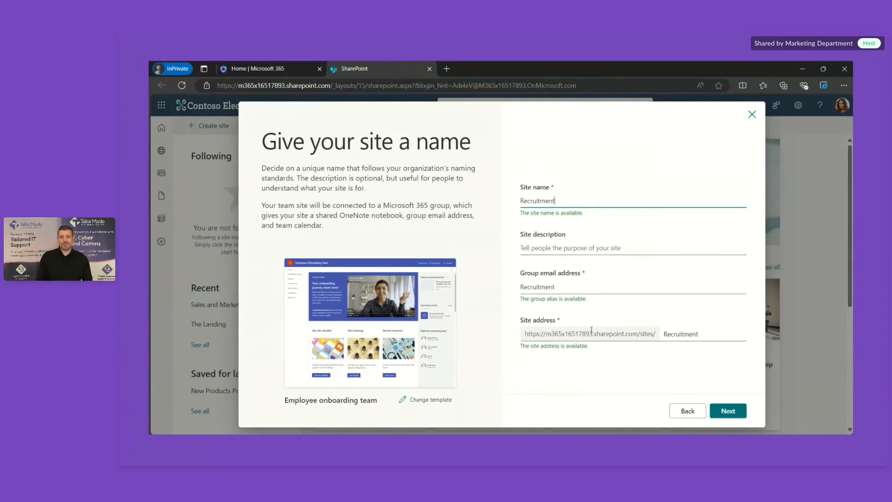
pyautogui.click(733, 412)
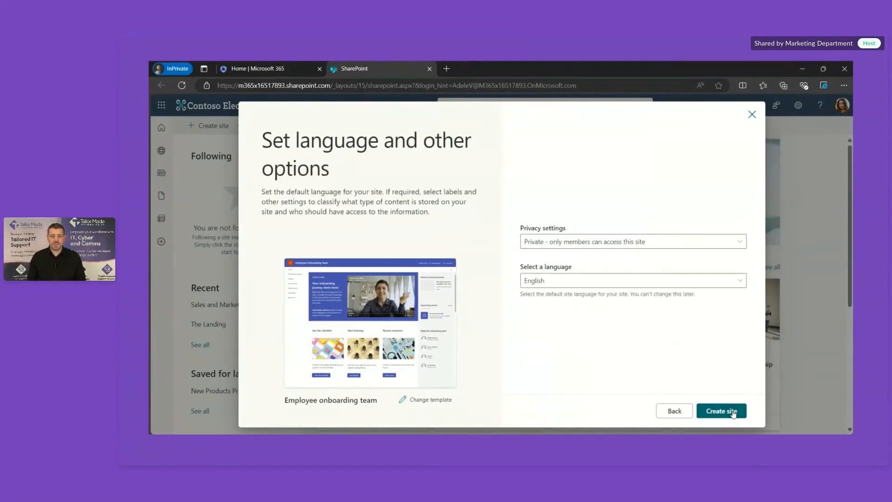
pyautogui.click(626, 245)
pyautogui.click(627, 244)
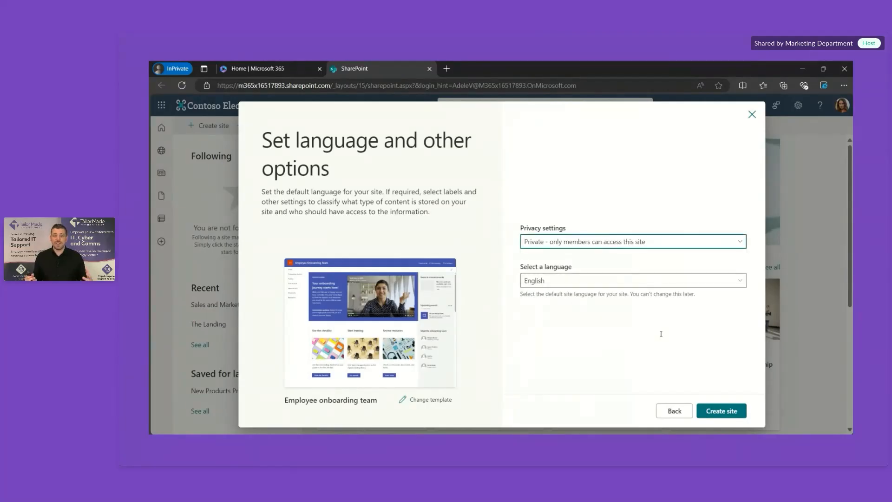
pyautogui.click(721, 411)
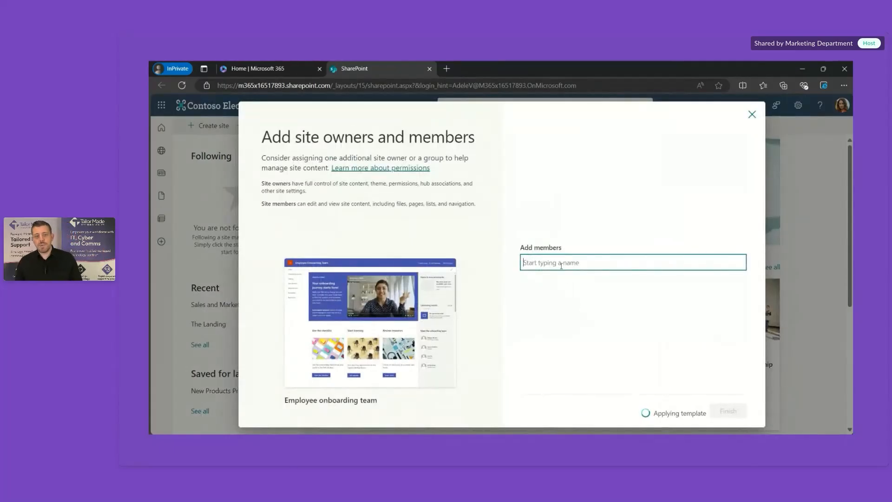
# Step: Add the suggested colleague as a member of the Recruitment site and finish setup
pyautogui.write('Alex')
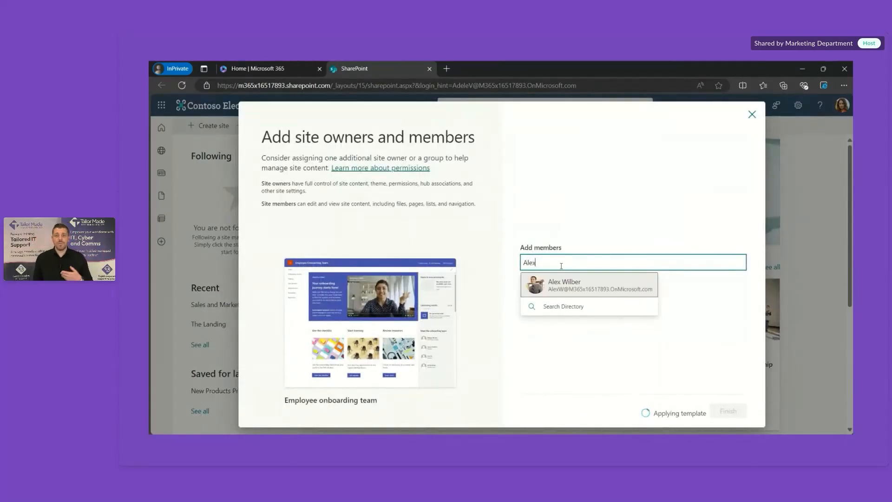
pyautogui.click(570, 281)
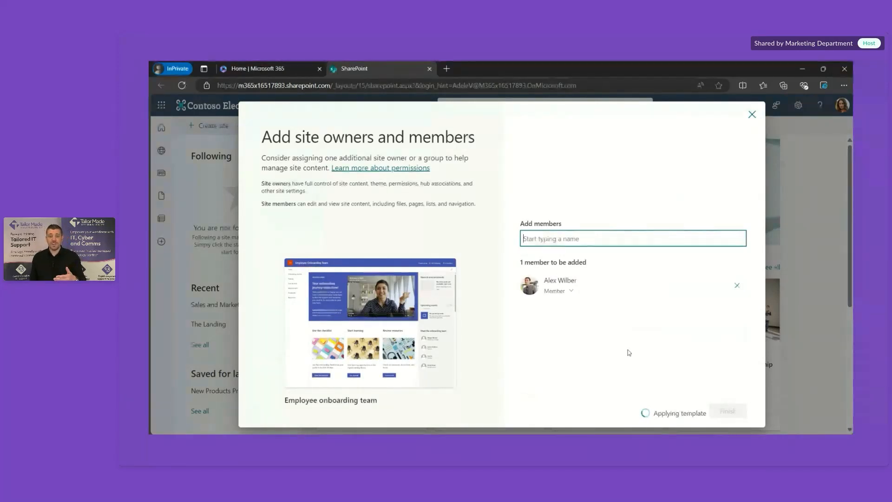
pyautogui.click(729, 411)
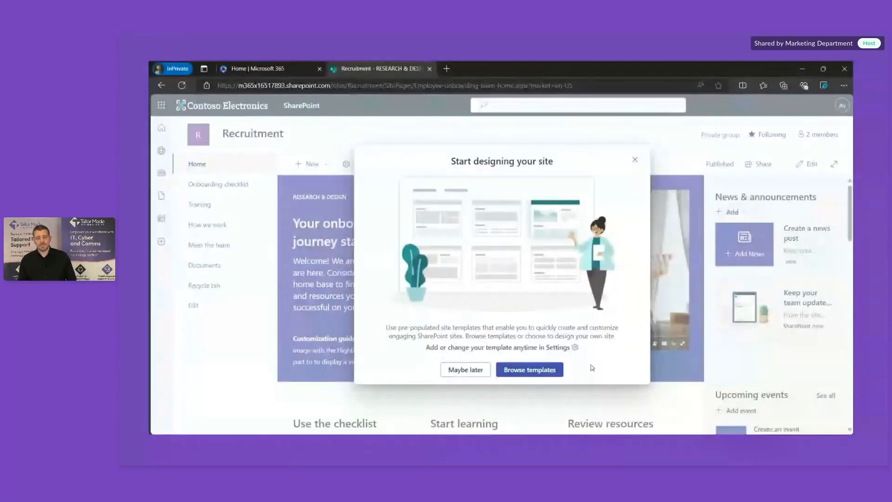
# Step: Skip the site design prompt and scroll through the welcome video, checklist and resources sections
pyautogui.click(460, 369)
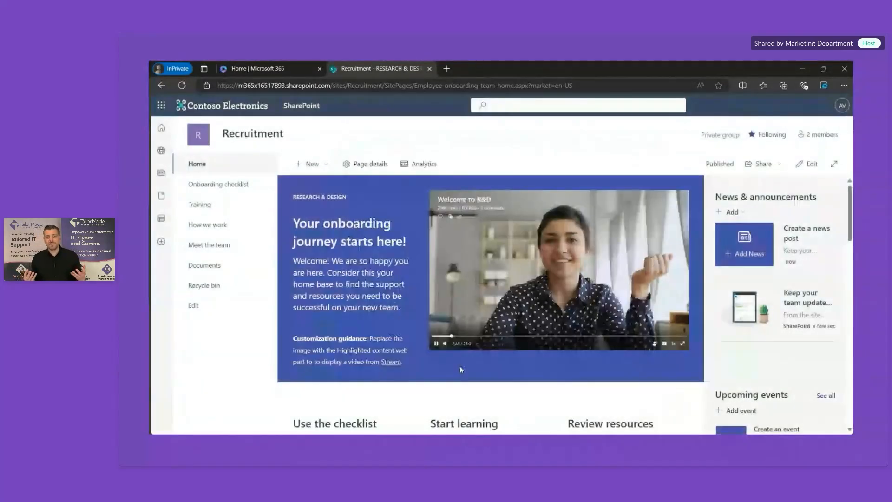
pyautogui.scroll(-1, 460, 370)
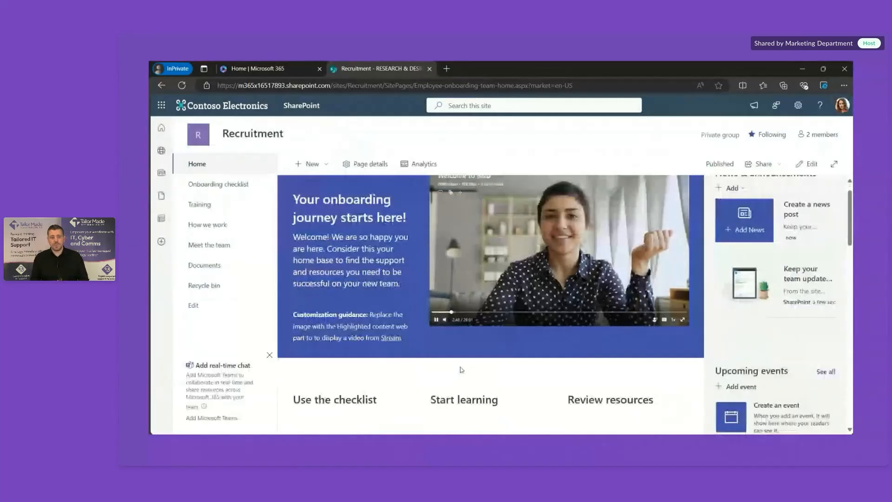
pyautogui.scroll(-4, 461, 369)
pyautogui.scroll(-1, 461, 369)
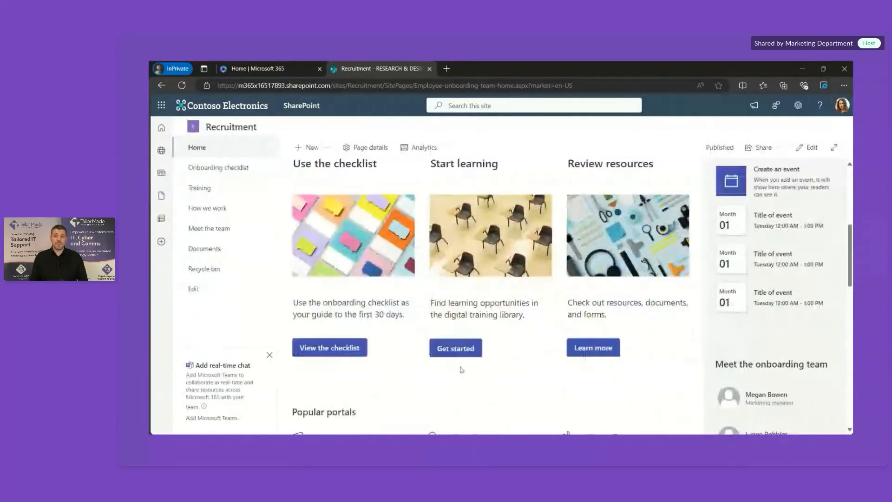
pyautogui.scroll(-5, 461, 369)
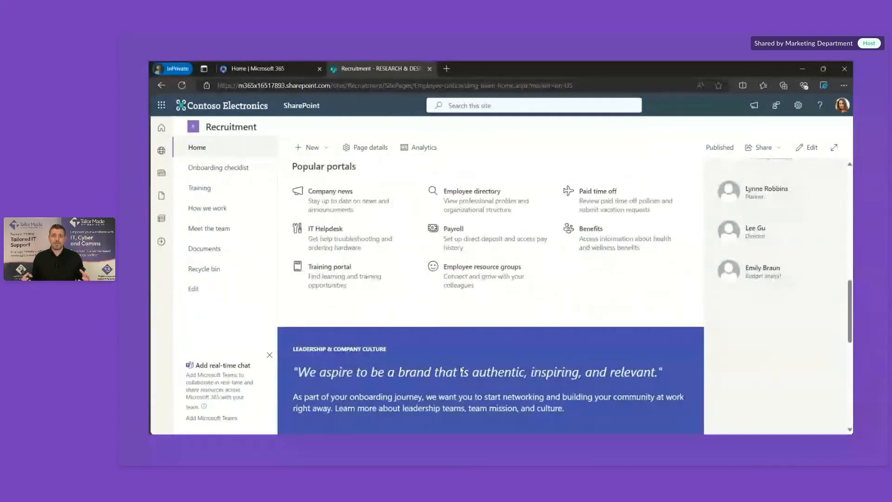
pyautogui.scroll(-2, 462, 371)
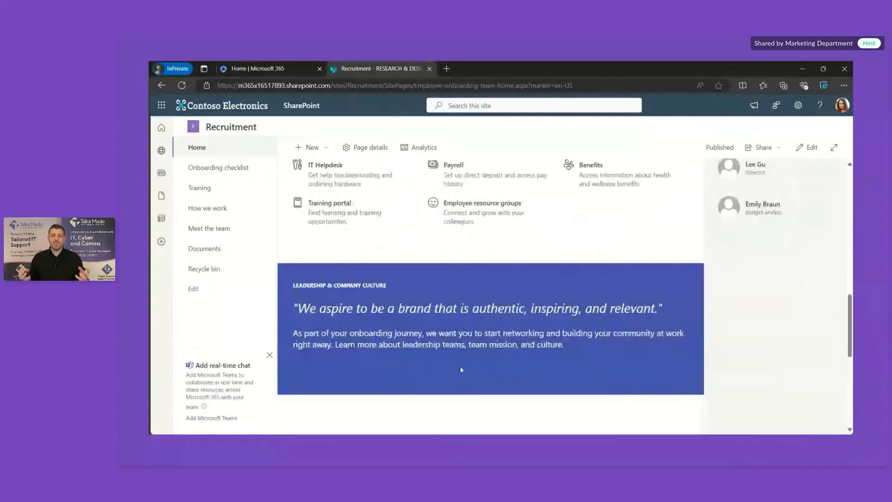
pyautogui.scroll(10, 462, 370)
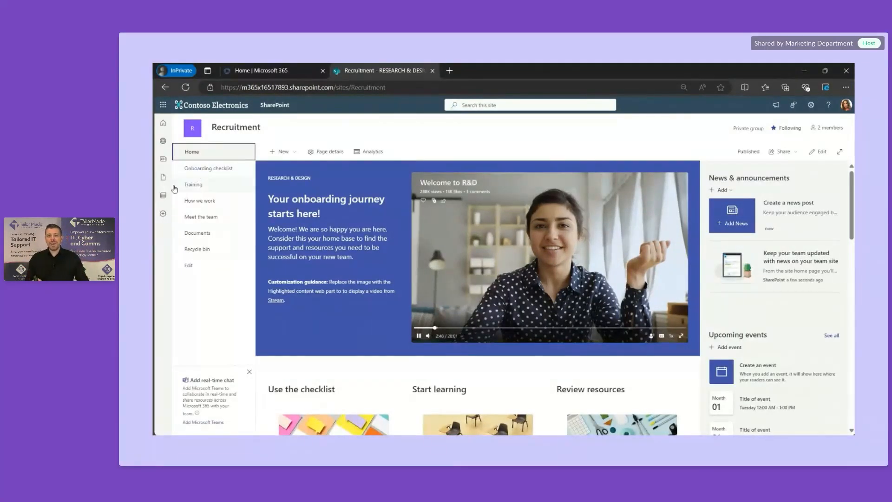
# Step: Open Meet the team and look over the CVP welcome, leader profiles and 'About me' guide
pyautogui.click(211, 218)
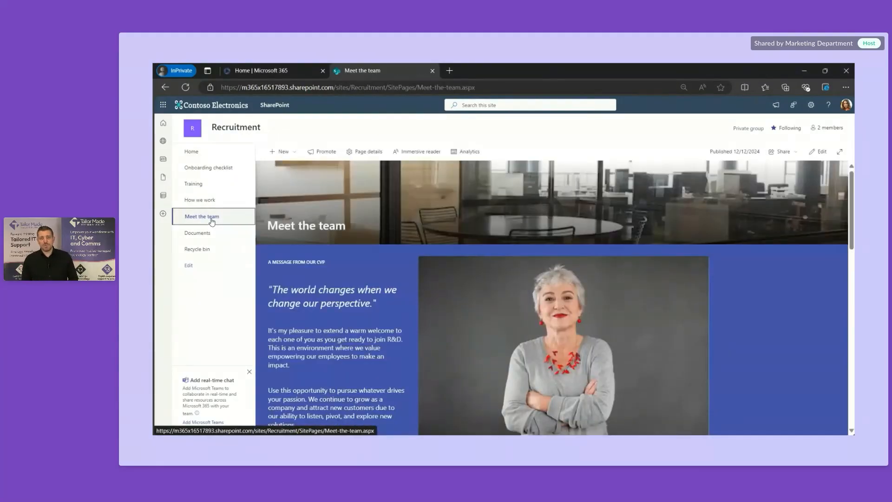
pyautogui.scroll(-7, 342, 254)
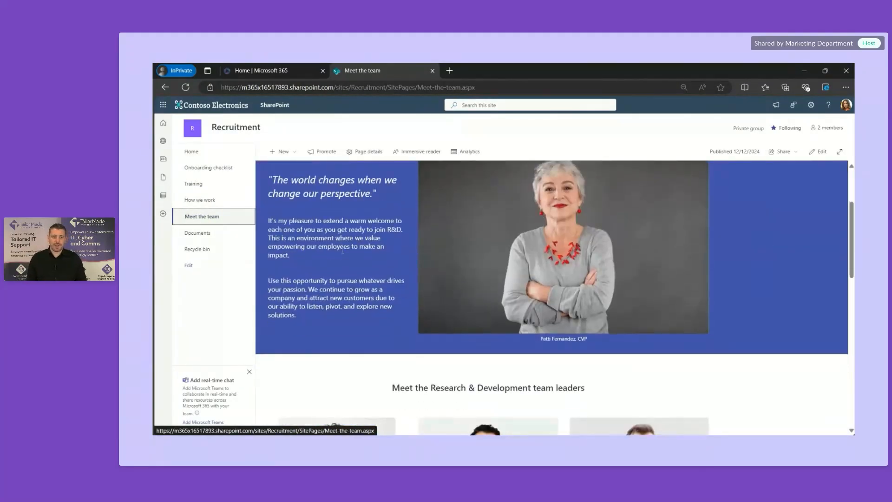
pyautogui.scroll(-4, 343, 253)
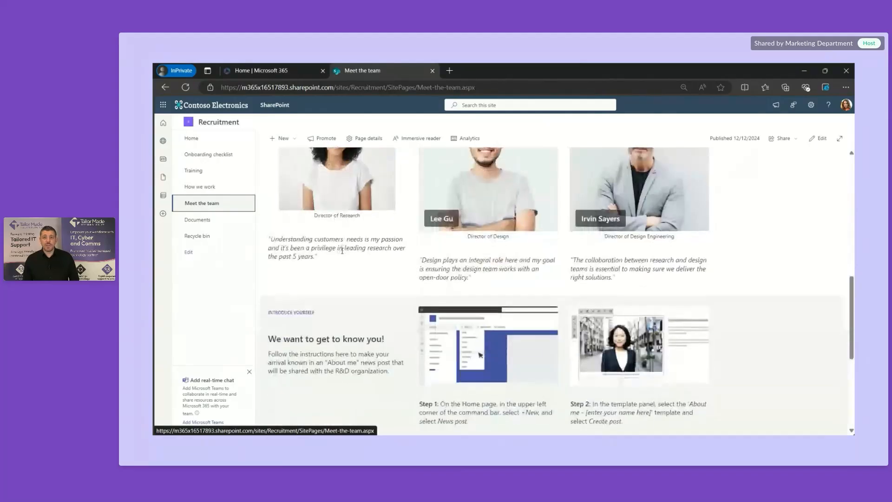
pyautogui.scroll(-4, 342, 254)
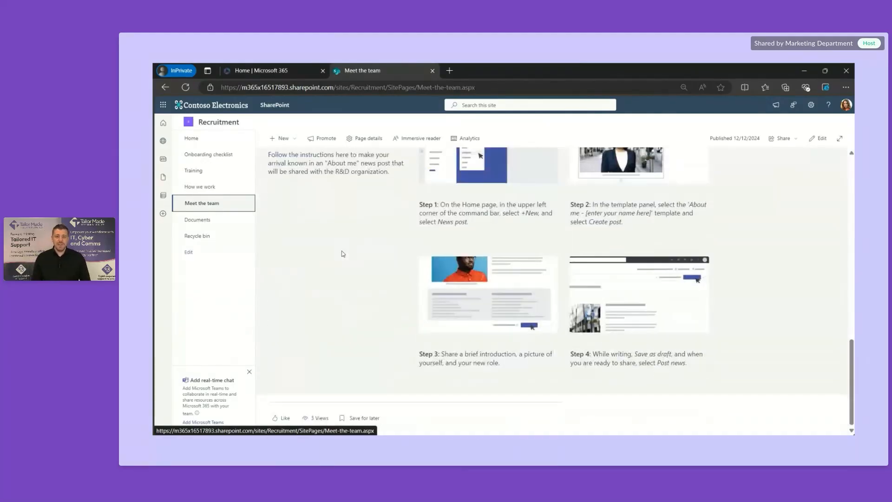
pyautogui.scroll(3, 342, 253)
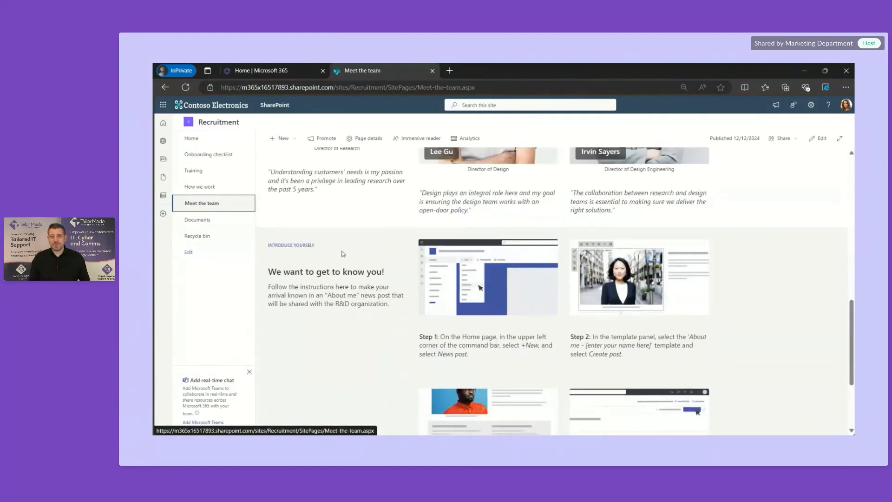
pyautogui.scroll(10, 342, 253)
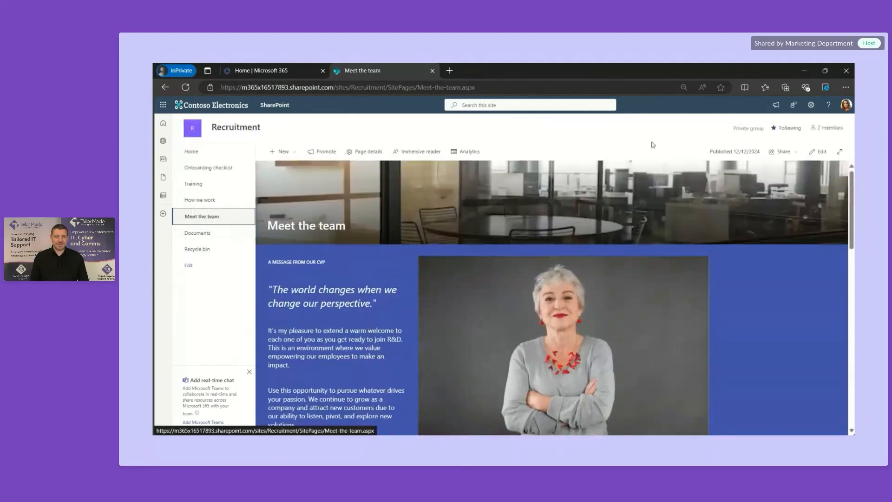
# Step: Edit the page and replace the CVP quote with the test text 'Tlkjsdkdjfksjdf'
pyautogui.click(819, 152)
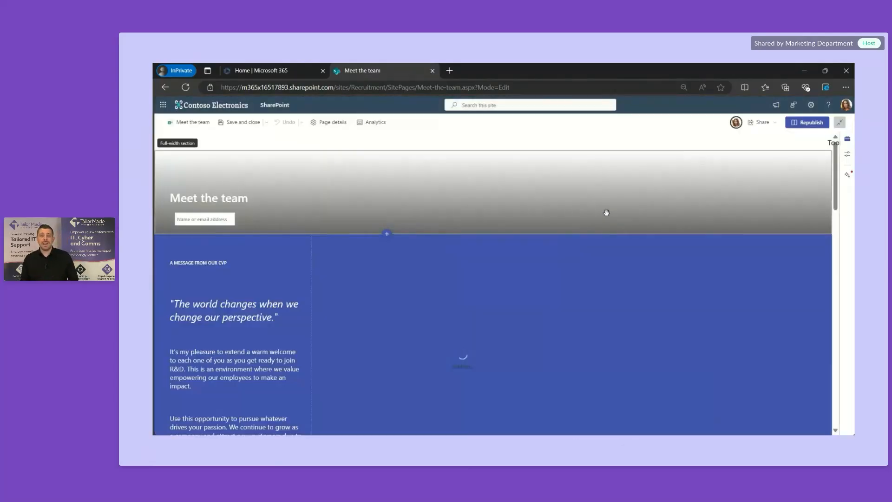
pyautogui.click(251, 311)
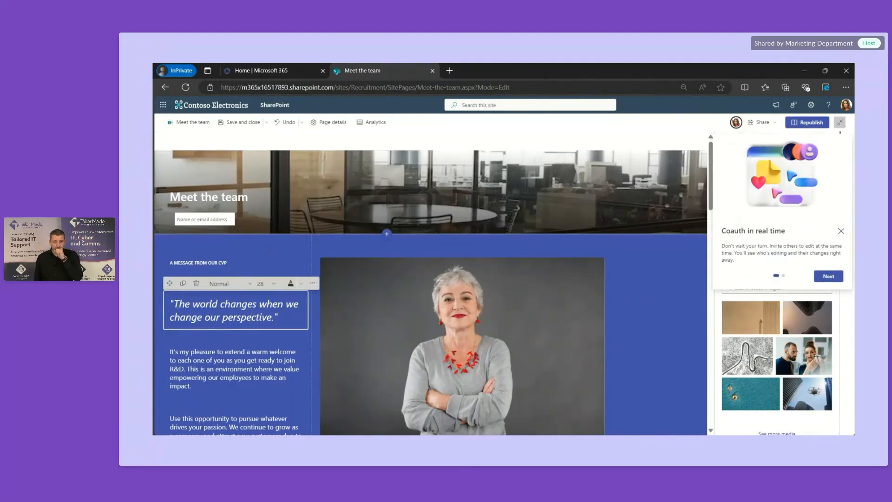
pyautogui.moveTo(179, 303); pyautogui.dragTo(270, 321)
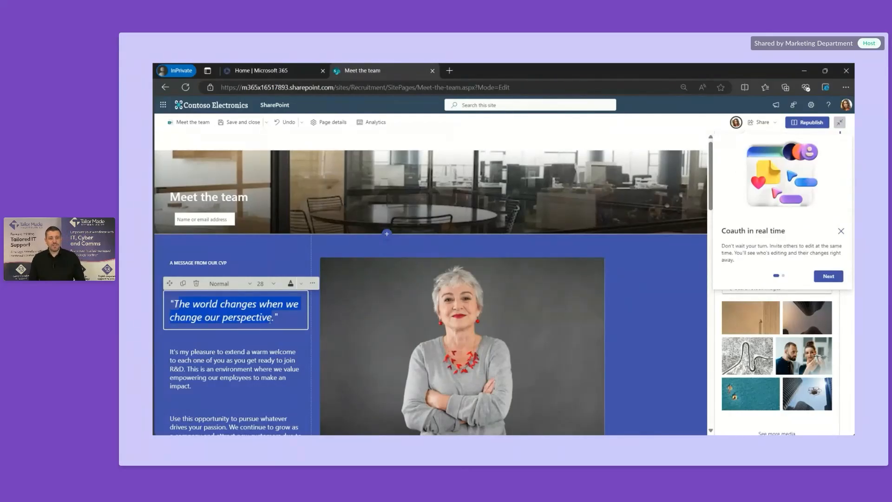
pyautogui.write('Tlkjsdkdjfksjdf')
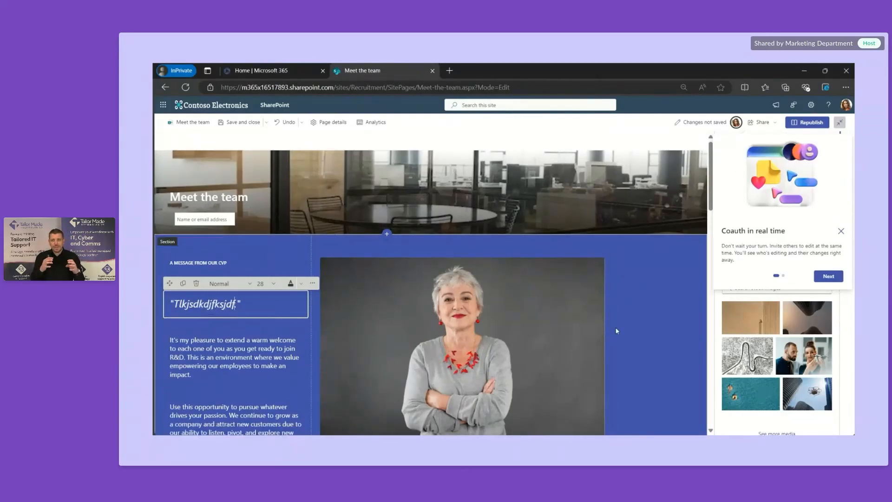
# Step: Select the Director of Research image in the team leader profiles
pyautogui.scroll(-4, 625, 345)
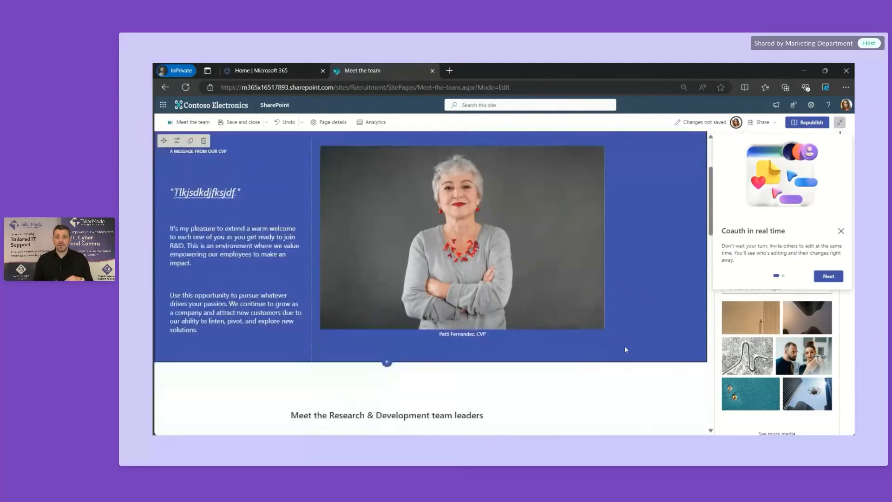
pyautogui.scroll(-6, 625, 350)
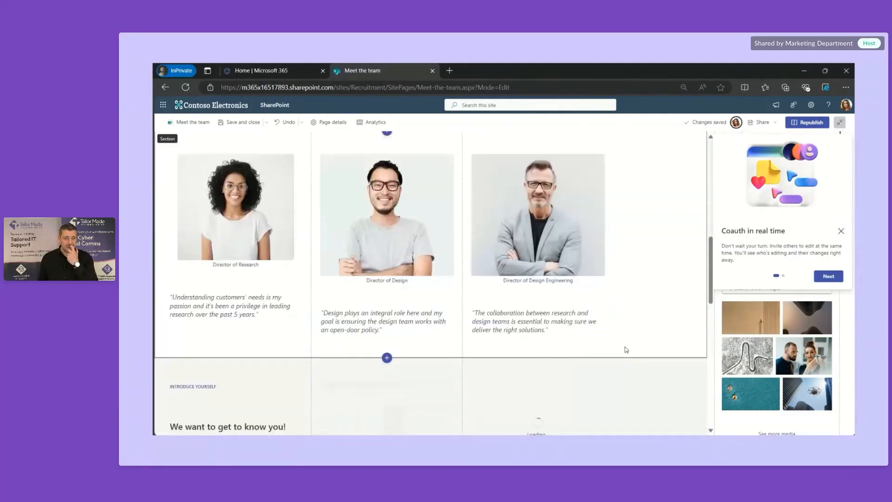
pyautogui.scroll(1, 624, 349)
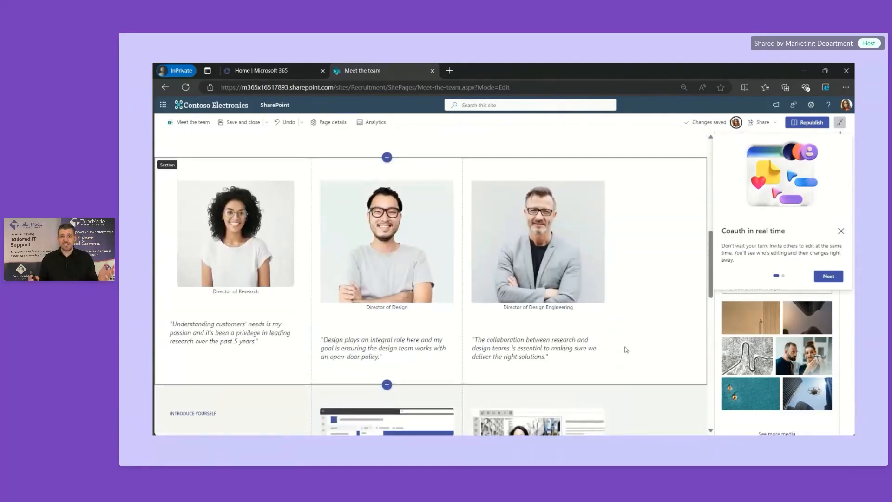
pyautogui.click(293, 240)
# Step: Replace the Director of Research photo with a stock image of a woman in a business suit
pyautogui.click(279, 239)
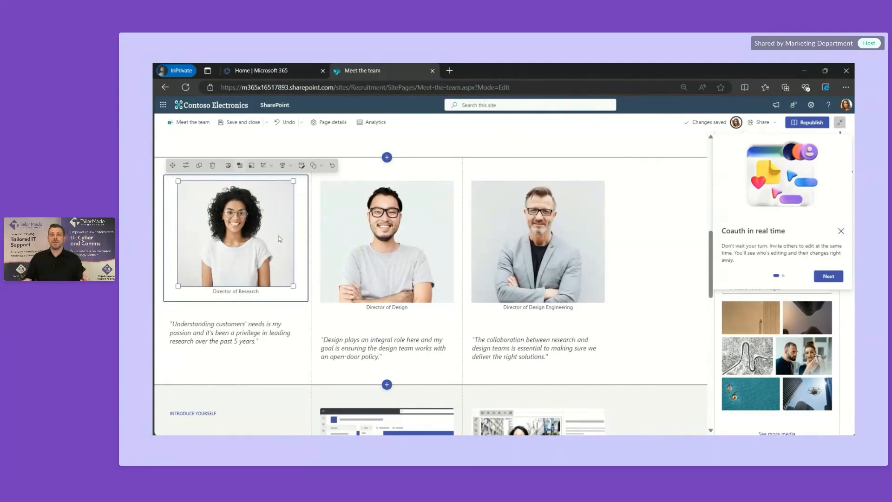
pyautogui.click(214, 165)
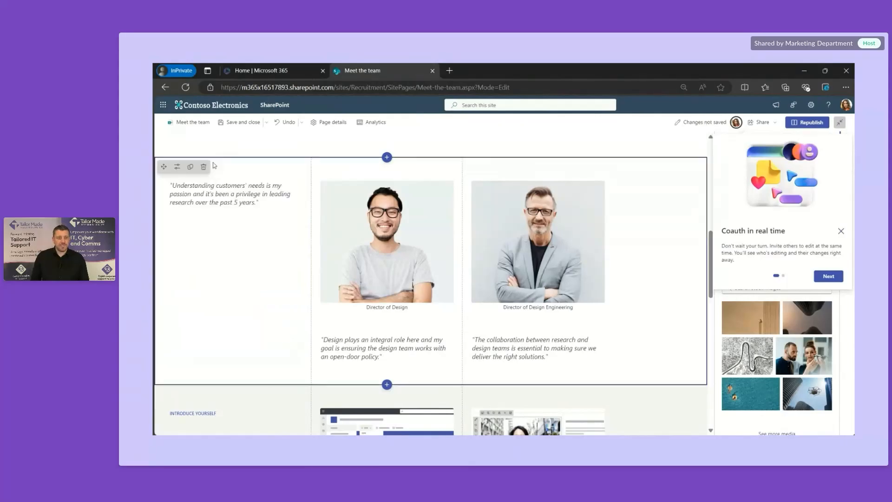
pyautogui.moveTo(236, 170)
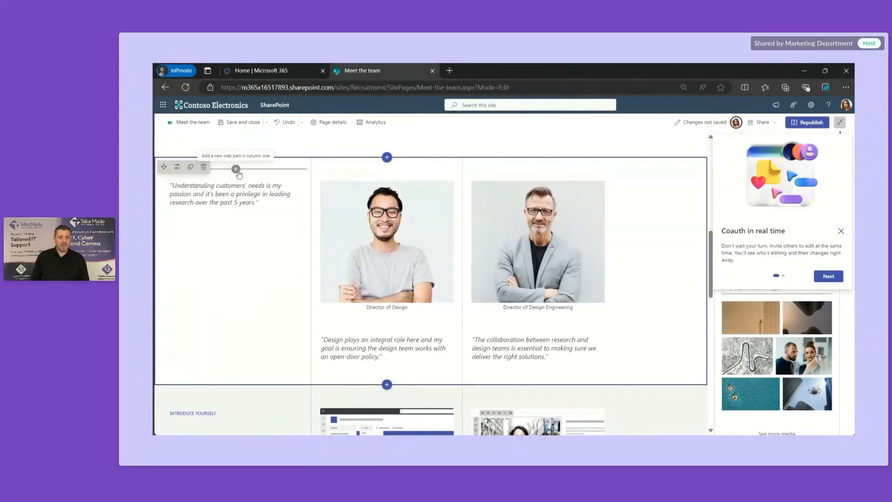
pyautogui.click(236, 169)
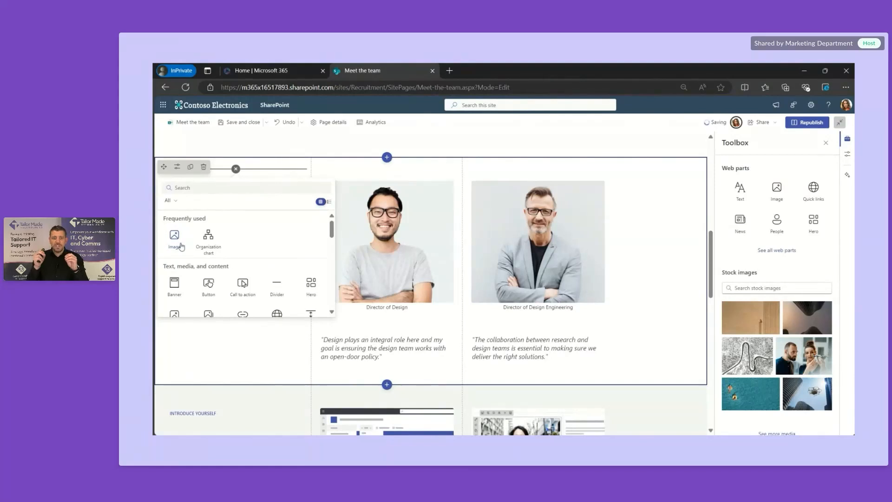
pyautogui.click(174, 237)
pyautogui.click(259, 181)
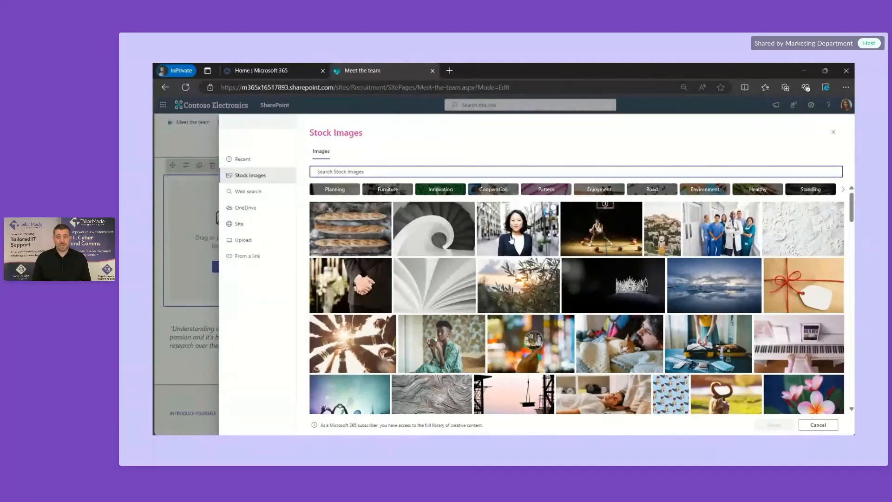
pyautogui.click(513, 238)
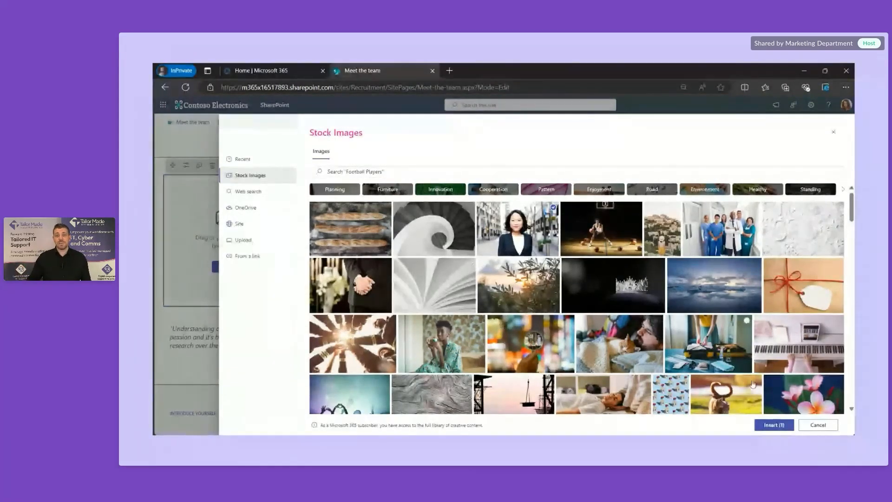
pyautogui.click(774, 425)
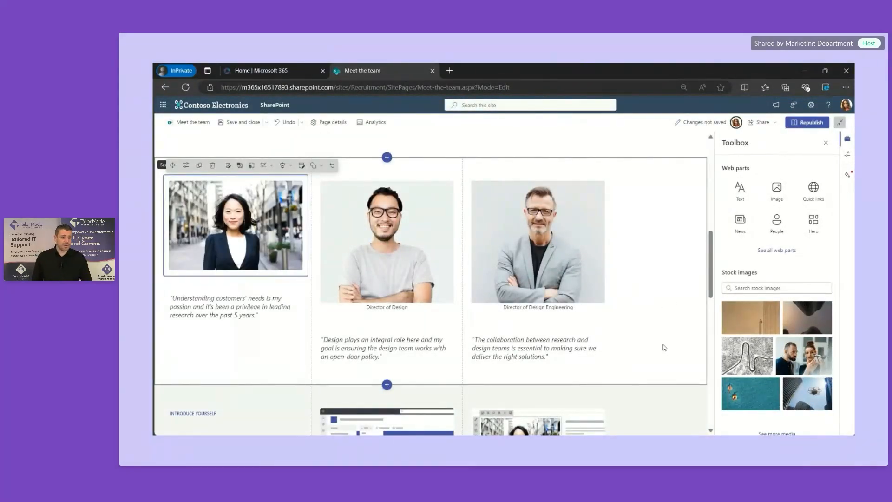
pyautogui.scroll(-5, 665, 347)
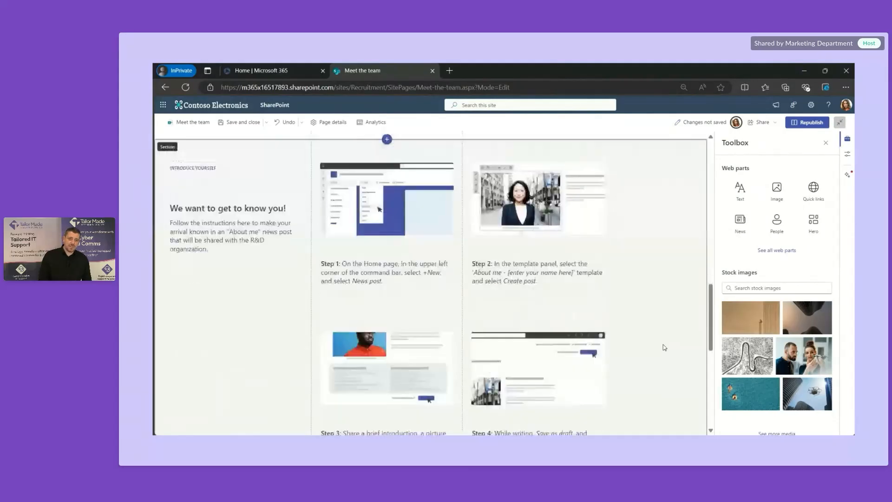
# Step: Add a new one-column section below the onboarding steps
pyautogui.scroll(-4, 664, 348)
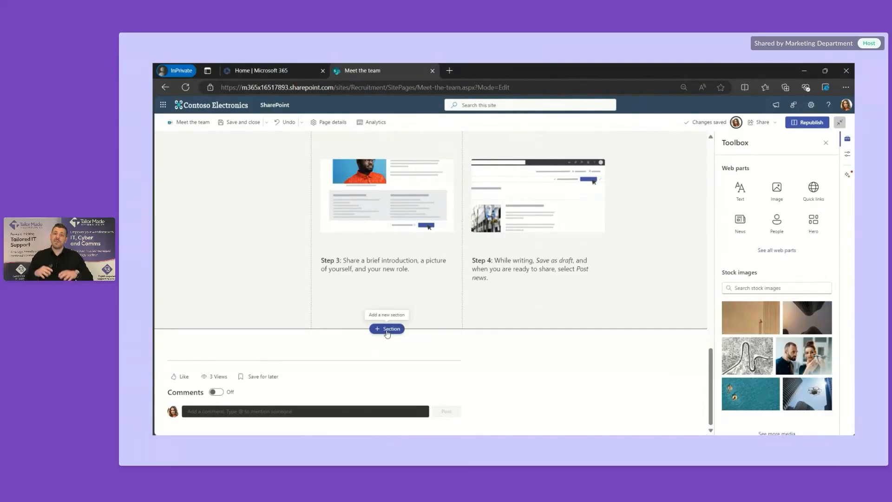
pyautogui.scroll(2, 472, 316)
pyautogui.scroll(3, 473, 314)
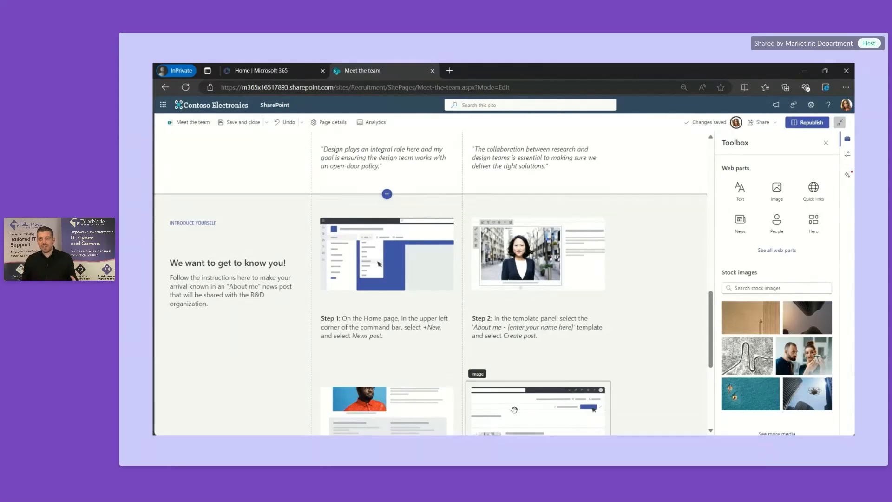
pyautogui.scroll(-5, 560, 367)
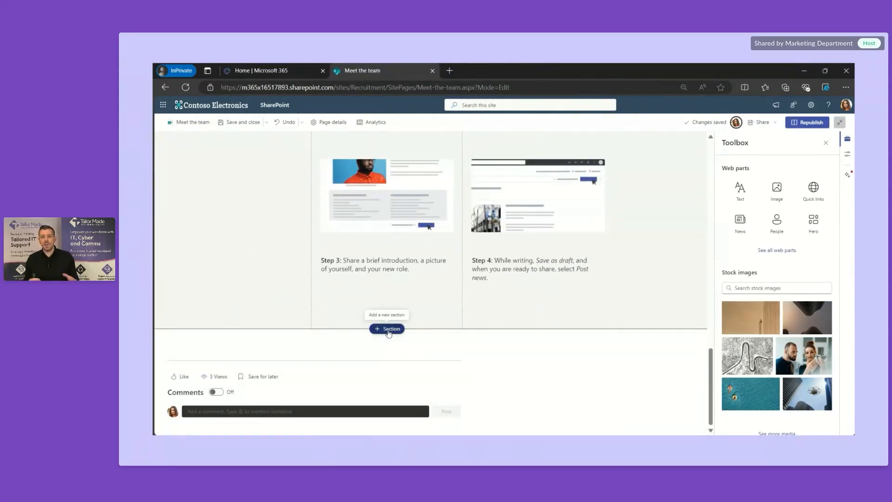
pyautogui.click(387, 329)
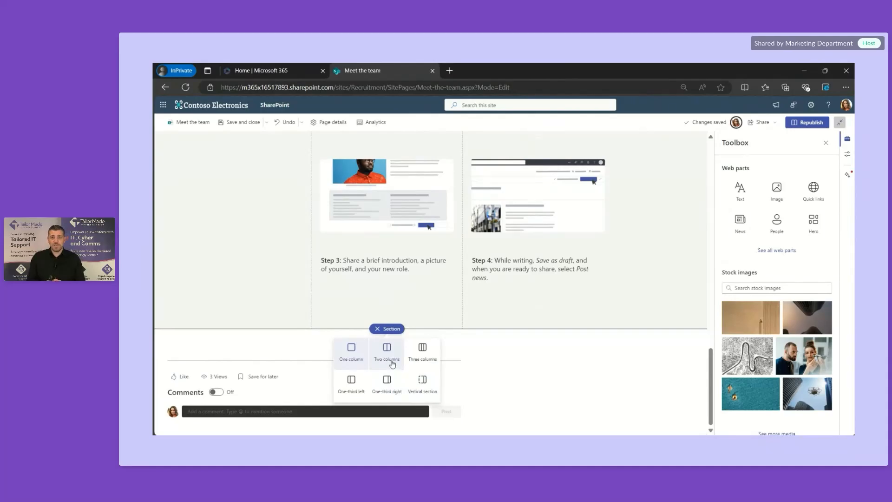
pyautogui.click(351, 356)
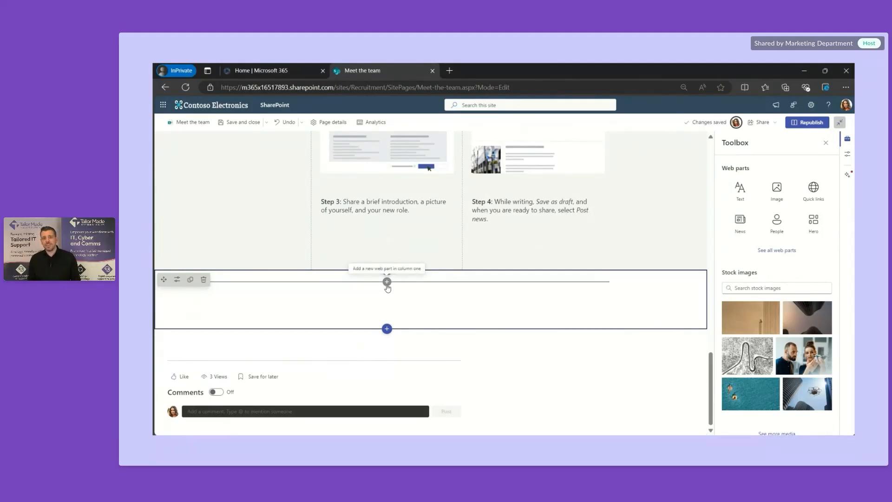
# Step: Browse the web part gallery for the new section
pyautogui.click(388, 282)
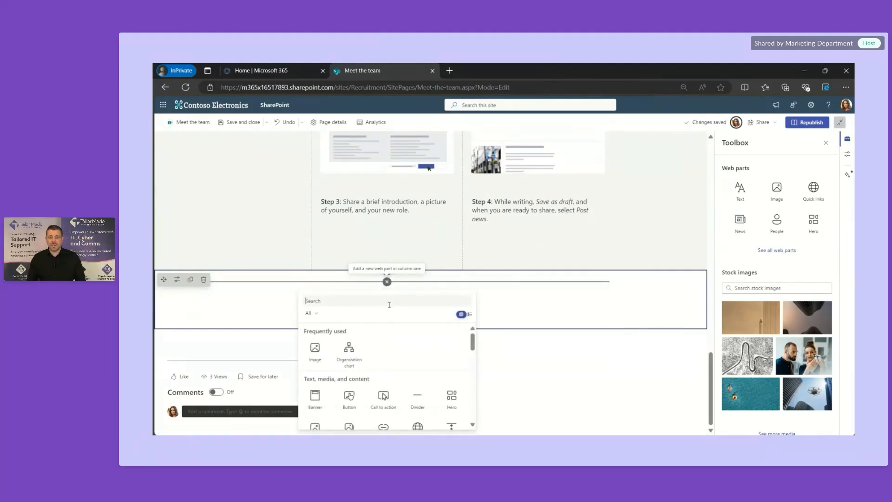
pyautogui.scroll(-3, 401, 369)
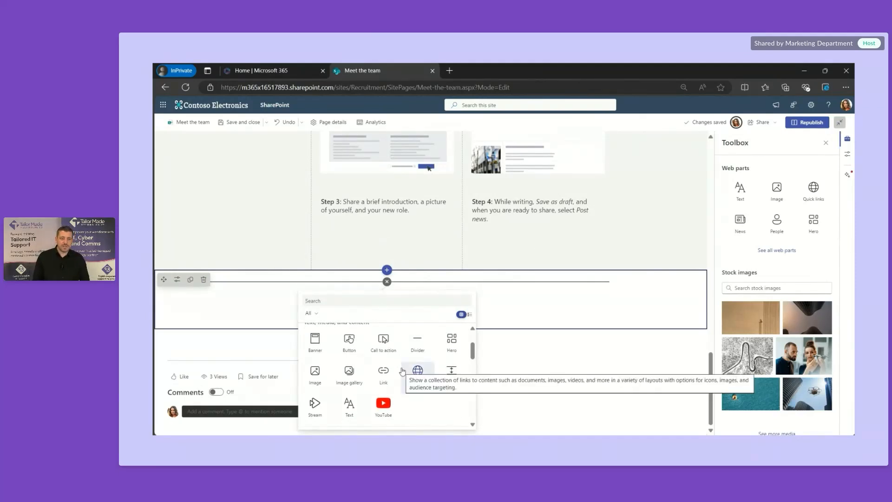
pyautogui.scroll(-3, 402, 371)
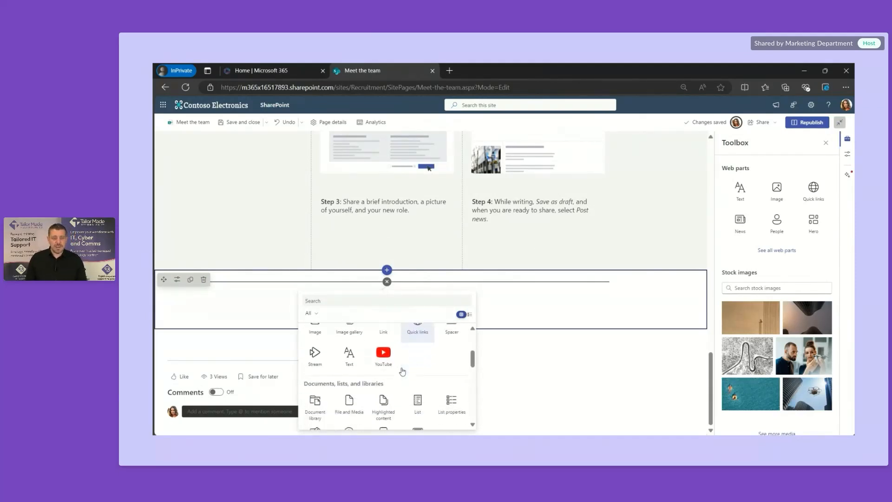
pyautogui.scroll(-2, 402, 370)
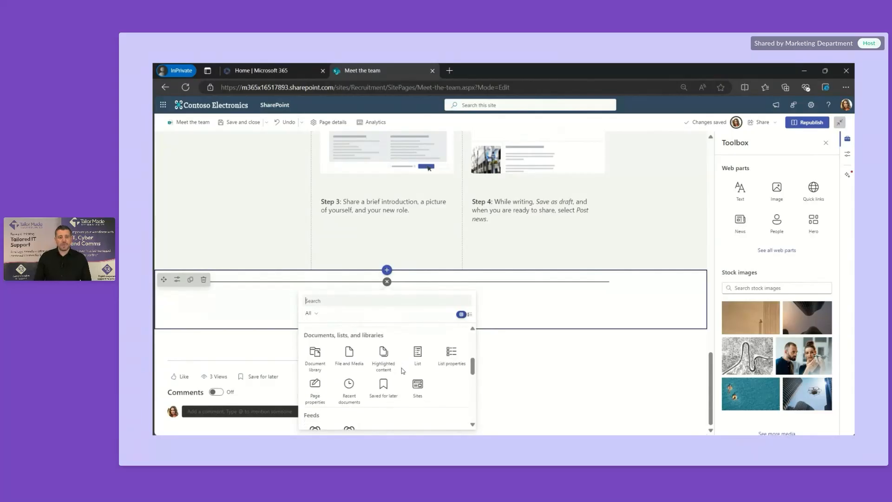
pyautogui.scroll(-1, 402, 370)
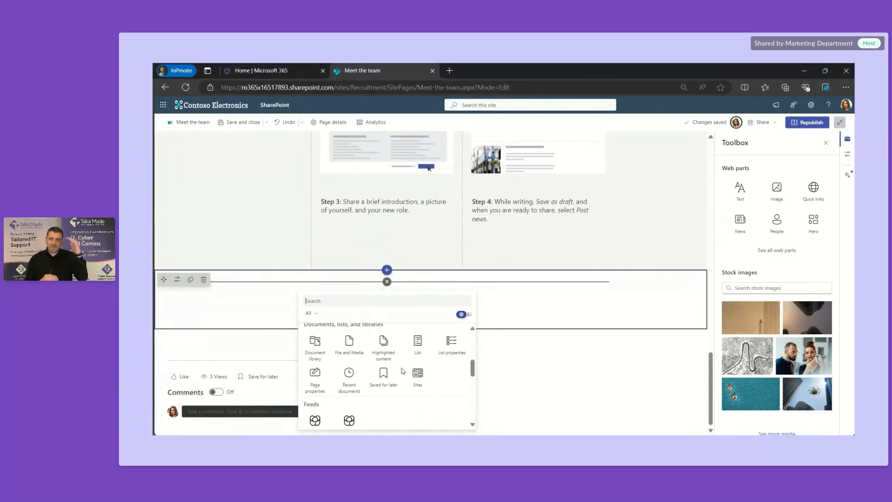
pyautogui.scroll(-5, 402, 370)
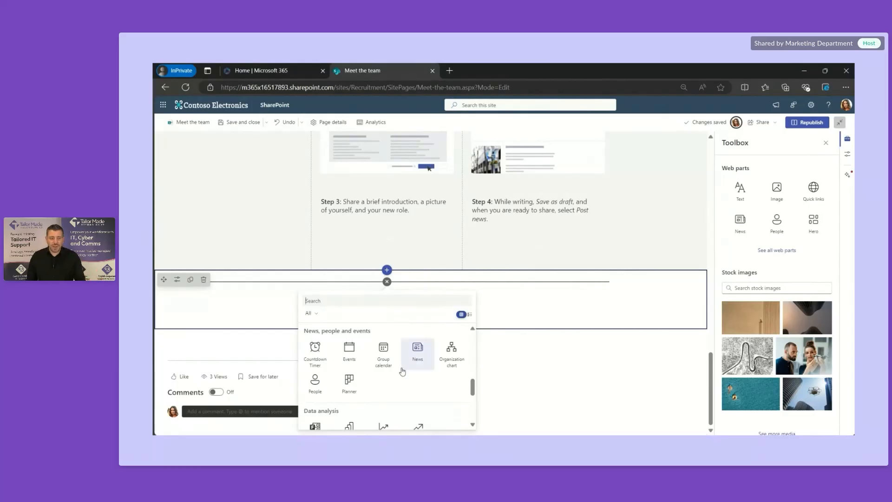
pyautogui.scroll(-2, 403, 370)
pyautogui.scroll(-1, 402, 372)
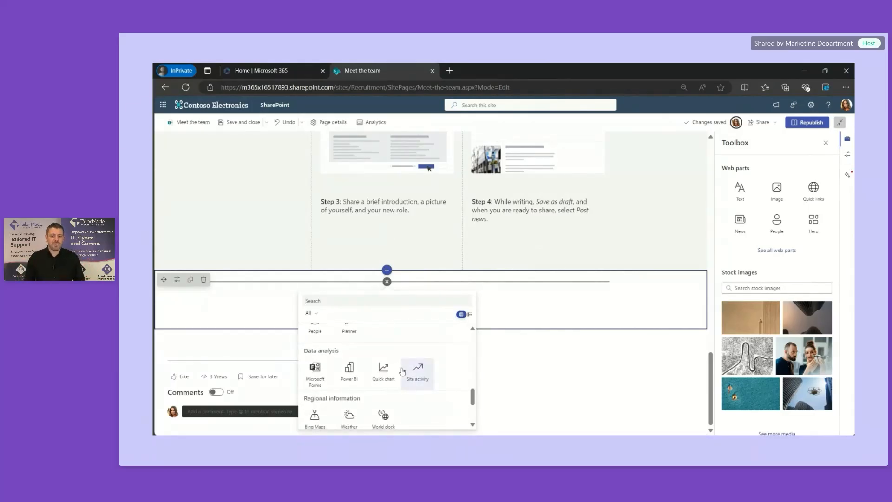
pyautogui.scroll(-3, 402, 370)
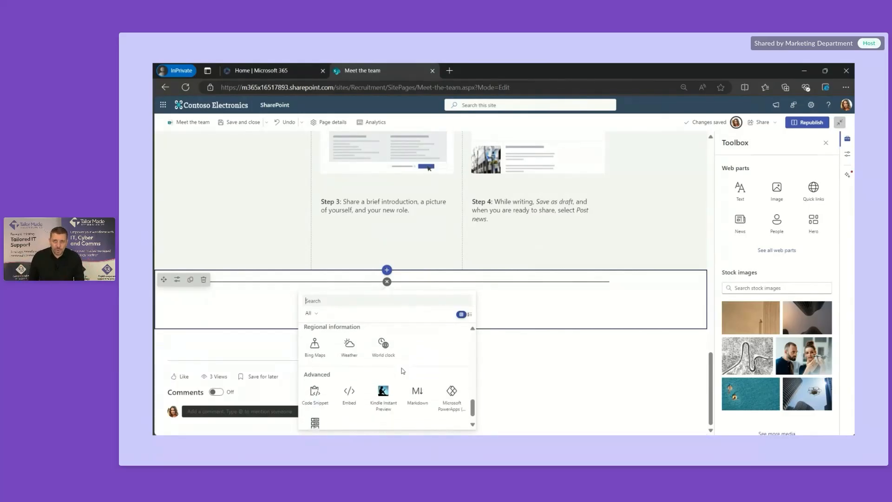
pyautogui.scroll(-1, 403, 371)
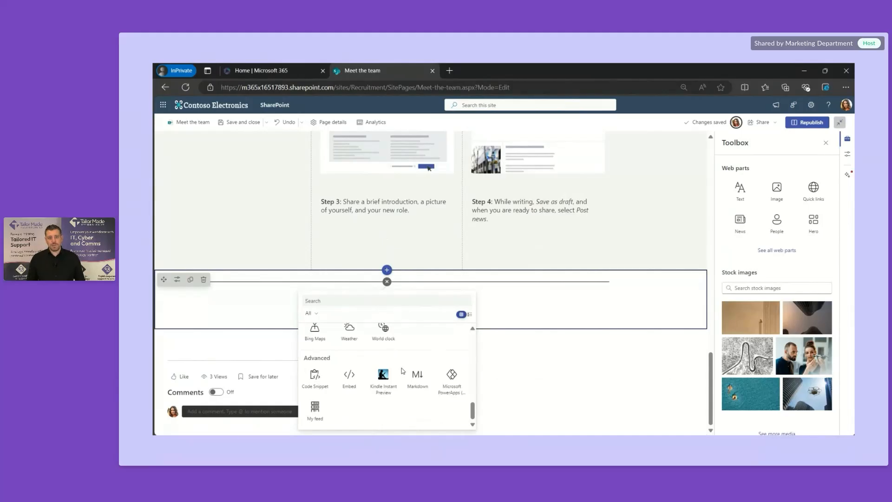
pyautogui.scroll(5, 403, 370)
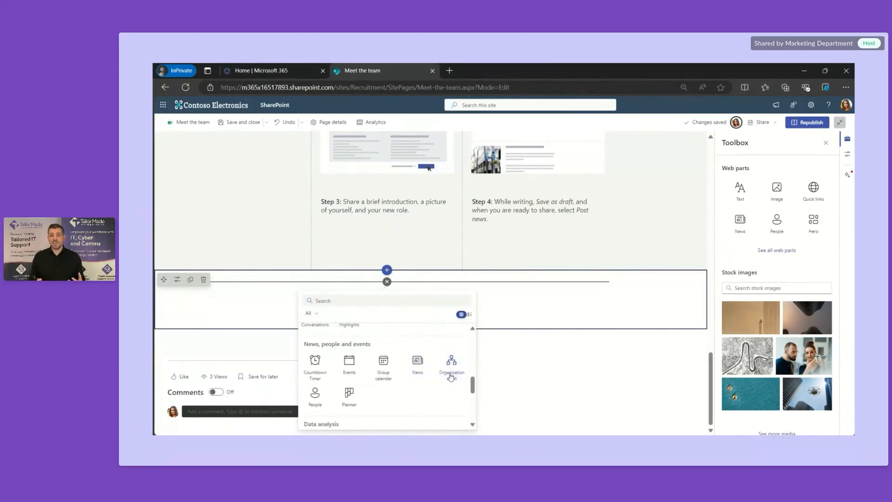
# Step: Add an Organization chart web part showing the suggested manager and her nine direct reports
pyautogui.click(451, 364)
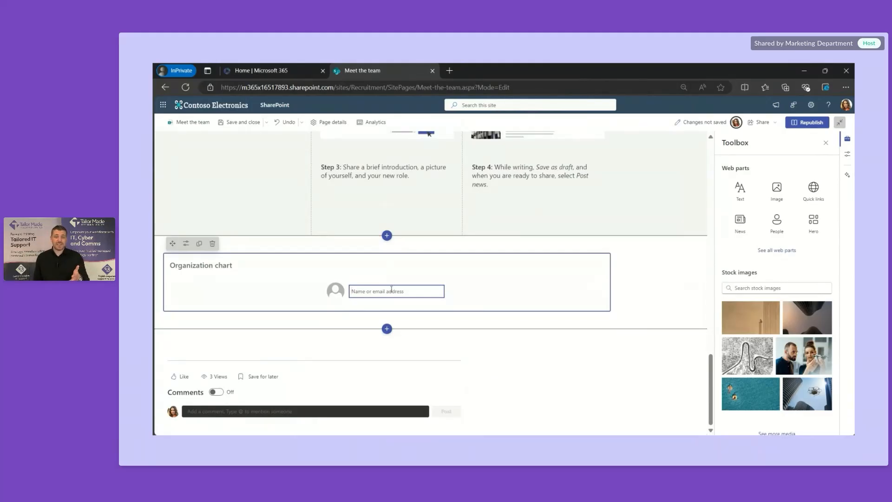
pyautogui.write('Mi')
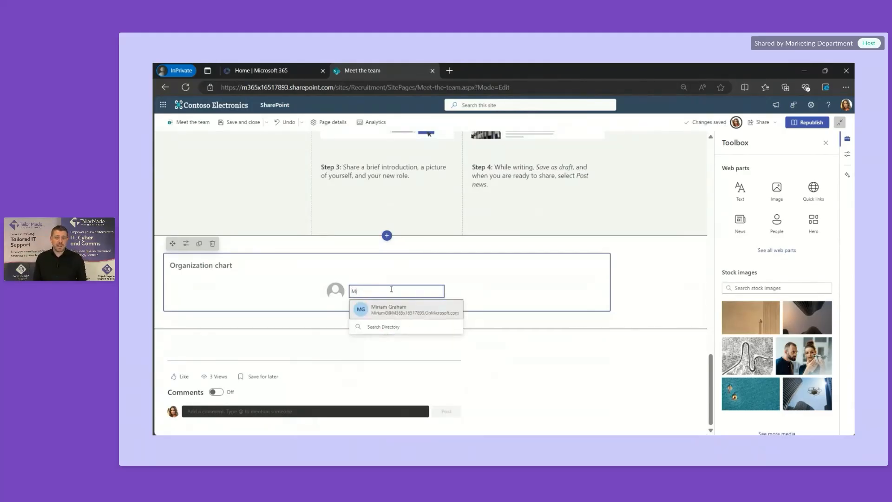
pyautogui.click(396, 320)
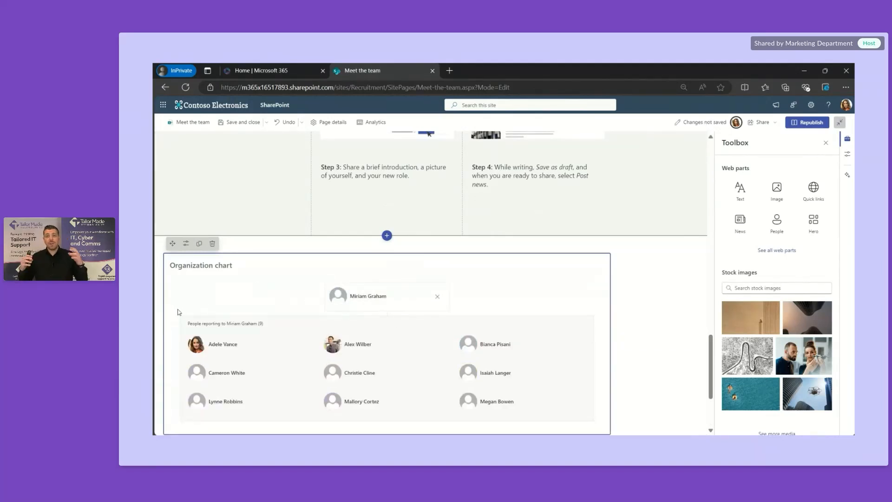
pyautogui.scroll(-1, 176, 312)
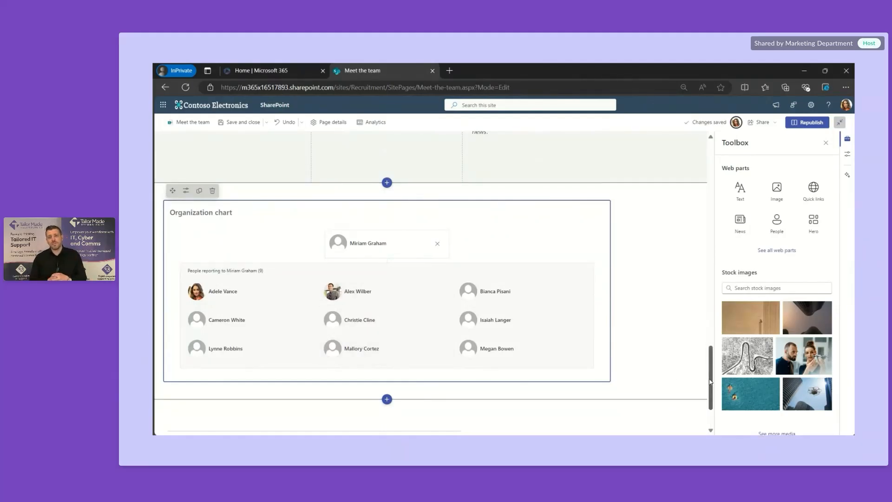
pyautogui.moveTo(710, 382); pyautogui.dragTo(705, 171)
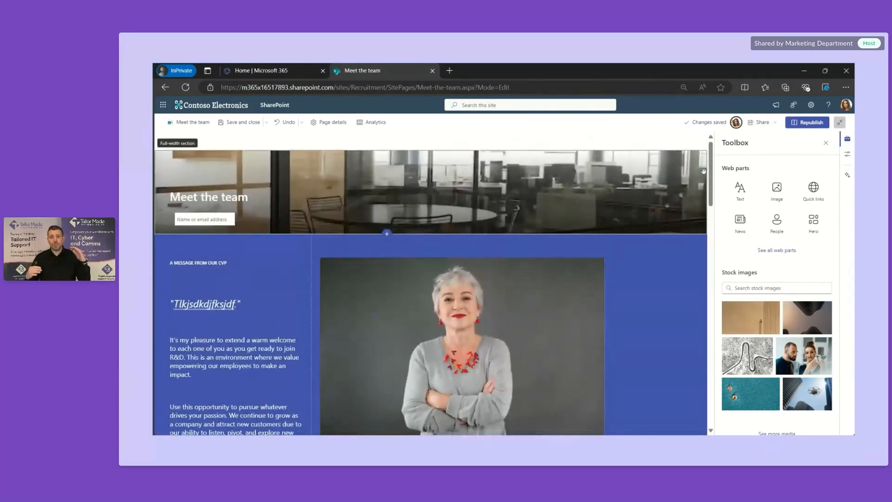
# Step: Republish the Meet the team page and review the live version, closing the image tip
pyautogui.click(808, 124)
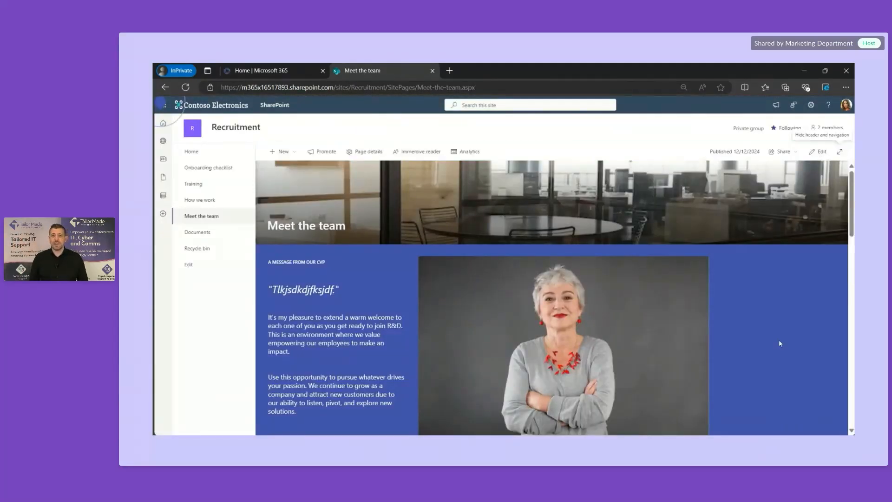
pyautogui.scroll(-12, 780, 343)
pyautogui.scroll(3, 780, 343)
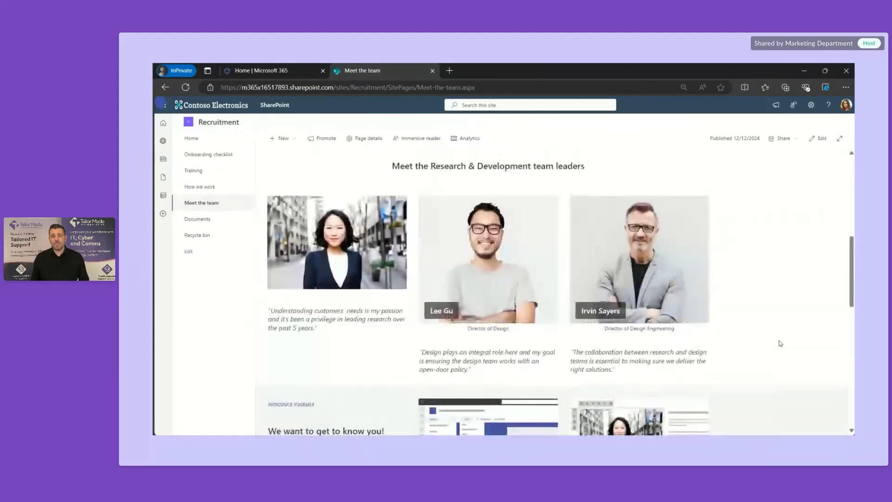
pyautogui.scroll(-8, 750, 354)
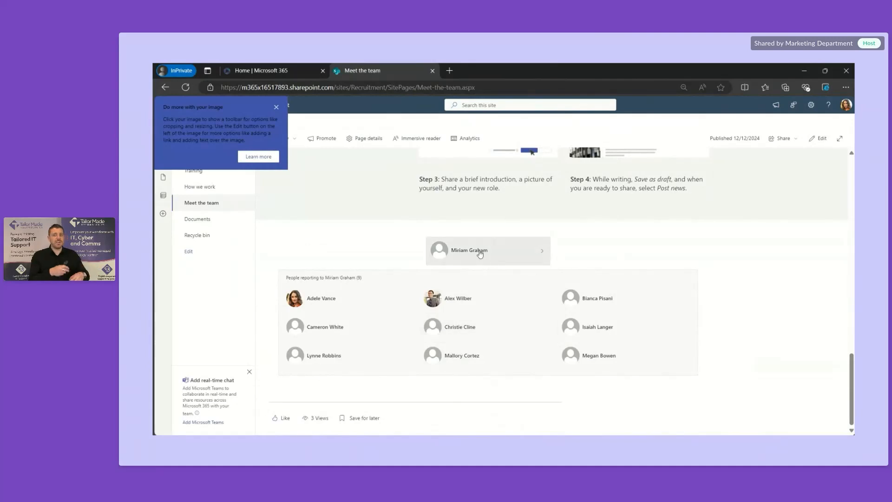
pyautogui.click(276, 107)
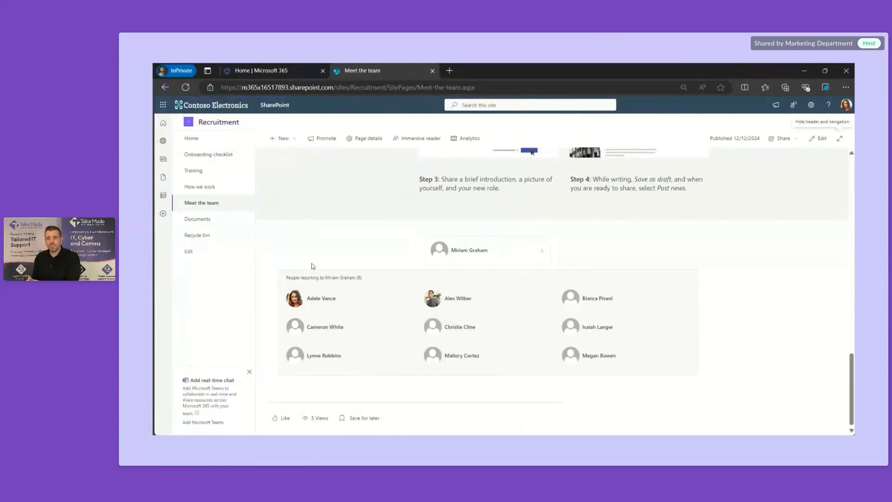
pyautogui.scroll(10, 312, 267)
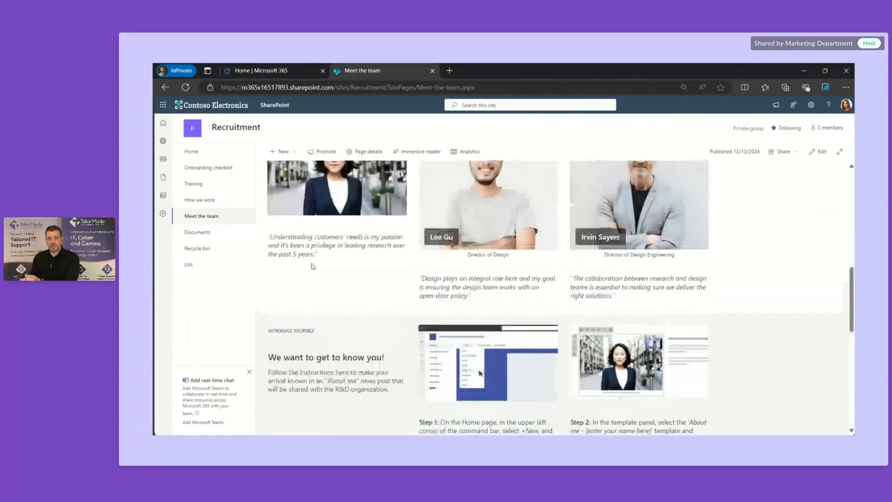
pyautogui.scroll(10, 313, 267)
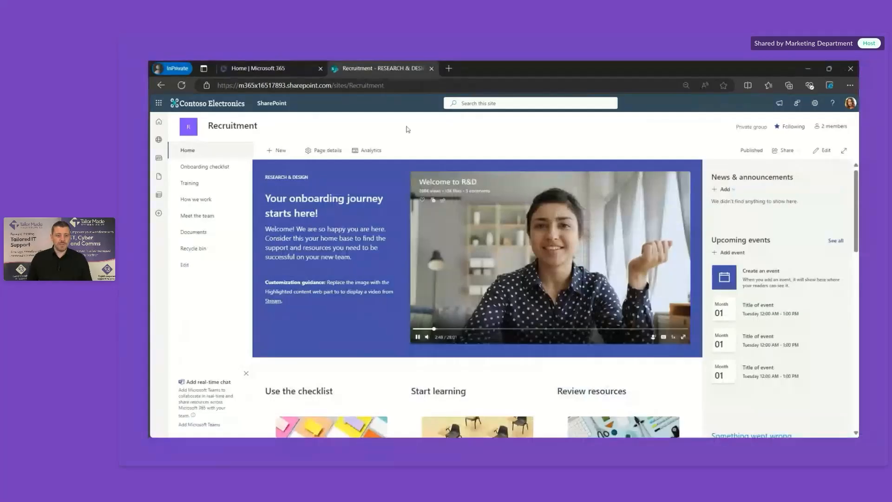
# Step: Start a new list and open the Employee onboarding template preview
pyautogui.click(293, 153)
pyautogui.click(289, 168)
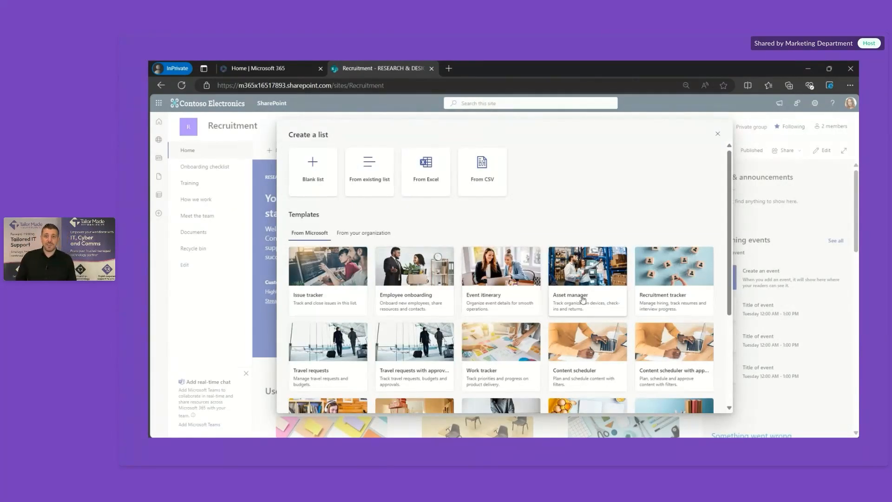
pyautogui.scroll(-1, 649, 298)
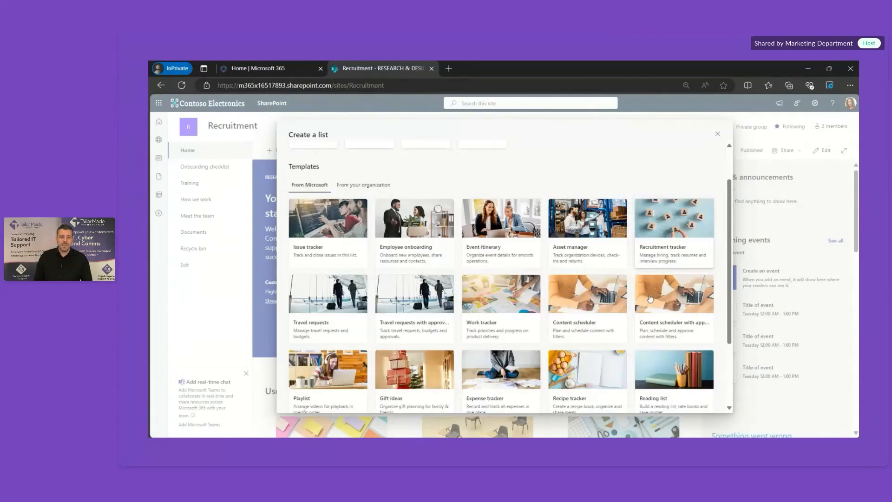
pyautogui.scroll(-2, 650, 298)
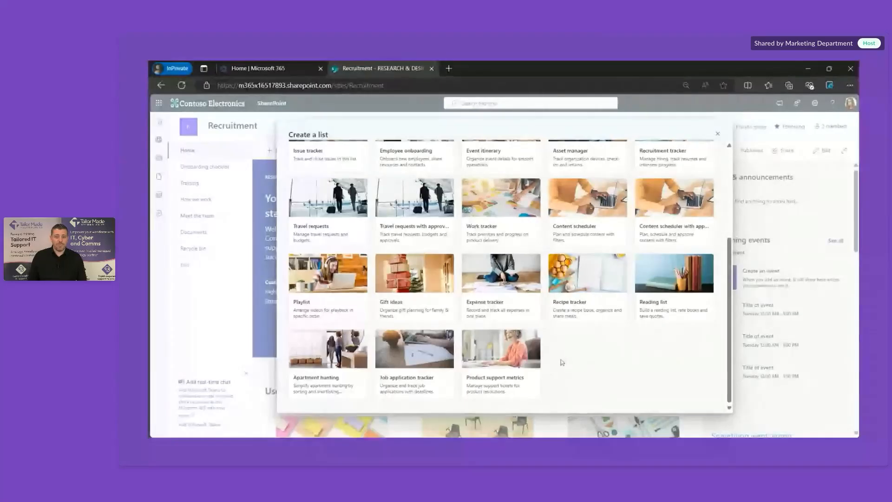
pyautogui.scroll(5, 562, 363)
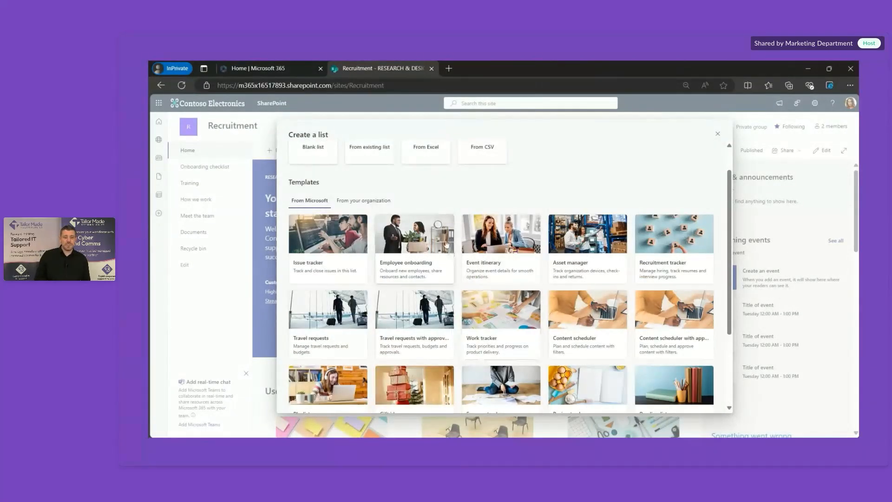
pyautogui.click(437, 227)
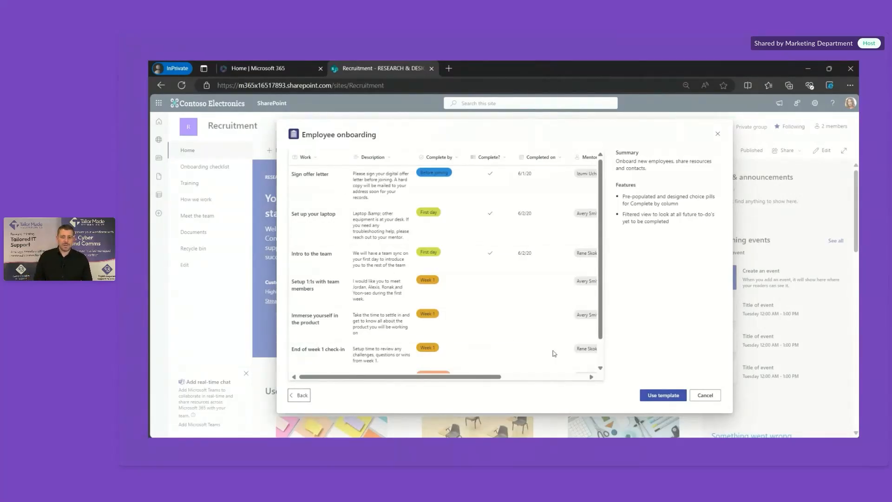
# Step: Create a list named Onboarding from the Employee onboarding template
pyautogui.click(662, 395)
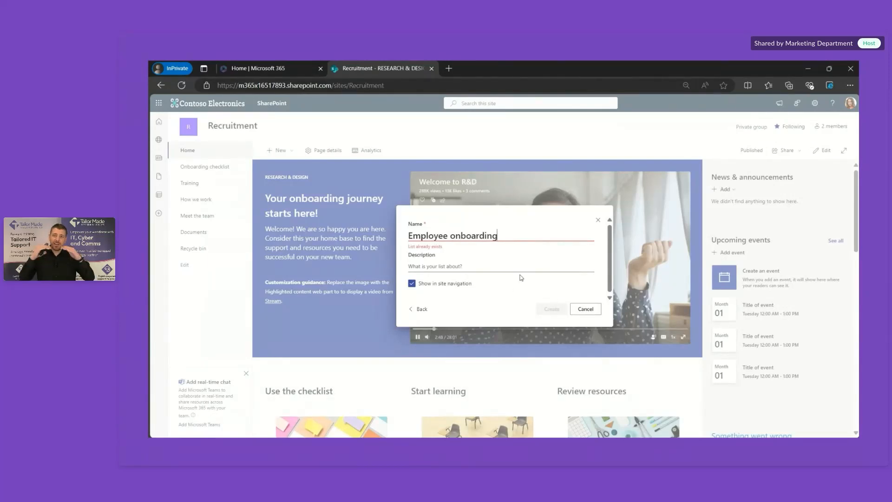
pyautogui.moveTo(498, 235); pyautogui.dragTo(407, 236)
pyautogui.click(450, 236)
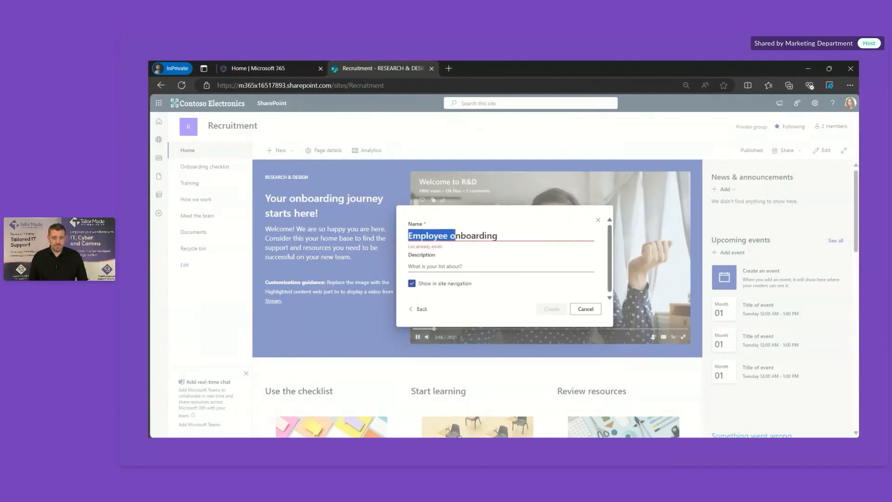
pyautogui.write('O')
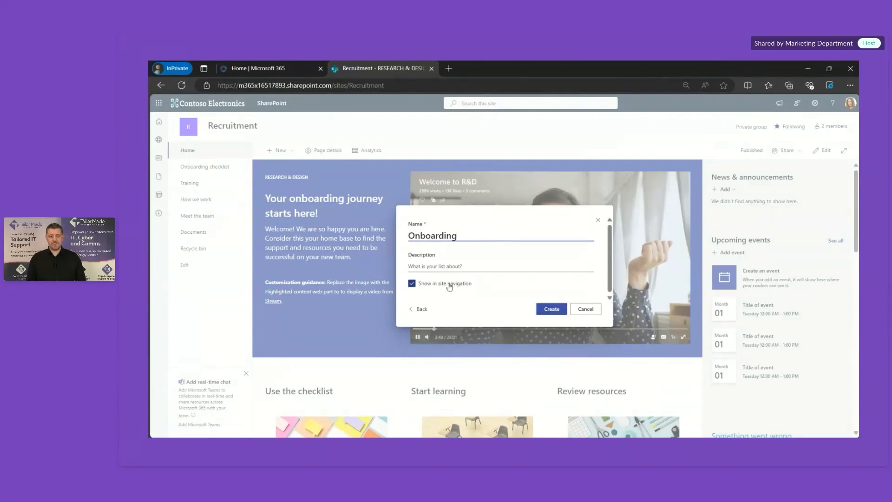
pyautogui.click(552, 312)
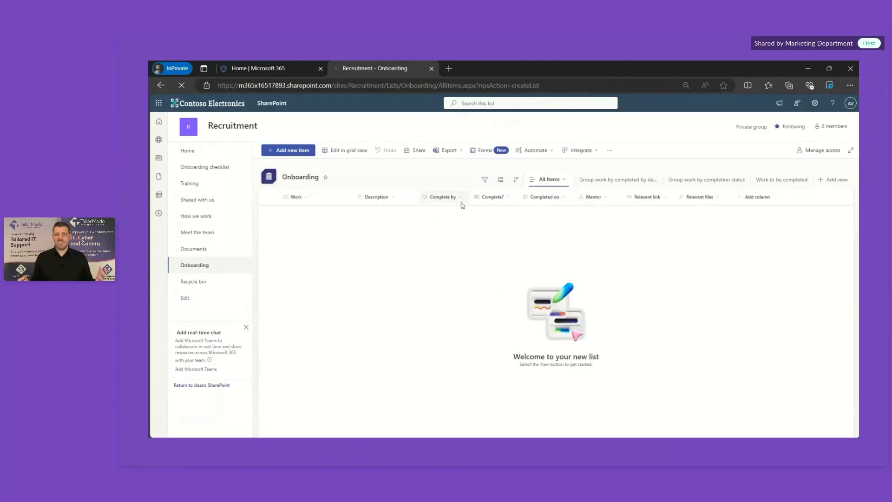
# Step: Add a new item titled Order Laptop with Complete by set to Before joining
pyautogui.click(297, 153)
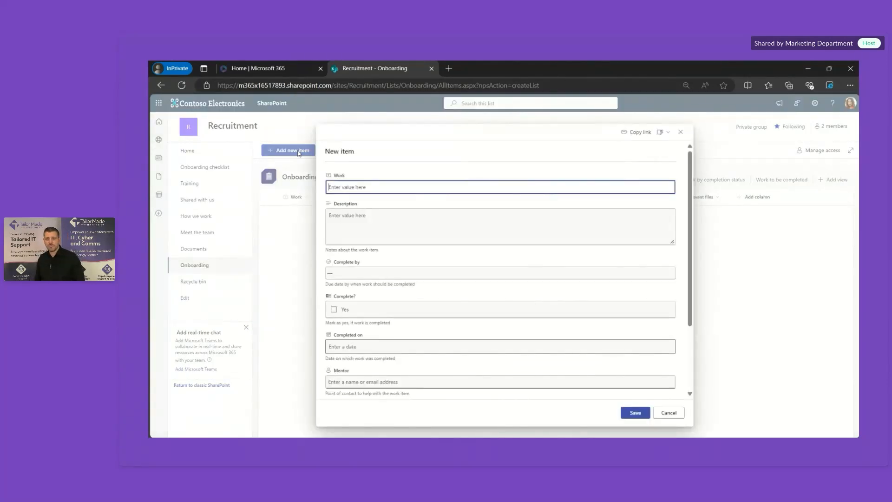
pyautogui.write('Or')
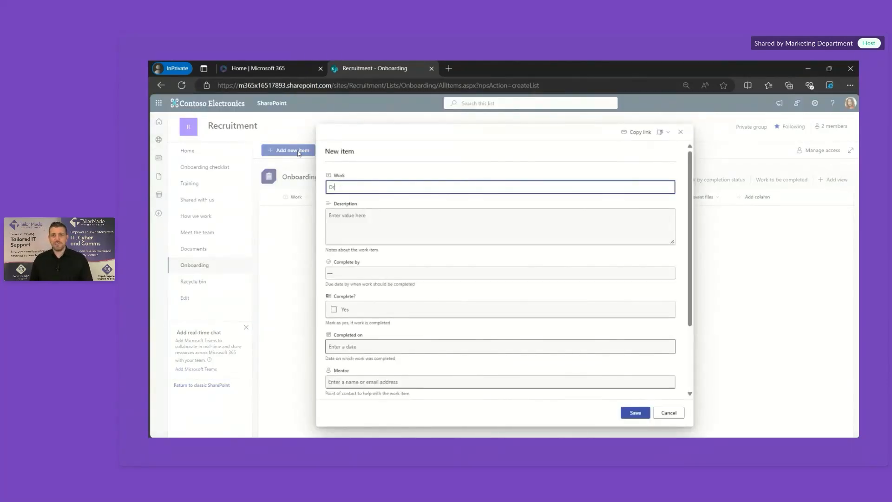
pyautogui.write('der Laptop')
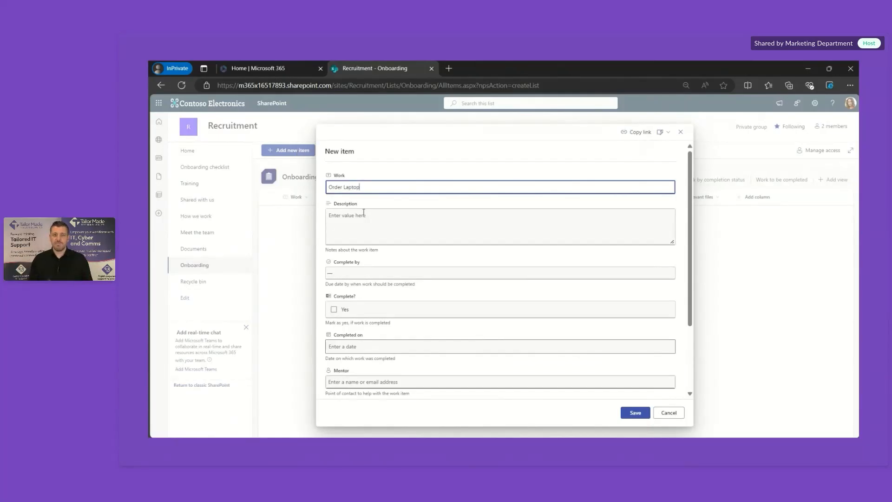
pyautogui.click(372, 271)
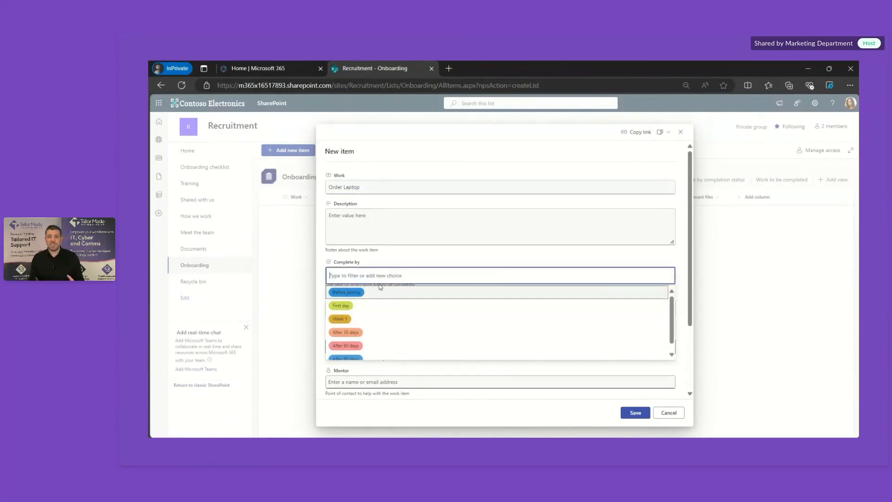
pyautogui.click(355, 296)
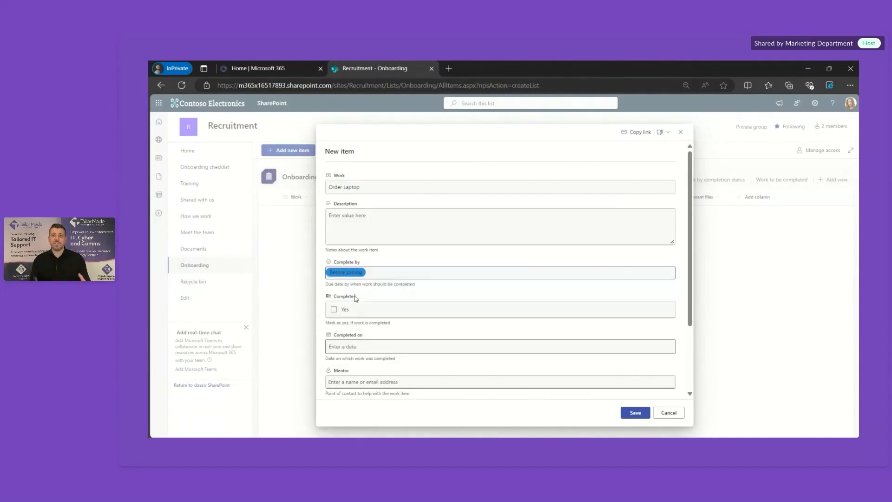
pyautogui.scroll(-1, 369, 340)
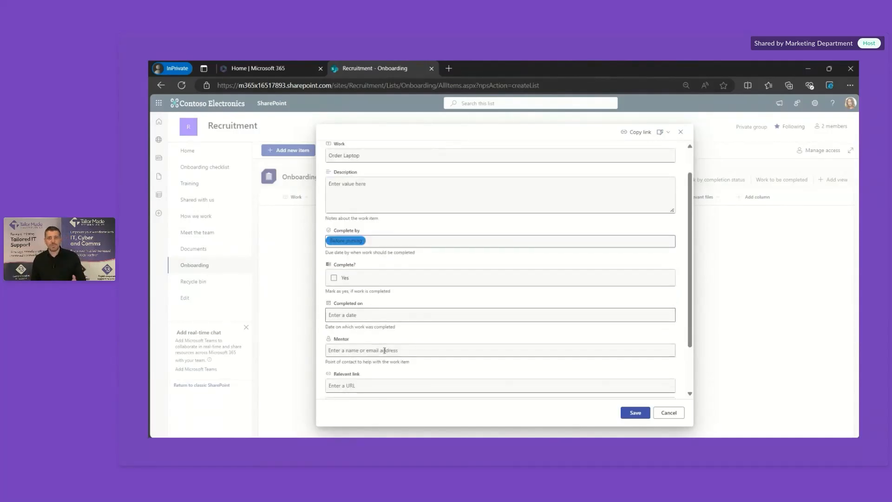
# Step: Assign the suggested colleague as Order Laptop's mentor, save the item, and begin adding a column
pyautogui.click(385, 350)
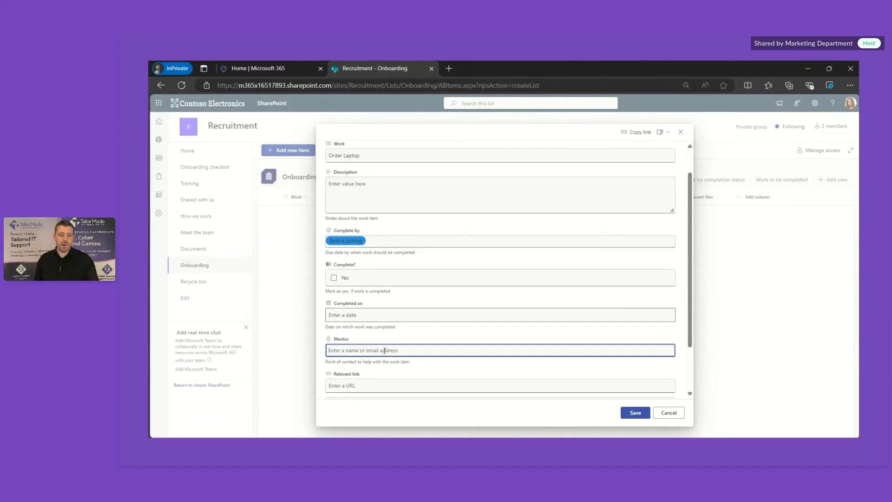
pyautogui.write('Alex')
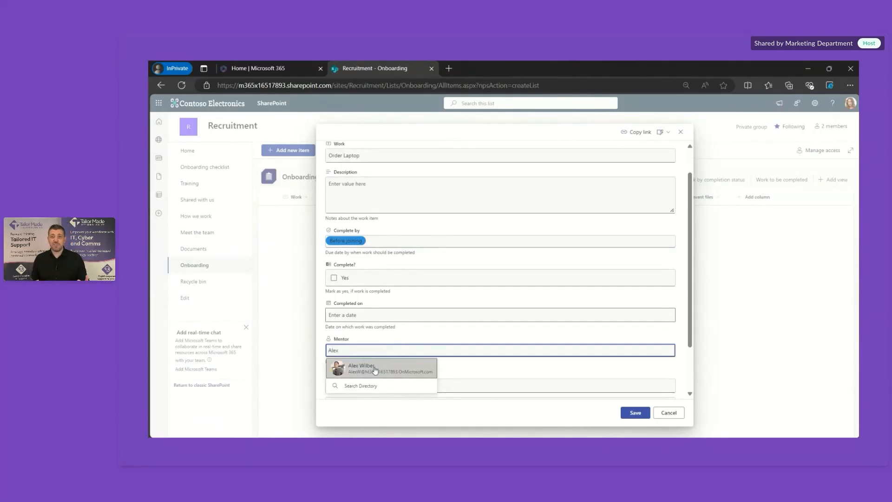
pyautogui.click(390, 369)
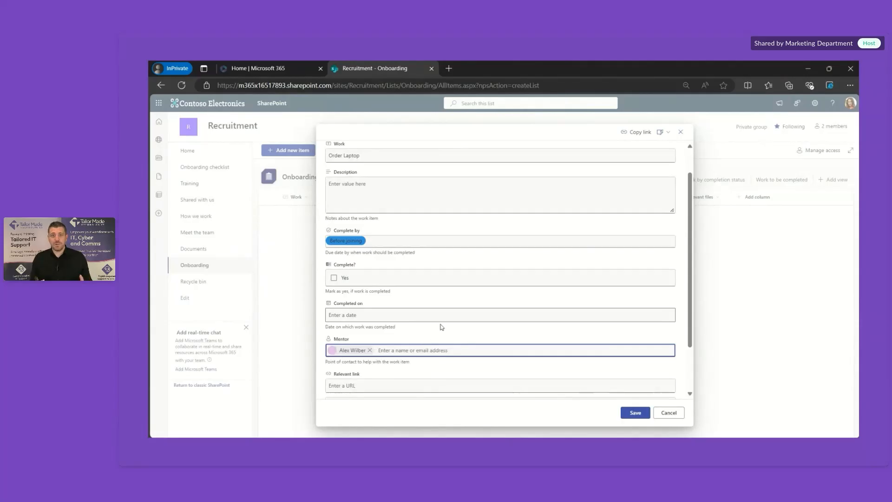
pyautogui.scroll(-2, 441, 324)
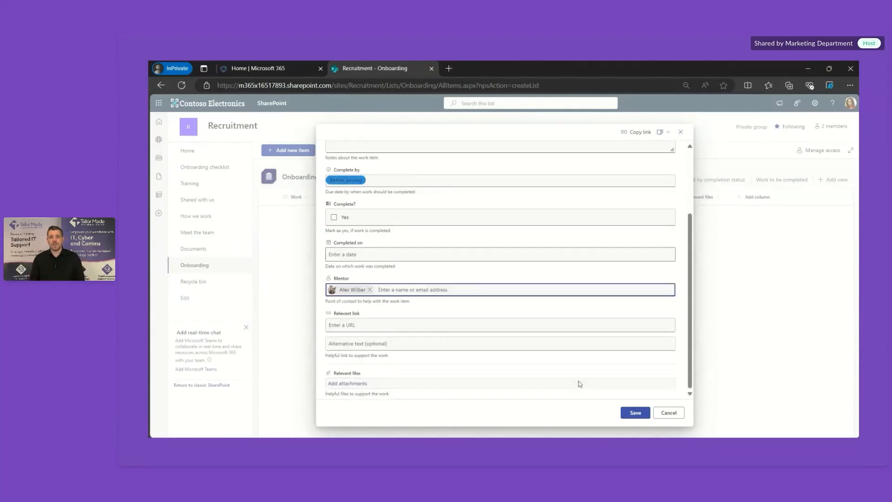
pyautogui.click(633, 412)
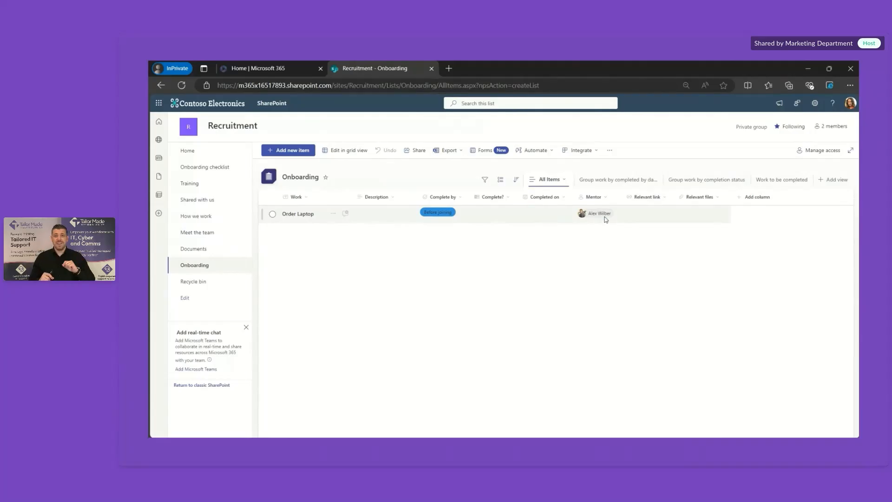
pyautogui.click(760, 198)
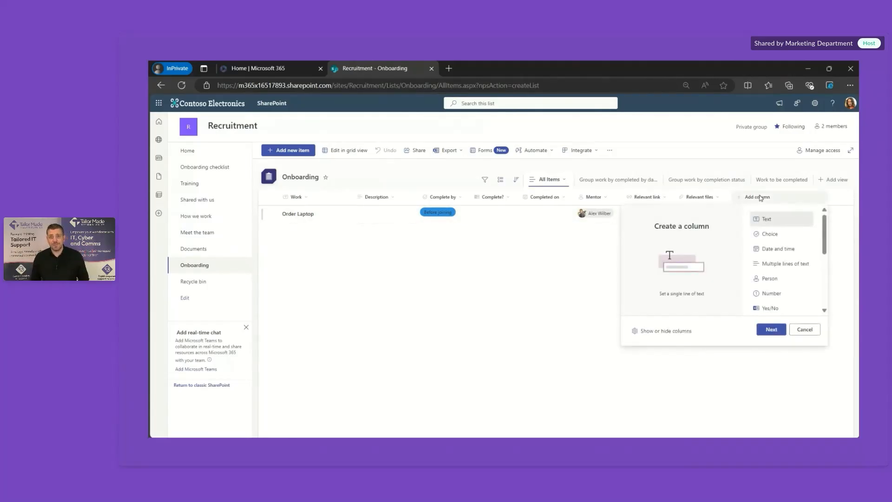
# Step: Add a Date and time column named Complete By to the list
pyautogui.click(777, 250)
pyautogui.click(771, 329)
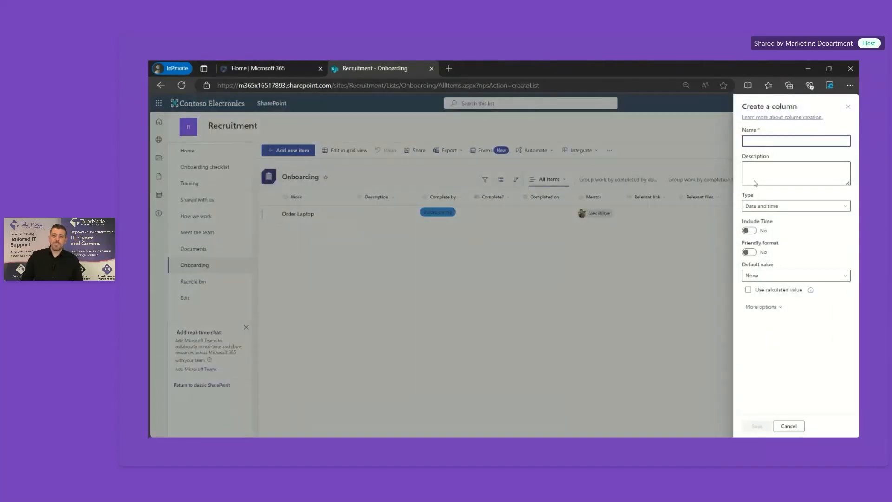
pyautogui.write('Compl')
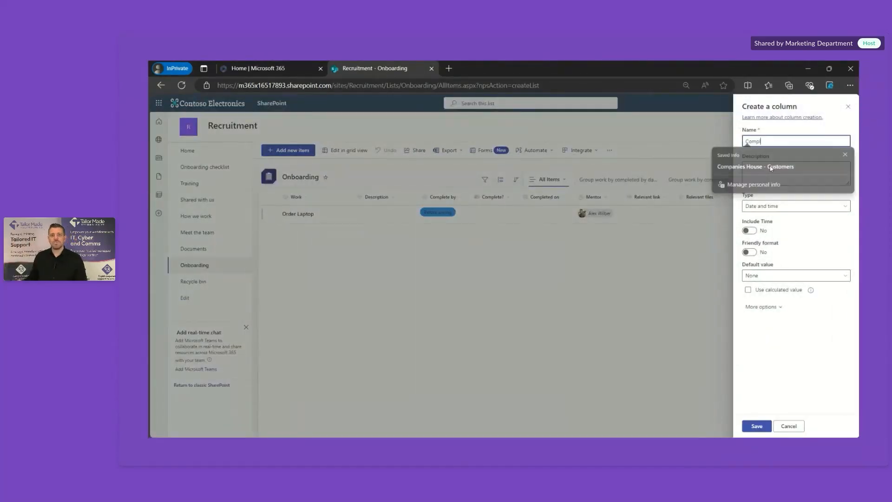
pyautogui.write('ete By')
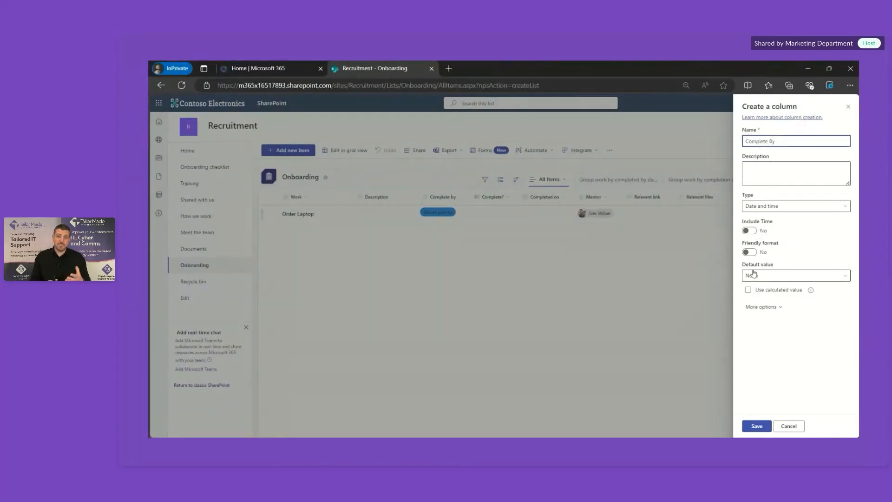
pyautogui.click(756, 426)
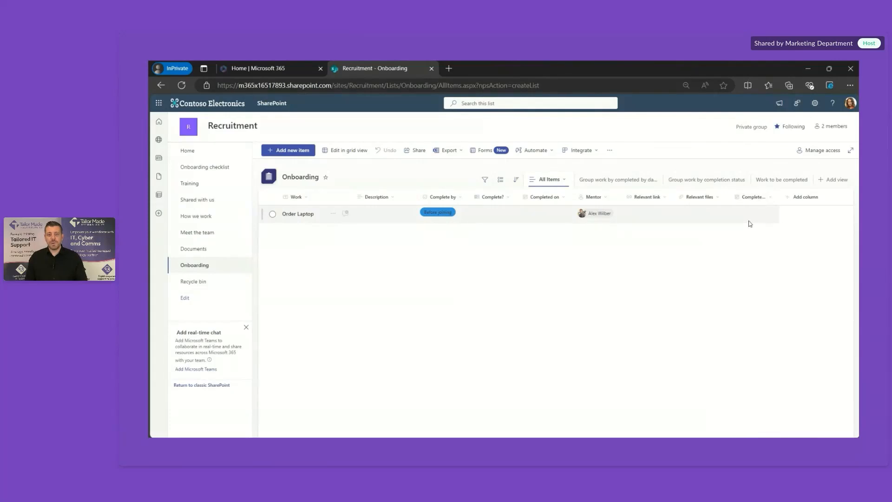
# Step: Set the Order Laptop item's Complete By date to 12/17/2024
pyautogui.click(273, 215)
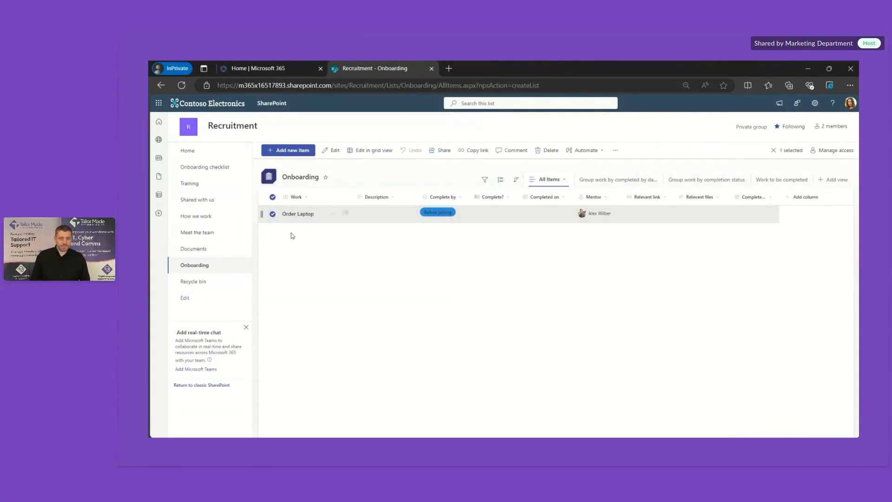
pyautogui.click(303, 217)
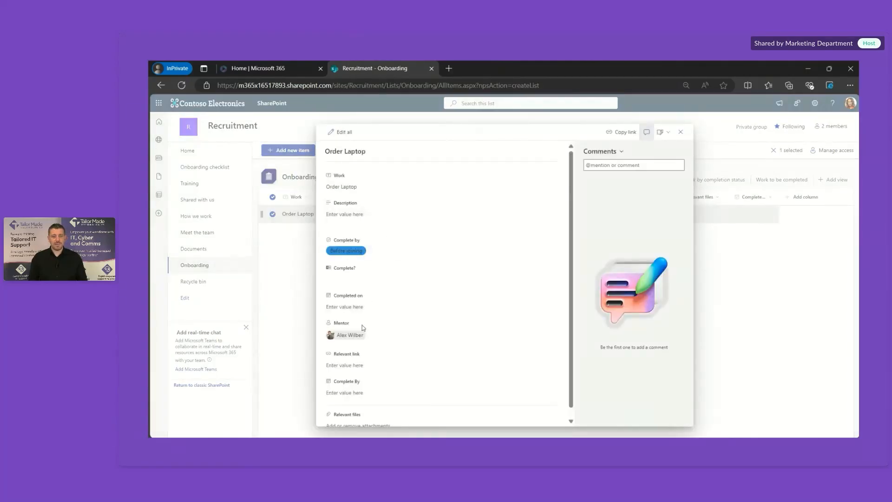
pyautogui.scroll(-1, 361, 324)
pyautogui.click(347, 386)
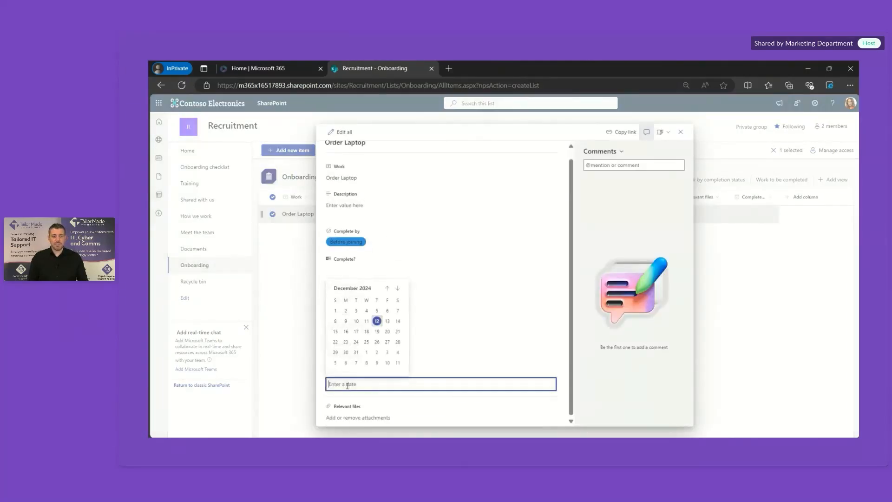
pyautogui.click(356, 331)
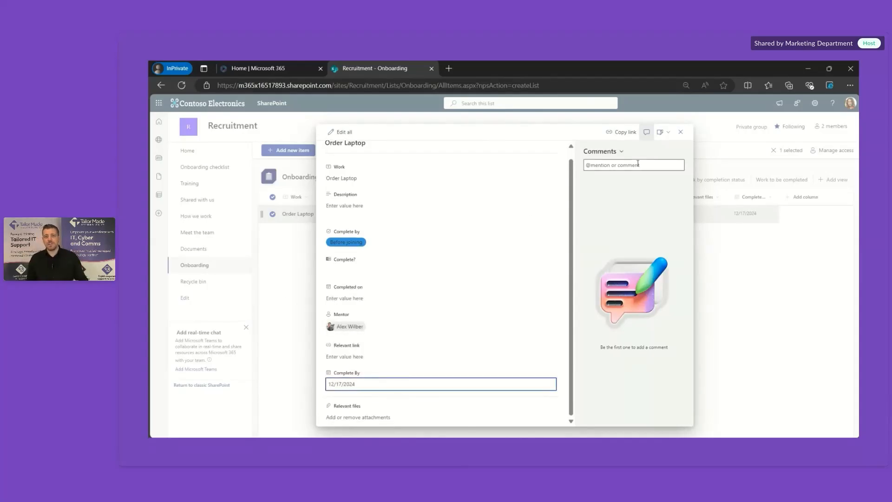
pyautogui.click(680, 132)
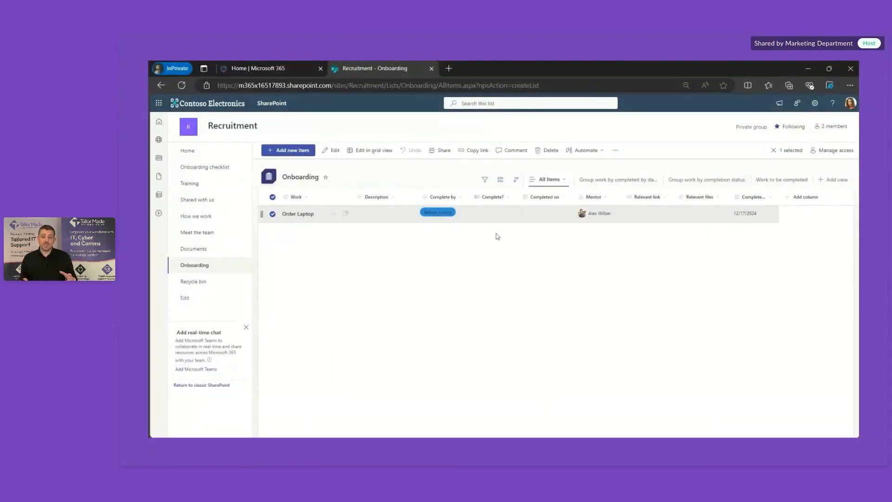
# Step: Mark Order Laptop as complete and deselect its row
pyautogui.click(298, 214)
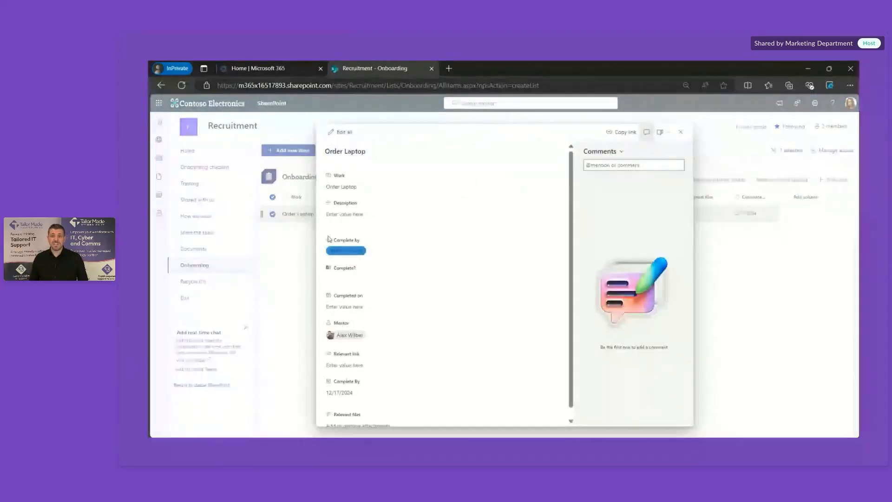
pyautogui.click(336, 279)
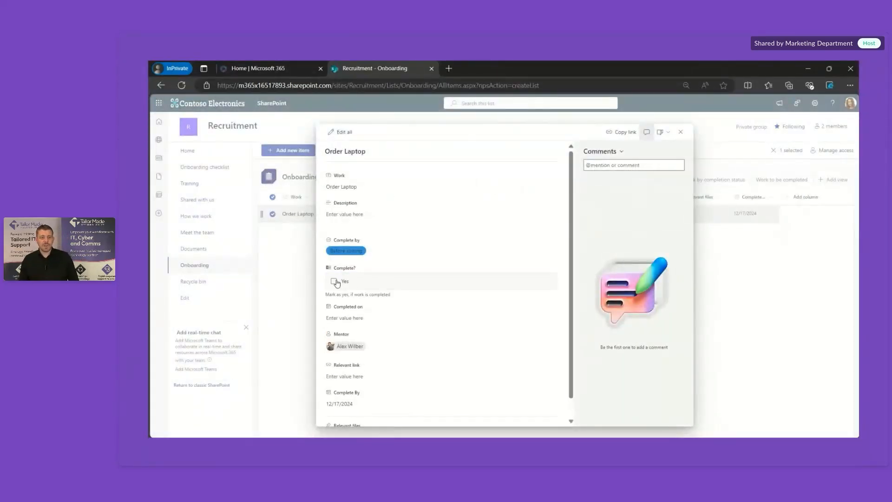
pyautogui.click(334, 281)
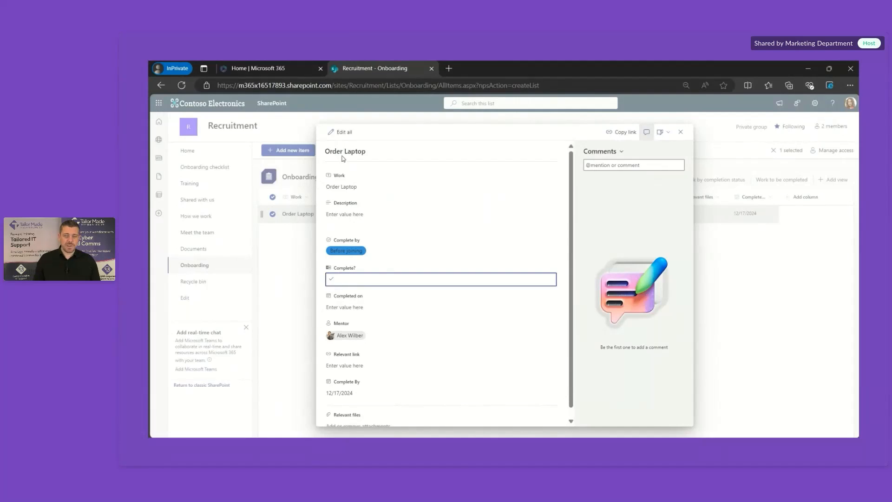
pyautogui.click(681, 133)
pyautogui.click(544, 298)
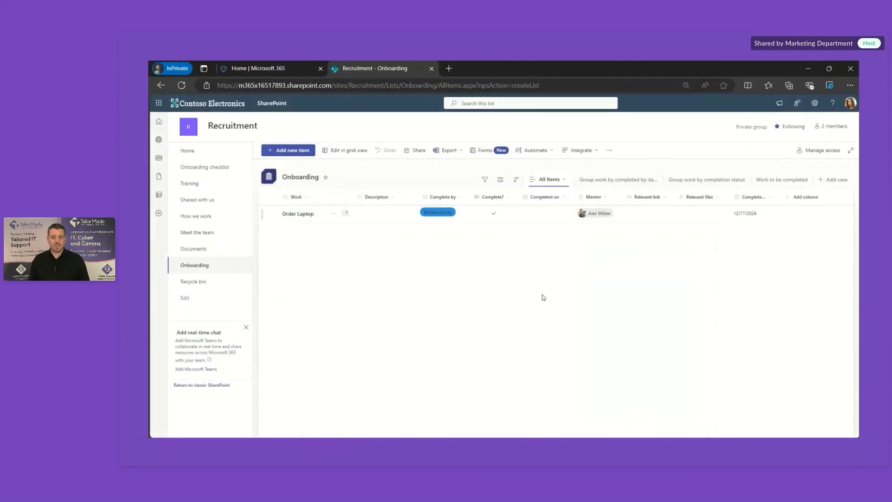
# Step: Go from the grouped view back to All Items and turn on grid editing
pyautogui.click(652, 181)
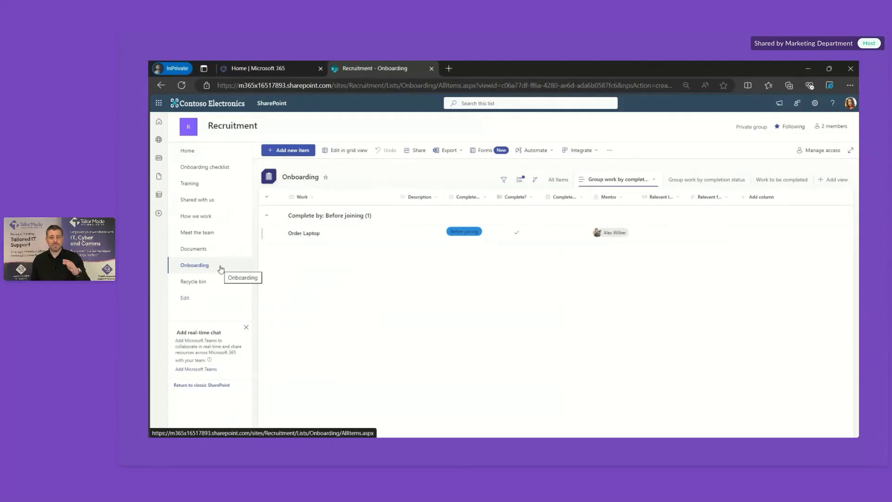
pyautogui.click(221, 269)
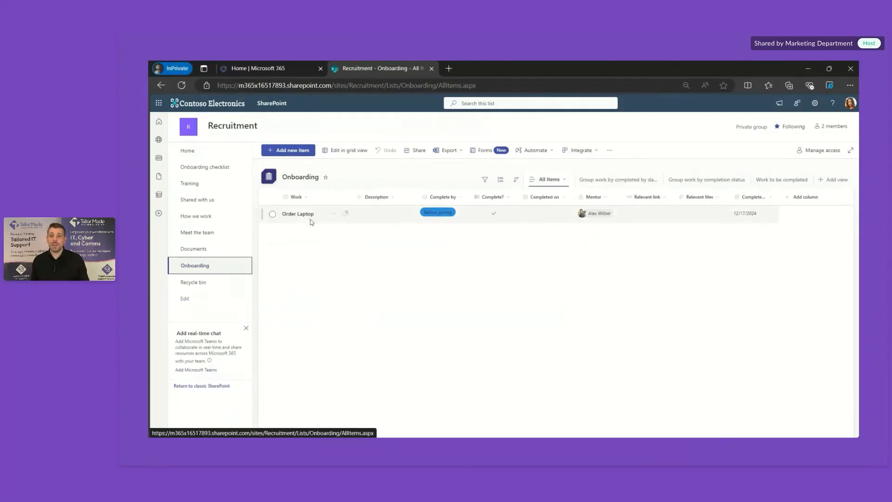
pyautogui.click(354, 150)
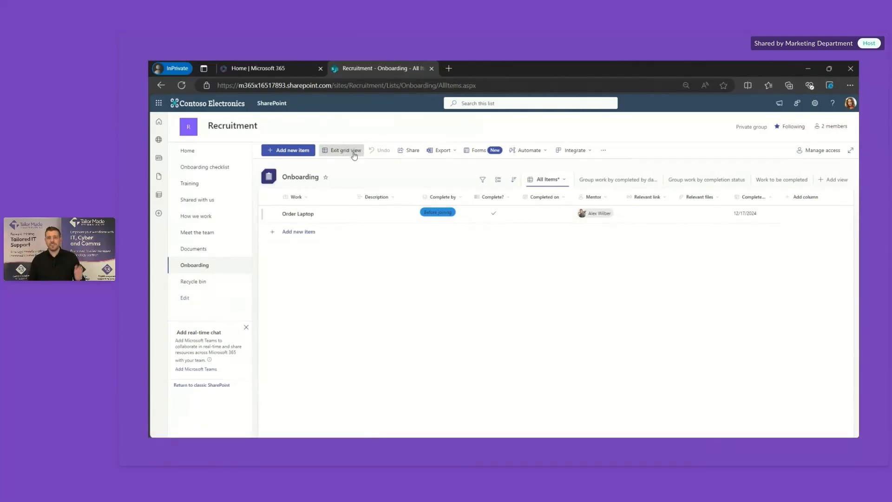
# Step: Change Order Laptop's Complete by to After 30 days in the grid
pyautogui.click(366, 237)
pyautogui.click(370, 216)
pyautogui.click(424, 221)
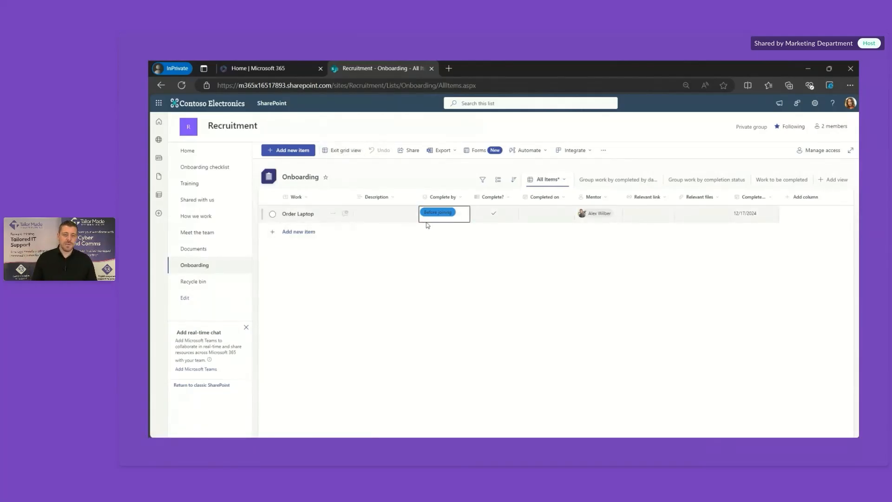
pyautogui.click(455, 214)
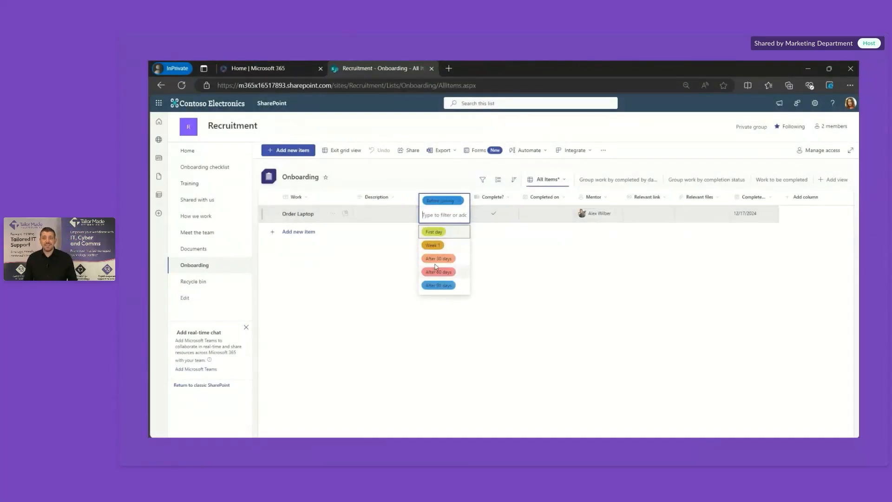
pyautogui.click(436, 258)
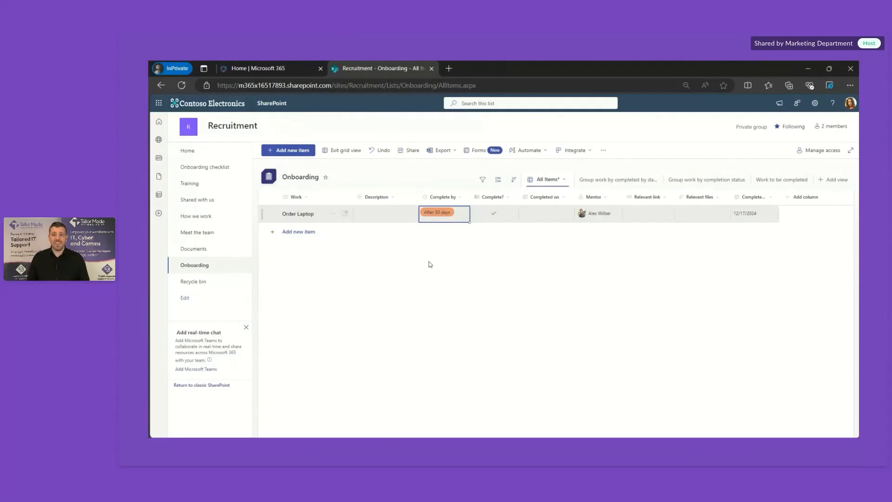
# Step: Enter a person's name as Order Laptop's description and set Completed on to 12/12/2024
pyautogui.click(393, 214)
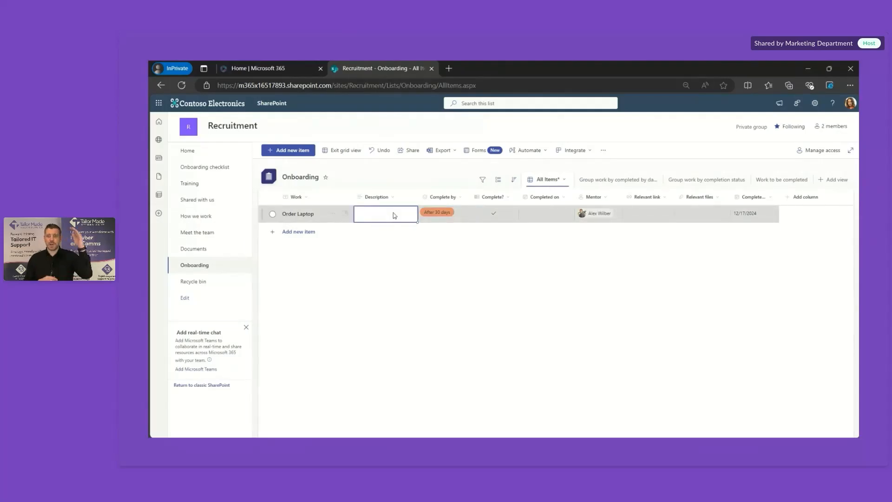
pyautogui.write('o')
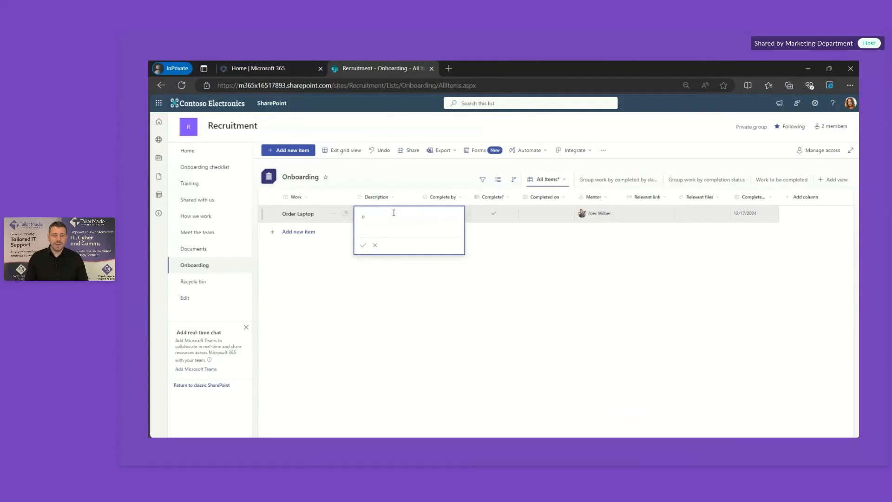
pyautogui.write('John ')
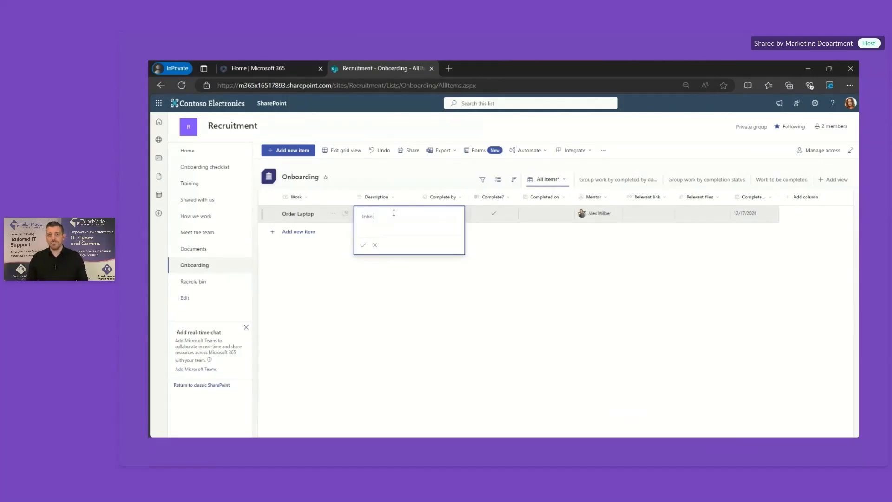
pyautogui.write('Smith')
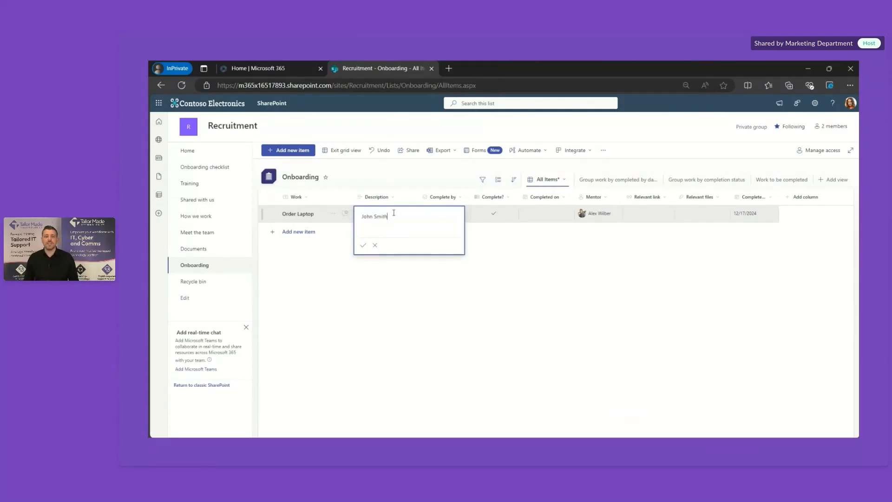
pyautogui.click(445, 303)
pyautogui.click(559, 215)
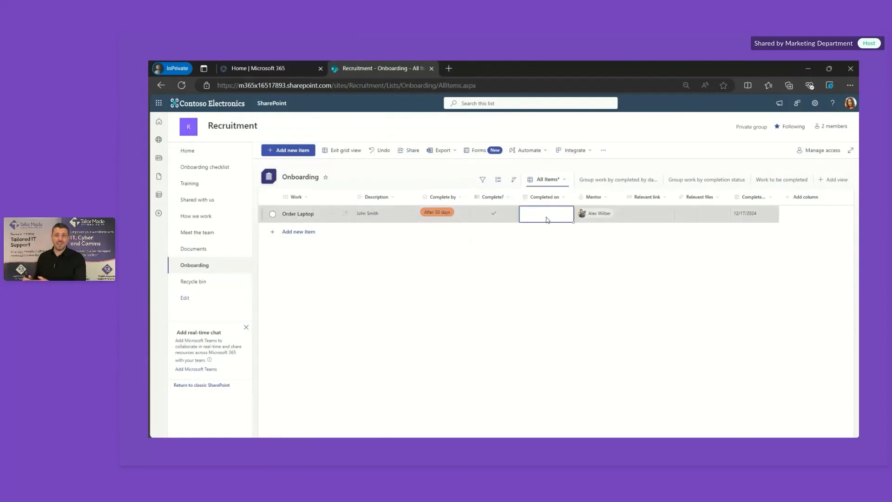
pyautogui.click(548, 219)
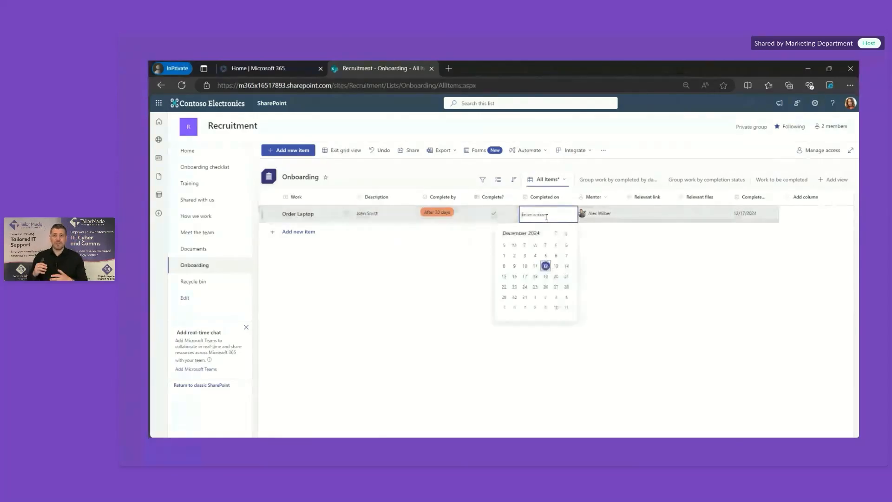
pyautogui.click(545, 267)
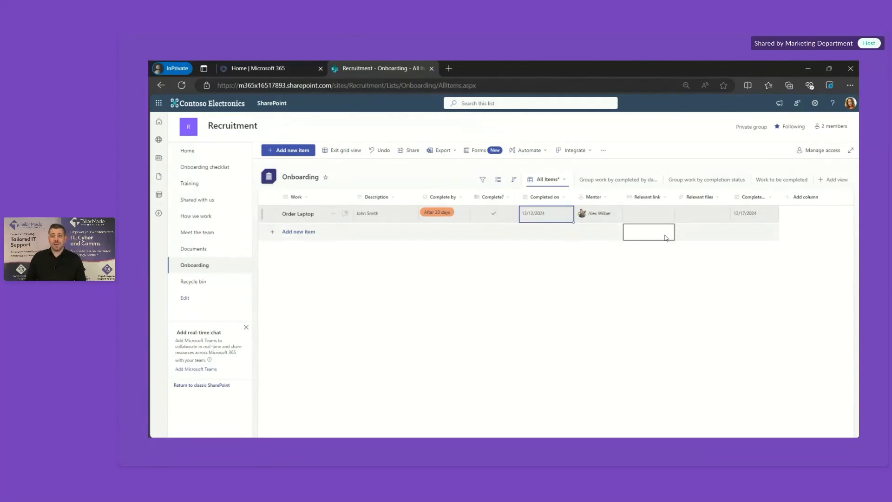
pyautogui.click(295, 232)
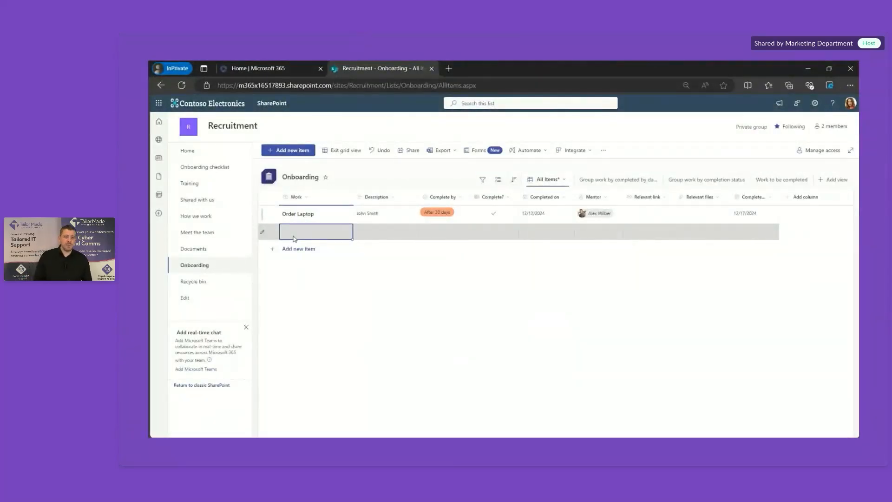
# Step: Add a Setup Desk row with a person's name as description, due Before joining
pyautogui.write('Se')
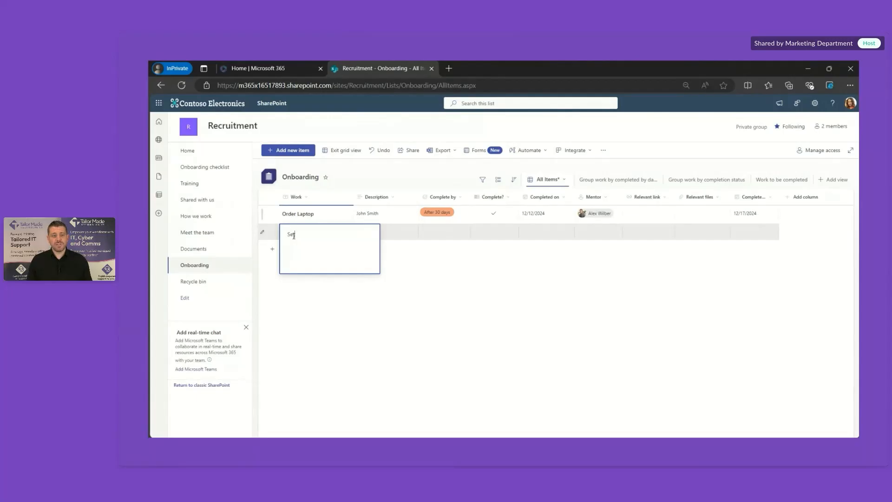
pyautogui.write('tup Desk')
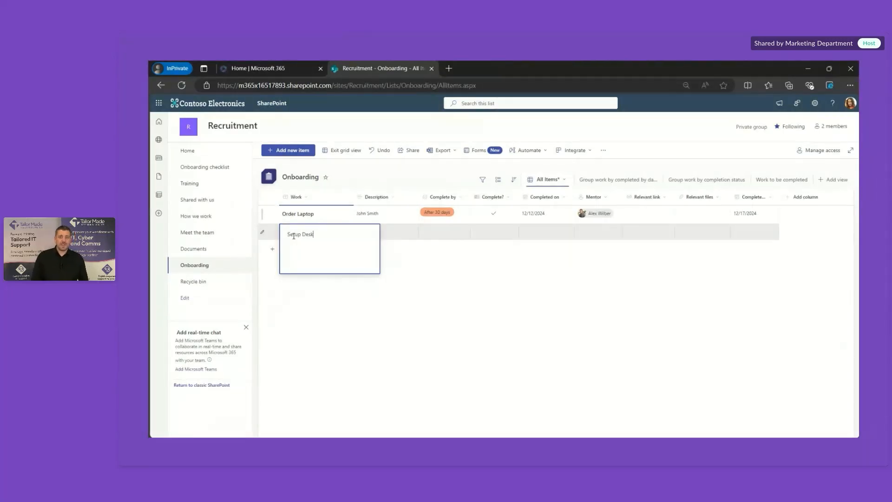
pyautogui.click(399, 236)
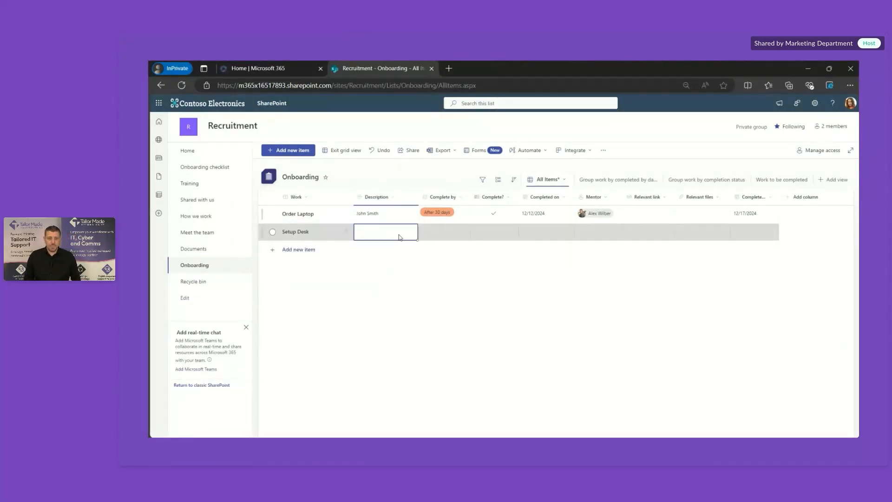
pyautogui.write('o')
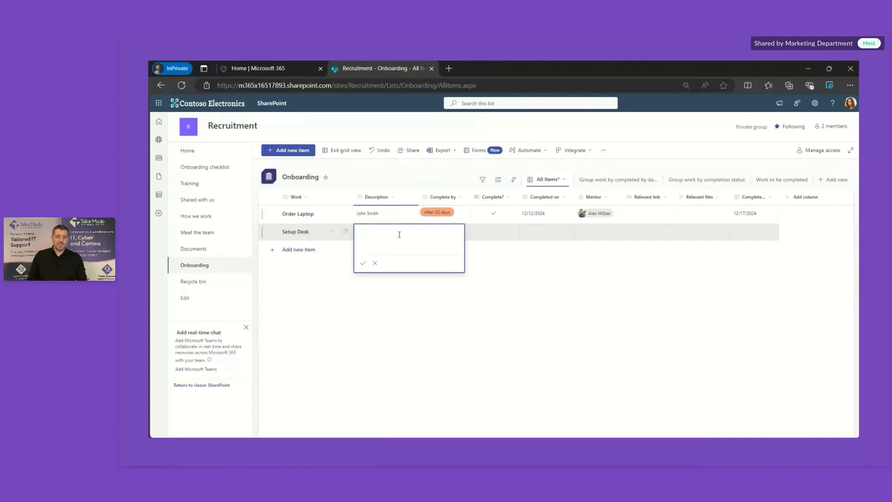
pyautogui.write('ohn S')
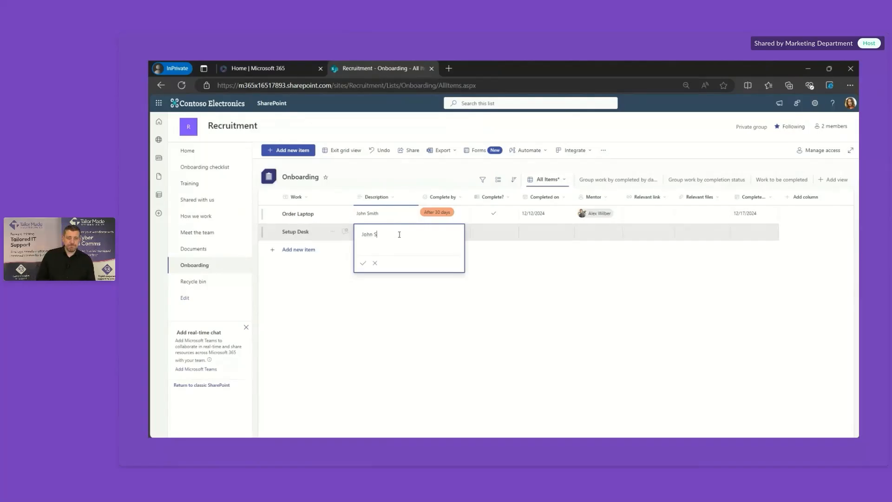
pyautogui.write('mith')
pyautogui.click(495, 263)
pyautogui.click(455, 233)
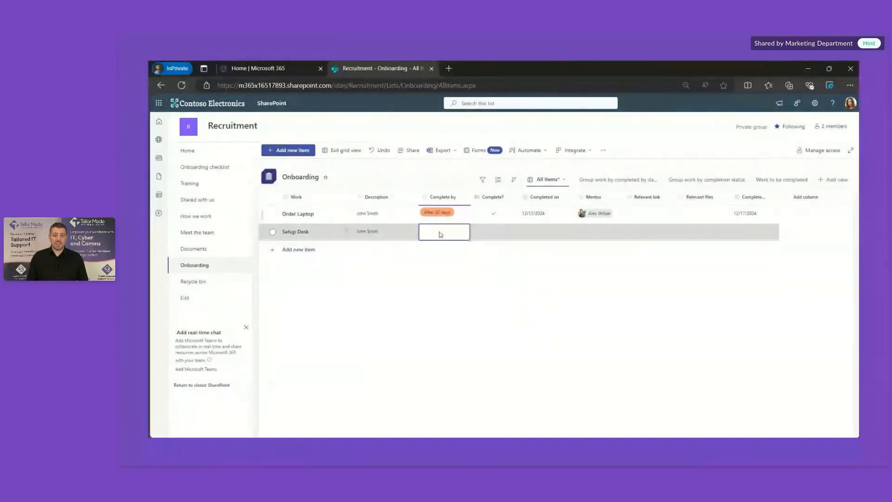
pyautogui.click(440, 231)
pyautogui.click(444, 250)
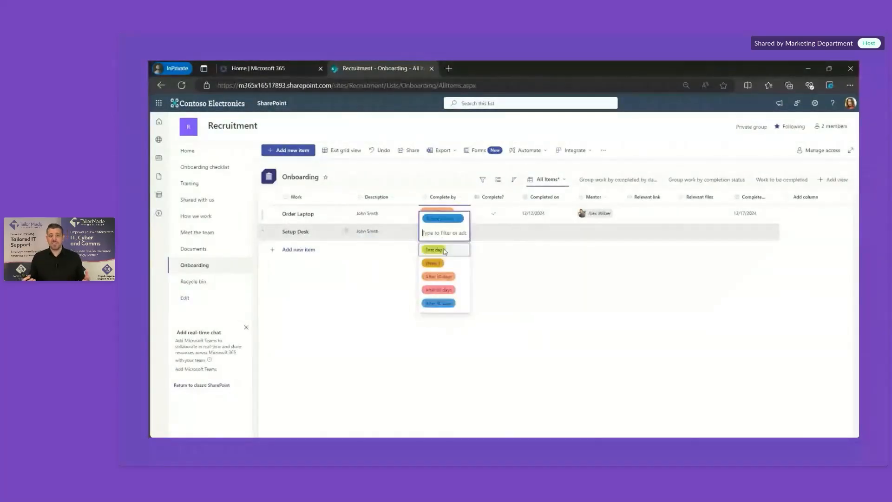
pyautogui.click(488, 254)
# Step: Assign the suggested colleague as Setup Desk's mentor and set its complete-by date to 12/12/2024
pyautogui.click(489, 235)
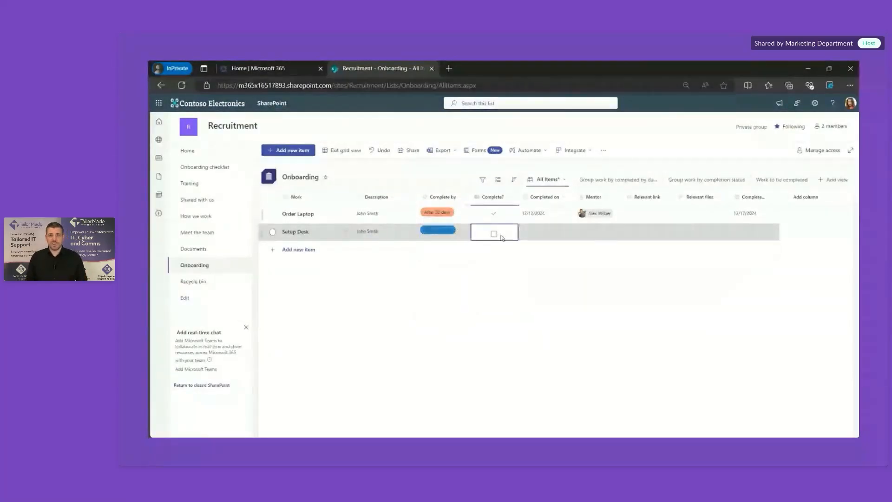
pyautogui.click(541, 231)
pyautogui.click(594, 236)
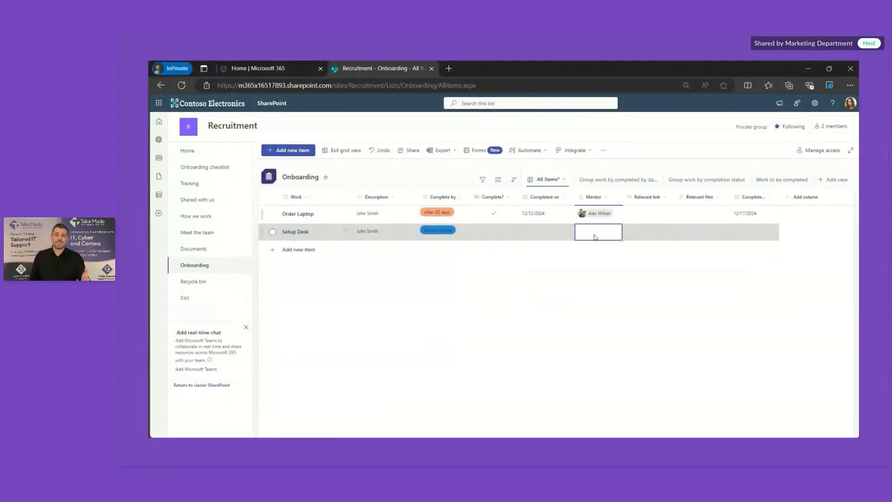
pyautogui.write('Ade')
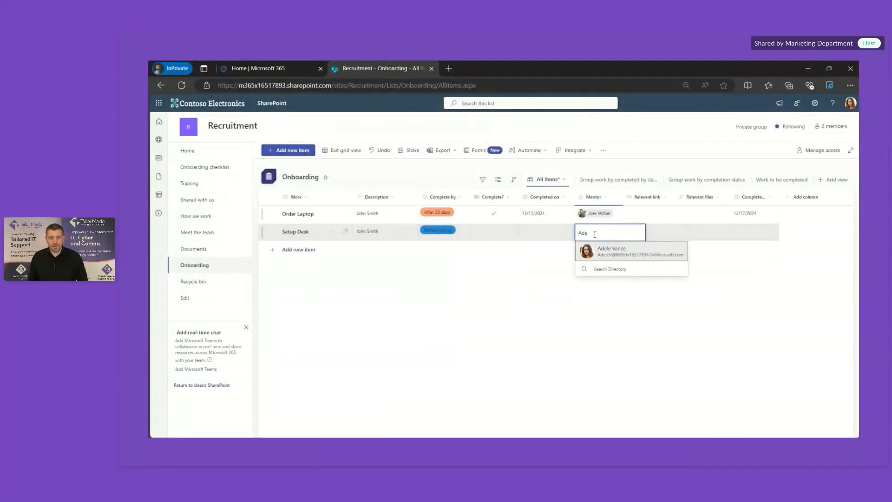
pyautogui.click(607, 257)
pyautogui.click(695, 233)
pyautogui.click(744, 233)
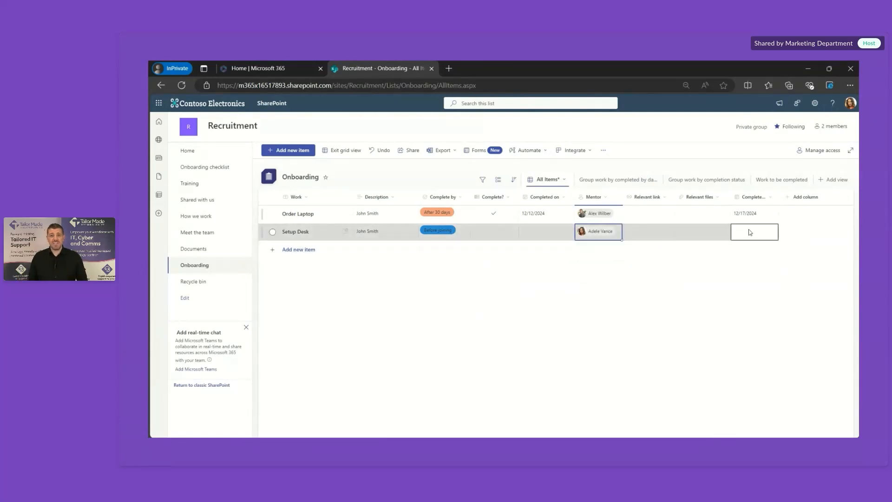
pyautogui.click(744, 236)
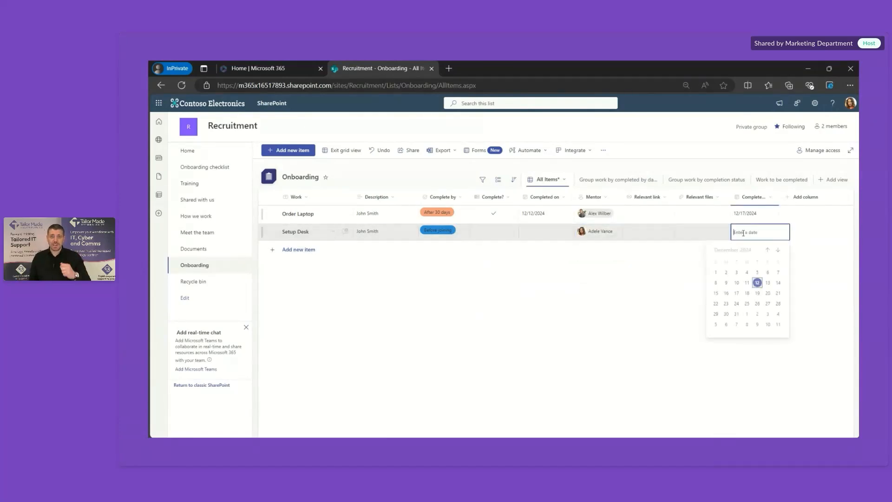
pyautogui.click(761, 286)
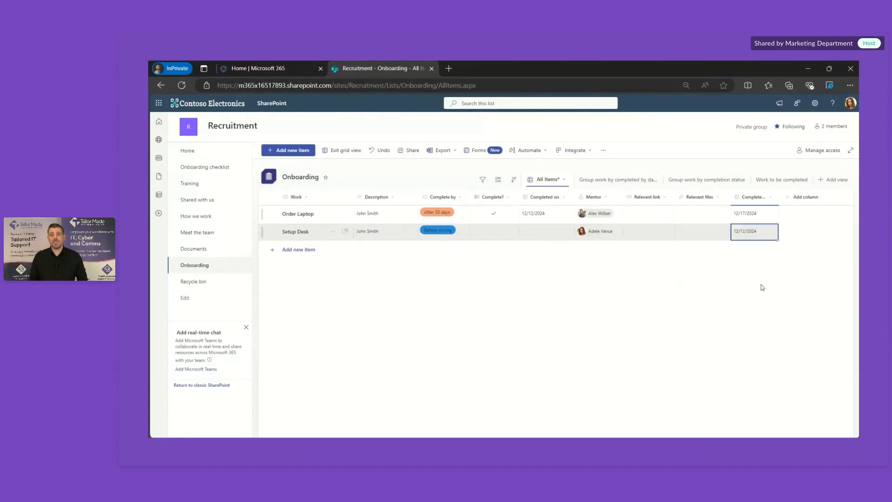
pyautogui.click(348, 152)
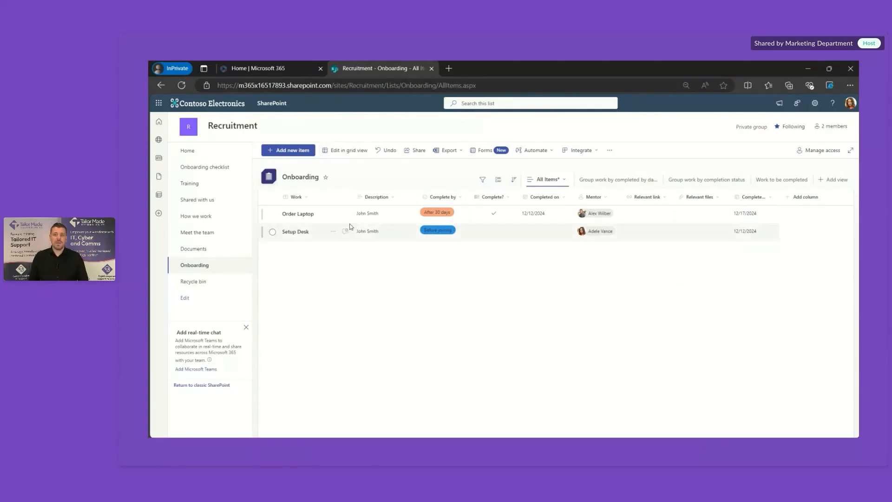
pyautogui.click(462, 153)
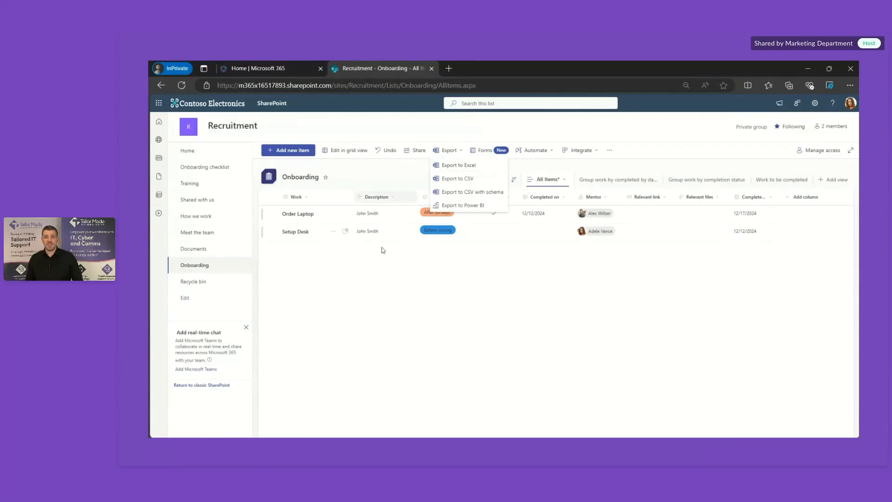
pyautogui.click(384, 275)
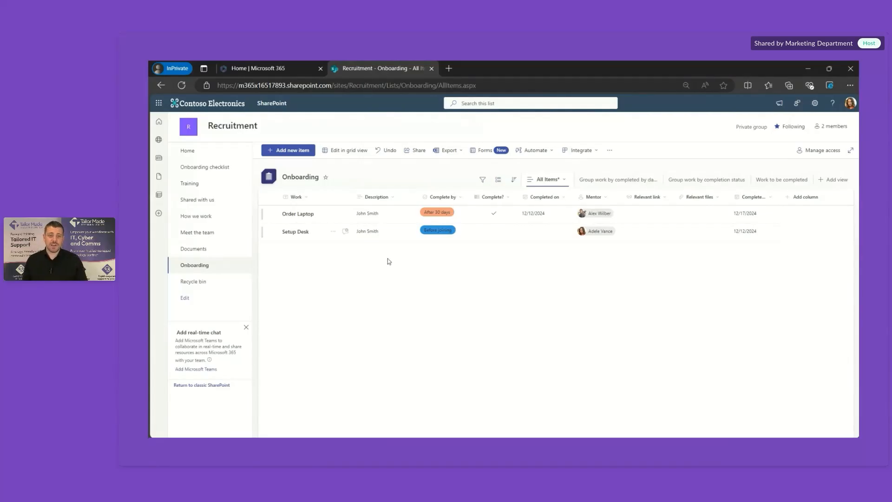
# Step: Create a board-layout view called Board View, organized by the Complete by column
pyautogui.click(836, 184)
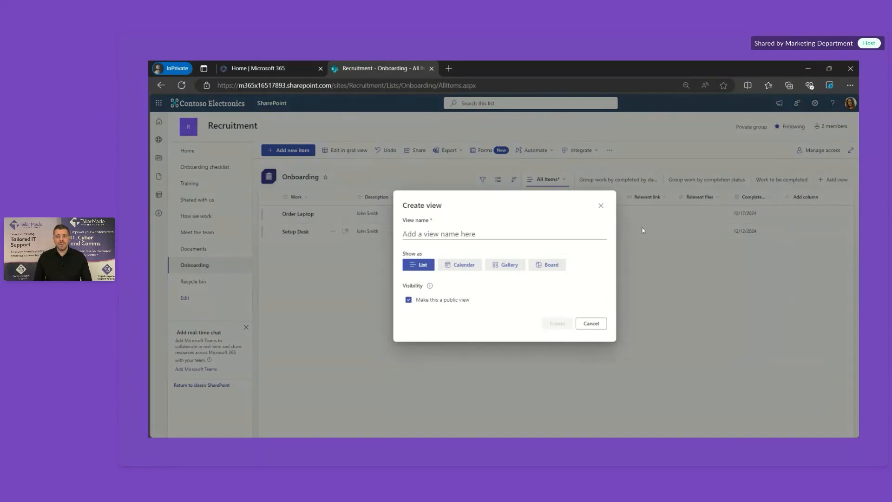
pyautogui.click(445, 236)
pyautogui.write('B')
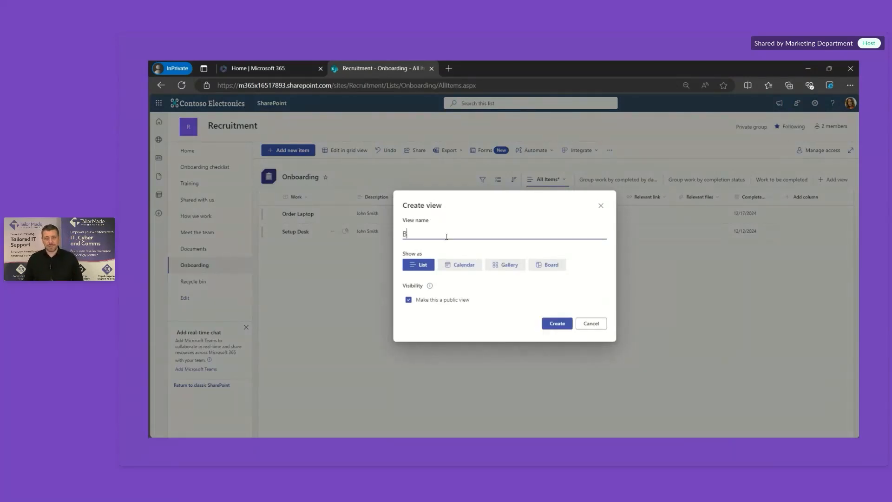
pyautogui.write('oard View')
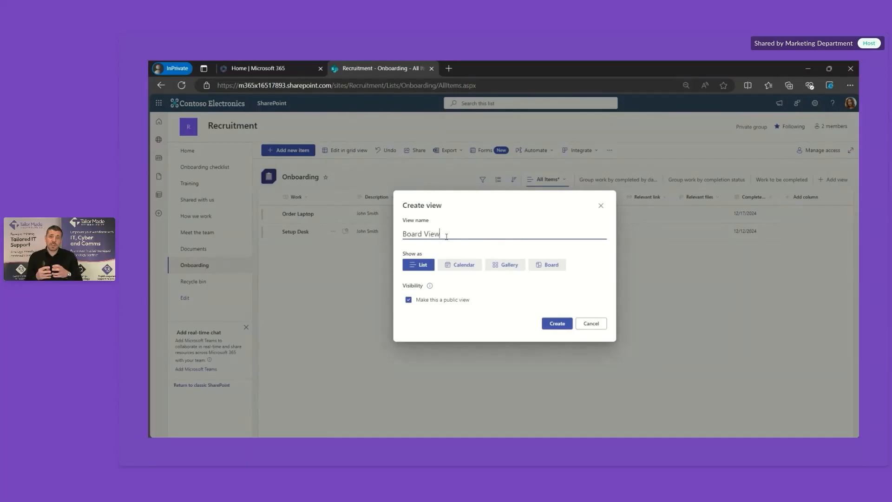
pyautogui.click(545, 271)
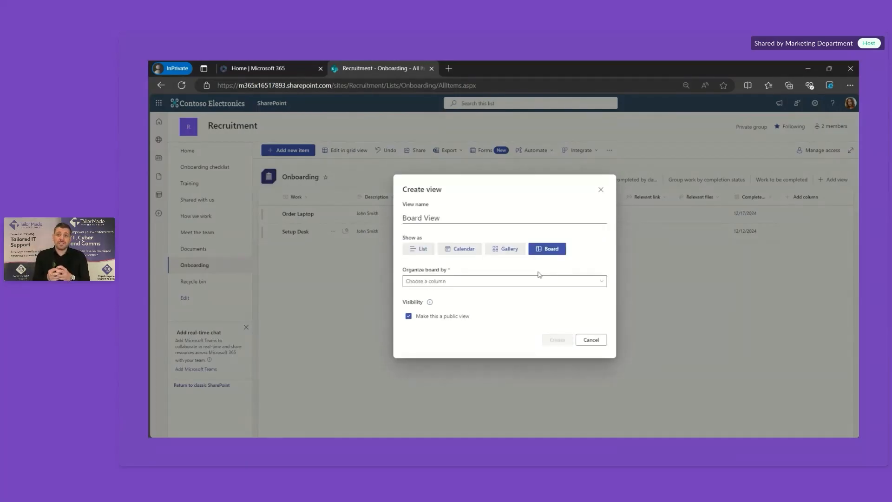
pyautogui.click(517, 284)
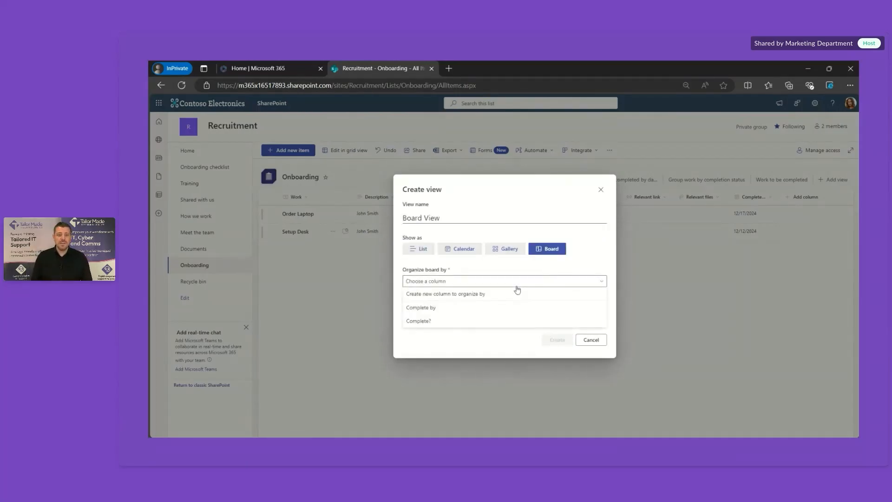
pyautogui.click(461, 308)
pyautogui.click(555, 341)
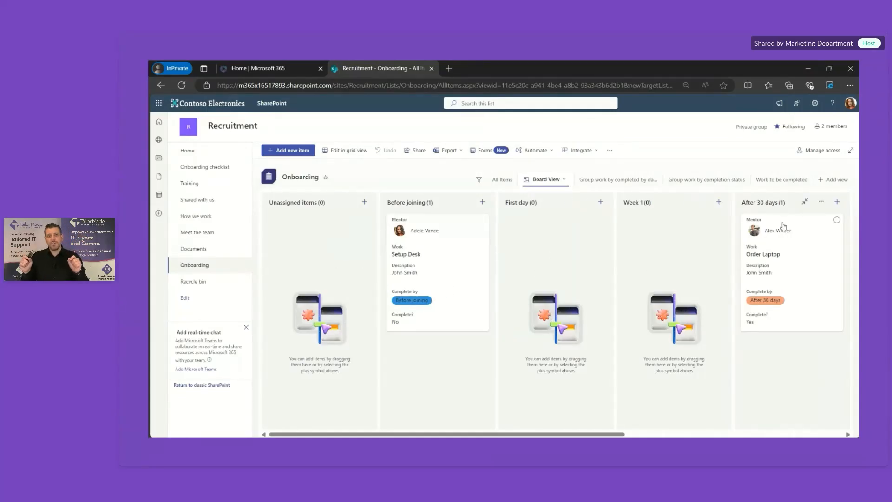
# Step: On the board, move Order Laptop to Week 1 and Setup Desk to First day
pyautogui.moveTo(765, 223); pyautogui.dragTo(676, 232)
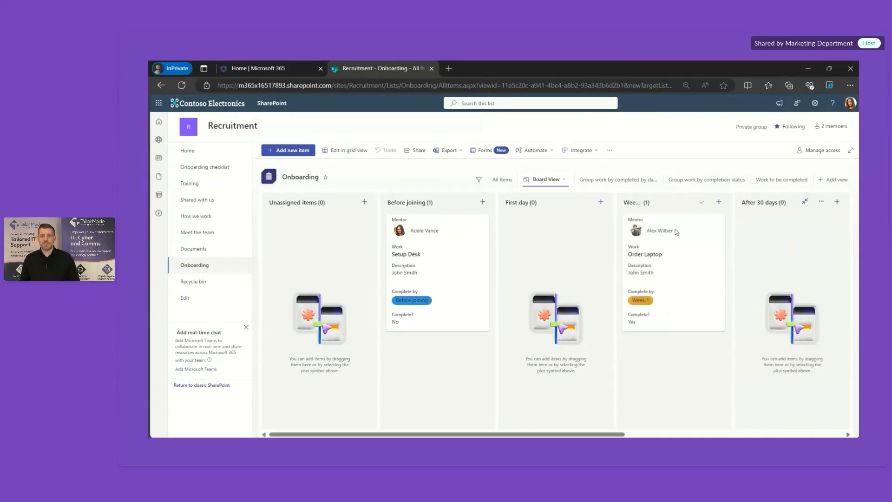
pyautogui.moveTo(454, 259); pyautogui.dragTo(557, 255)
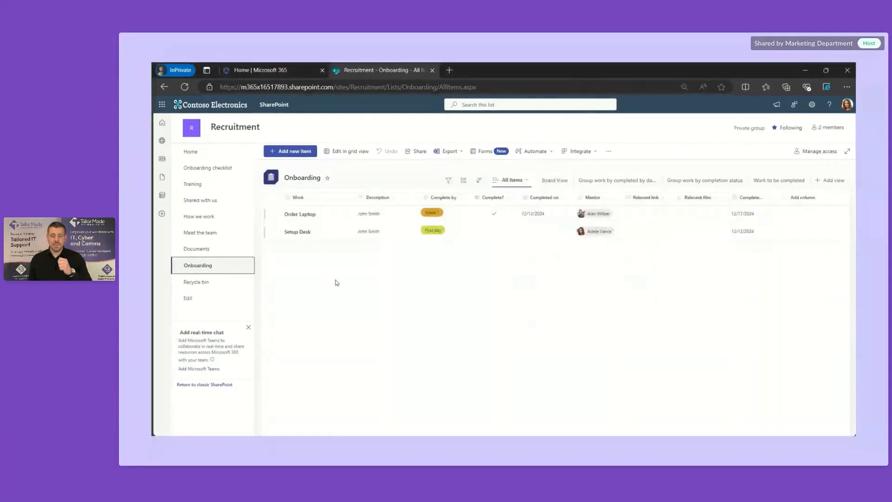
# Step: Create a new Onboarding list form titled 'Onboarding Task' and review its generated fields
pyautogui.click(485, 152)
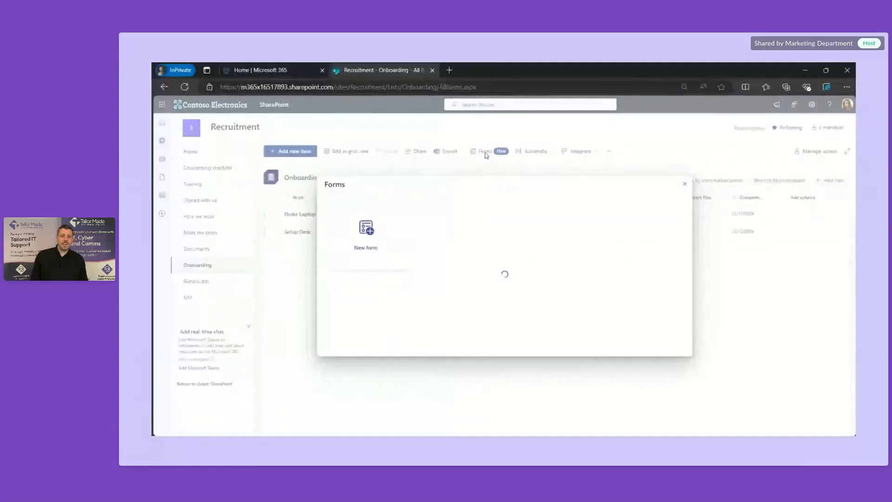
pyautogui.click(379, 231)
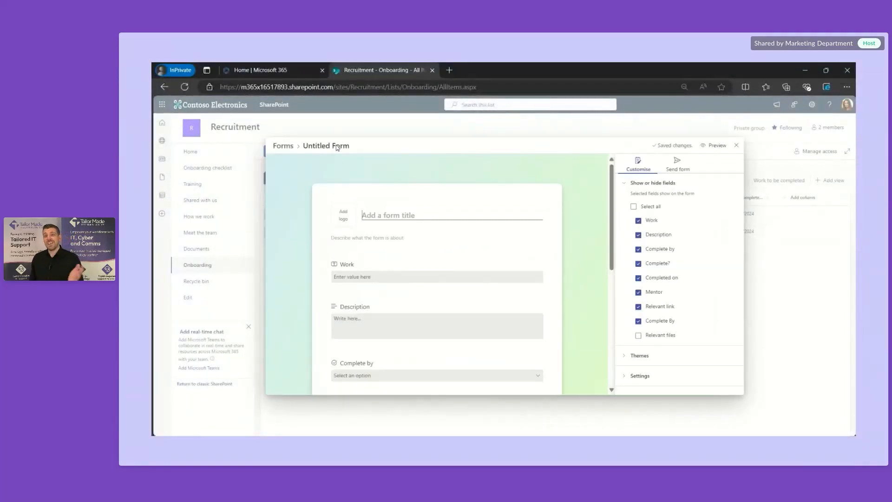
pyautogui.click(392, 214)
pyautogui.write('Onboar')
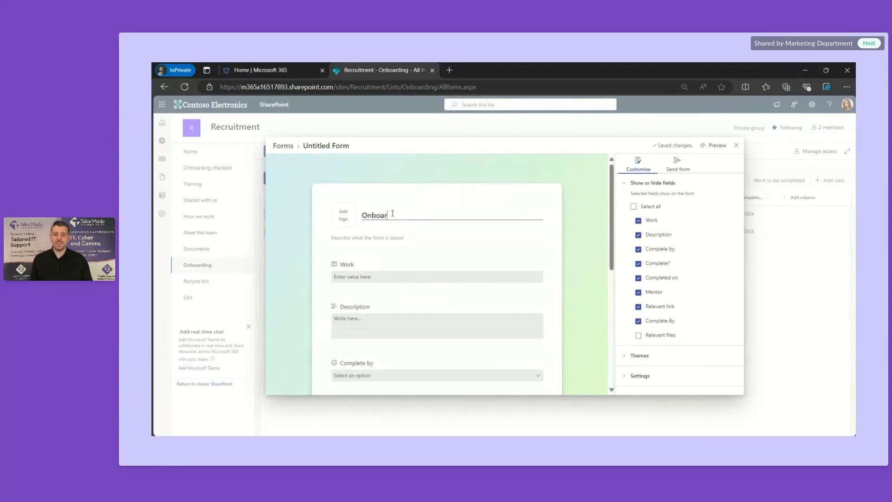
pyautogui.write('ding')
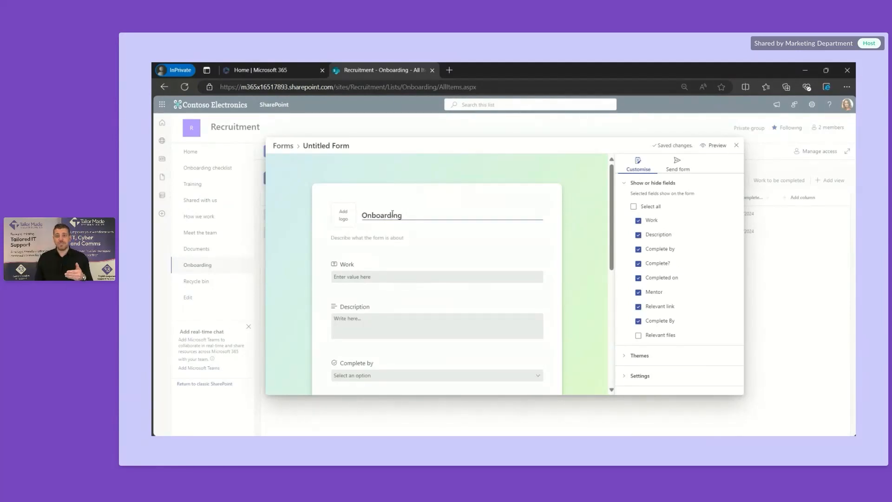
pyautogui.write(' Task')
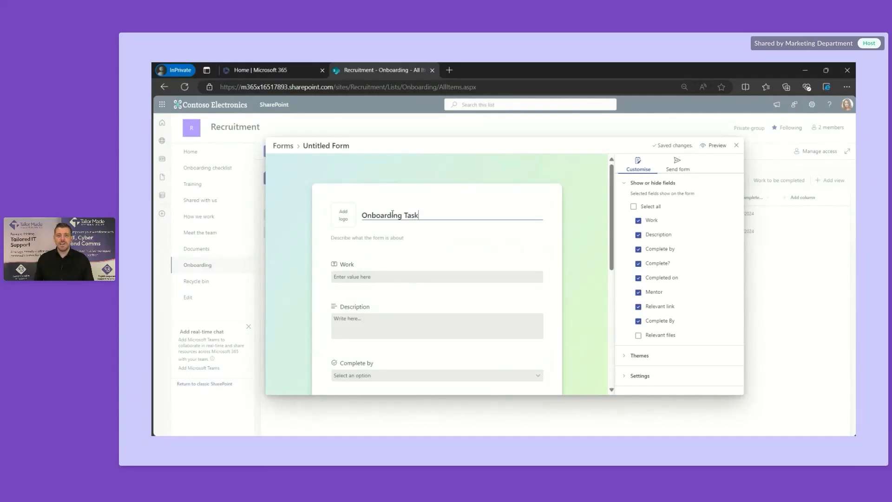
pyautogui.scroll(-3, 455, 260)
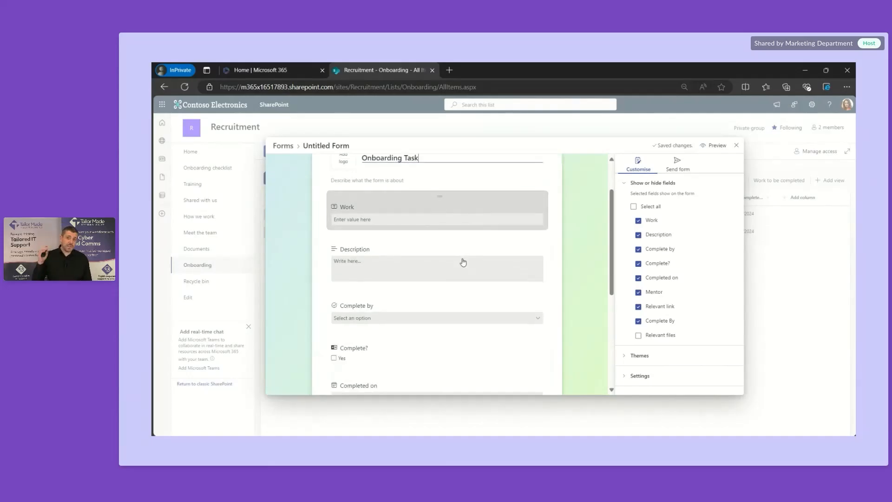
pyautogui.scroll(-5, 463, 262)
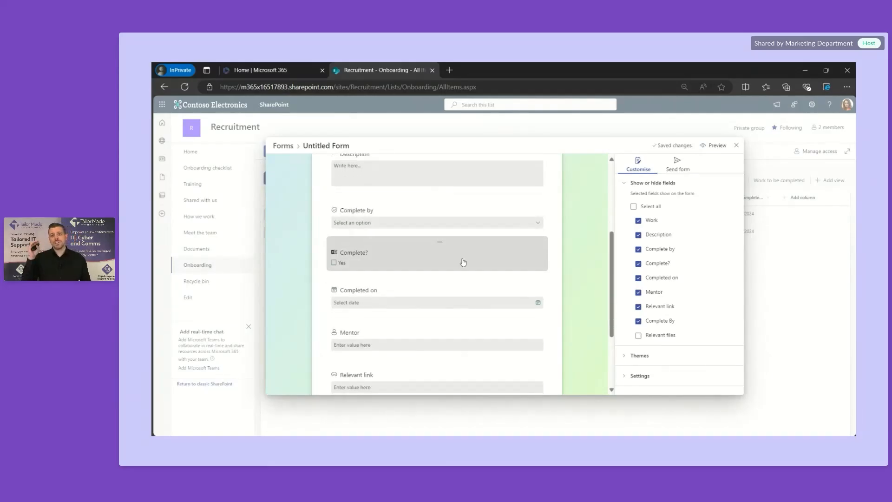
pyautogui.scroll(-2, 463, 262)
pyautogui.scroll(6, 463, 262)
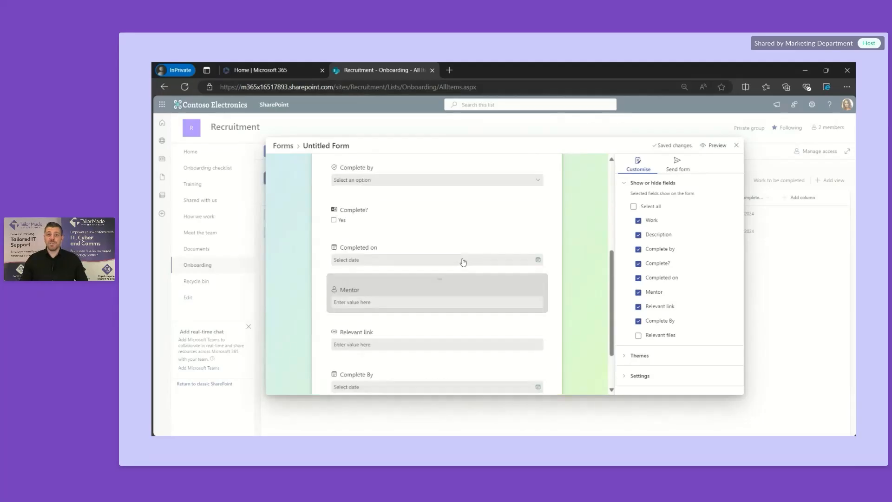
# Step: Apply the pink theme, enable Notify me for new responses, and copy the form's link
pyautogui.click(627, 356)
pyautogui.click(697, 264)
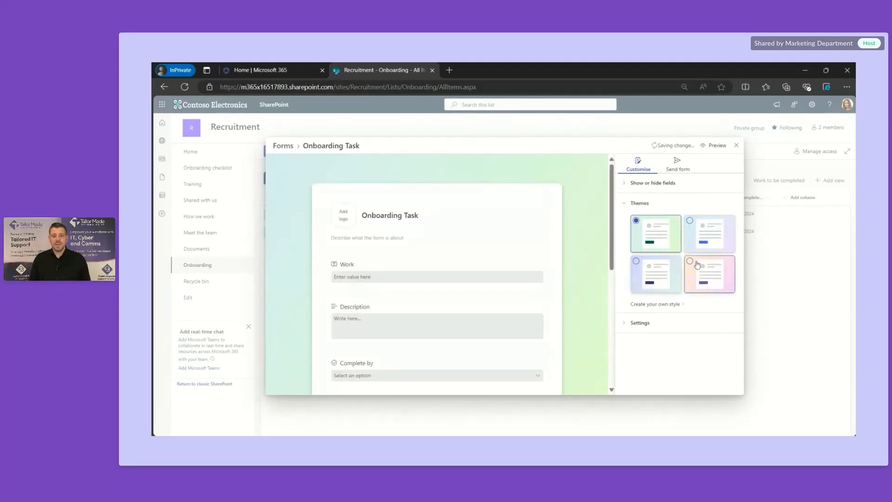
pyautogui.click(643, 327)
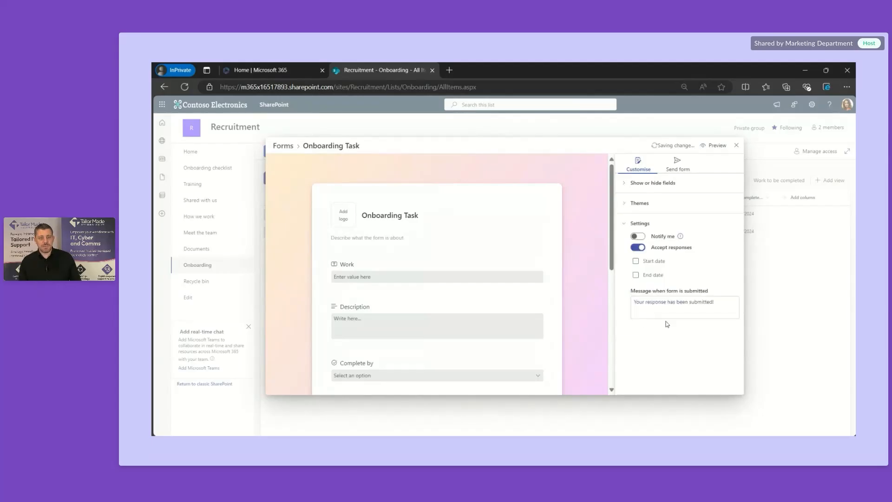
pyautogui.moveTo(681, 238)
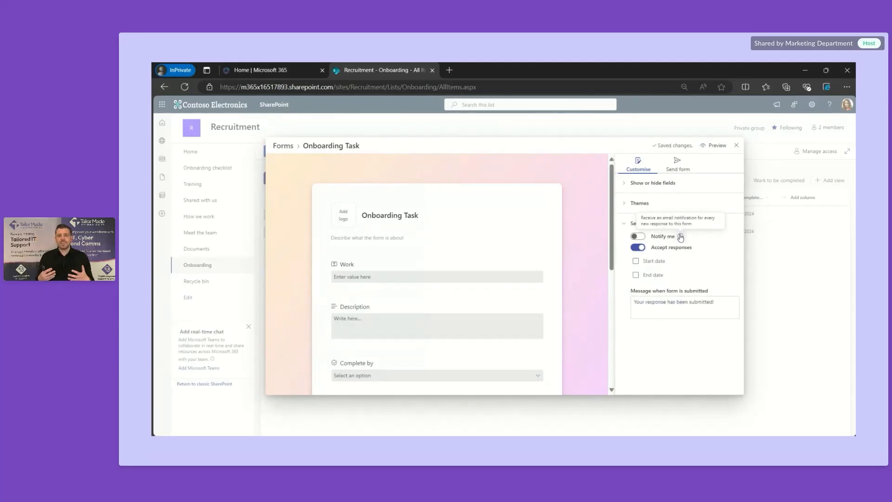
pyautogui.click(638, 238)
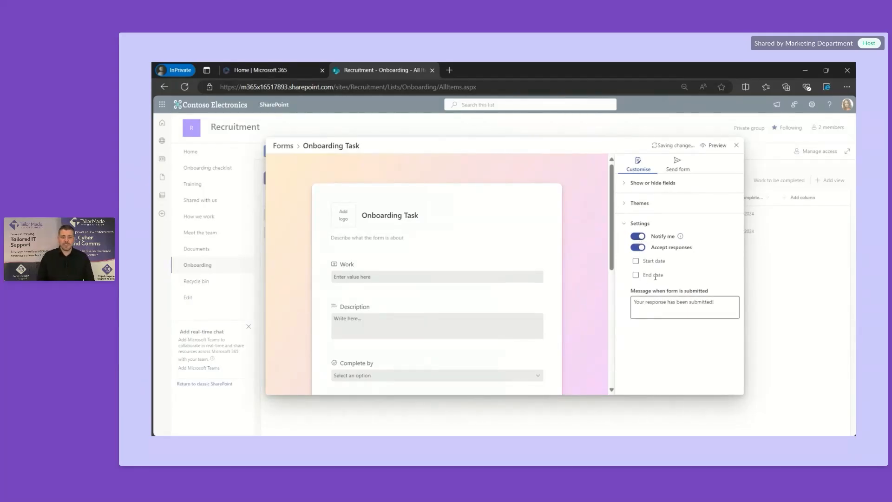
pyautogui.click(679, 170)
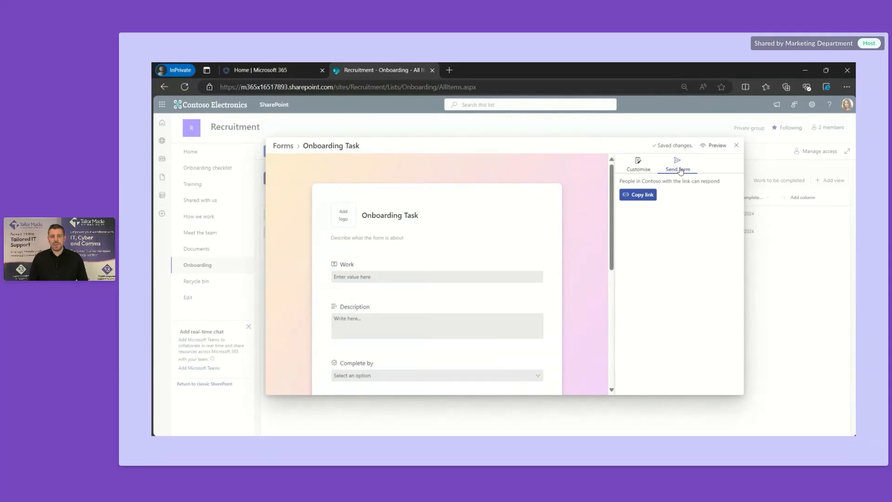
pyautogui.click(644, 197)
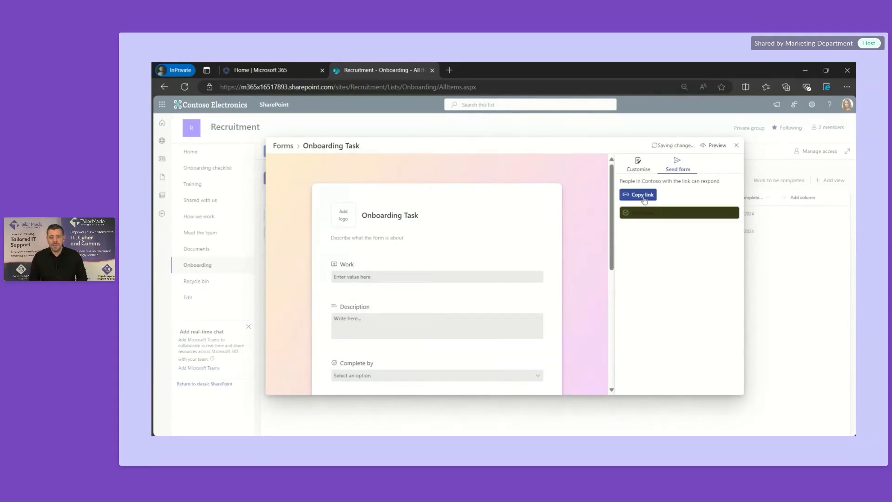
# Step: Load the copied form link in a private tab; enter Work 'Order Laptop' and the new hire's name as Description
pyautogui.click(448, 70)
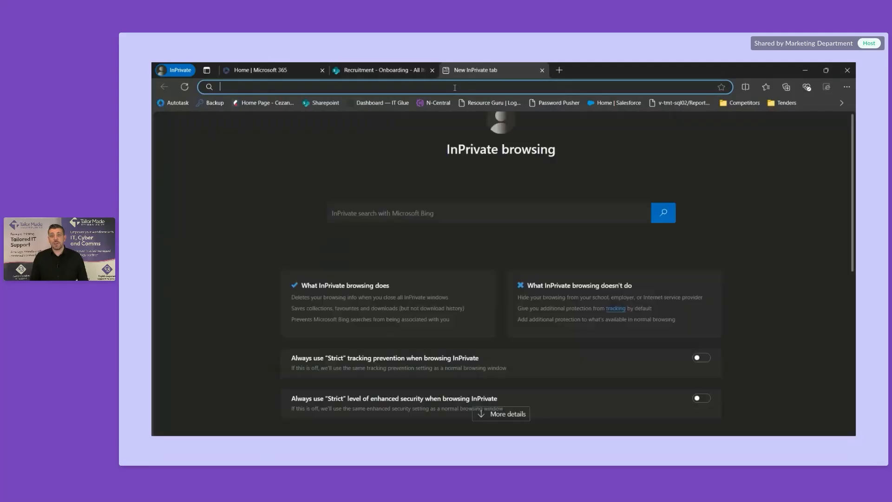
pyautogui.hotkey('ctrl', 'v')
pyautogui.press('Return')
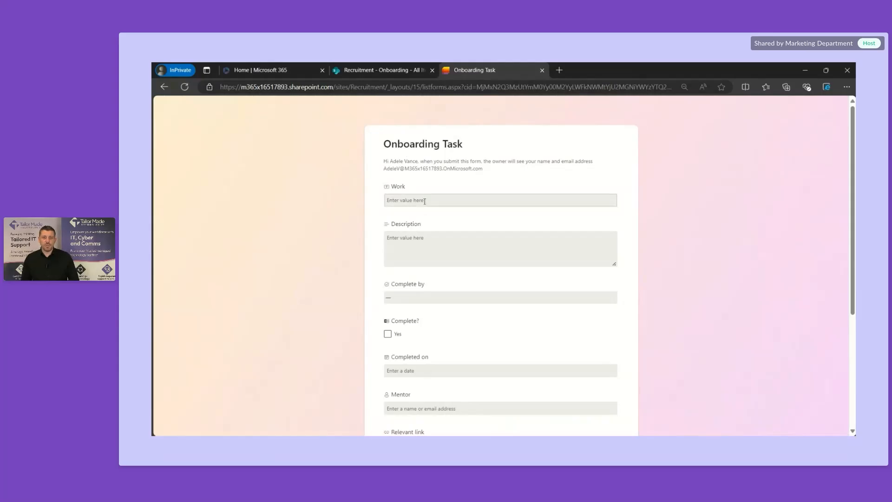
pyautogui.click(424, 201)
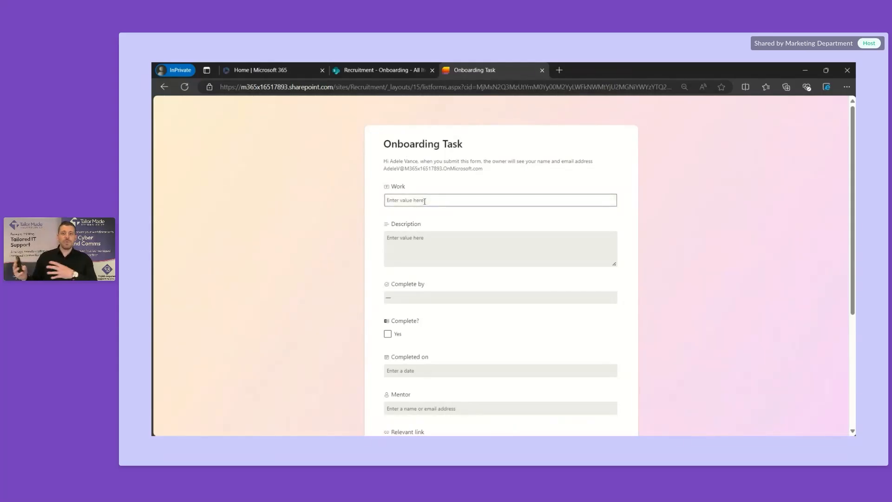
pyautogui.write('Order Laptop')
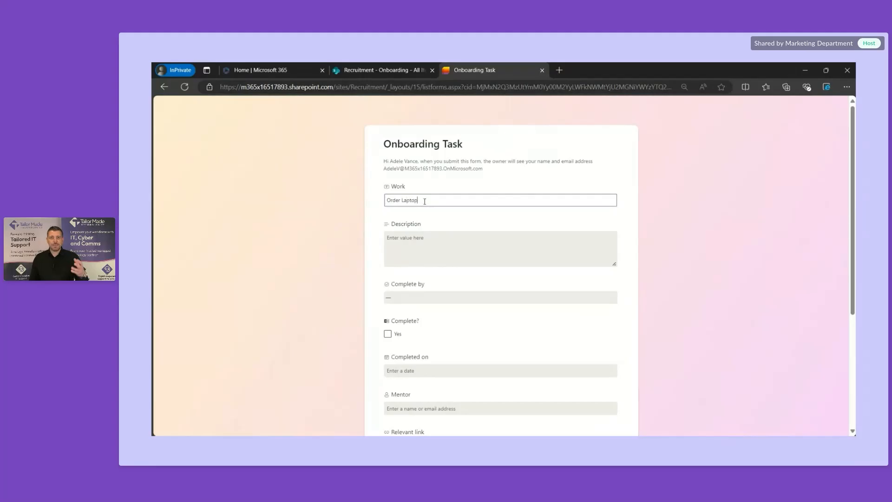
pyautogui.click(430, 252)
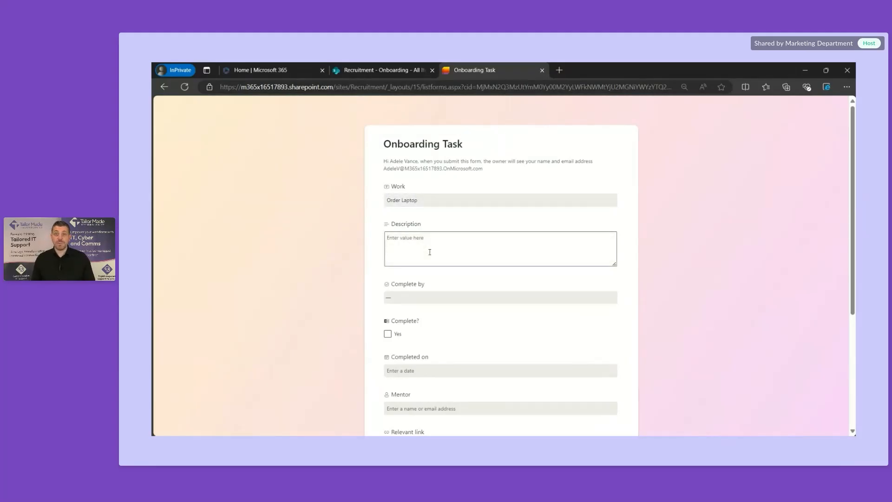
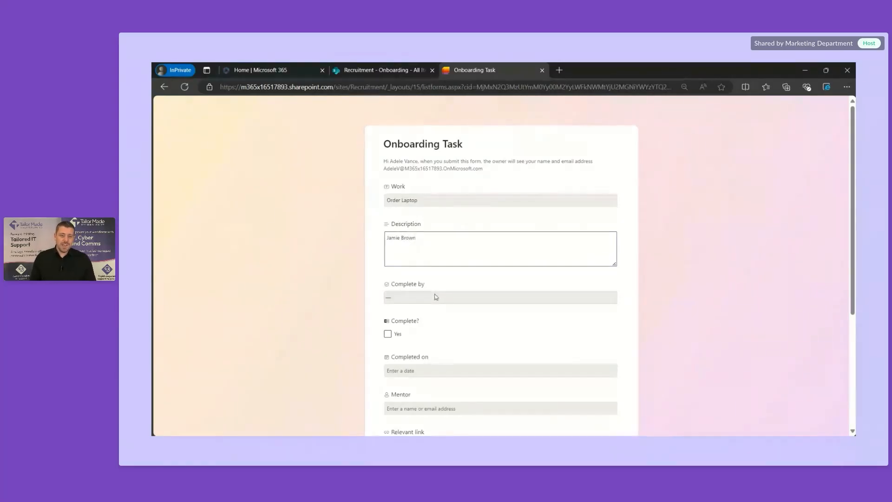
# Step: Set Complete by to Week 1, assign the suggested mentor, set Complete By to 12/18/2024, and submit
pyautogui.click(436, 297)
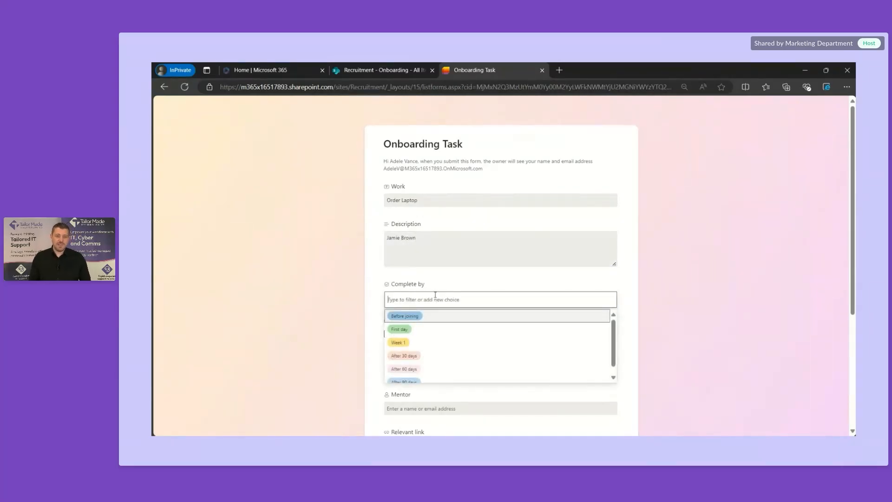
pyautogui.click(412, 342)
pyautogui.scroll(-4, 462, 339)
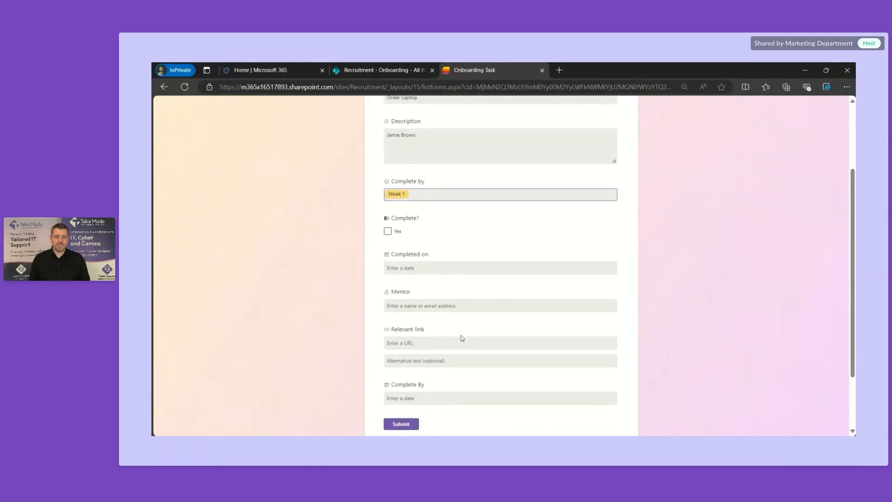
pyautogui.click(430, 225)
pyautogui.write('Alex')
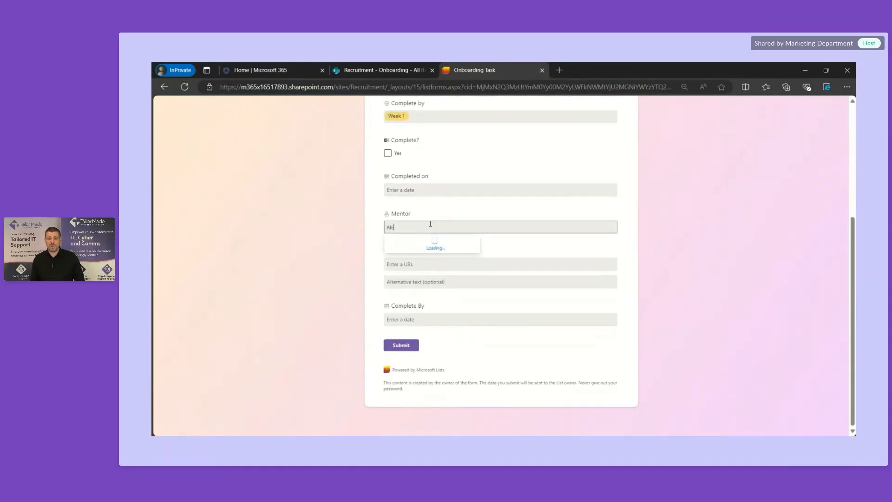
pyautogui.click(432, 244)
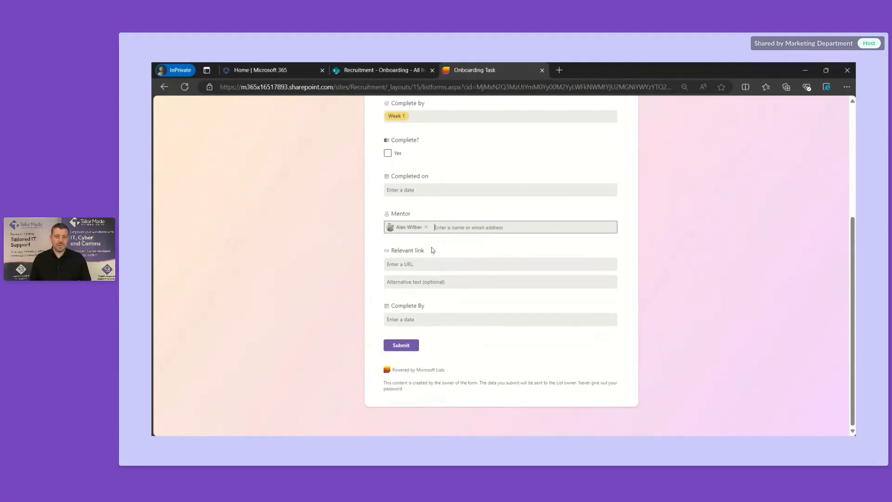
pyautogui.click(414, 320)
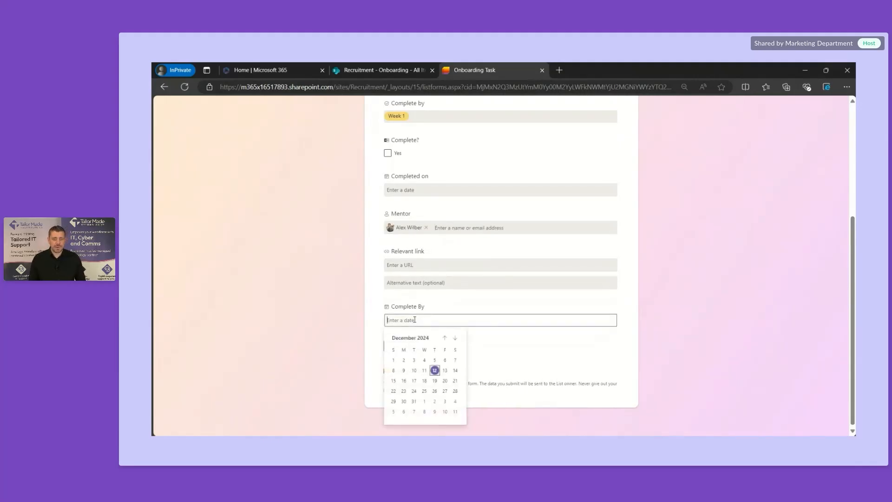
pyautogui.click(424, 380)
pyautogui.click(410, 350)
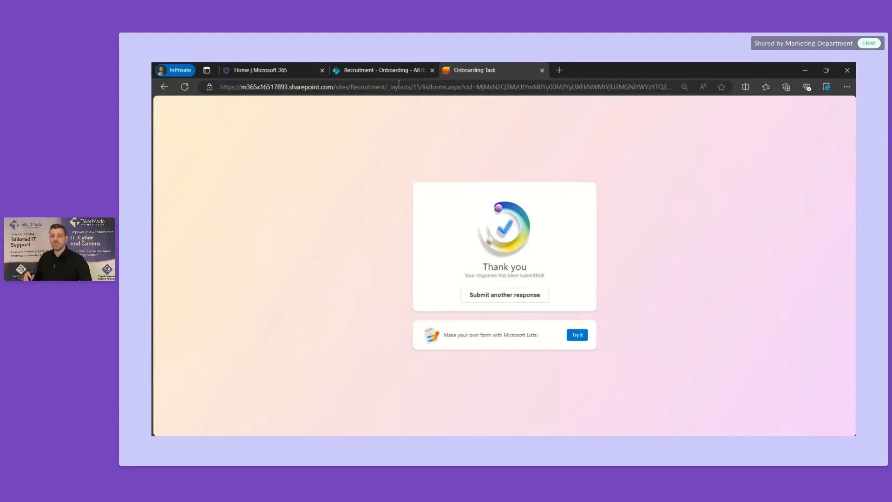
# Step: Back on the Onboarding list, close the form panel, refresh, and view items as a board
pyautogui.click(384, 70)
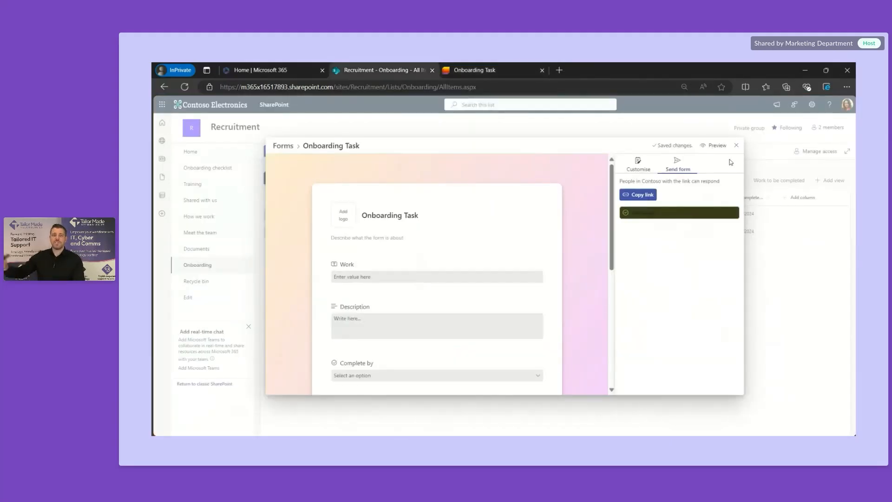
pyautogui.click(736, 146)
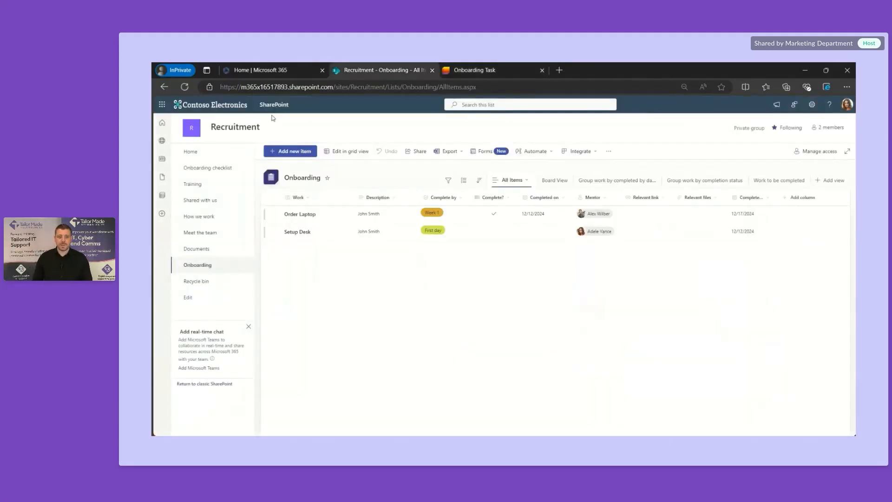
pyautogui.click(186, 86)
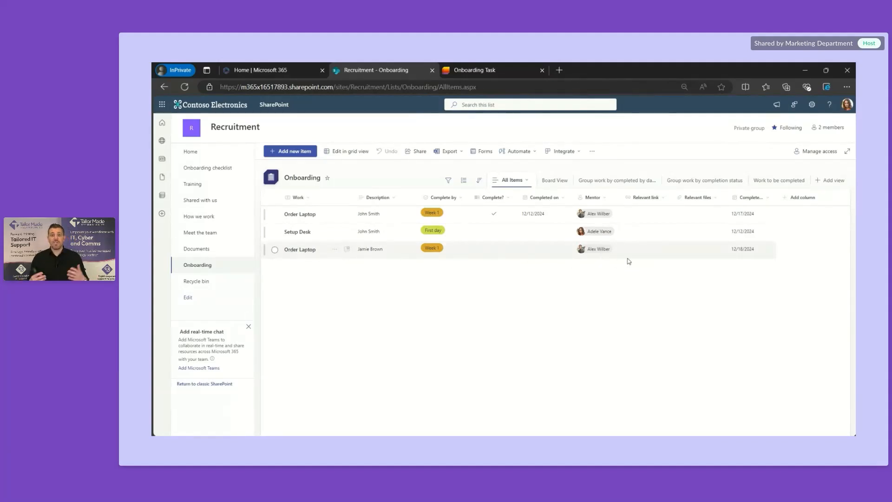
pyautogui.click(561, 182)
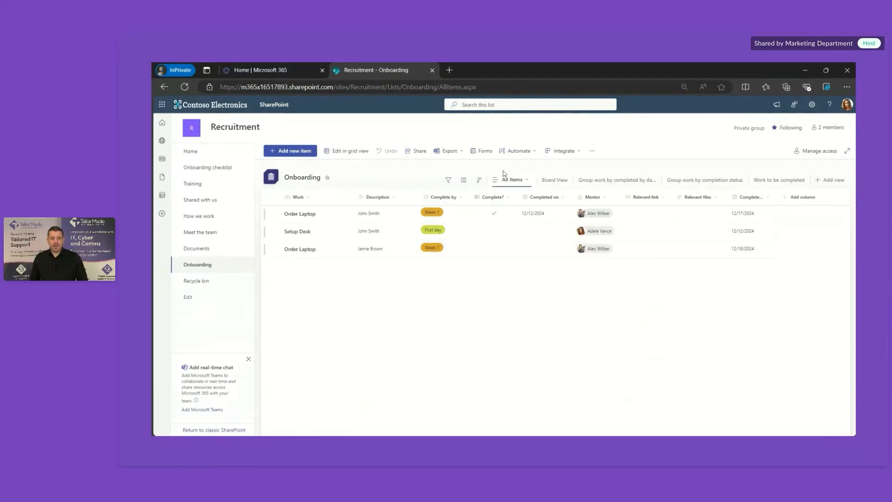
# Step: Create a list rule: when a new item is created, email the item's Mentor
pyautogui.click(532, 155)
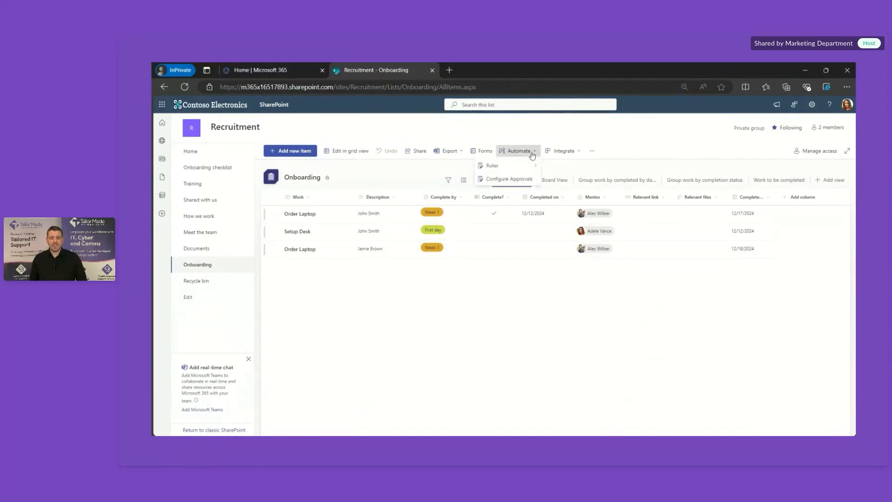
pyautogui.moveTo(525, 183)
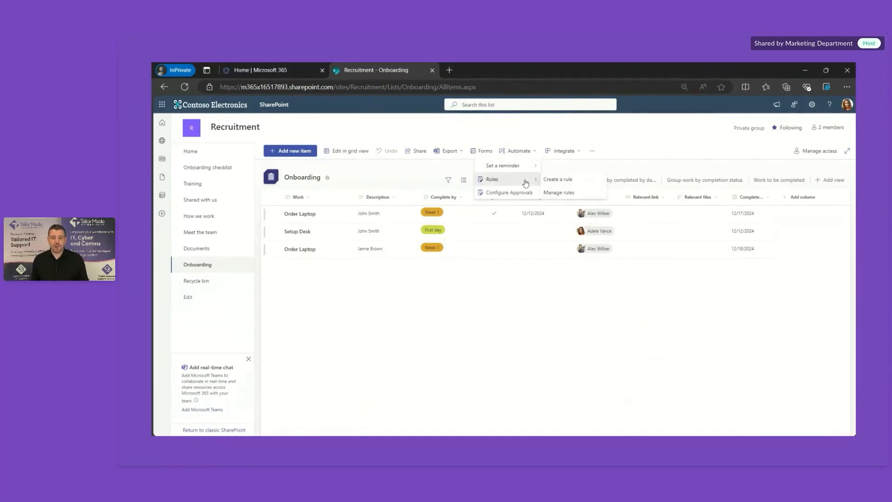
pyautogui.click(556, 184)
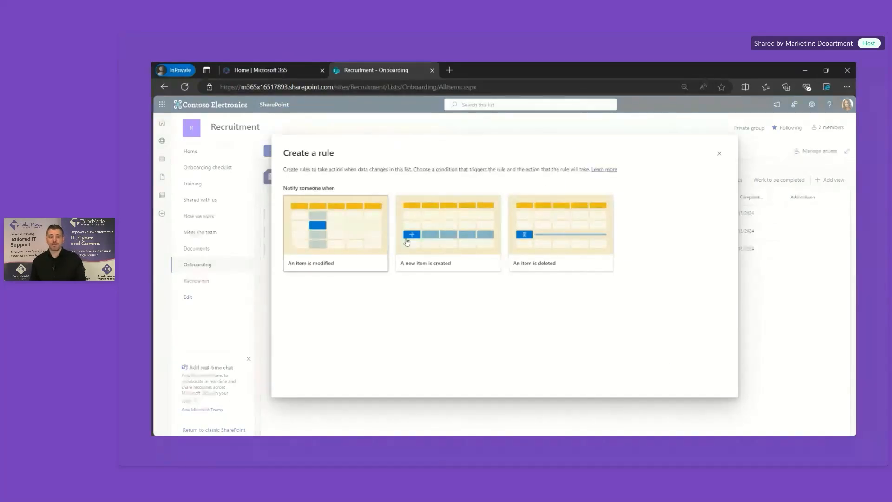
pyautogui.click(439, 245)
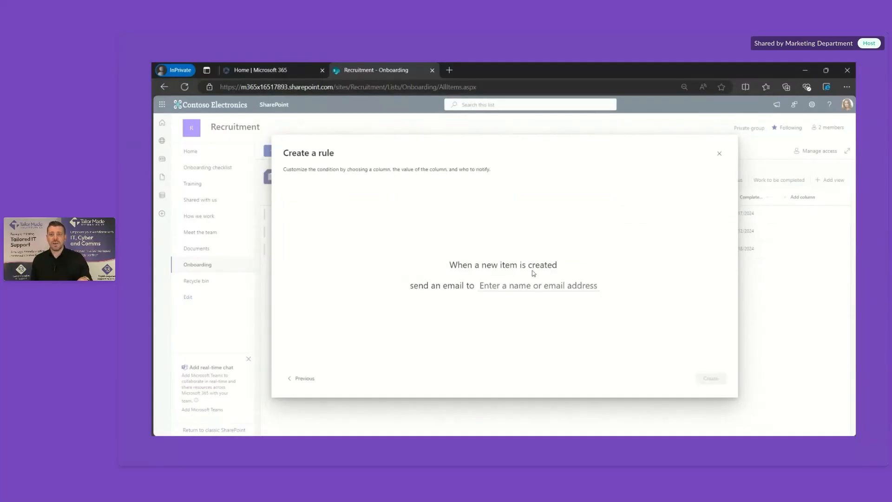
pyautogui.click(512, 287)
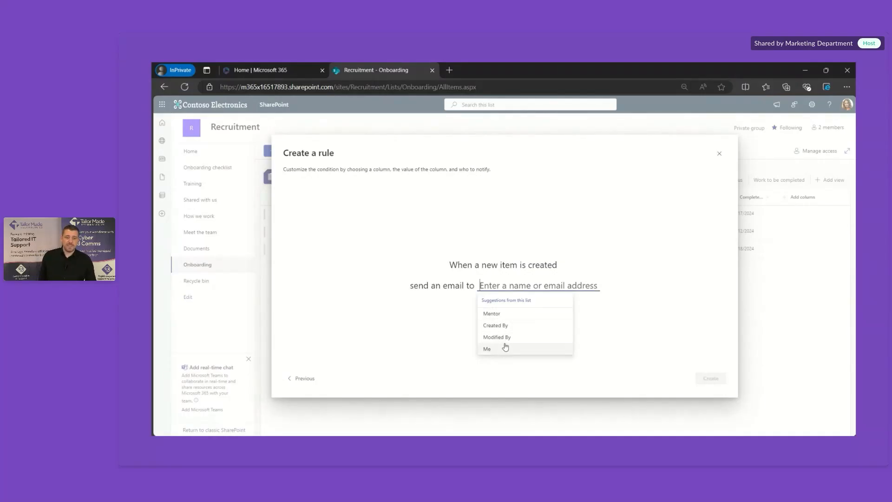
pyautogui.click(506, 317)
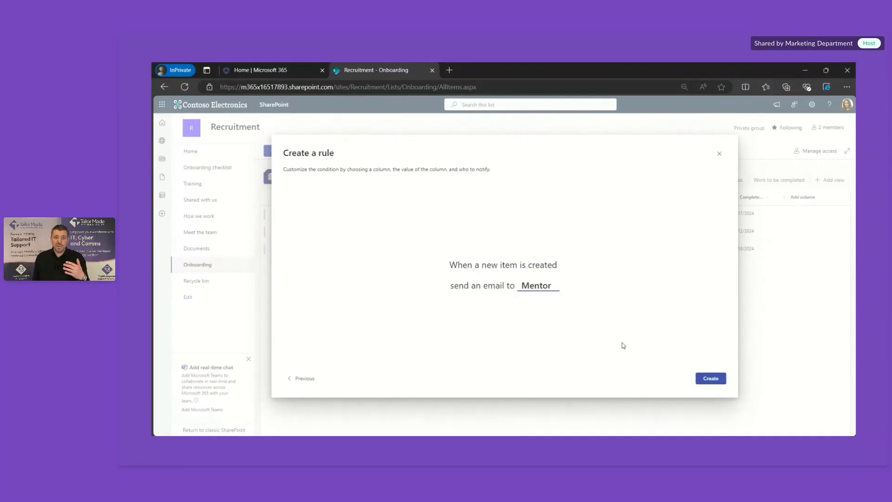
pyautogui.click(720, 379)
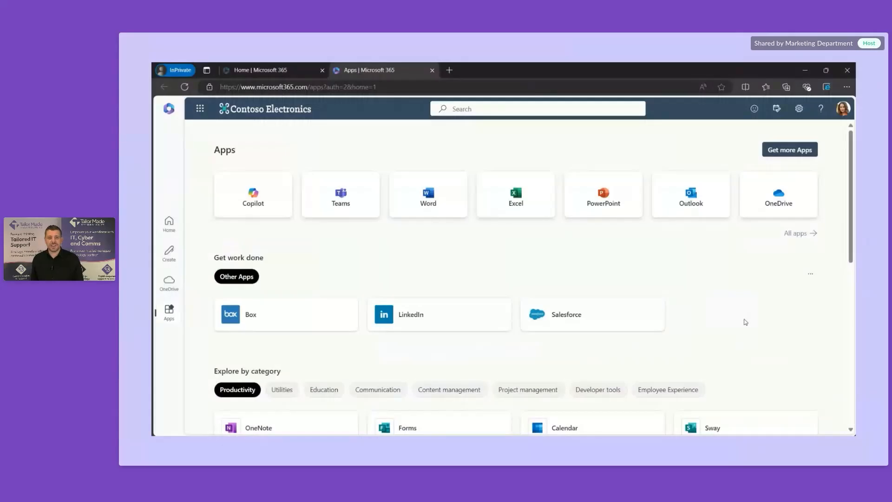
# Step: Launch Forms from the Apps page's category cards and close the 'What's new in Forms' dialog
pyautogui.scroll(-2, 746, 322)
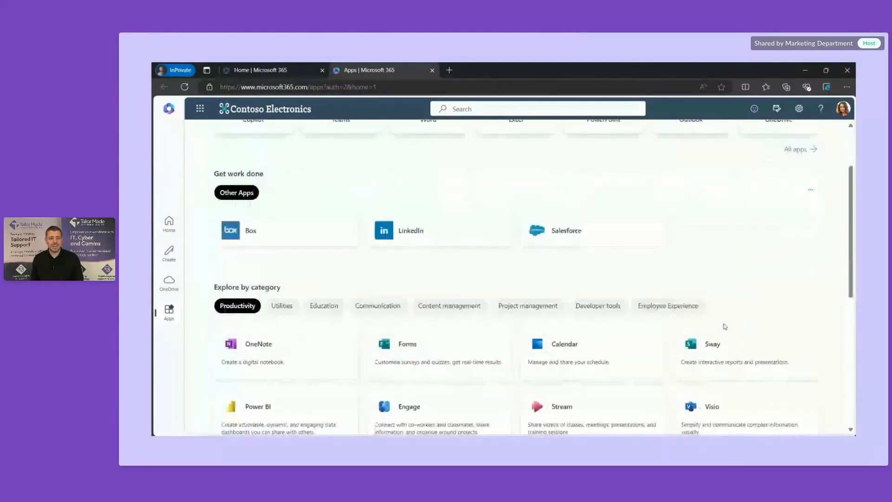
pyautogui.scroll(-1, 725, 326)
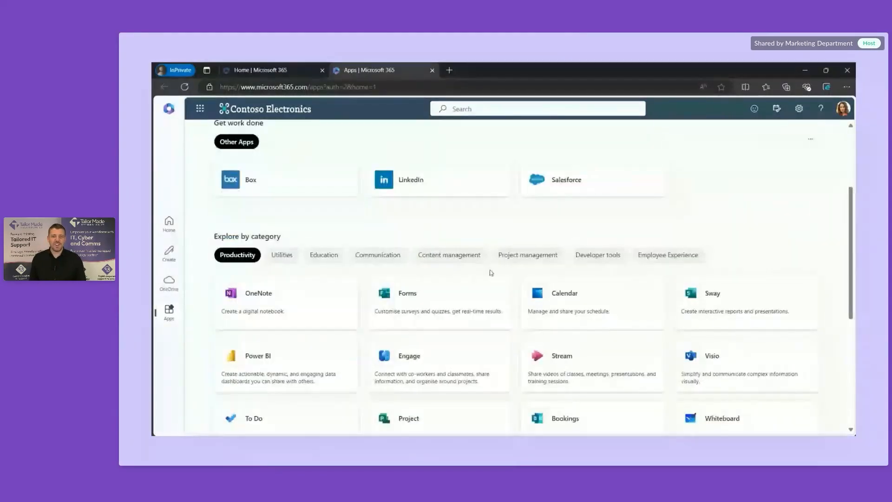
pyautogui.click(431, 308)
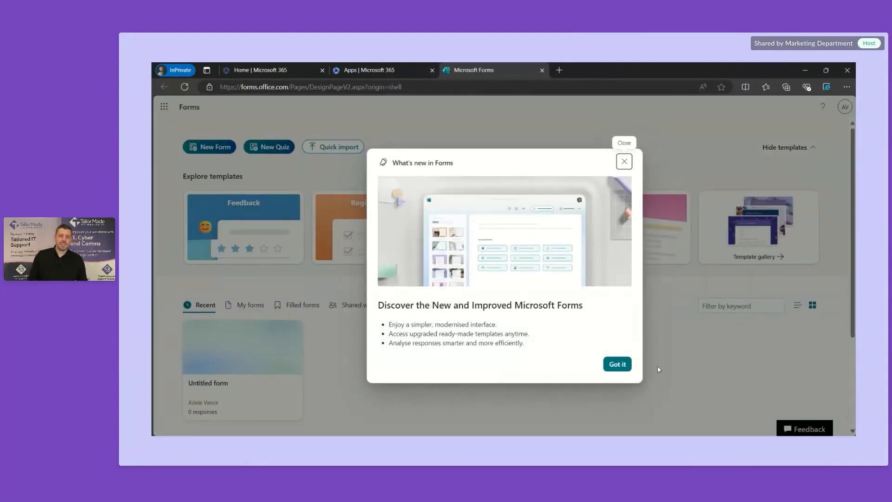
pyautogui.click(618, 365)
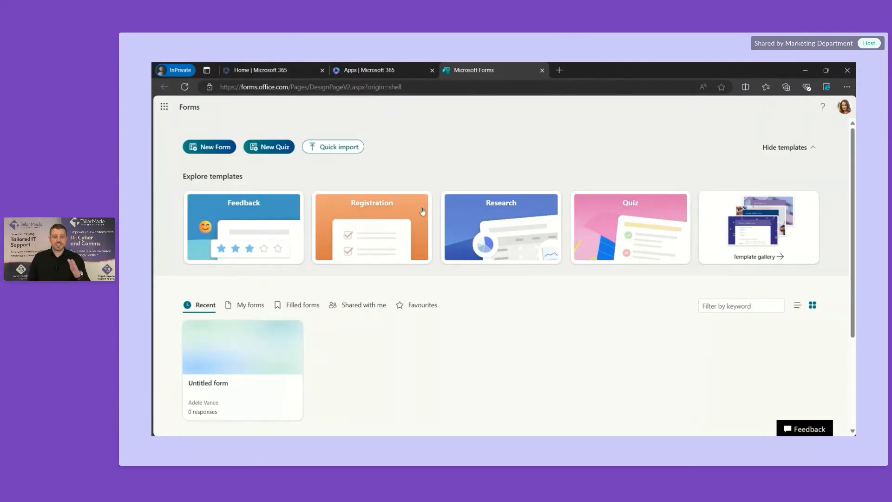
# Step: Create a form from the Feedback template card and browse the featured feedback survey templates
pyautogui.click(267, 218)
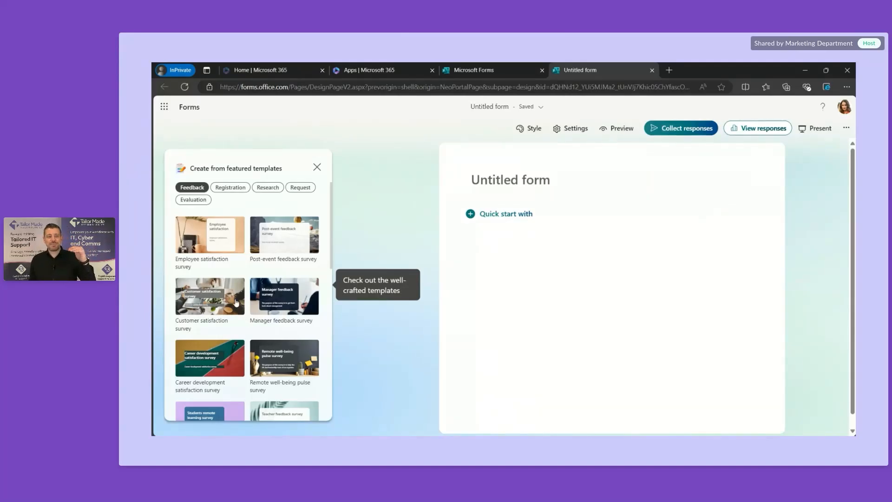
pyautogui.scroll(-2, 236, 302)
pyautogui.scroll(-3, 236, 303)
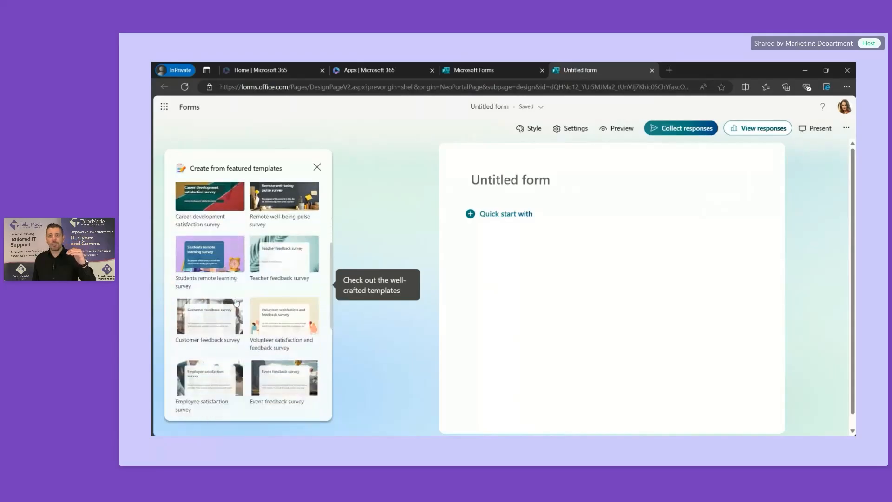
pyautogui.scroll(3, 236, 303)
pyautogui.scroll(2, 236, 302)
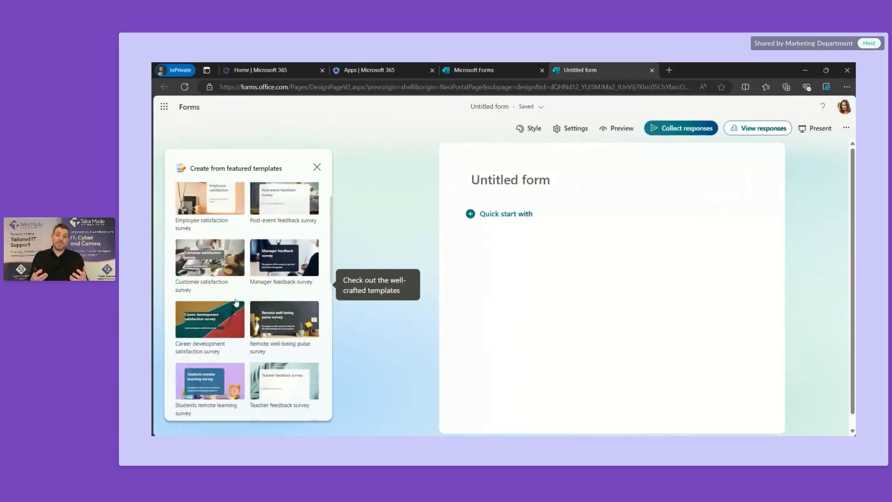
pyautogui.click(217, 265)
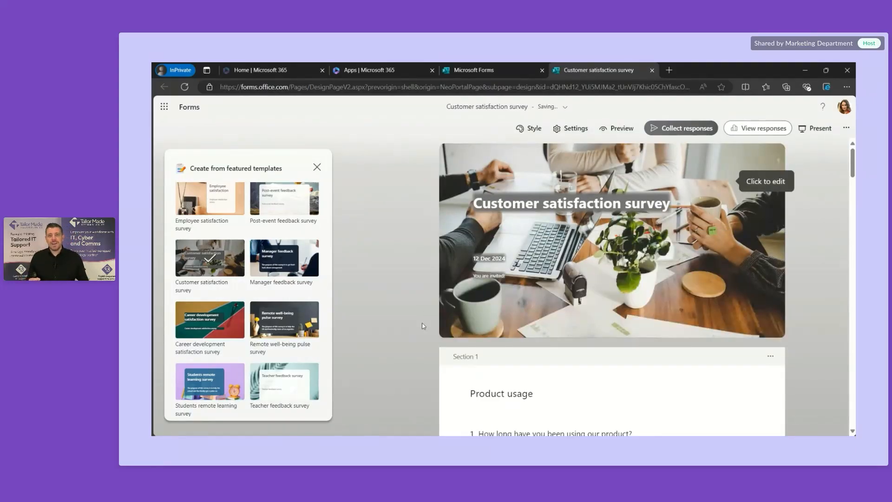
pyautogui.scroll(-2, 424, 326)
pyautogui.scroll(-3, 423, 326)
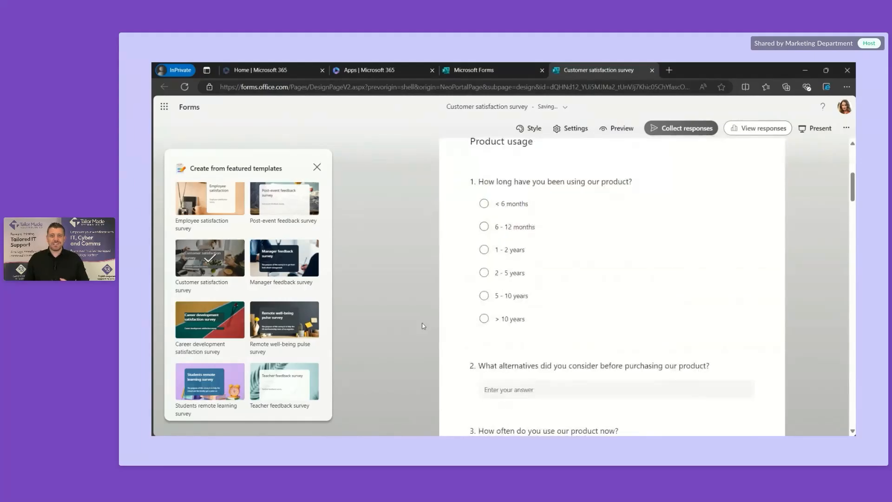
pyautogui.scroll(-2, 557, 322)
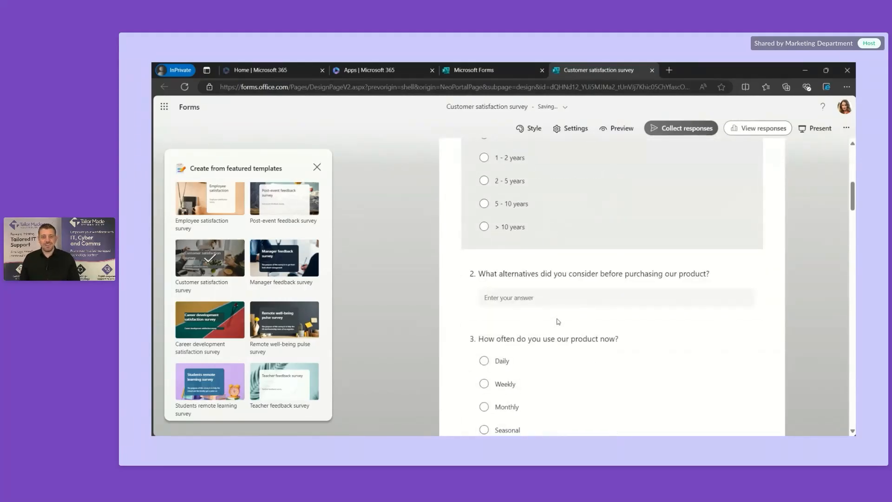
pyautogui.scroll(-5, 563, 278)
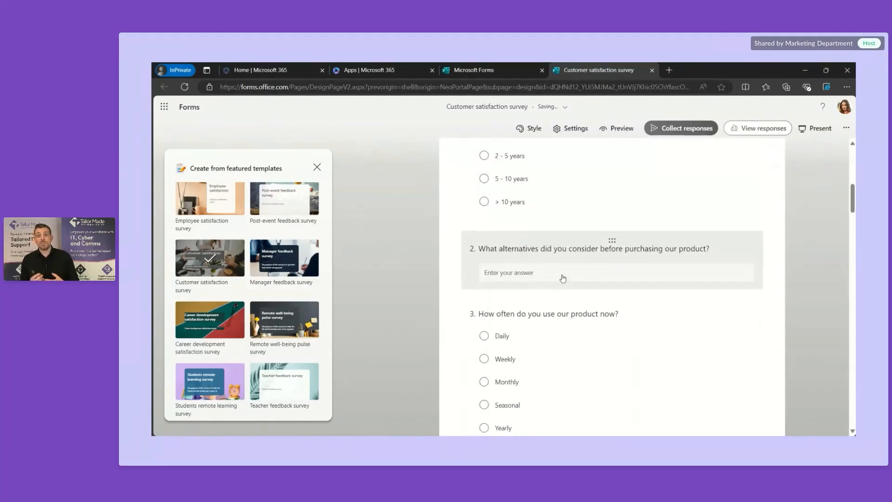
pyautogui.scroll(-5, 563, 277)
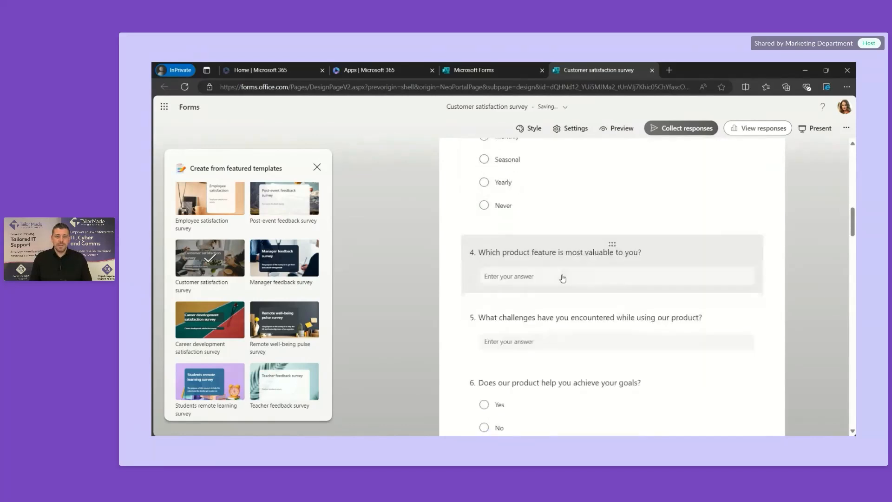
pyautogui.scroll(-5, 562, 278)
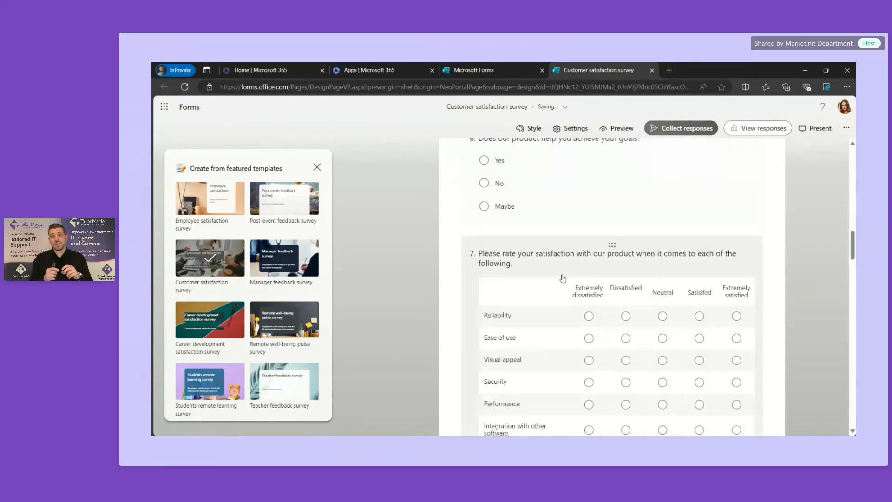
pyautogui.scroll(-8, 562, 278)
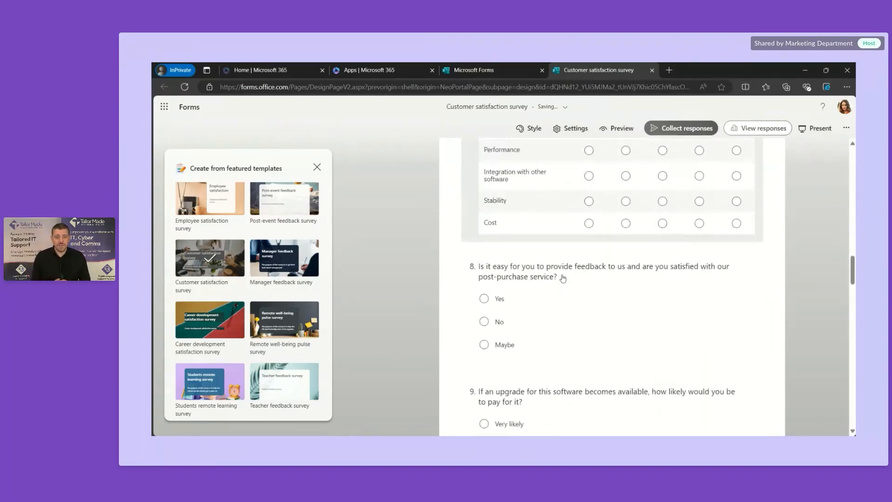
pyautogui.scroll(-8, 563, 278)
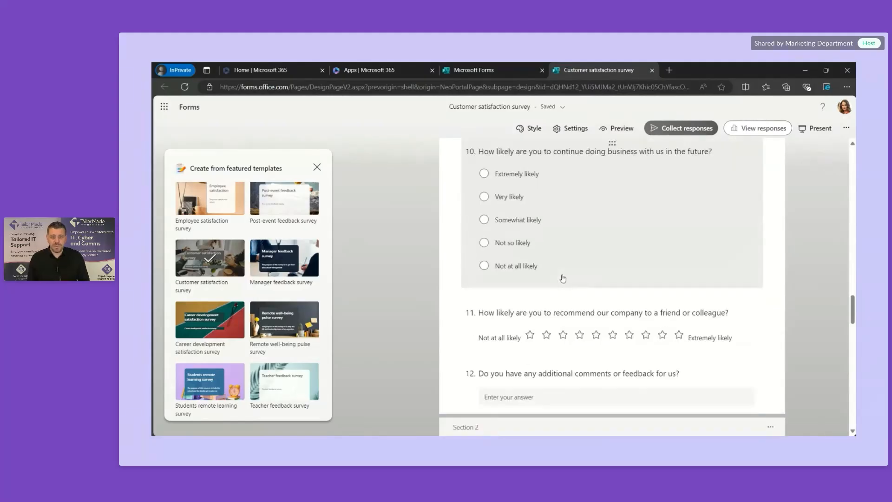
pyautogui.scroll(-10, 562, 278)
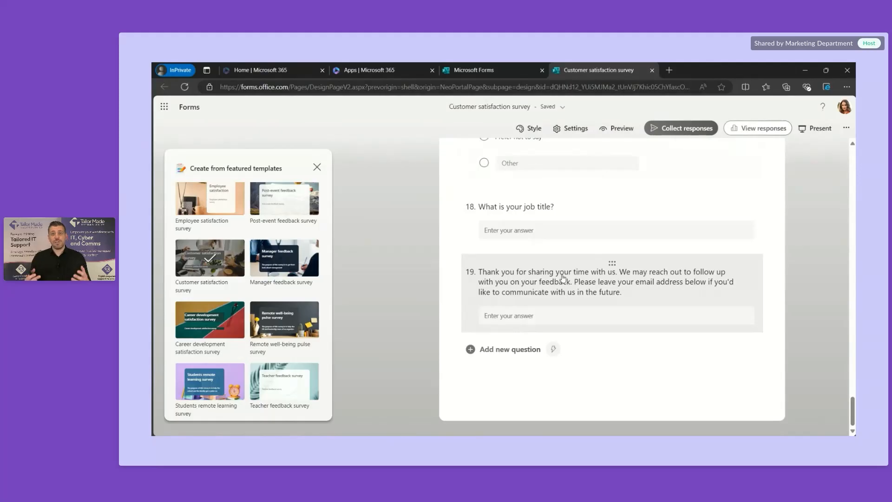
pyautogui.scroll(15, 562, 277)
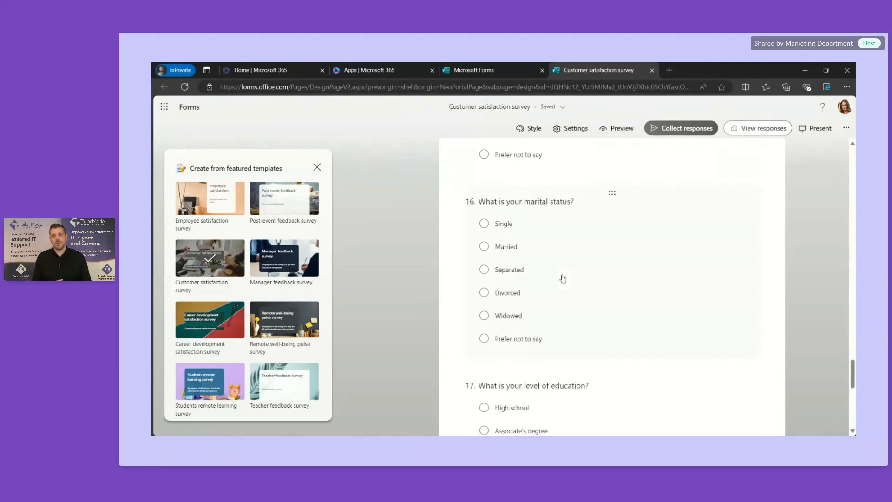
pyautogui.scroll(5, 563, 277)
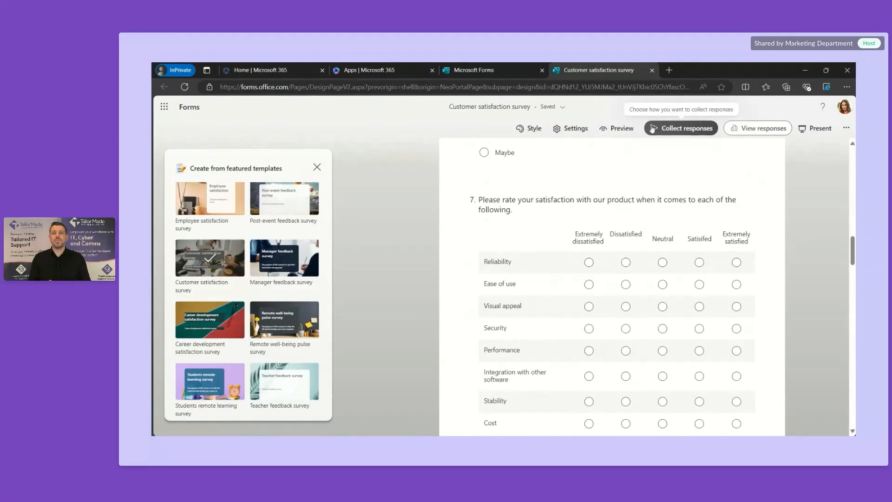
# Step: Open the Collect responses options and select the survey's share link
pyautogui.click(669, 129)
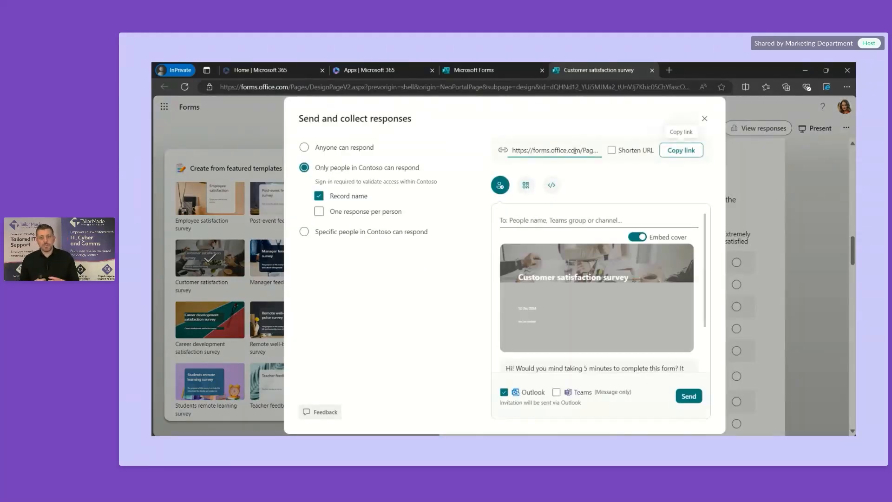
pyautogui.click(547, 150)
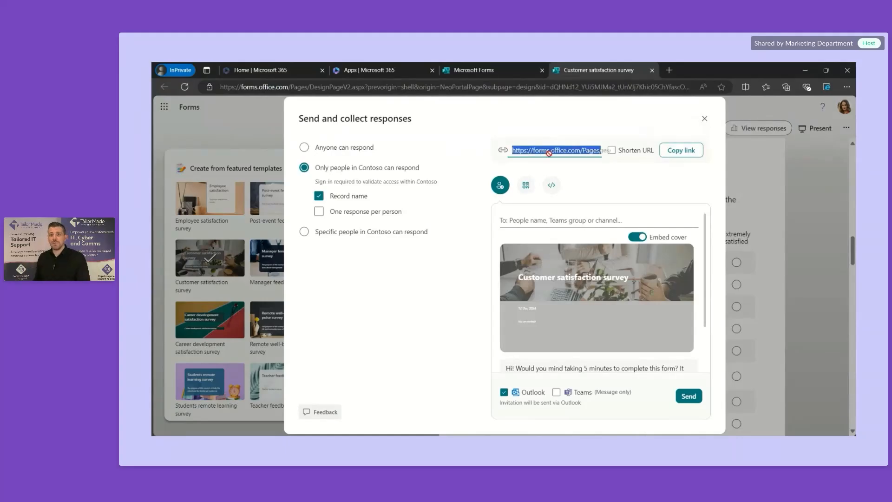
pyautogui.moveTo(555, 151); pyautogui.dragTo(609, 155)
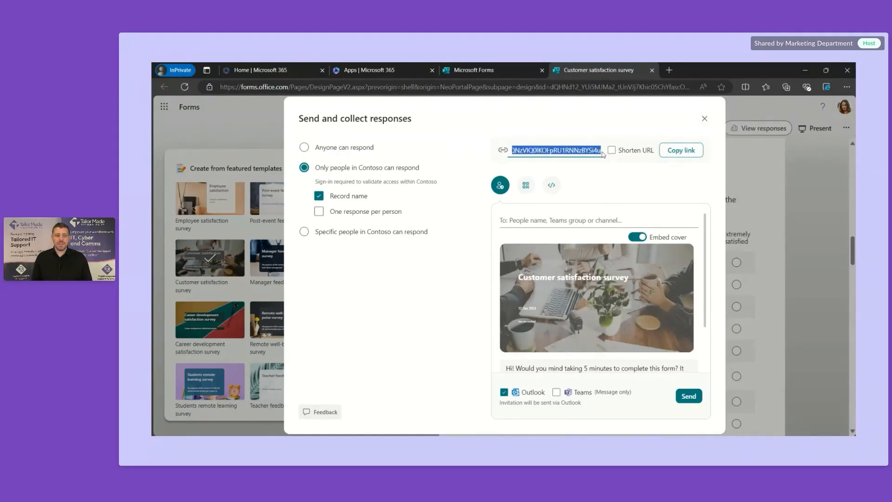
pyautogui.click(572, 133)
# Step: Turn on Shorten URL, select the short link, and enter the outside recipient's e-mail address
pyautogui.click(612, 150)
pyautogui.click(588, 149)
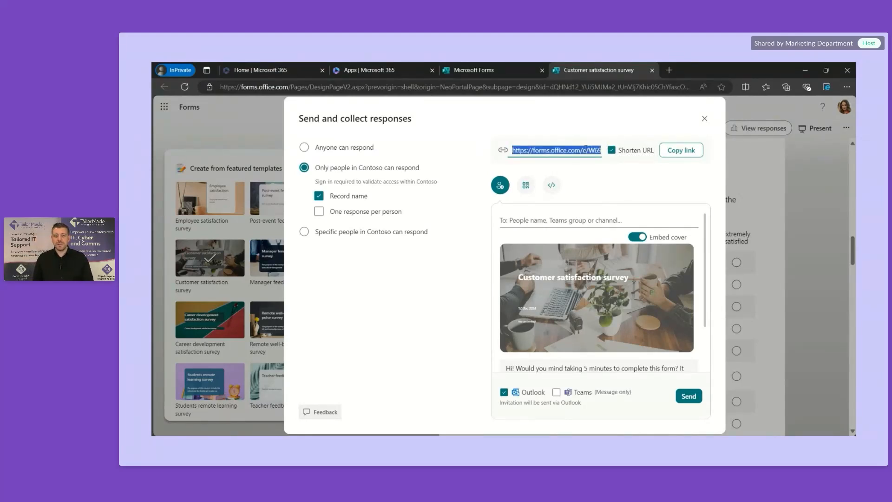
pyautogui.click(586, 148)
pyautogui.moveTo(586, 149)
pyautogui.mouseDown()
pyautogui.moveTo(609, 156)
pyautogui.moveTo(574, 144)
pyautogui.mouseUp()
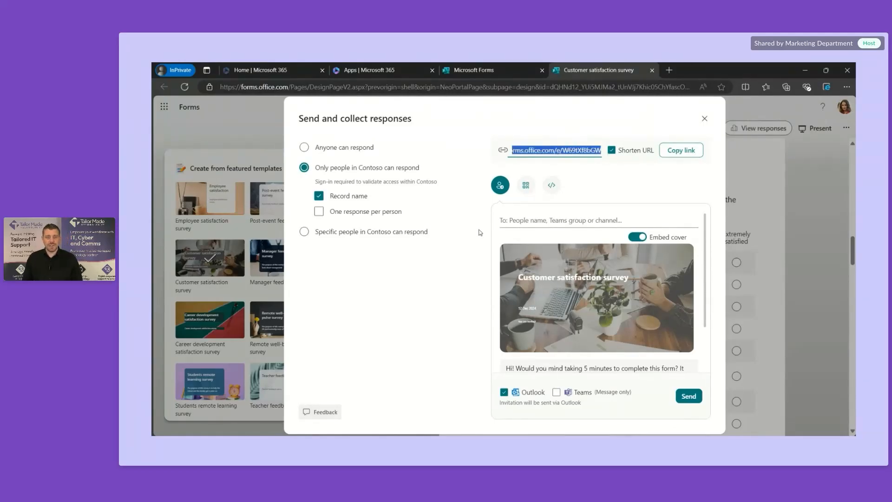
pyautogui.click(530, 222)
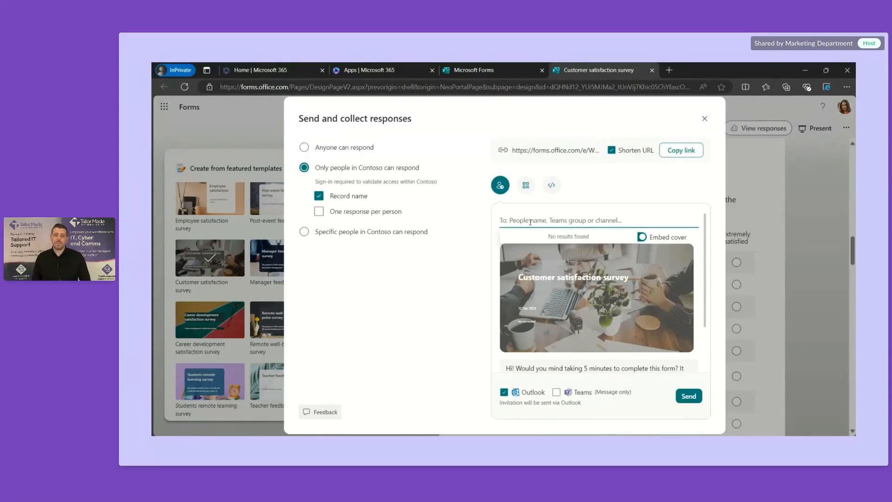
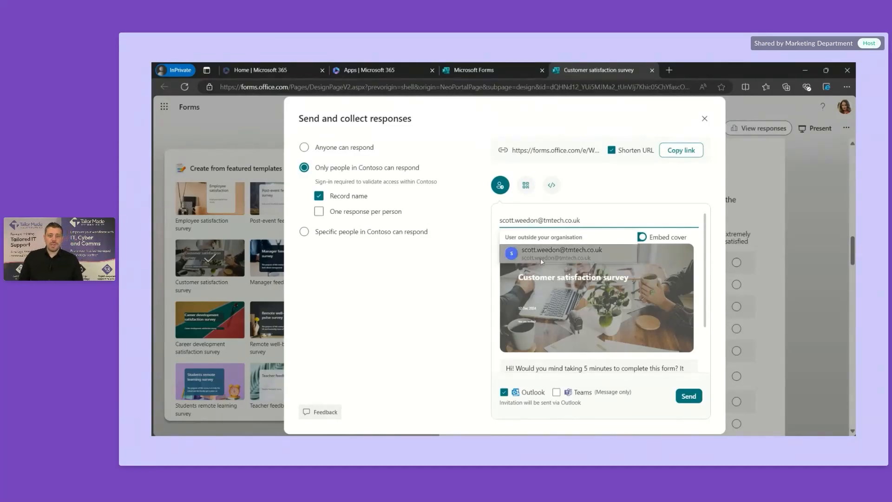
# Step: Add the suggested external address, choose Anyone can respond, and send the survey invitation
pyautogui.click(542, 262)
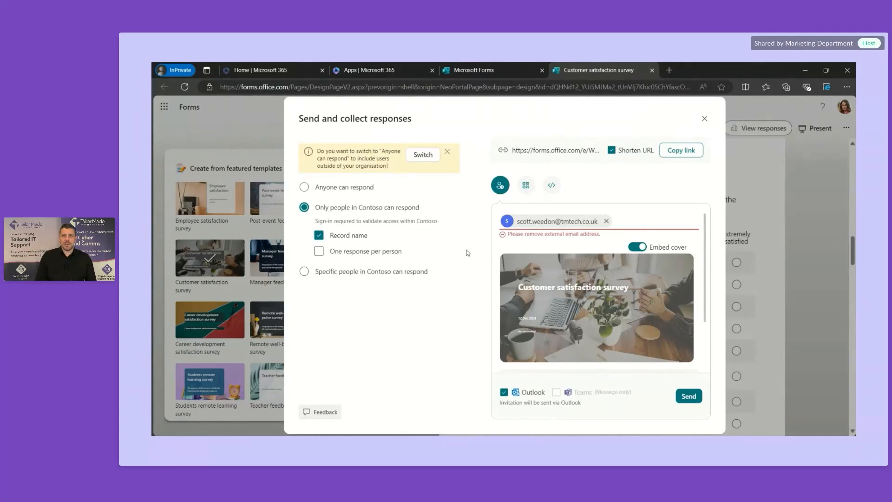
pyautogui.click(364, 190)
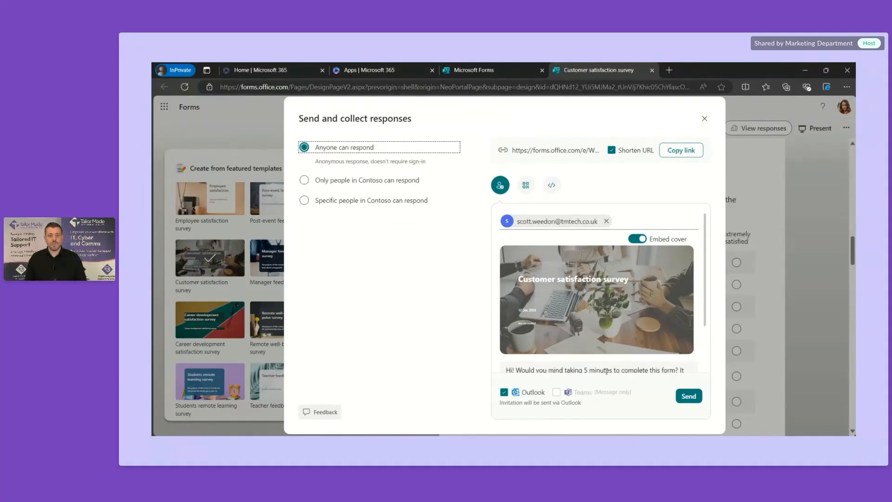
pyautogui.scroll(-2, 601, 379)
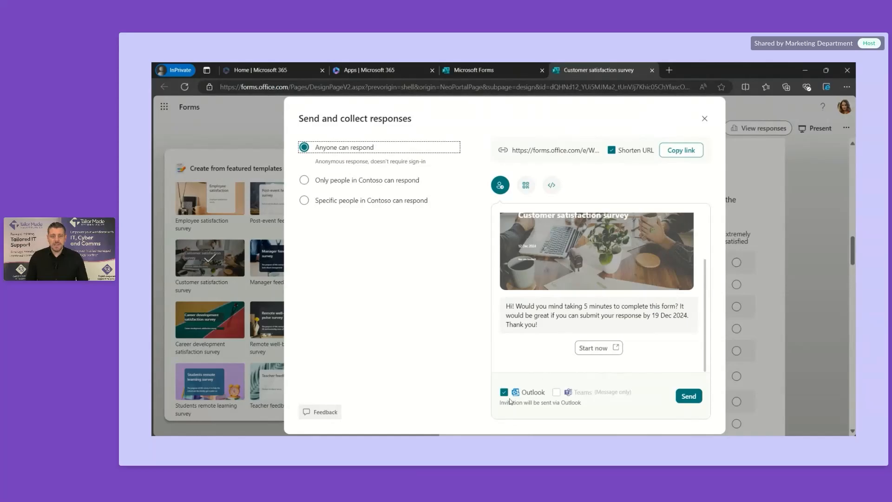
pyautogui.click(691, 402)
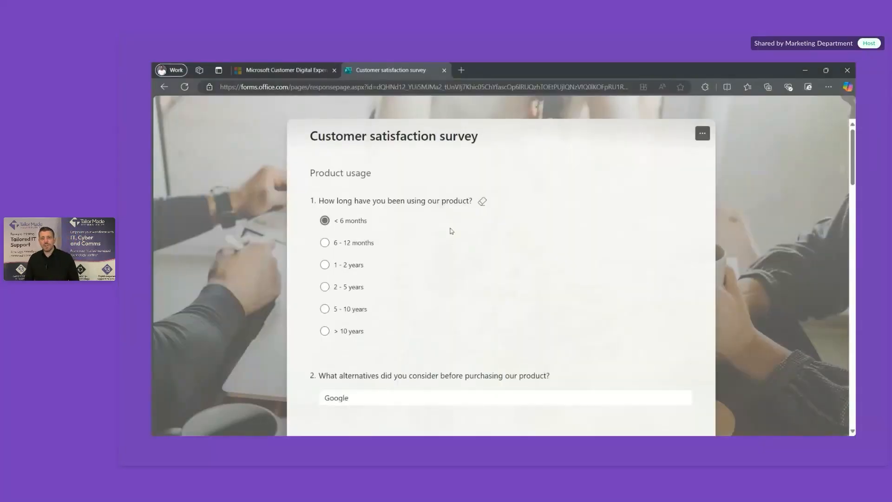
# Step: Answer 6 - 12 months for product usage, give question 11 eight stars, and go to the next page
pyautogui.click(347, 242)
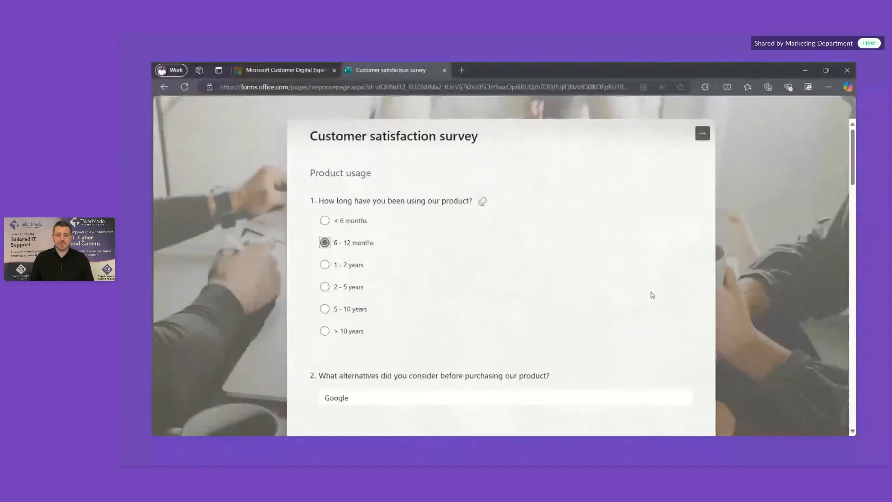
pyautogui.scroll(-4, 652, 297)
pyautogui.scroll(-12, 652, 311)
pyautogui.scroll(-12, 652, 311)
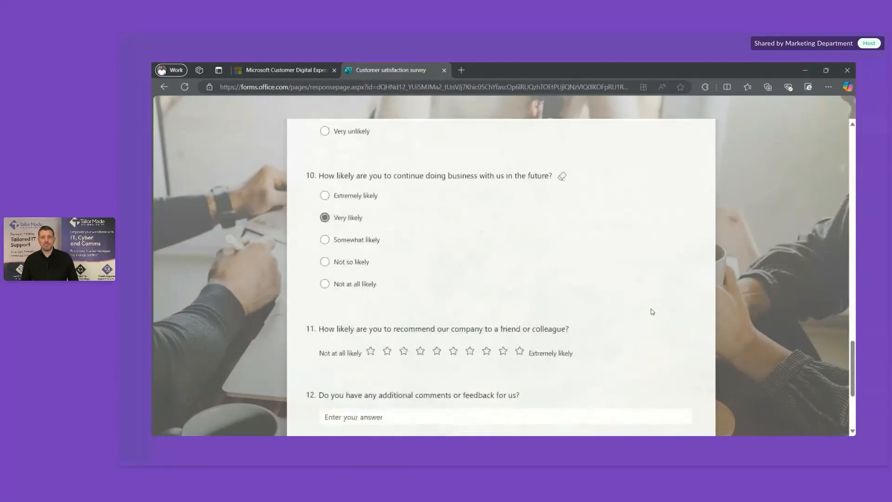
pyautogui.scroll(-3, 653, 312)
pyautogui.click(487, 199)
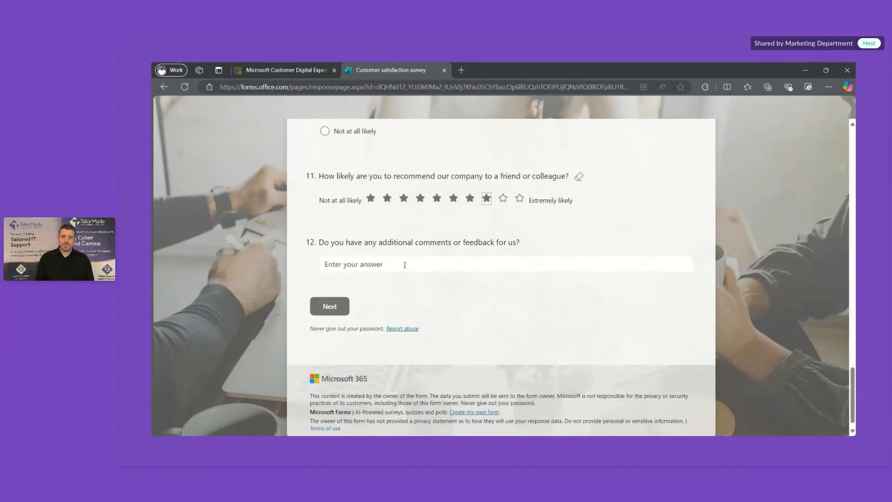
pyautogui.click(330, 306)
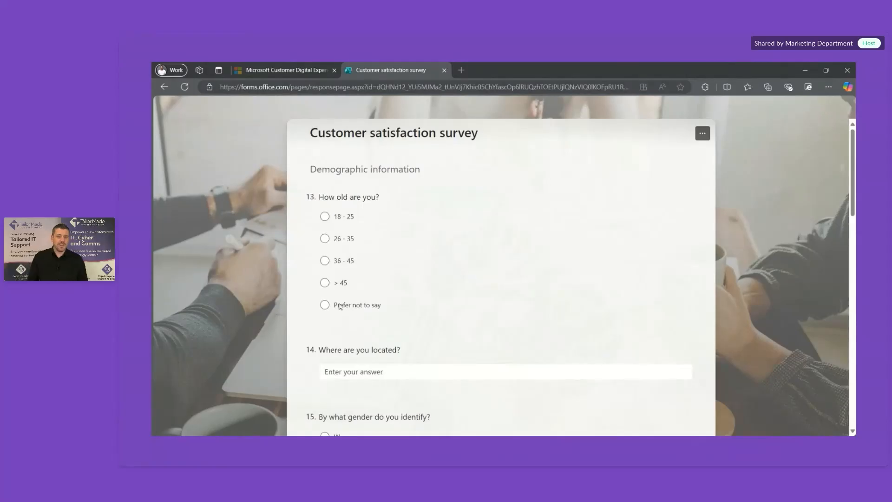
# Step: Answer 36 - 45 for age and enter UK as the respondent's location
pyautogui.click(331, 240)
pyautogui.scroll(-2, 364, 311)
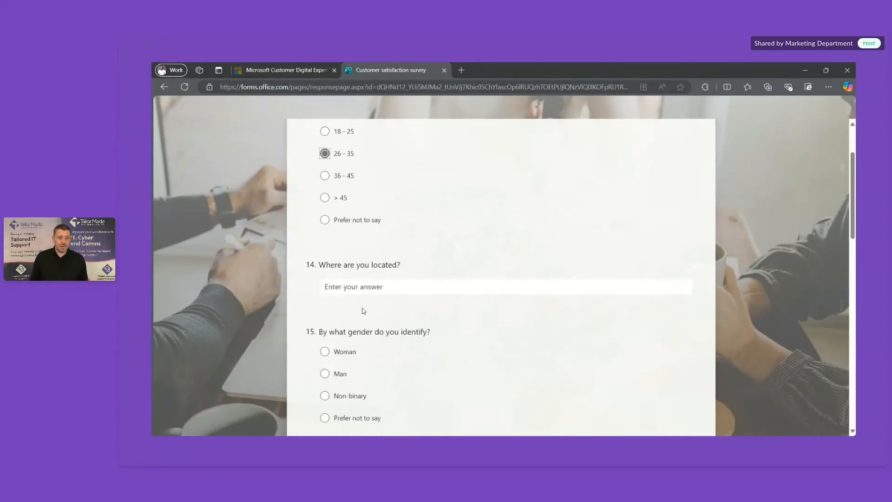
pyautogui.click(325, 175)
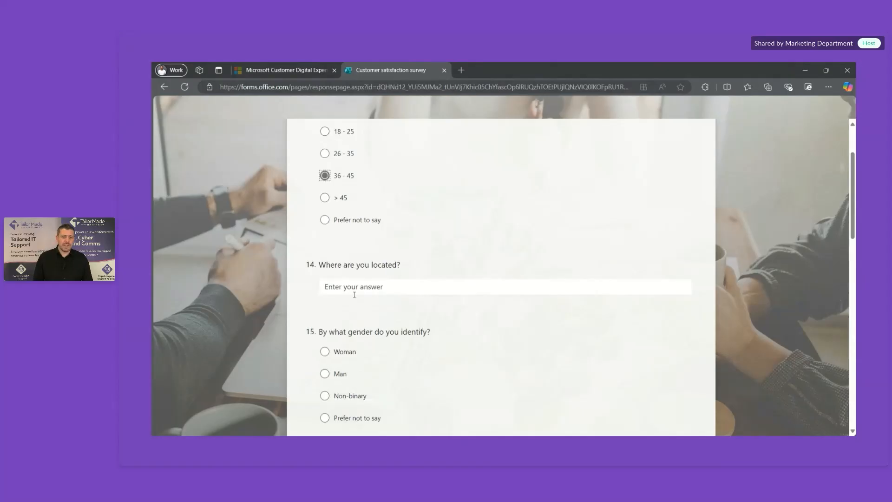
pyautogui.scroll(-3, 358, 307)
pyautogui.click(395, 165)
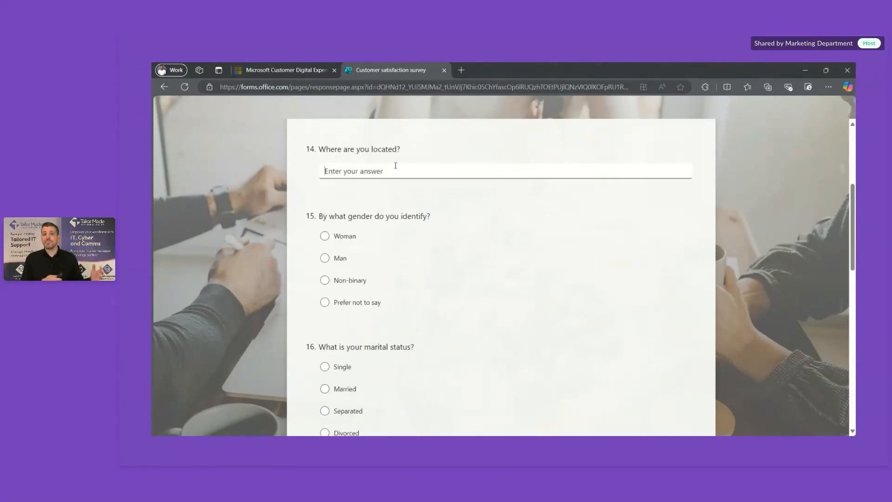
pyautogui.write('UK')
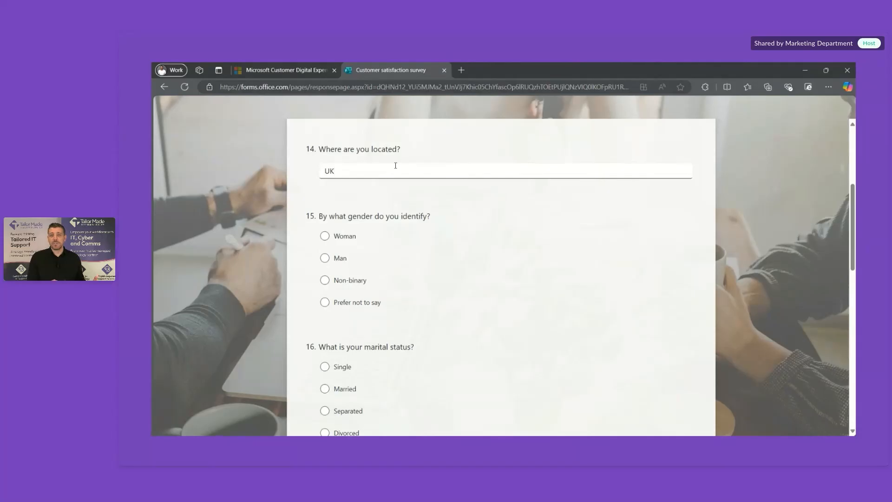
# Step: Answer Prefer not to say for both gender and marital status
pyautogui.click(343, 258)
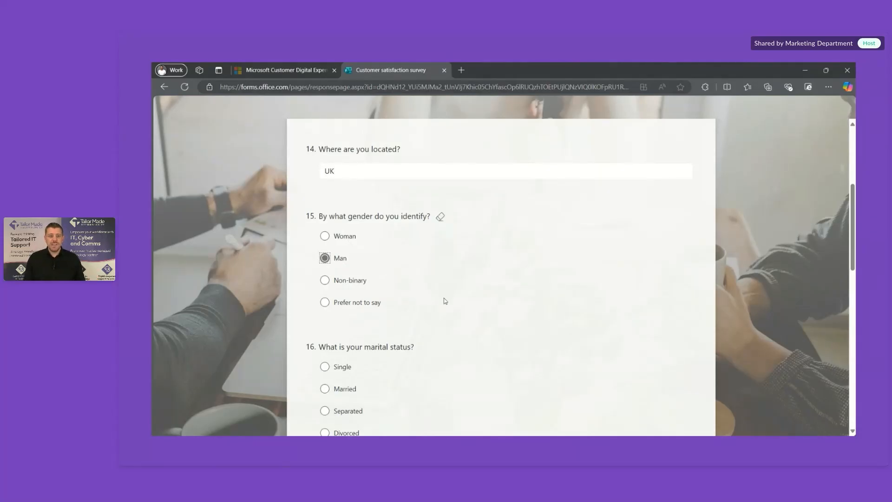
pyautogui.scroll(-7, 445, 301)
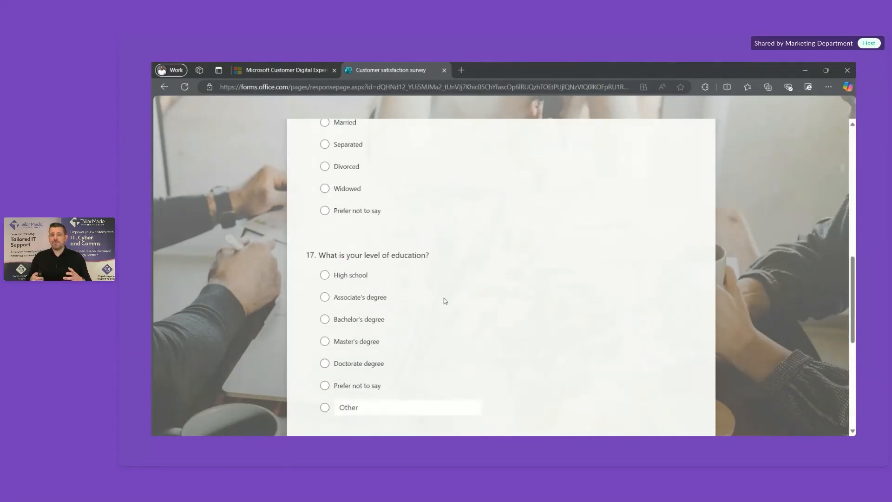
pyautogui.scroll(7, 444, 300)
pyautogui.click(325, 255)
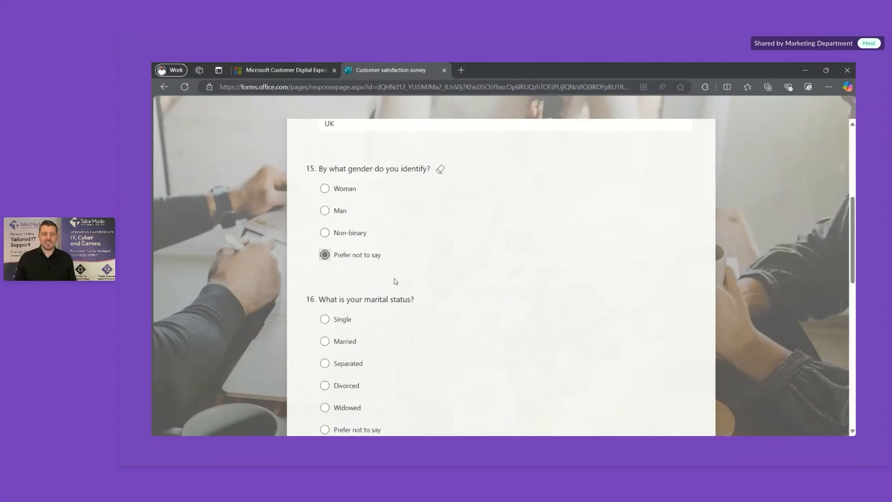
pyautogui.scroll(-3, 448, 344)
pyautogui.click(361, 320)
pyautogui.scroll(-5, 472, 363)
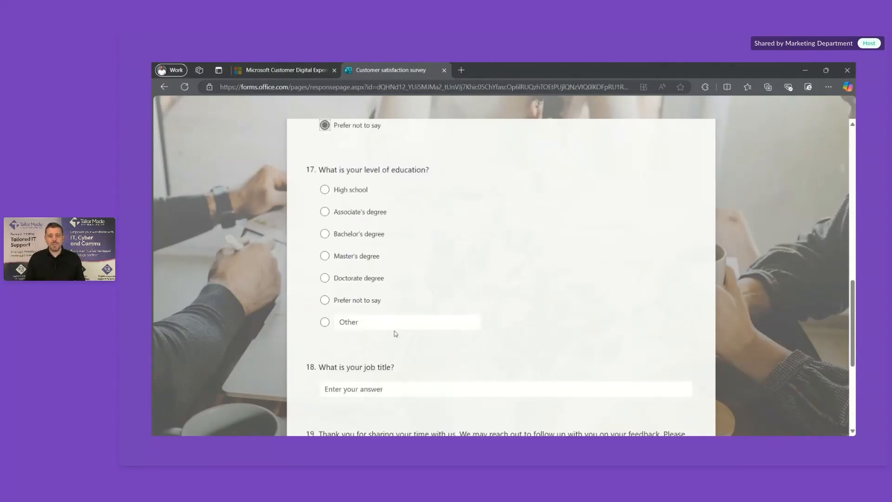
# Step: Choose Bachelor's degree as the education level instead of Other, and submit the response
pyautogui.click(329, 326)
pyautogui.scroll(-3, 463, 362)
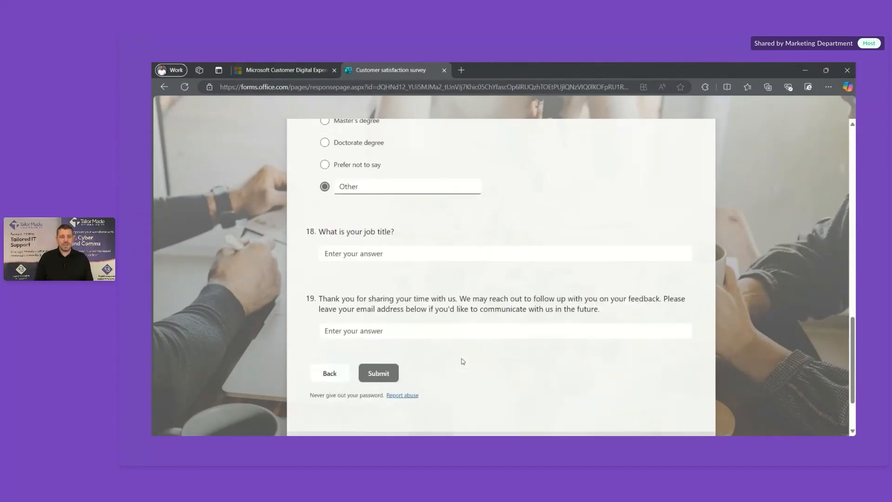
pyautogui.scroll(-1, 463, 361)
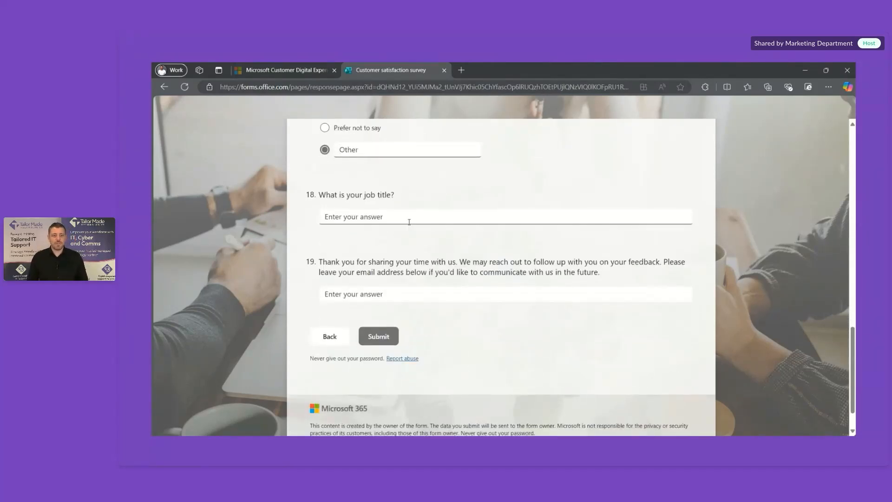
pyautogui.click(384, 341)
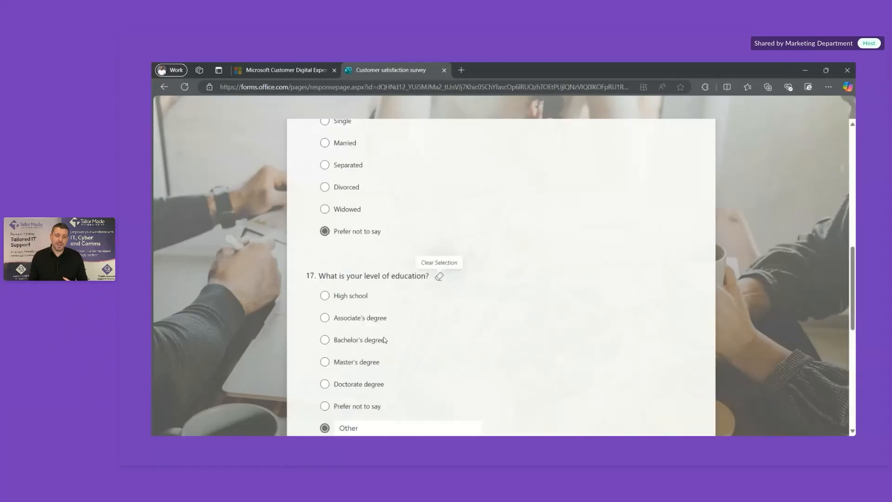
pyautogui.scroll(-6, 481, 344)
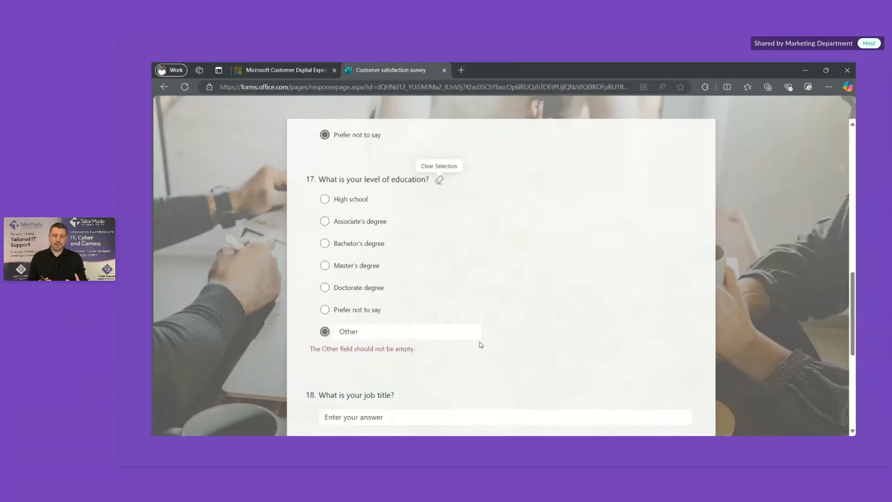
pyautogui.scroll(2, 481, 345)
pyautogui.scroll(1, 481, 345)
pyautogui.click(393, 302)
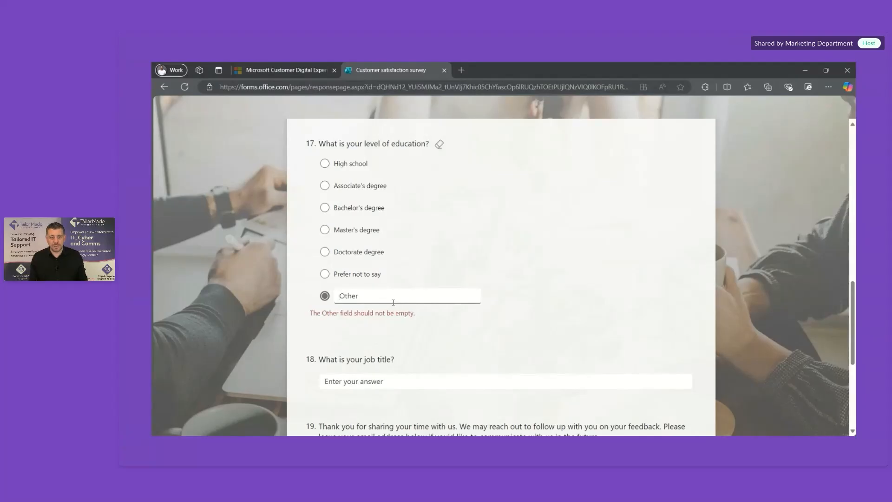
pyautogui.click(325, 209)
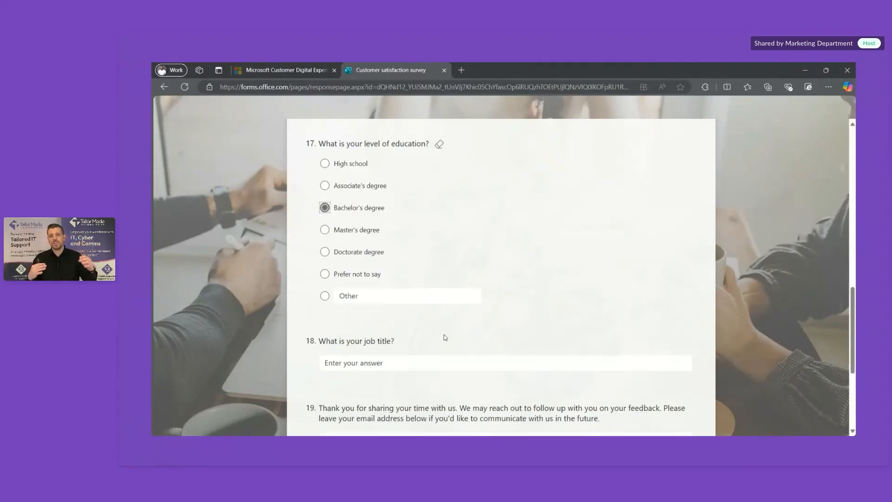
pyautogui.scroll(-2, 446, 338)
pyautogui.click(382, 371)
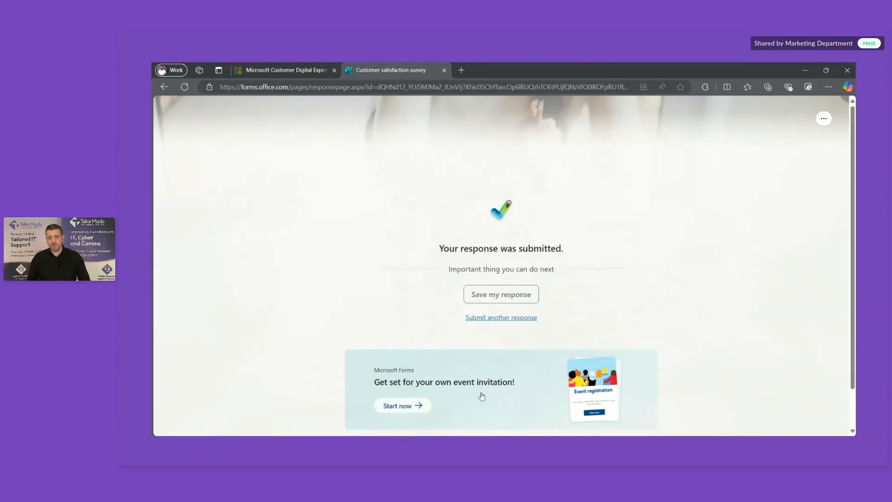
# Step: Return to the survey's design window and close the Send and collect responses dialog
pyautogui.moveTo(495, 446)
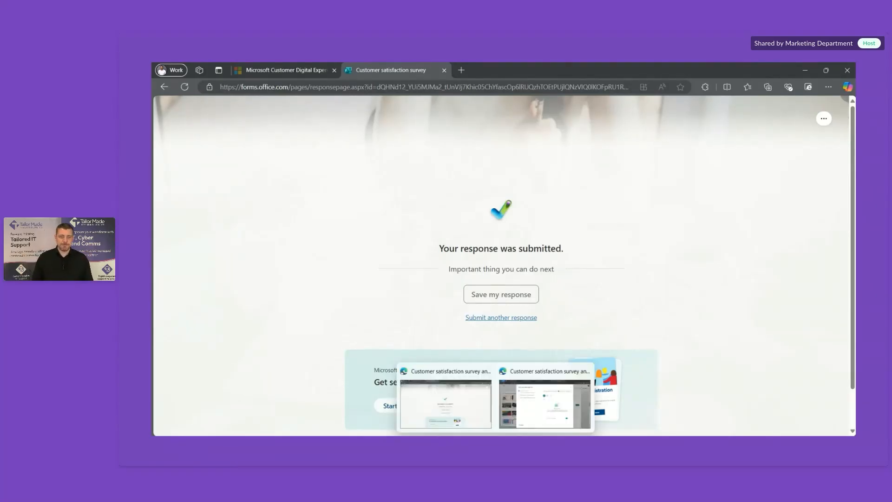
pyautogui.click(511, 414)
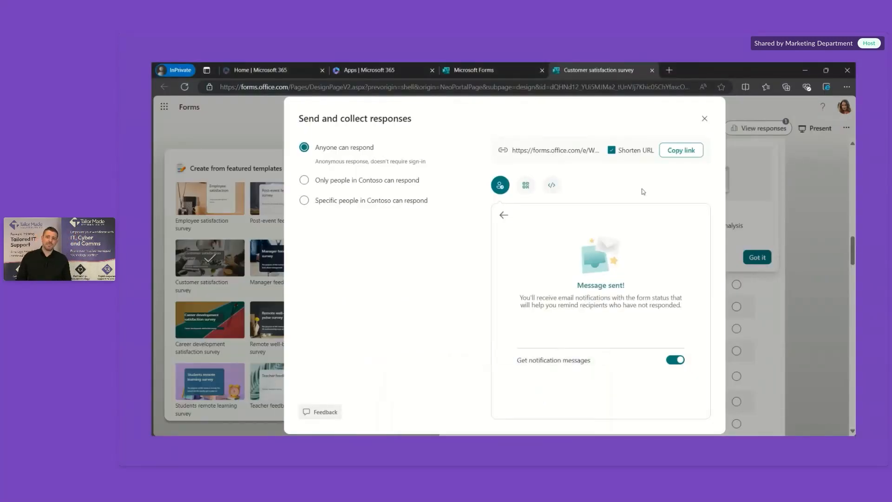
pyautogui.click(705, 119)
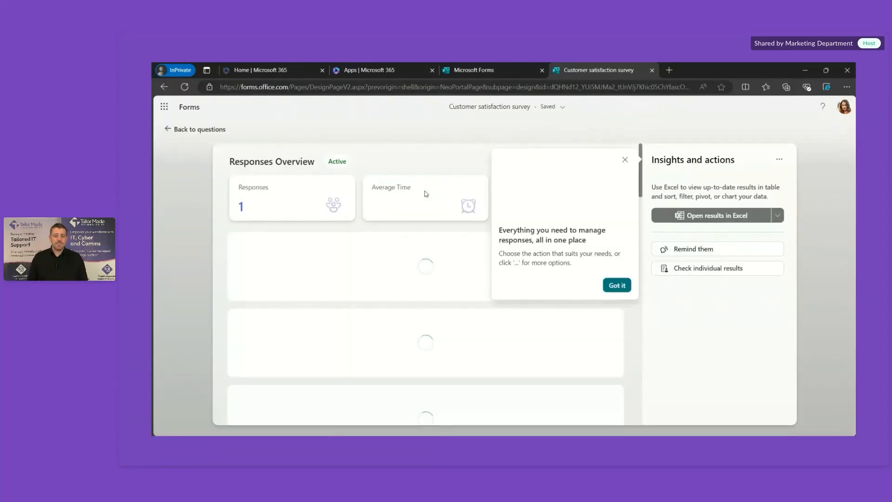
# Step: Dismiss the response tip, review each question's result chart, then choose Open results in Excel
pyautogui.click(626, 161)
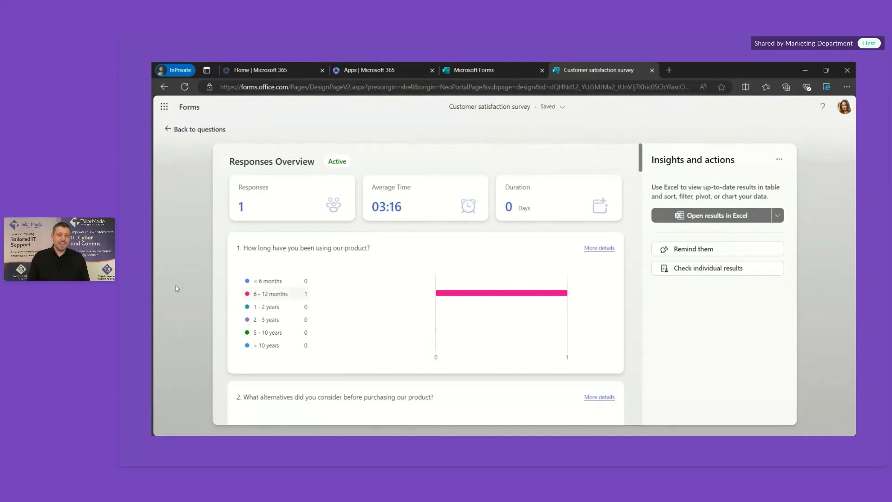
pyautogui.scroll(-1, 225, 328)
pyautogui.scroll(-4, 224, 330)
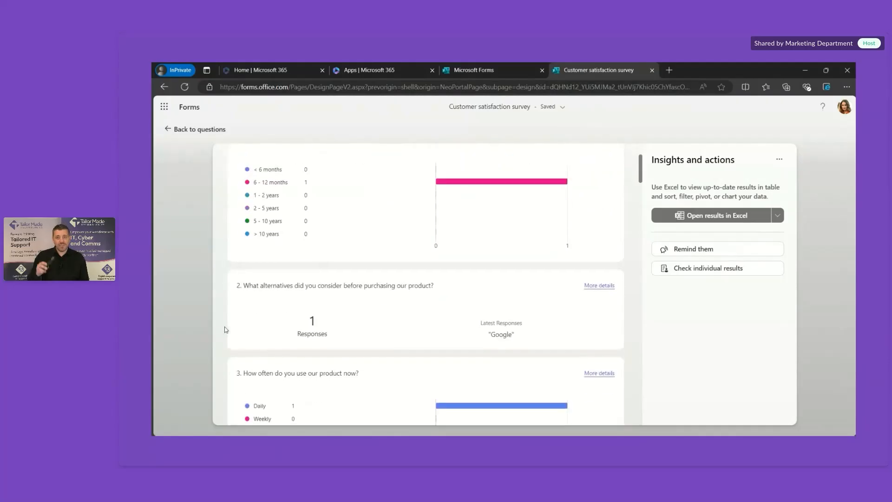
pyautogui.scroll(-1, 225, 330)
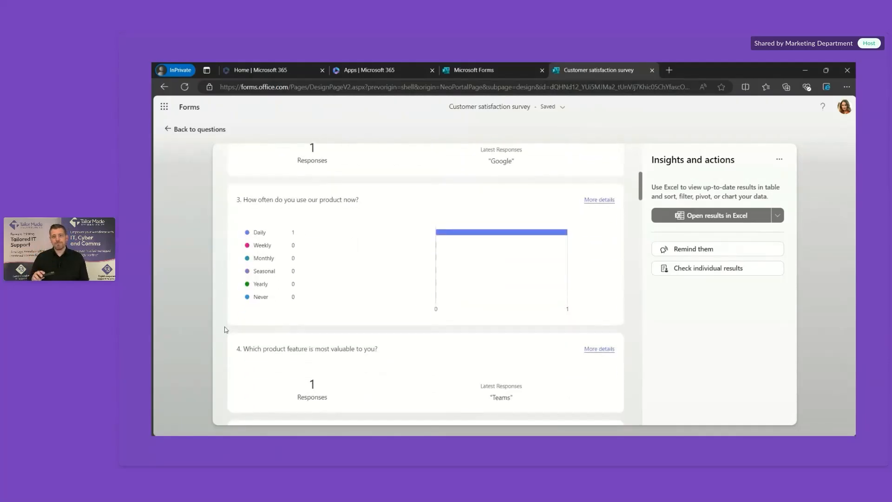
pyautogui.scroll(-1, 225, 329)
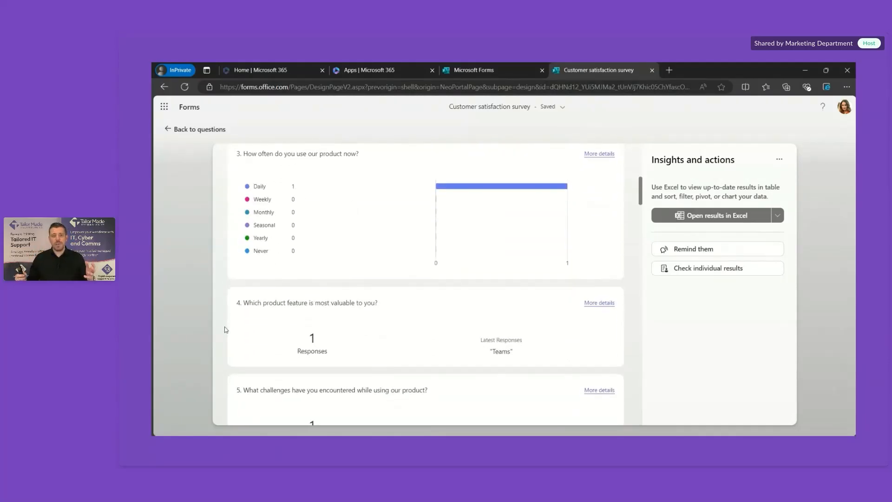
pyautogui.scroll(-3, 226, 329)
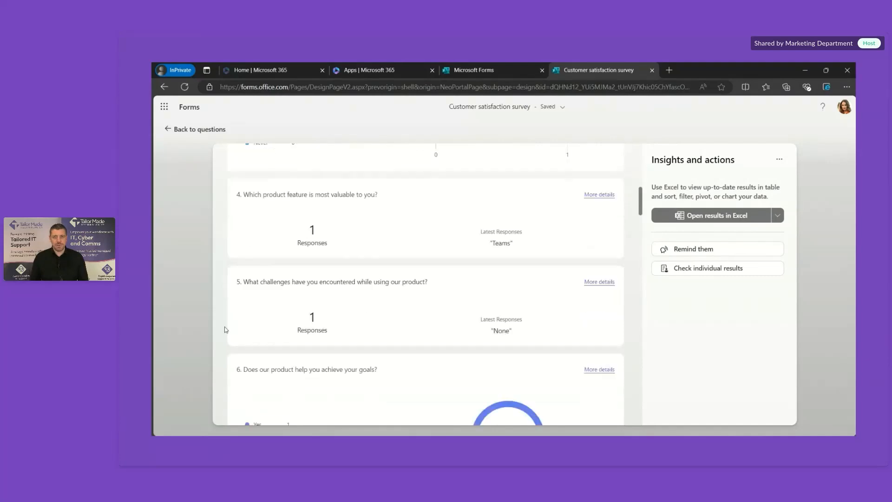
pyautogui.scroll(-10, 225, 330)
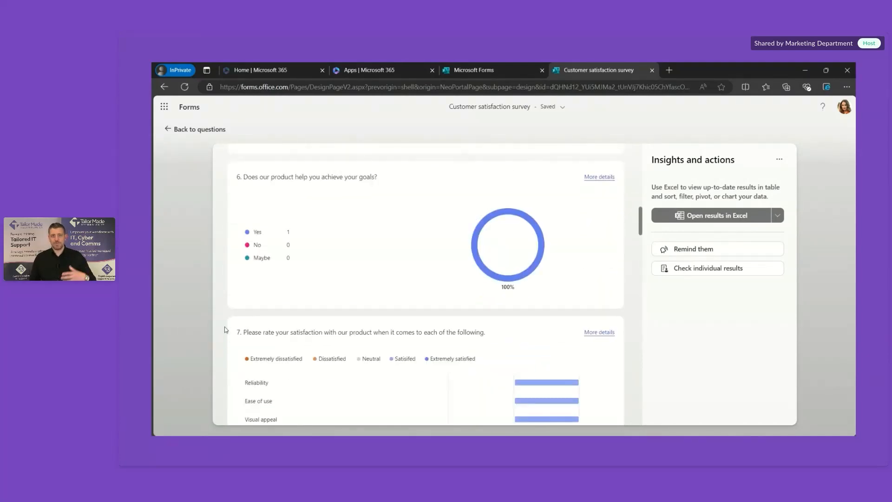
pyautogui.scroll(-5, 226, 330)
pyautogui.scroll(2, 225, 329)
pyautogui.scroll(2, 225, 329)
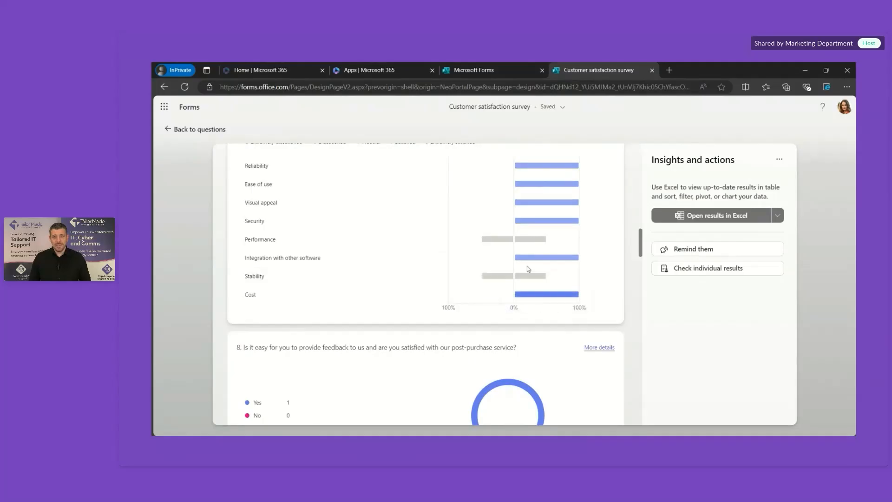
pyautogui.scroll(1, 545, 265)
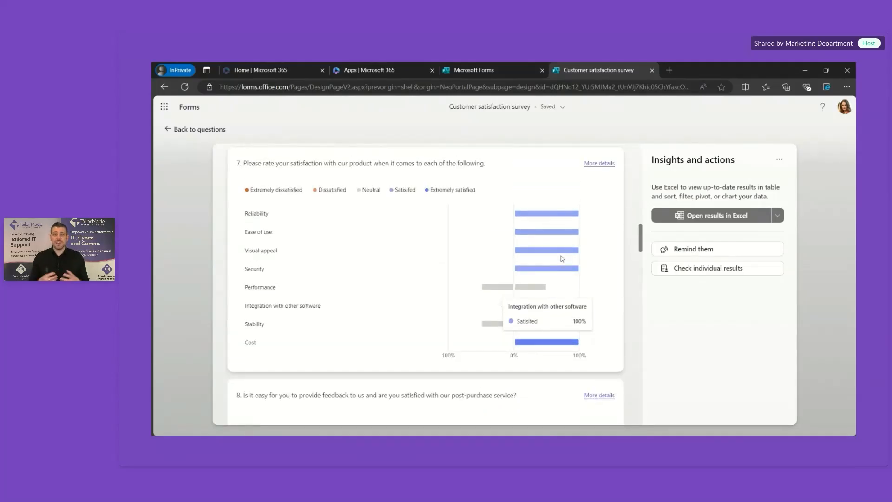
pyautogui.click(703, 218)
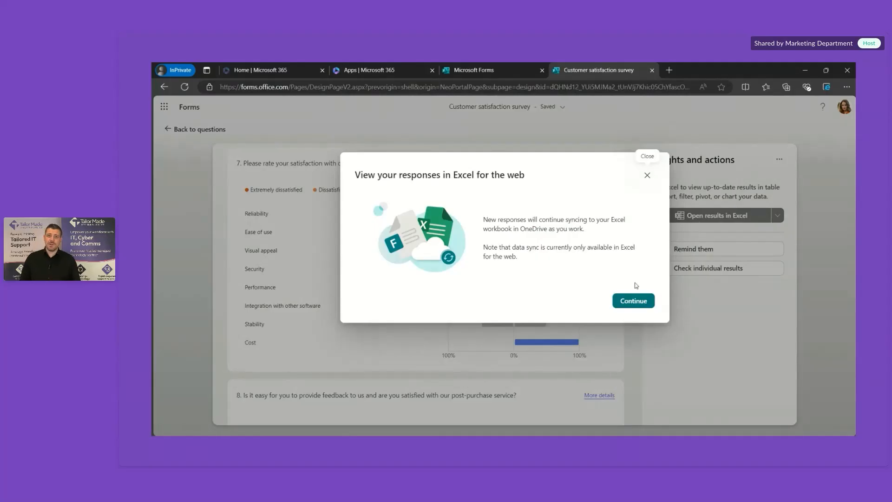
# Step: Open the synced survey responses workbook in Excel for the web and browse its answer columns
pyautogui.click(634, 301)
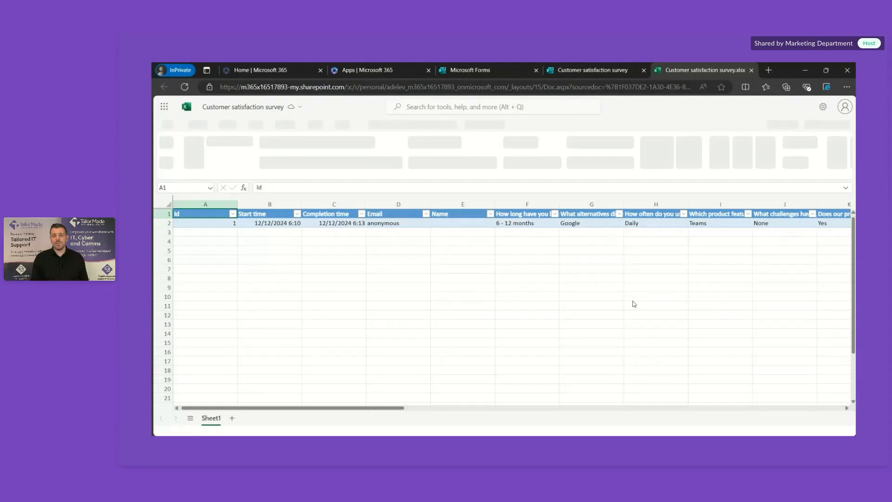
pyautogui.click(445, 245)
pyautogui.hscroll(6, 445, 246)
pyautogui.hscroll(5, 445, 245)
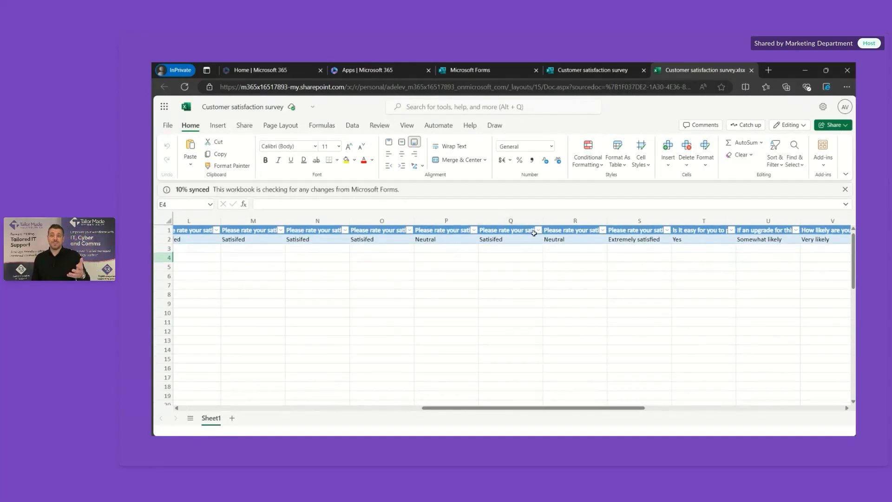
# Step: Inspect column Q's sort and filter options, then go back to the Forms results
pyautogui.click(536, 231)
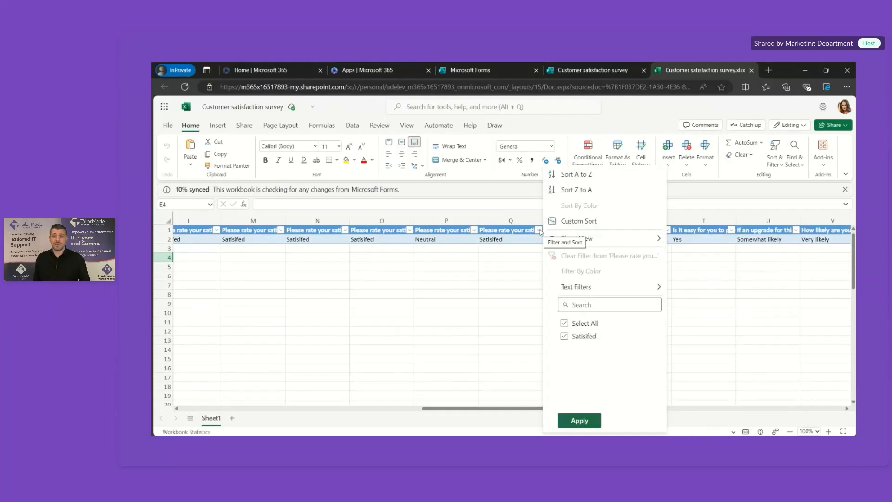
pyautogui.click(502, 263)
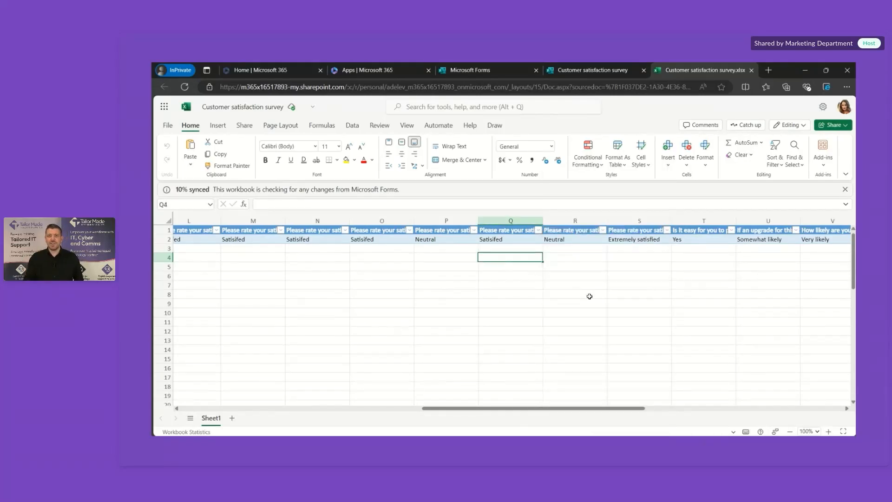
pyautogui.hscroll(3, 590, 296)
pyautogui.hscroll(8, 589, 296)
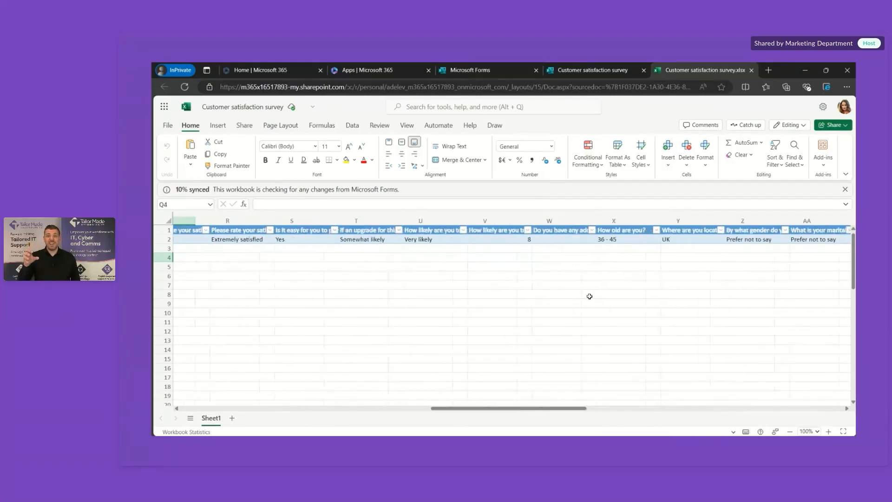
pyautogui.hscroll(-7, 589, 296)
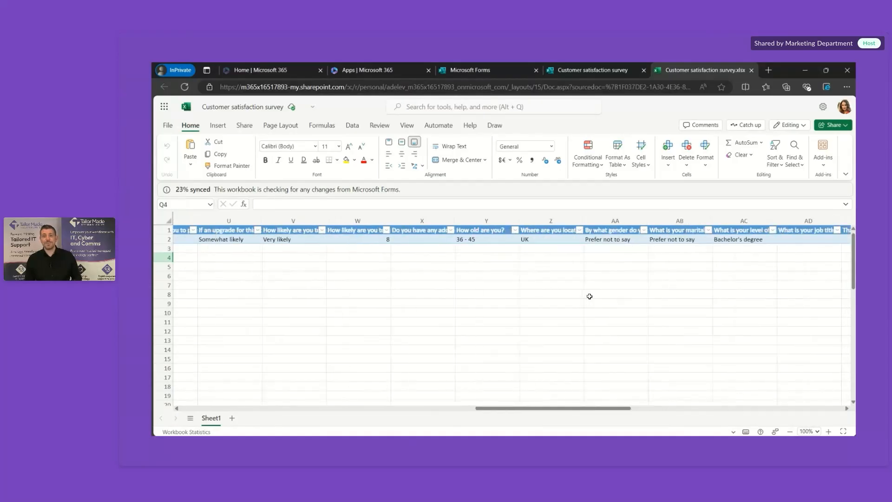
pyautogui.click(573, 72)
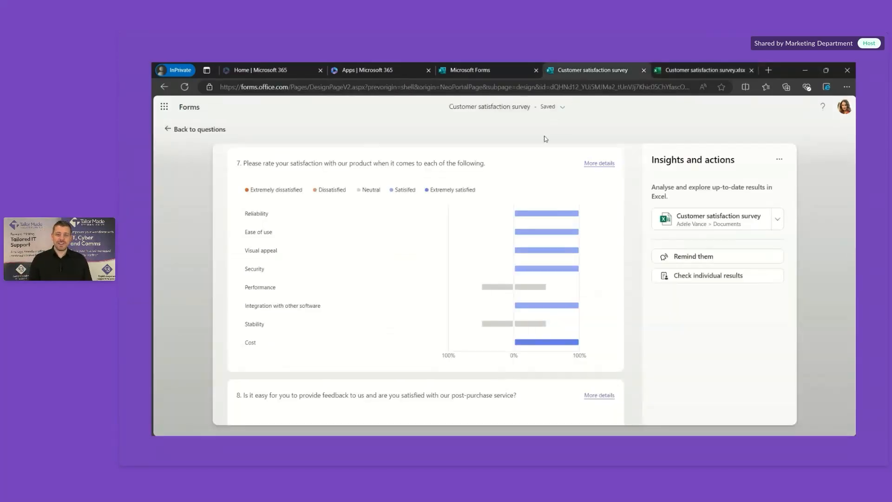
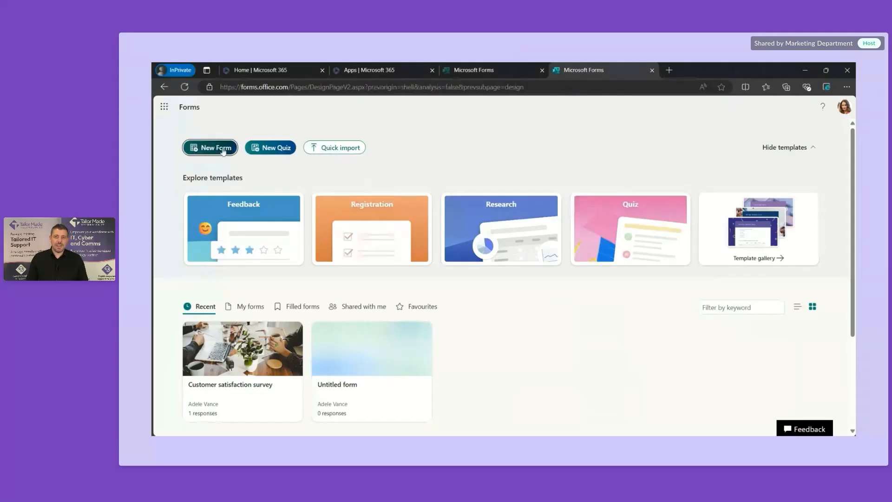
# Step: Create a new blank form and title it NPS
pyautogui.click(223, 149)
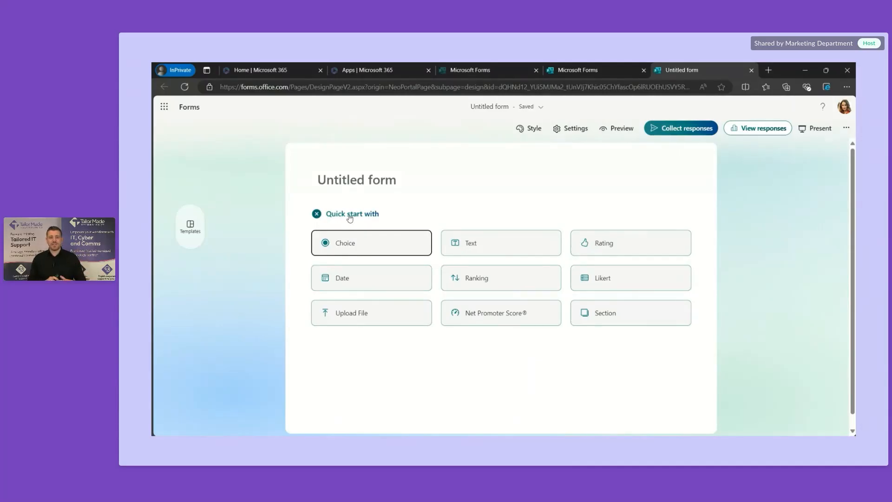
pyautogui.click(370, 184)
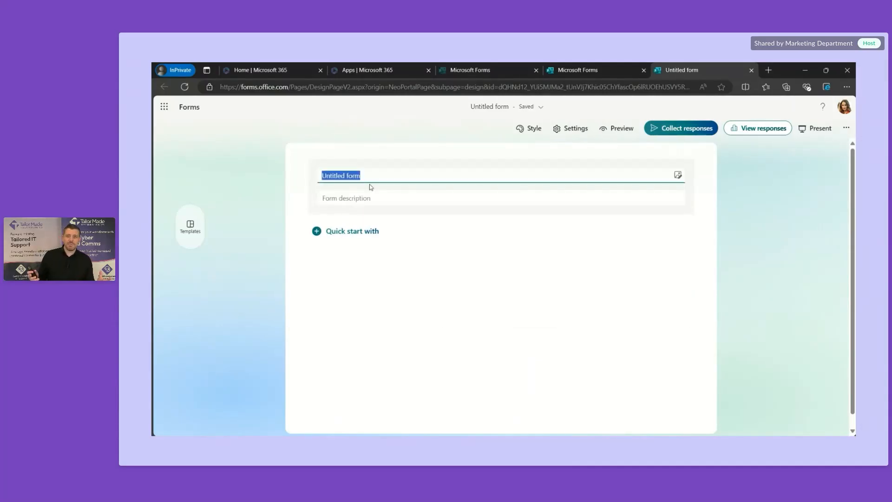
pyautogui.write('NPS')
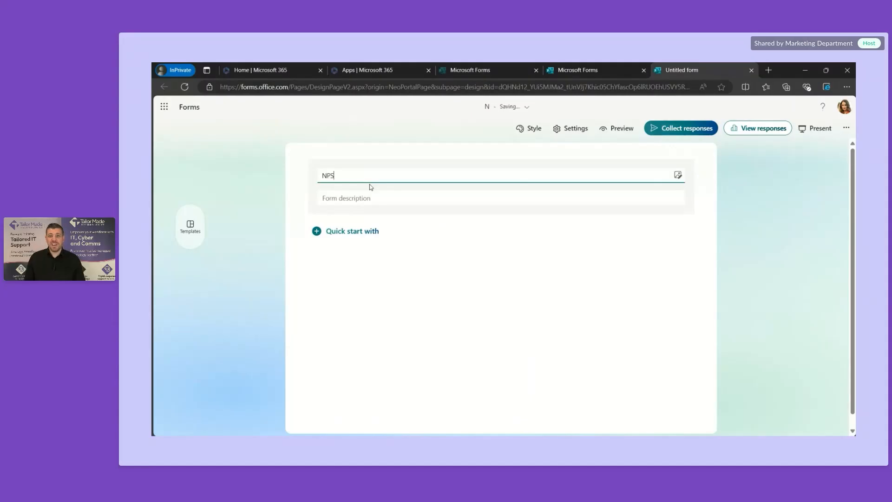
# Step: Add a text question named 'Name' as question 1
pyautogui.click(390, 231)
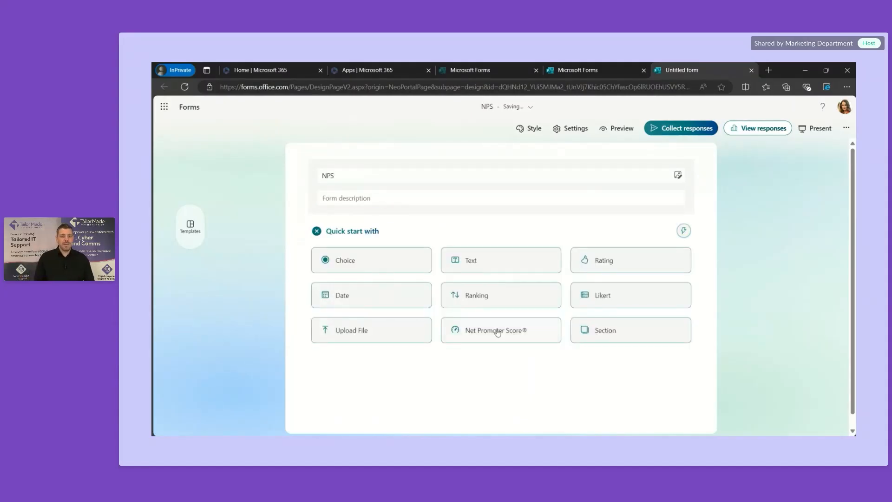
pyautogui.click(474, 265)
pyautogui.write('Name')
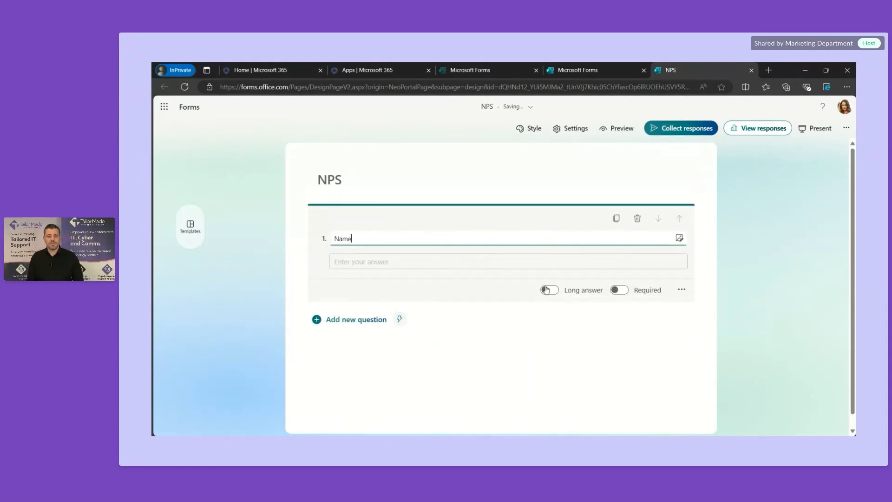
# Step: Make Name required and add a 0–10 Net Promoter Score question about recommending us
pyautogui.click(621, 291)
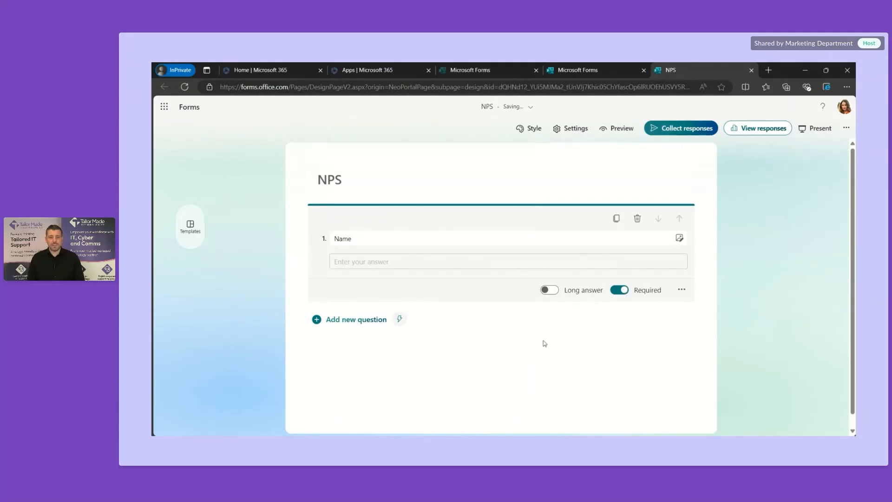
pyautogui.click(361, 321)
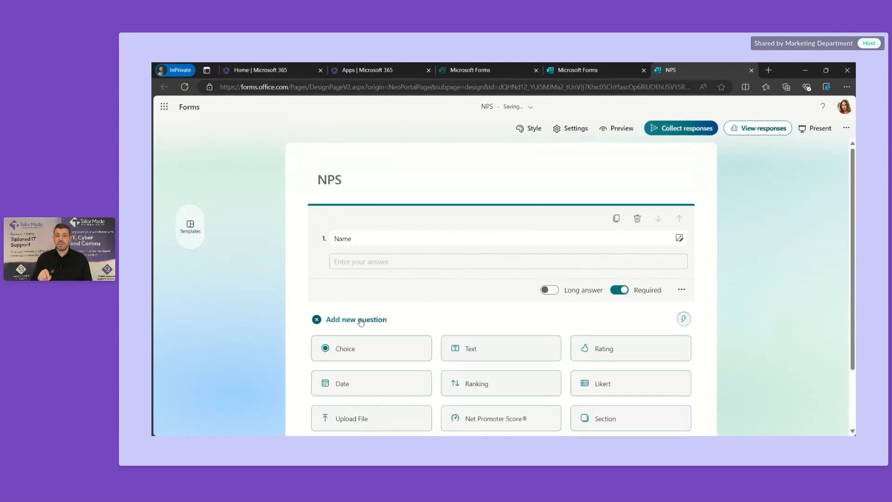
pyautogui.scroll(-2, 450, 325)
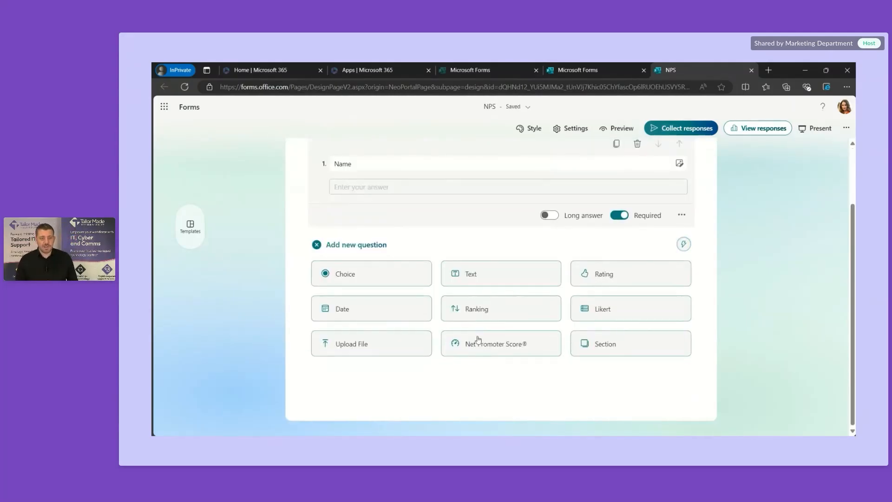
pyautogui.click(507, 350)
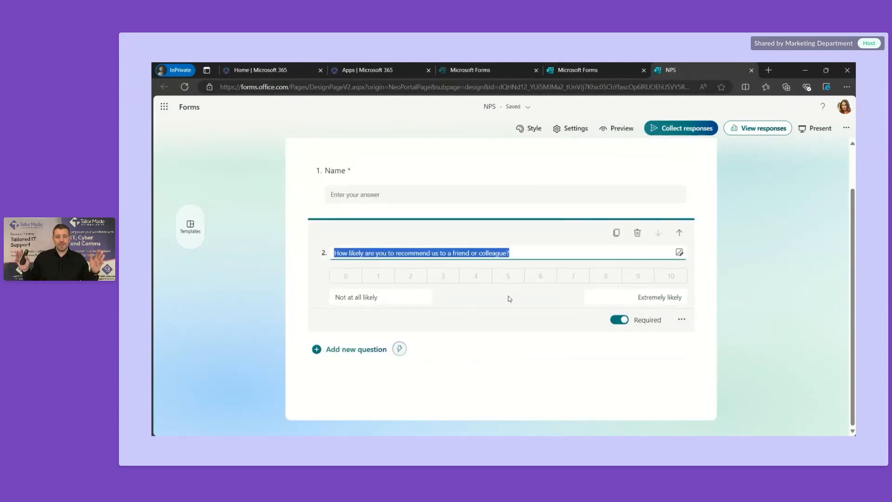
pyautogui.click(503, 349)
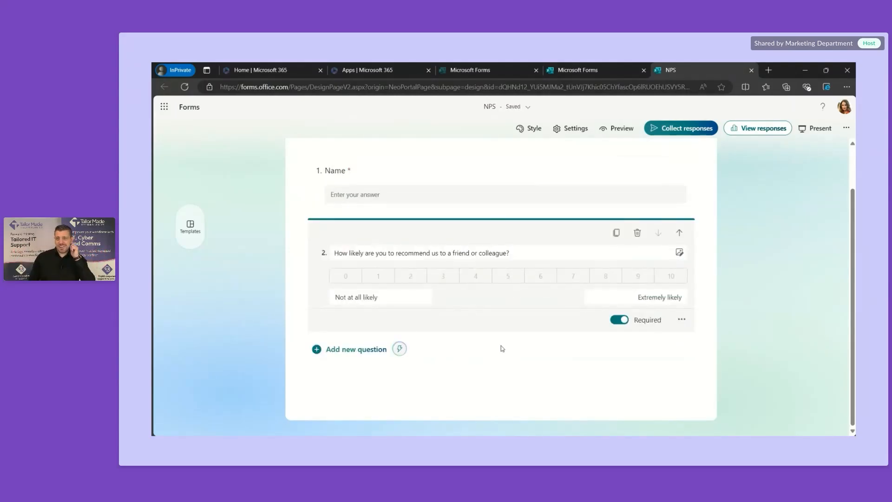
pyautogui.click(374, 350)
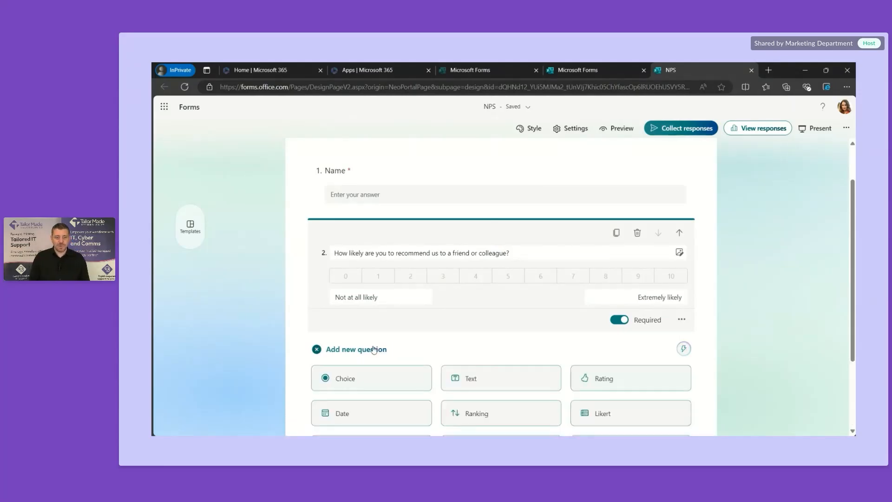
pyautogui.scroll(-2, 443, 349)
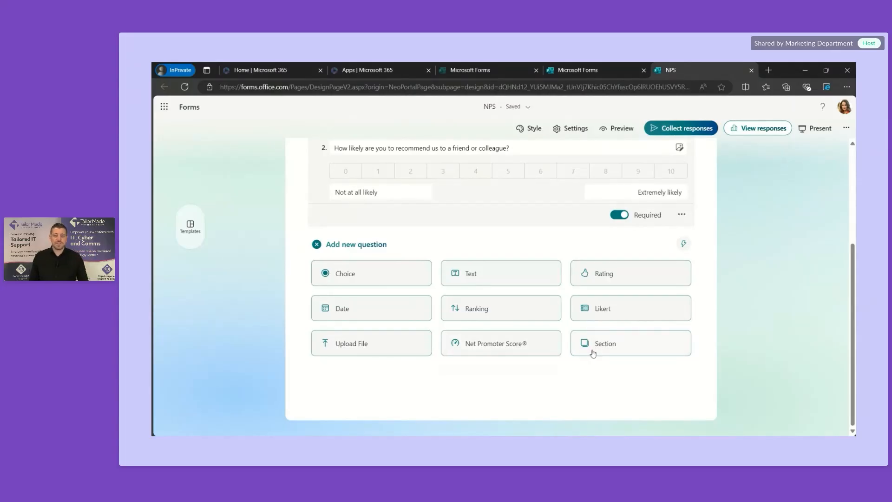
# Step: Add Likert question 3 asking 'Why are we sooooo good'
pyautogui.click(595, 309)
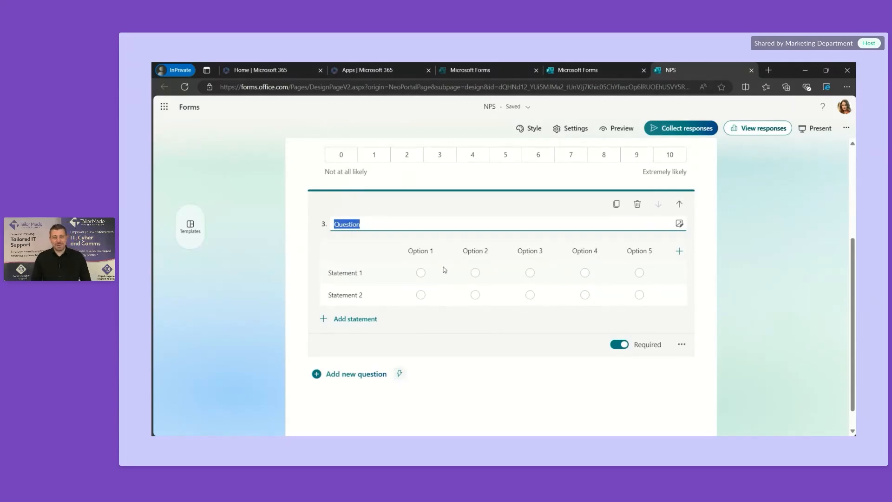
pyautogui.write('Why are we sooooo good')
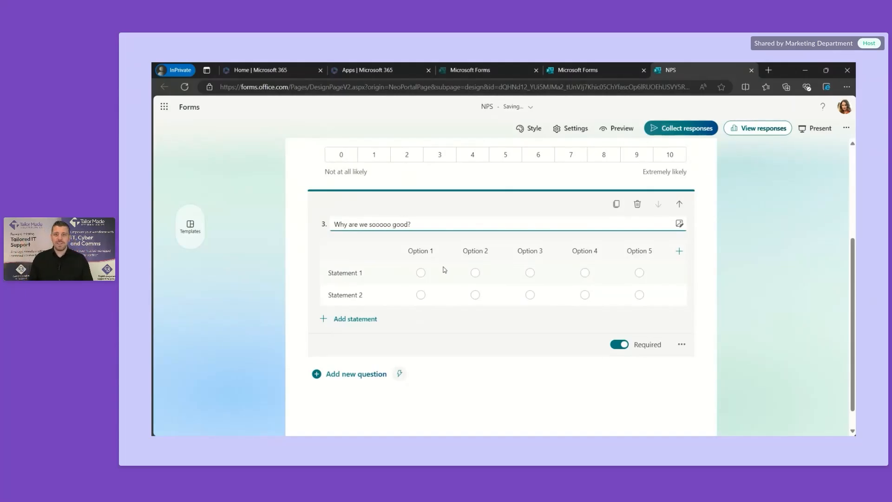
pyautogui.click(361, 273)
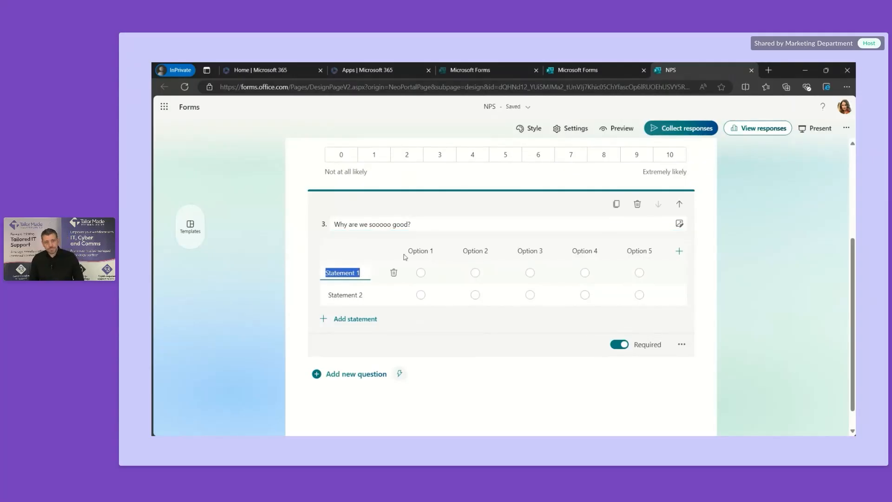
# Step: Label the Likert answer columns Disagree, Agree and Strongly agree
pyautogui.click(426, 251)
pyautogui.write('A')
pyautogui.press('BackSpace')
pyautogui.write('D')
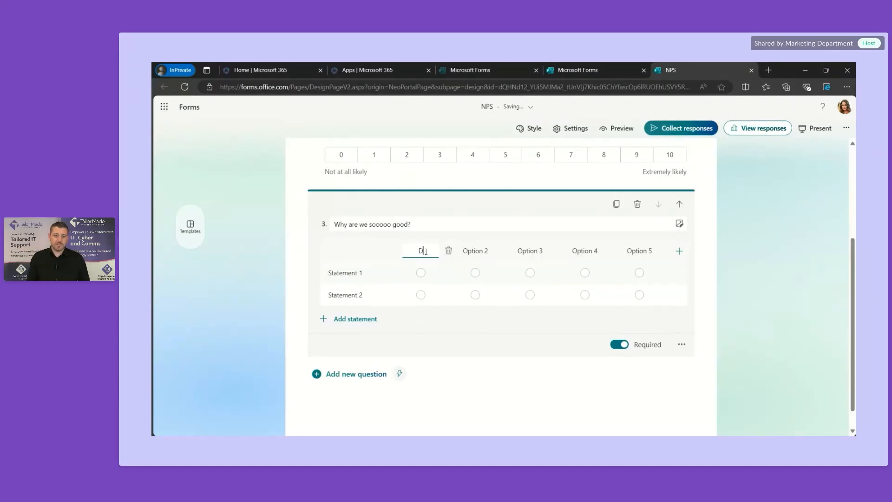
pyautogui.write('isagree')
pyautogui.click(481, 257)
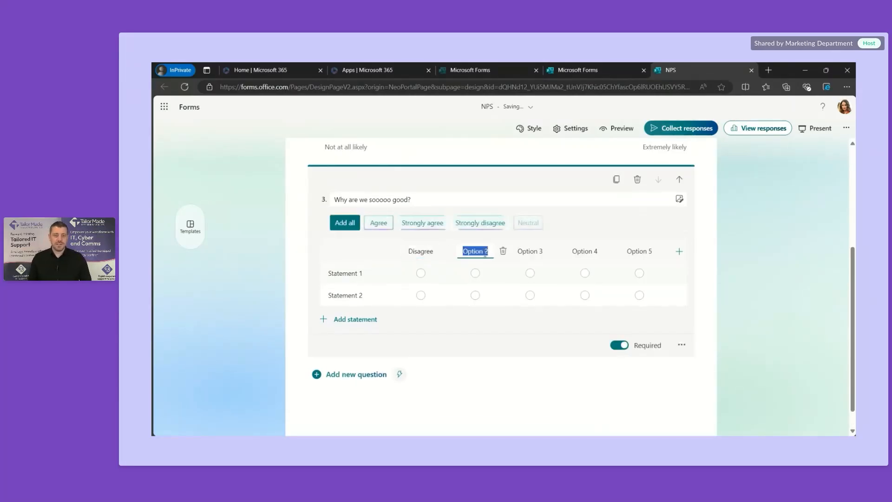
pyautogui.write('Ag')
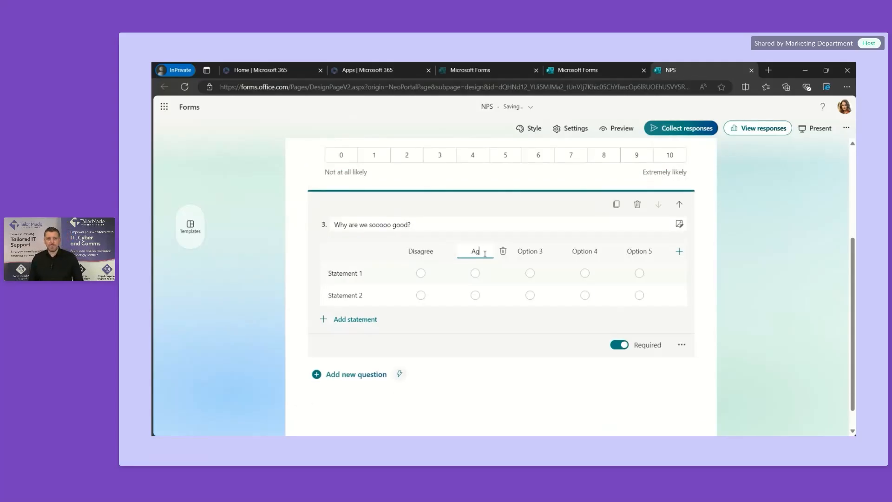
pyautogui.write('ree')
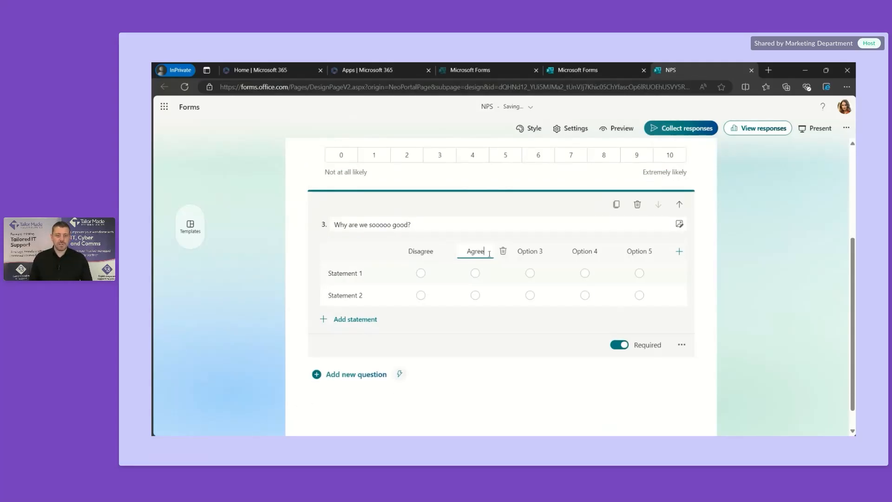
pyautogui.click(527, 254)
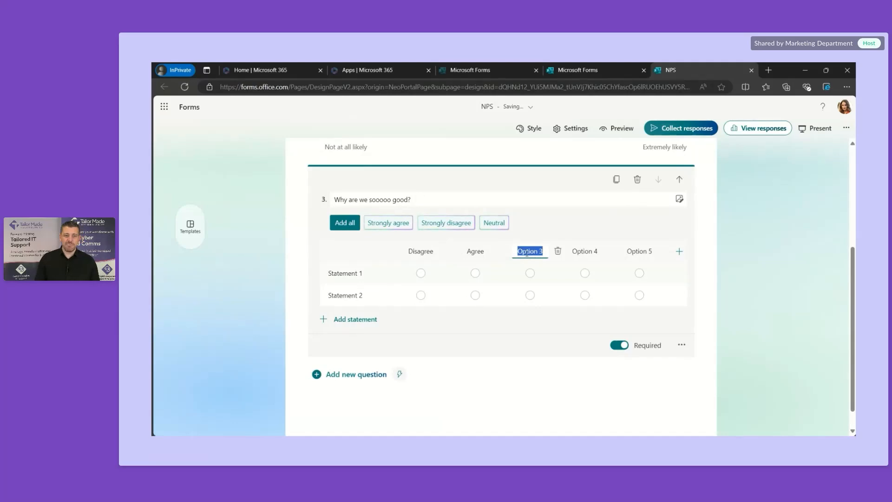
pyautogui.click(397, 224)
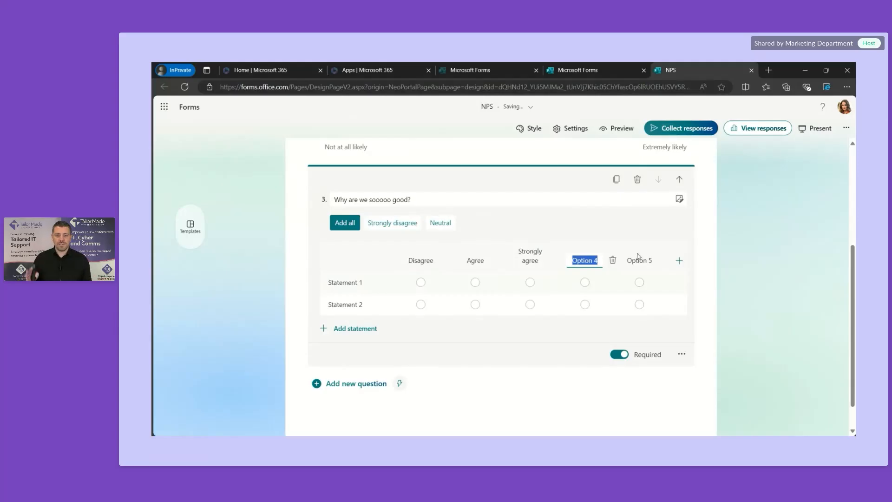
# Step: Remove the leftover Option 4 and Option 5 columns, leaving only three
pyautogui.click(612, 260)
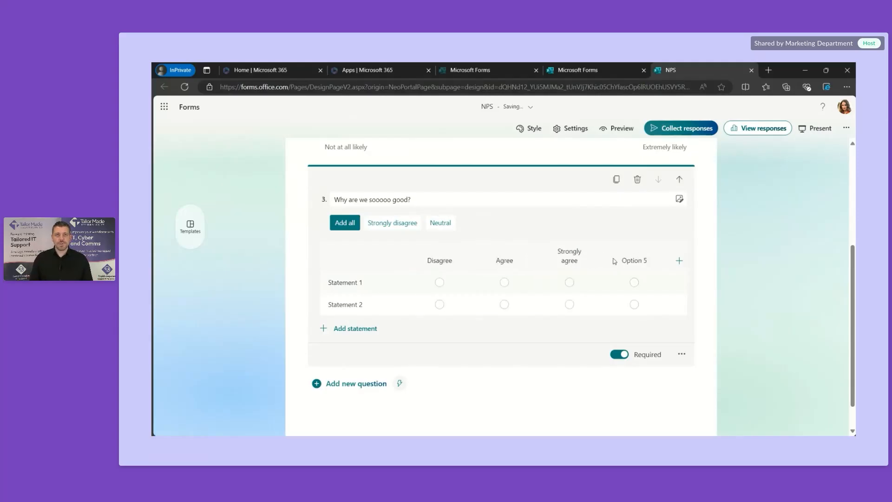
pyautogui.click(651, 261)
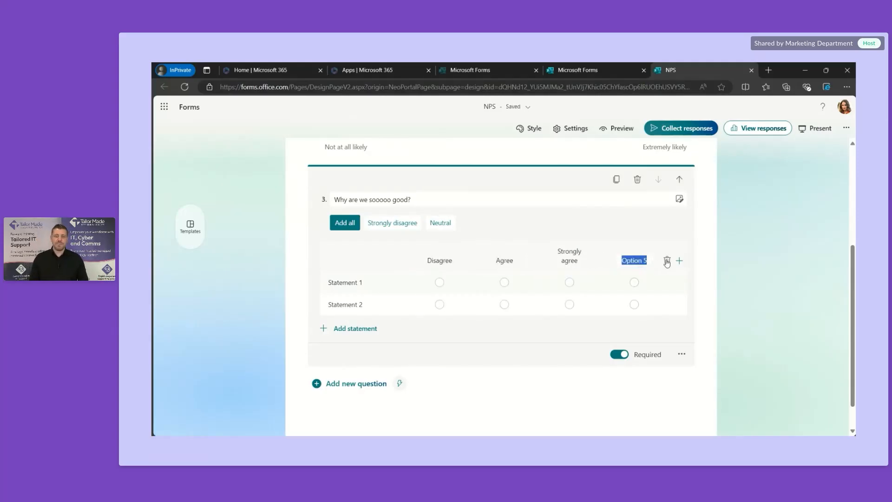
pyautogui.click(667, 262)
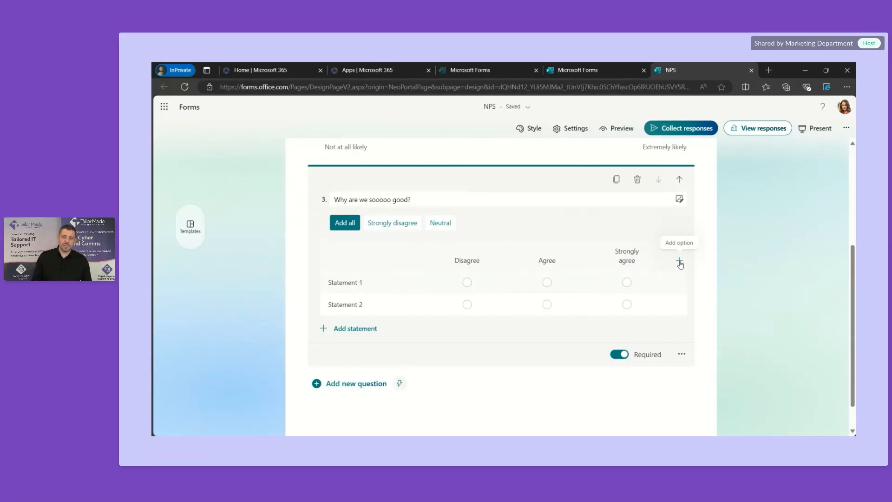
pyautogui.click(680, 261)
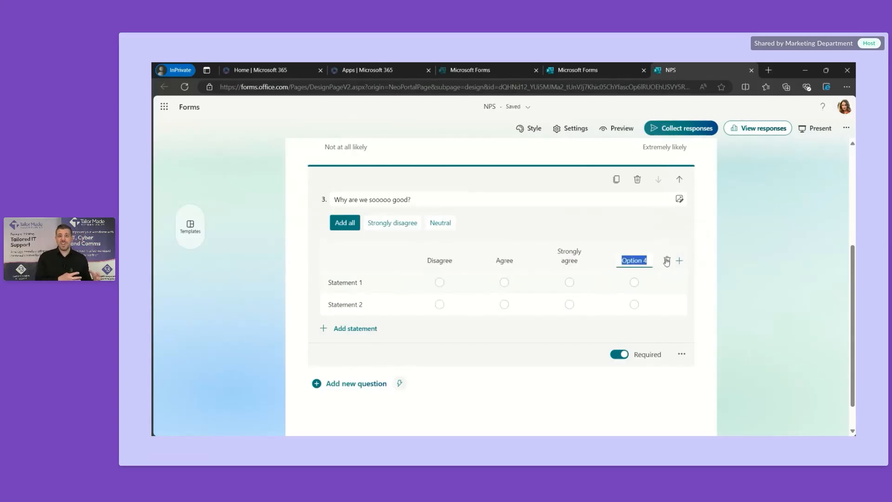
pyautogui.click(667, 261)
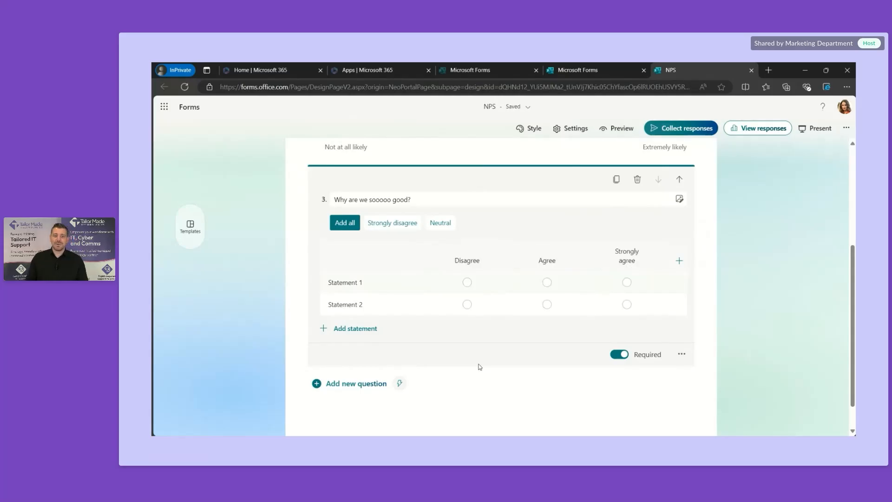
# Step: Name question 3's statements Speed and Service, and add a third statement, People
pyautogui.click(360, 283)
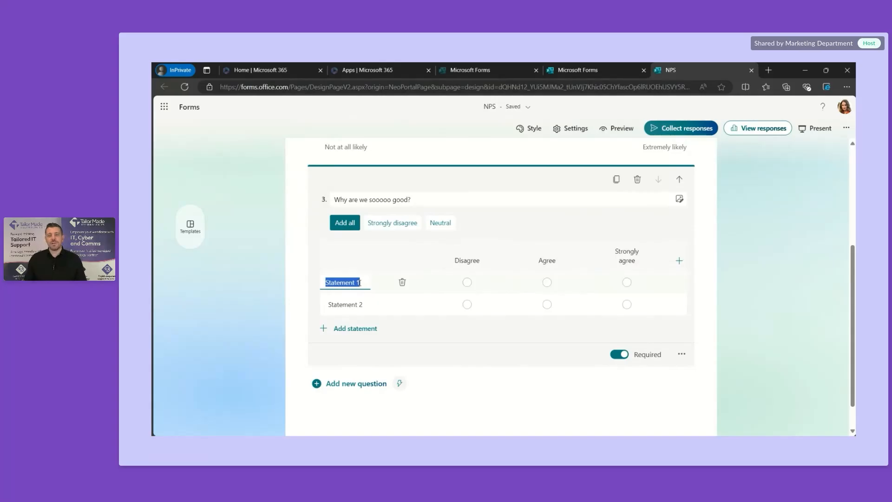
pyautogui.write('Speed')
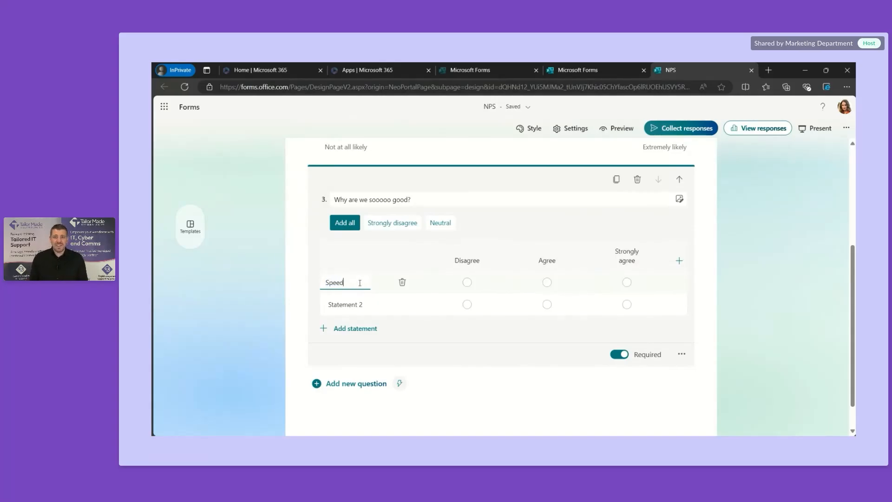
pyautogui.click(361, 303)
pyautogui.write('Service')
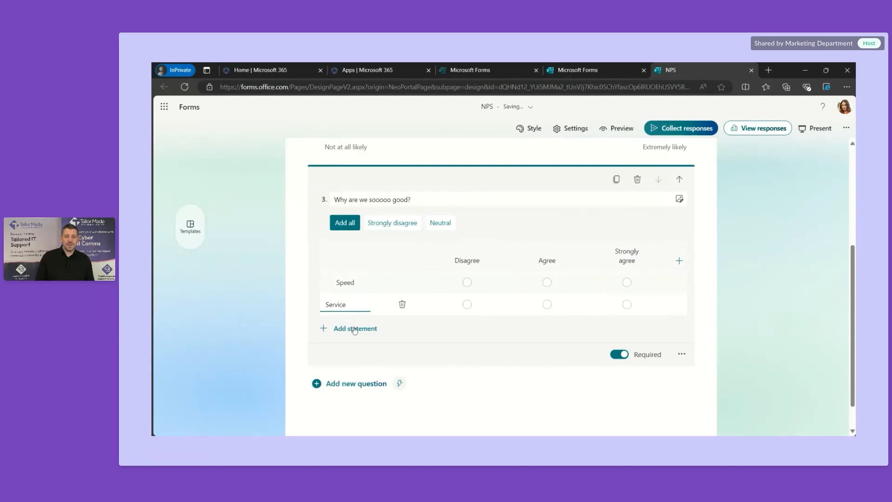
pyautogui.click(354, 328)
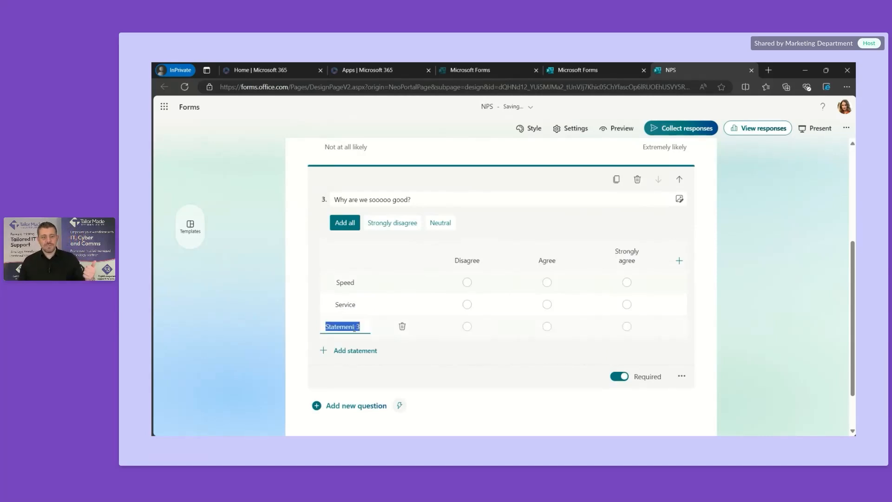
pyautogui.write('People')
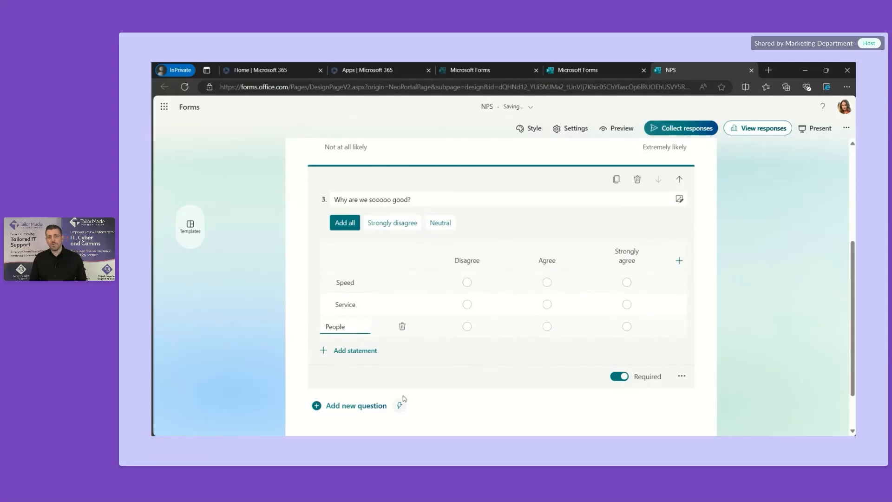
pyautogui.click(443, 415)
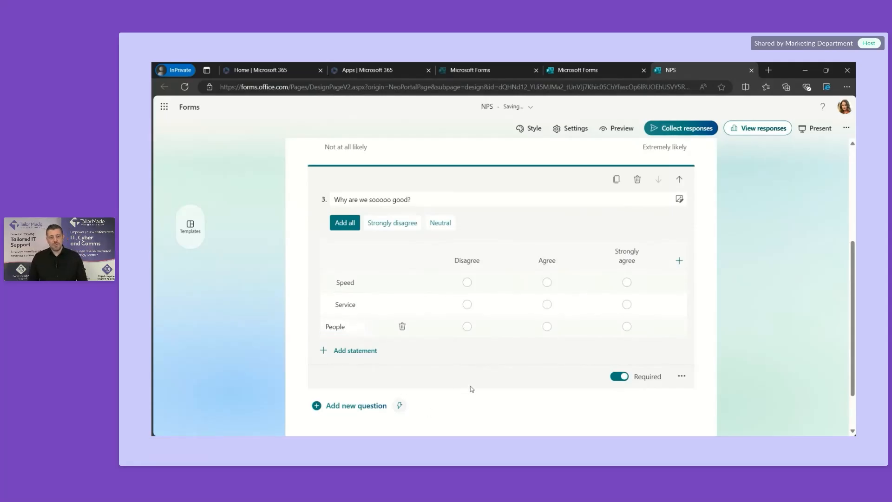
pyautogui.scroll(-2, 472, 389)
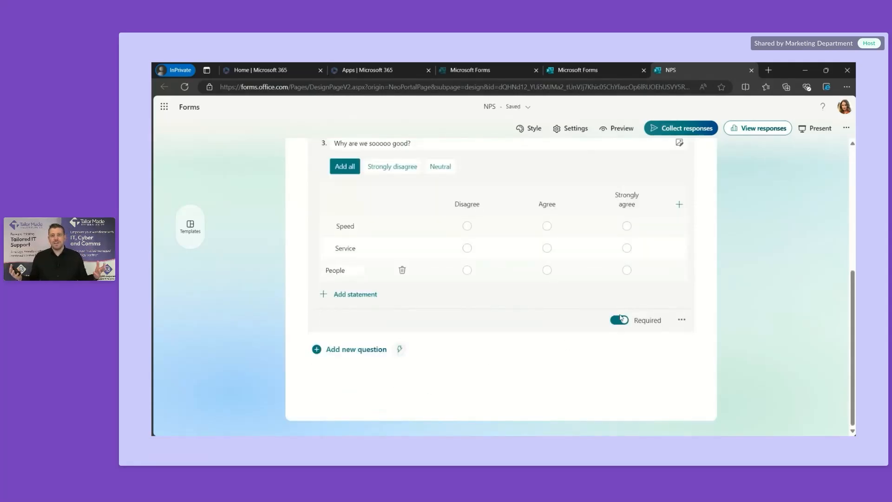
pyautogui.scroll(4, 548, 351)
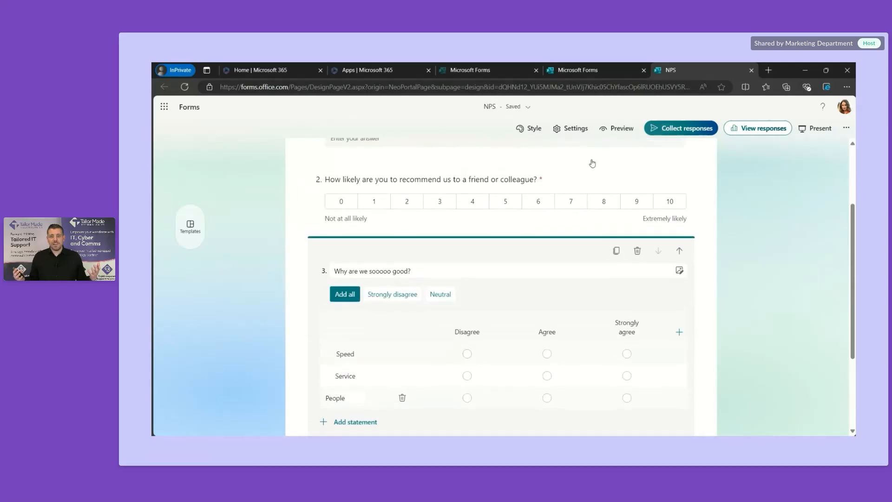
# Step: Preview several suggested form backgrounds: stars, illustrations, chairs and a person writing
pyautogui.click(535, 129)
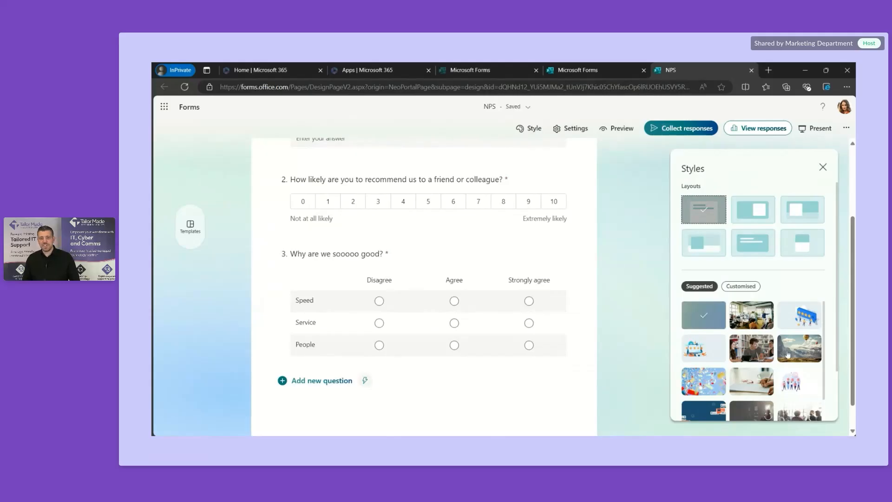
pyautogui.click(801, 320)
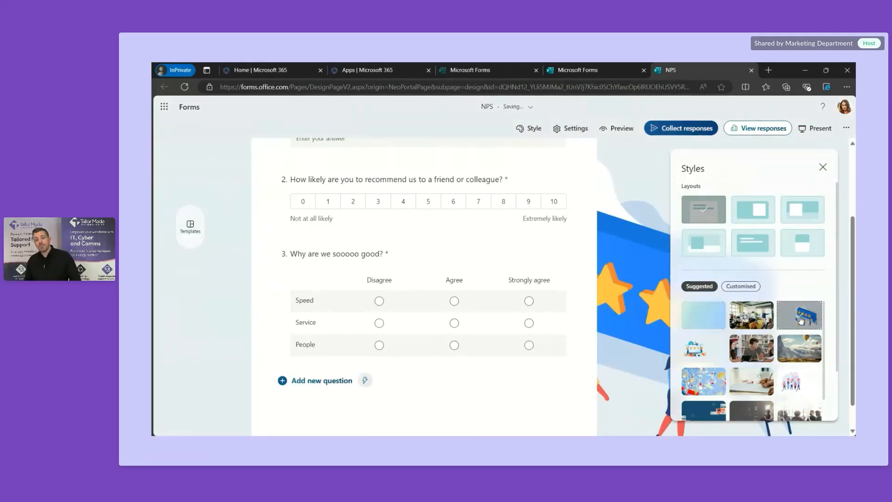
pyautogui.click(703, 349)
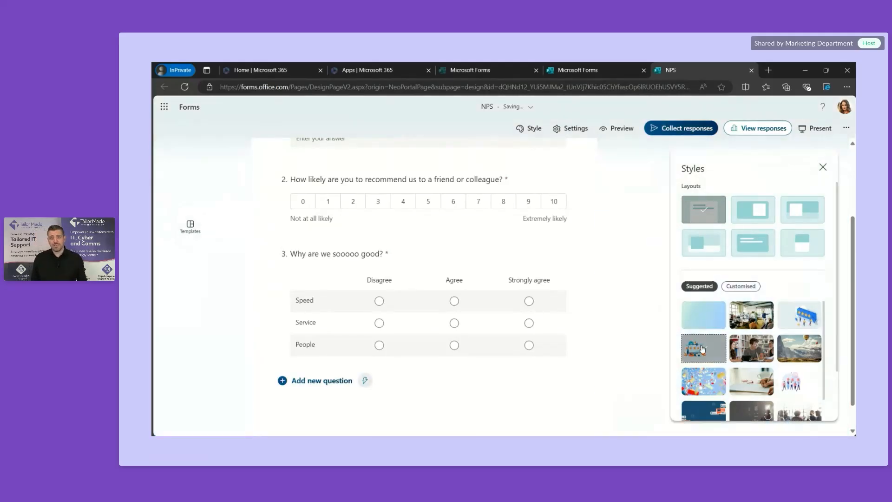
pyautogui.scroll(-2, 704, 351)
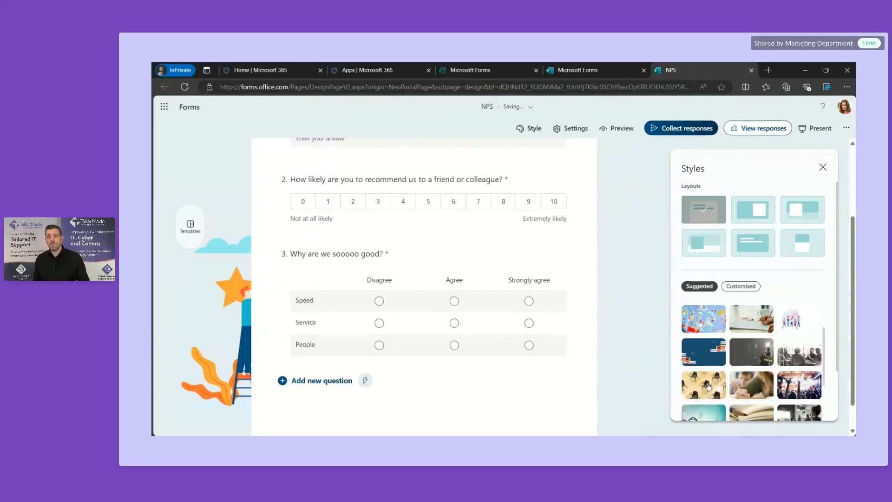
pyautogui.click(708, 386)
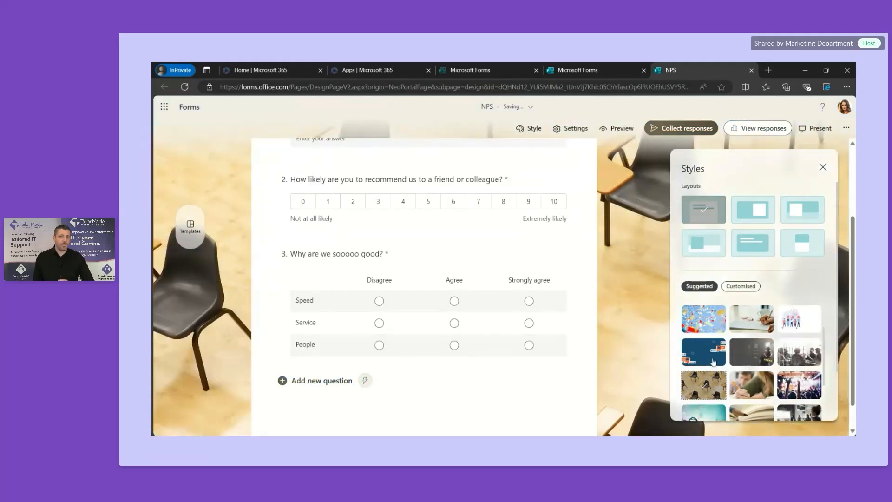
pyautogui.click(714, 362)
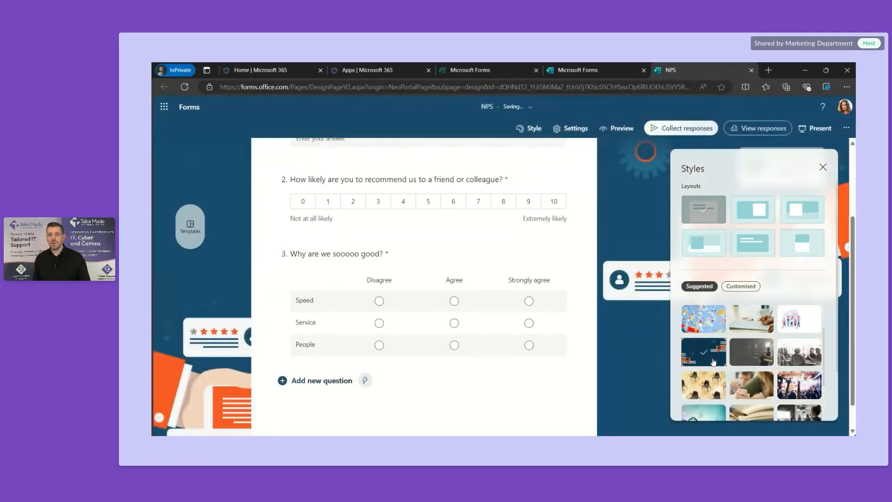
pyautogui.click(763, 388)
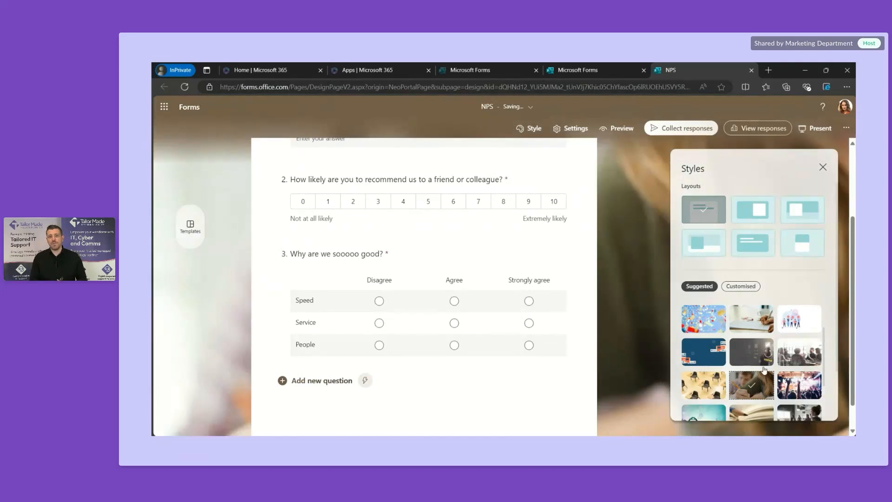
# Step: Try other layouts, settle on the dark smiley image background, and close the Styles panel
pyautogui.click(764, 210)
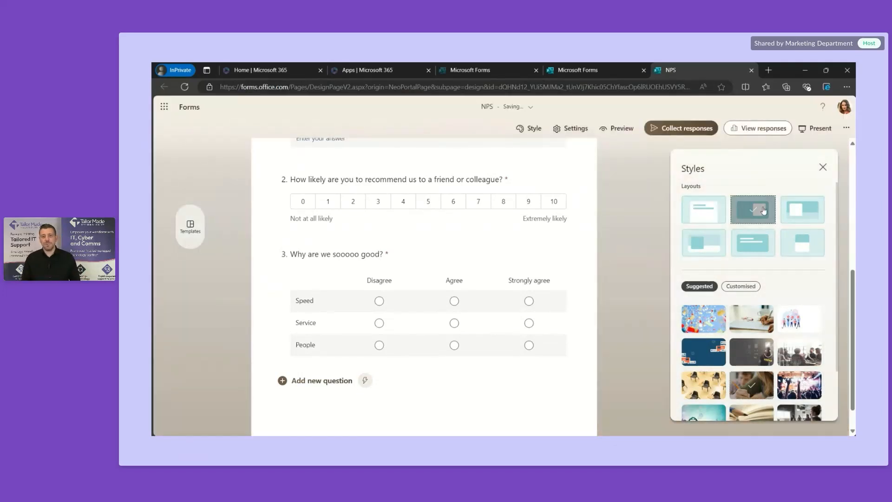
pyautogui.click(798, 215)
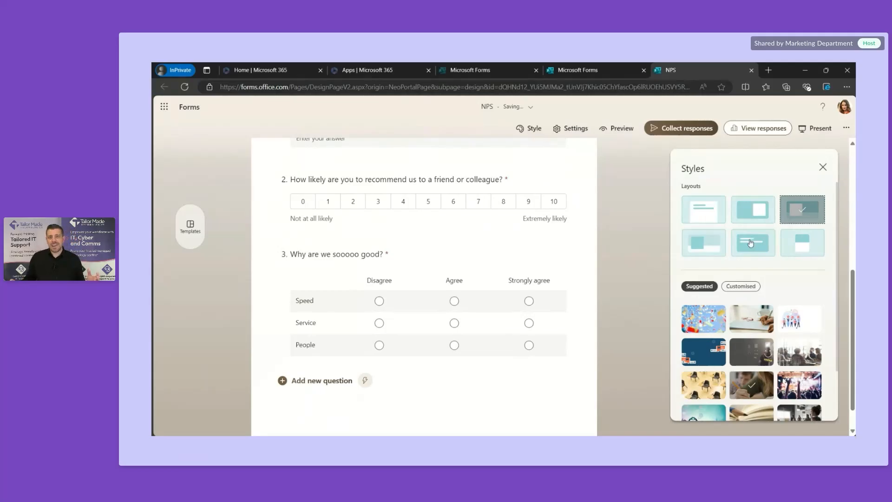
pyautogui.click(753, 357)
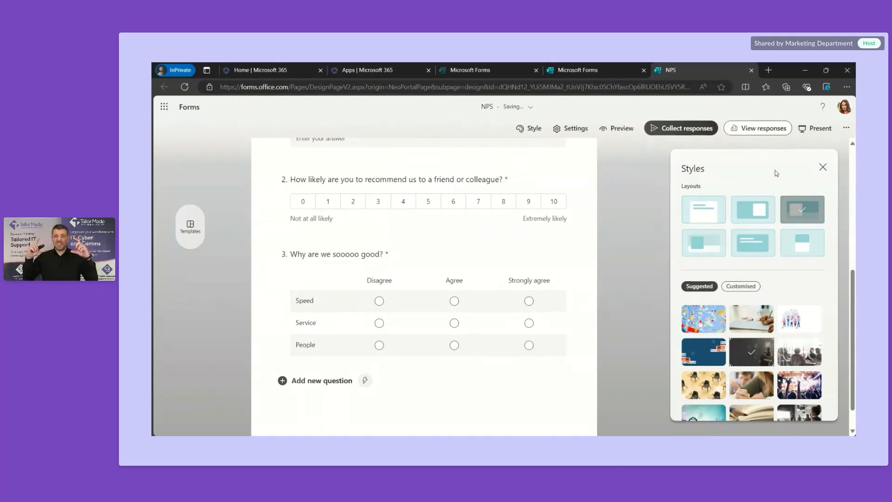
pyautogui.click(823, 167)
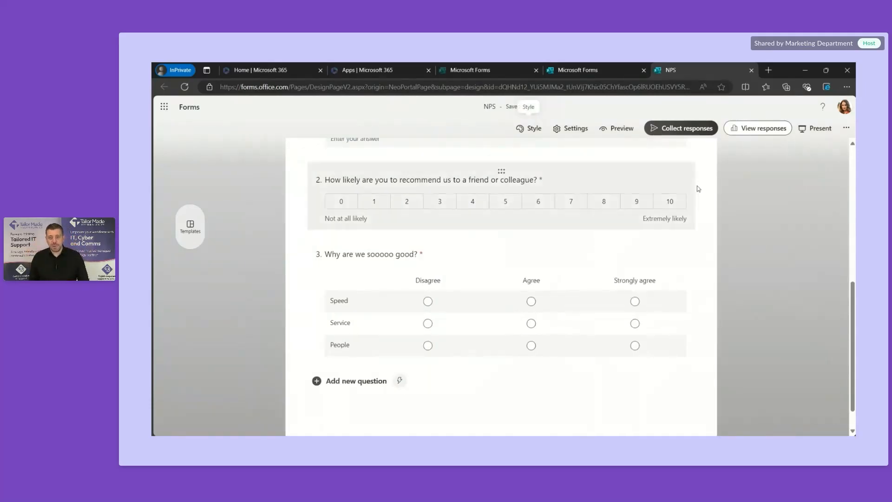
pyautogui.scroll(-1, 771, 317)
pyautogui.scroll(2, 771, 316)
pyautogui.scroll(5, 771, 317)
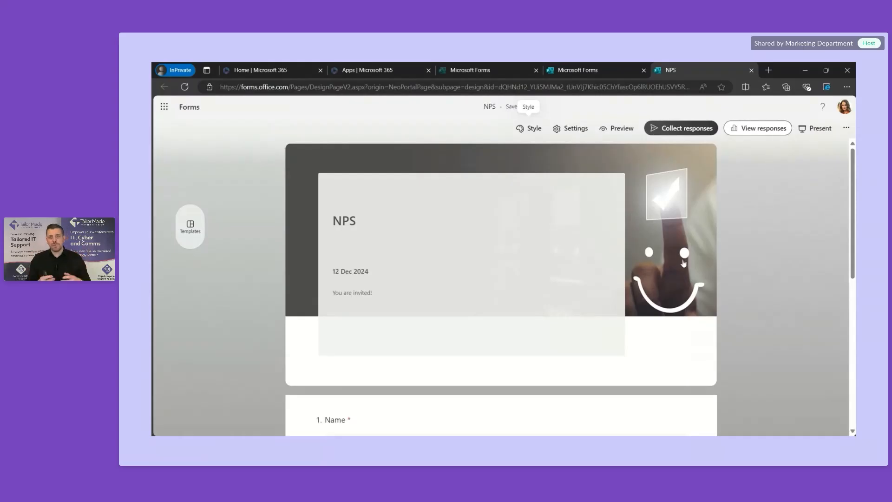
pyautogui.click(614, 132)
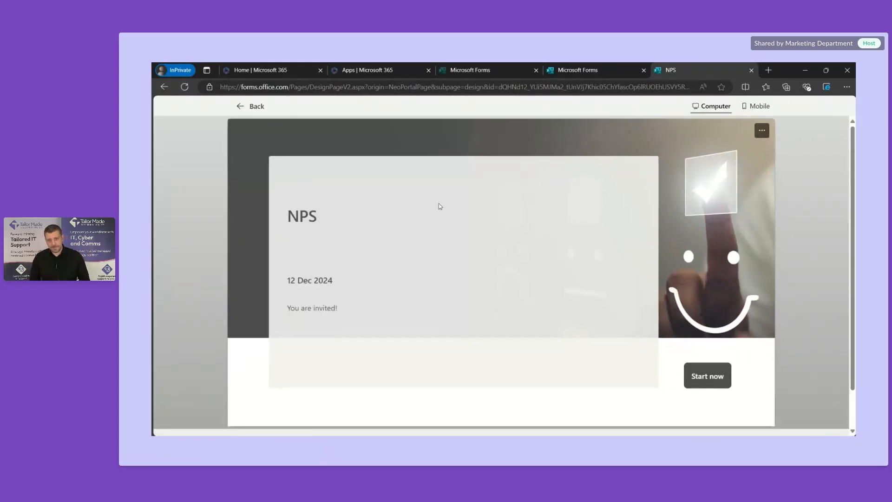
pyautogui.scroll(-2, 460, 292)
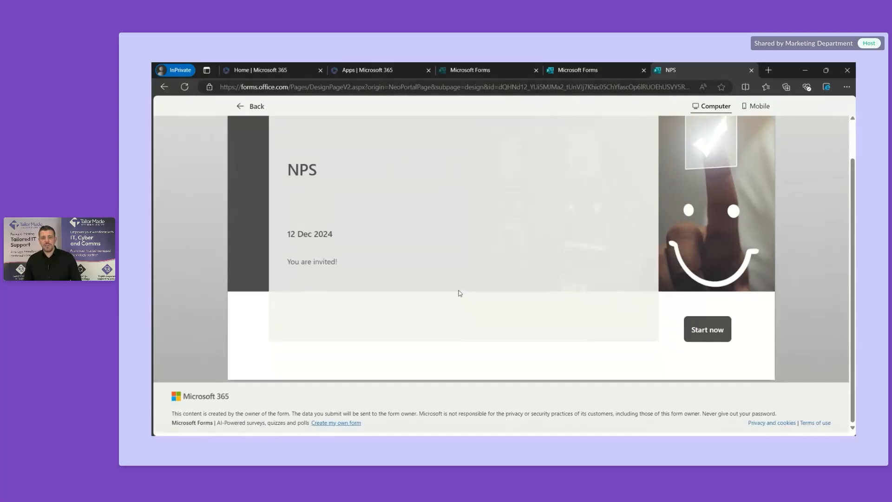
pyautogui.scroll(2, 470, 407)
pyautogui.moveTo(556, 444)
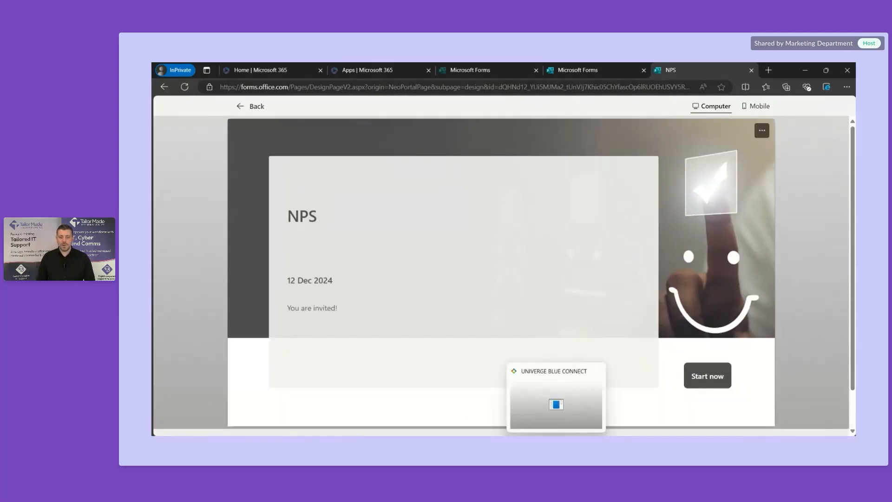
pyautogui.click(721, 386)
pyautogui.scroll(-4, 478, 284)
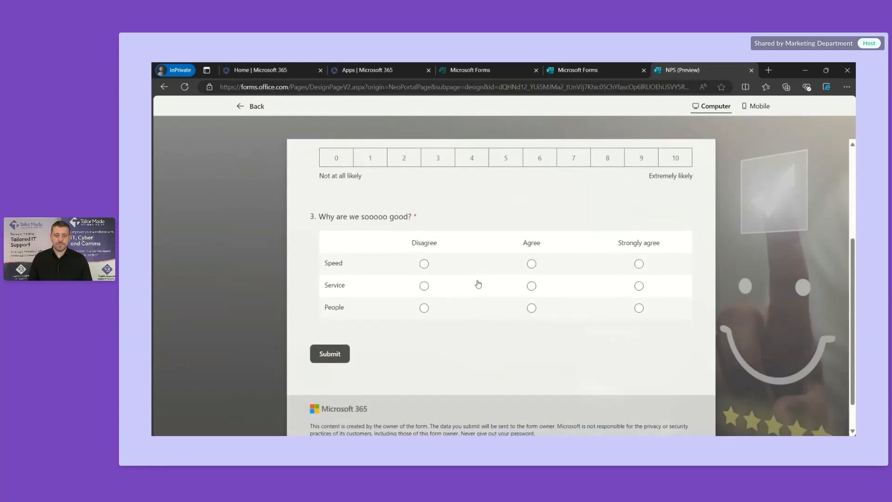
pyautogui.scroll(3, 479, 283)
pyautogui.scroll(1, 478, 283)
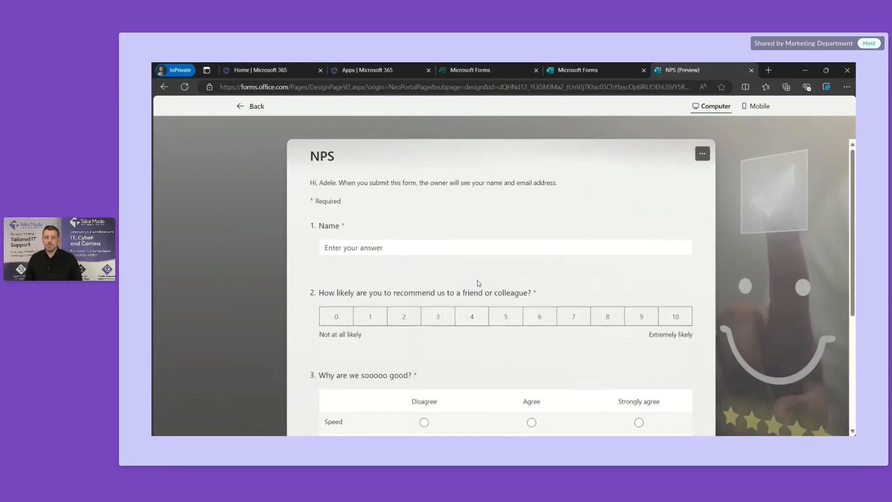
pyautogui.click(760, 112)
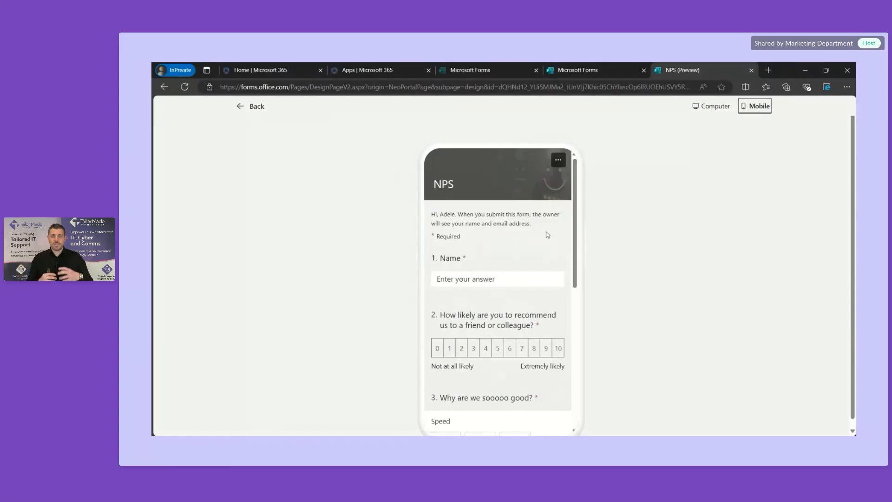
pyautogui.scroll(-5, 547, 235)
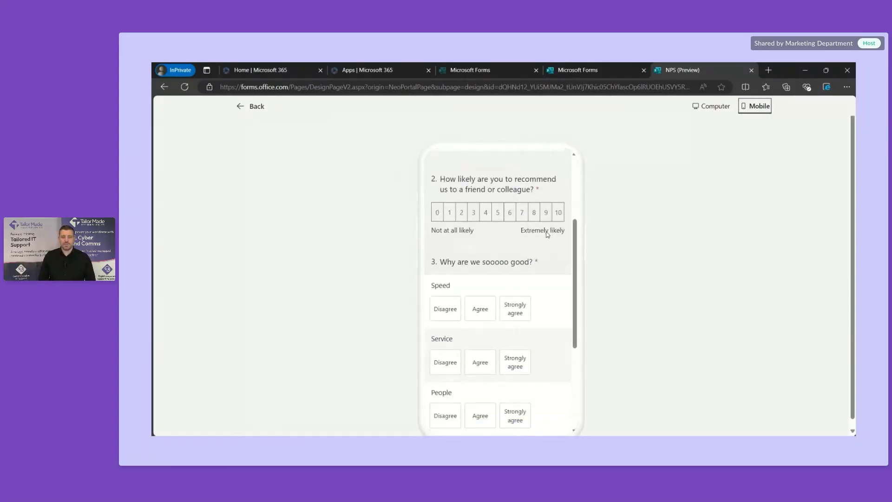
pyautogui.scroll(-1, 547, 235)
pyautogui.scroll(6, 548, 235)
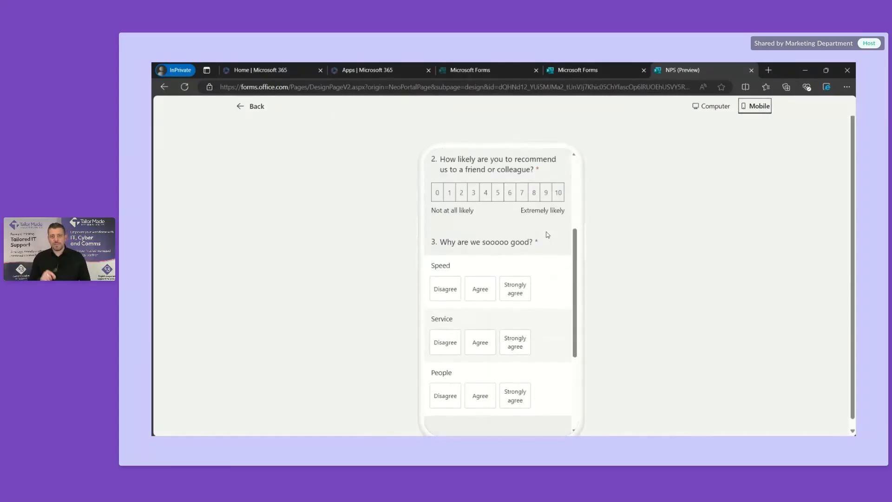
pyautogui.click(716, 107)
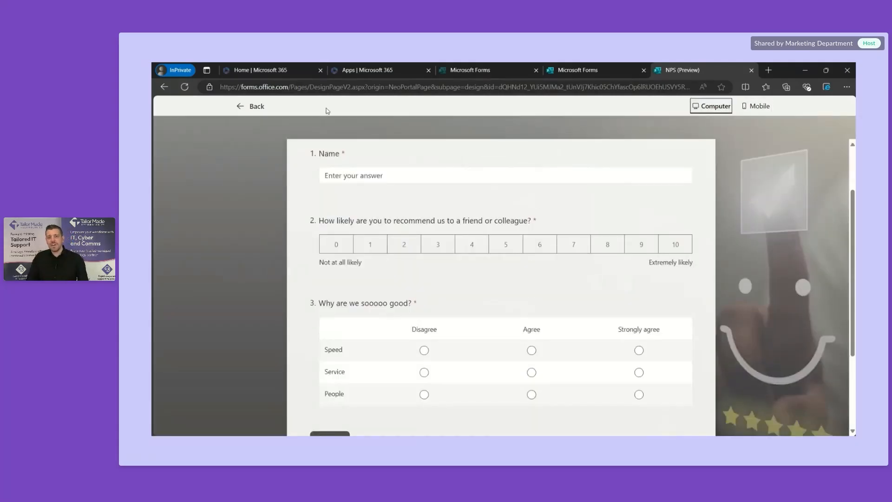
pyautogui.click(251, 106)
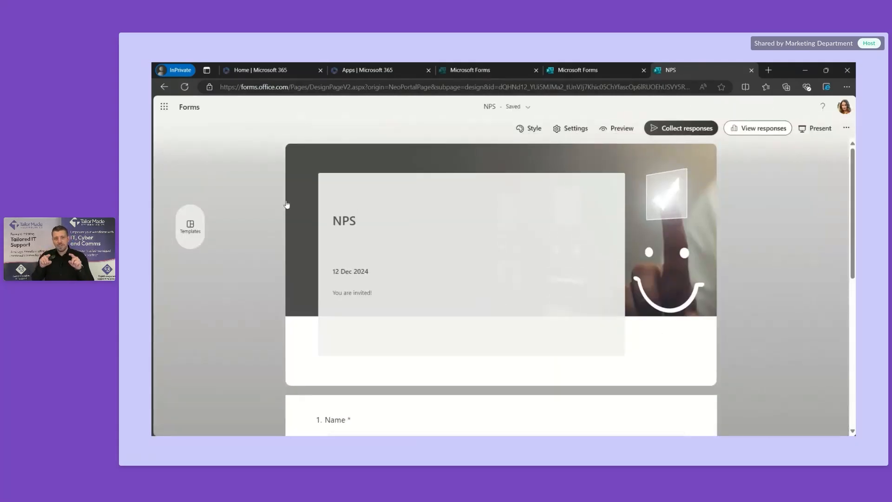
# Step: Copy the form's response link and preview its QR code
pyautogui.click(704, 128)
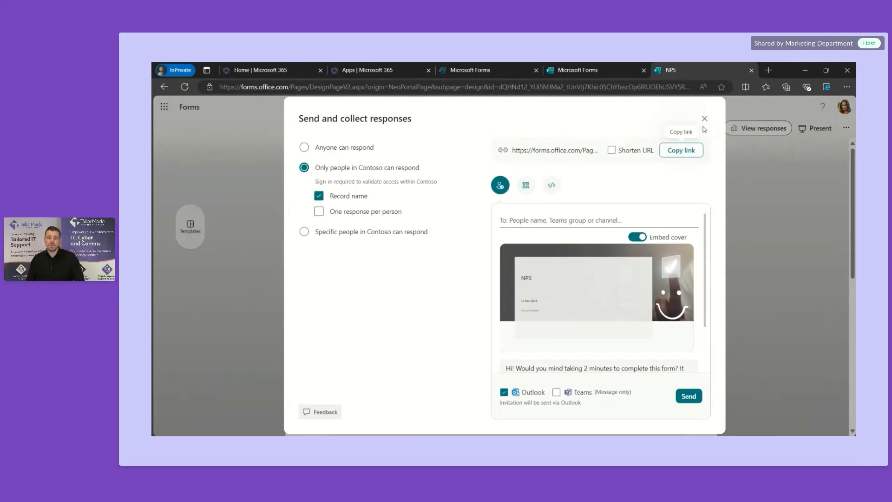
pyautogui.click(672, 154)
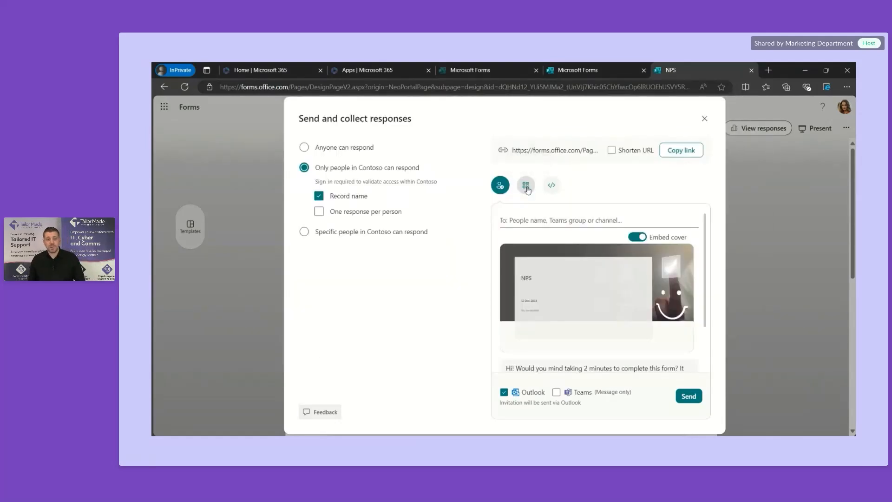
pyautogui.click(526, 186)
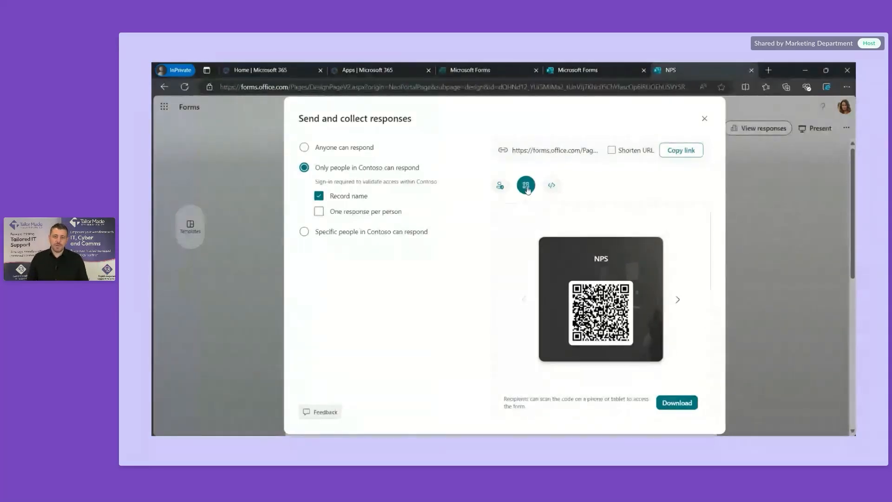
# Step: Copy the form's iframe embed code, then switch to the other Forms browser tab
pyautogui.click(551, 186)
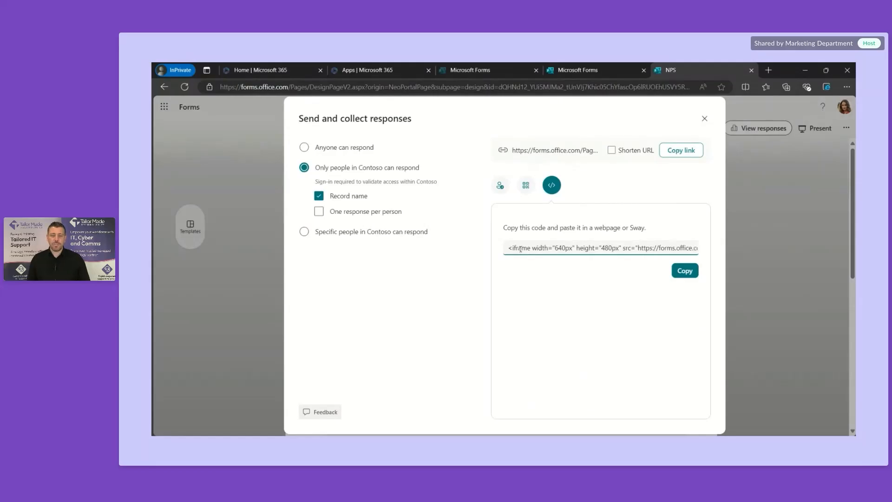
pyautogui.moveTo(506, 248); pyautogui.dragTo(651, 275)
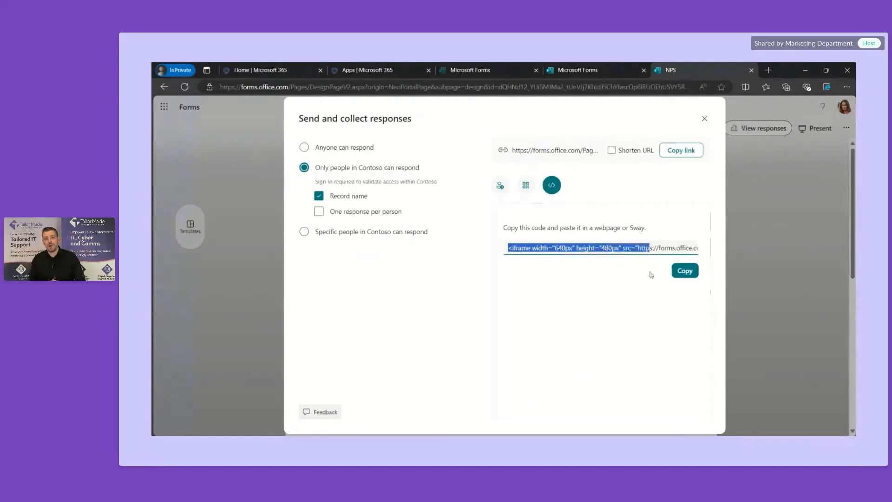
pyautogui.click(679, 271)
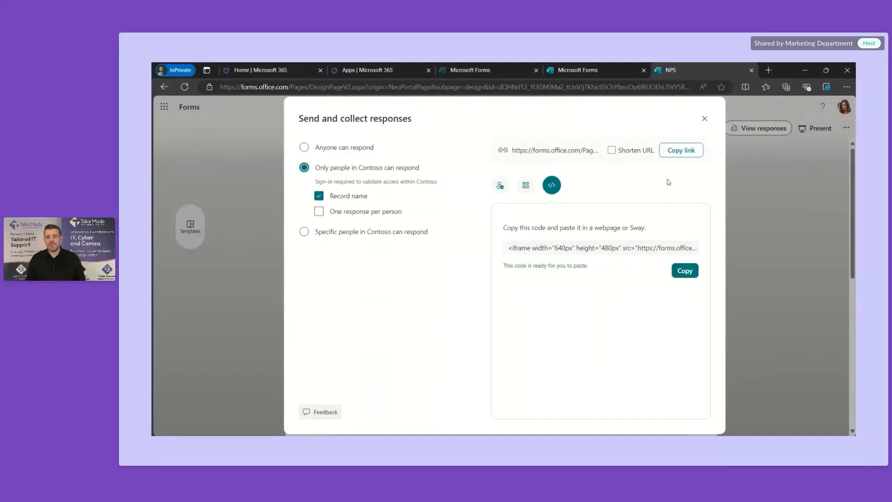
pyautogui.click(518, 66)
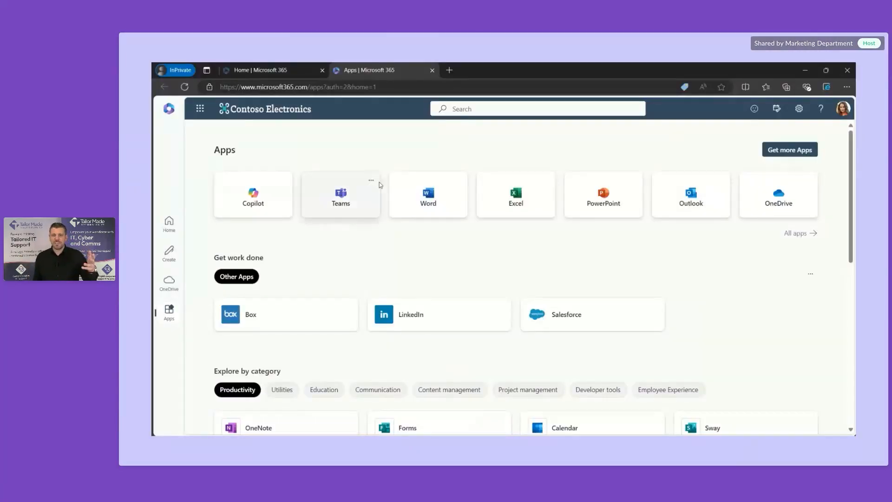
# Step: Launch Sway from the Explore by category section of the Microsoft 365 Apps page
pyautogui.scroll(-2, 459, 291)
pyautogui.scroll(-2, 459, 292)
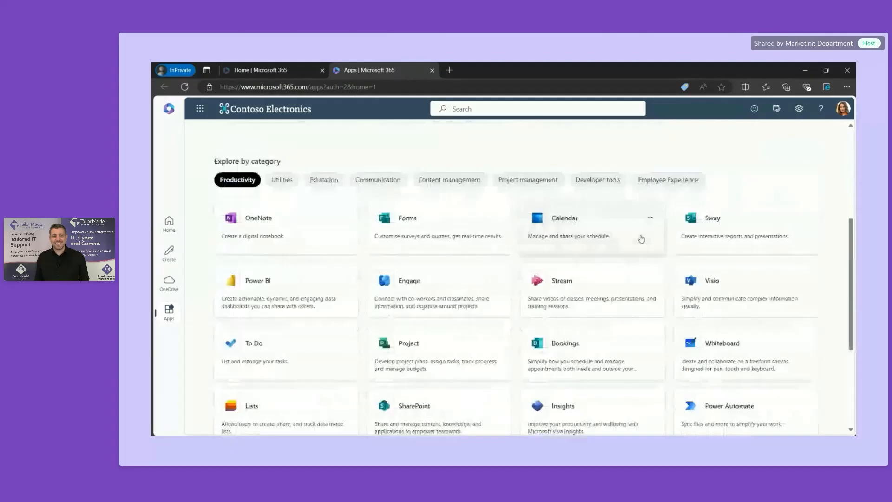
pyautogui.click(723, 223)
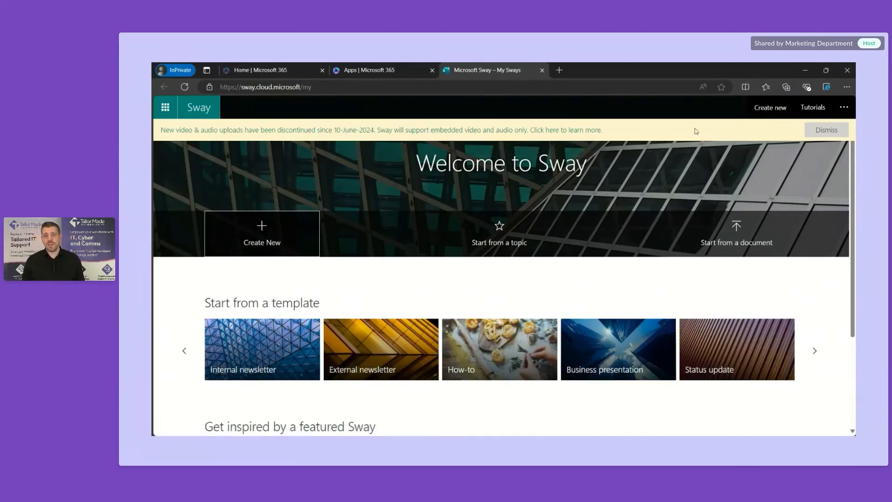
# Step: Dismiss the video notice, create a new Sway, and title it 'Product Launch'
pyautogui.click(829, 134)
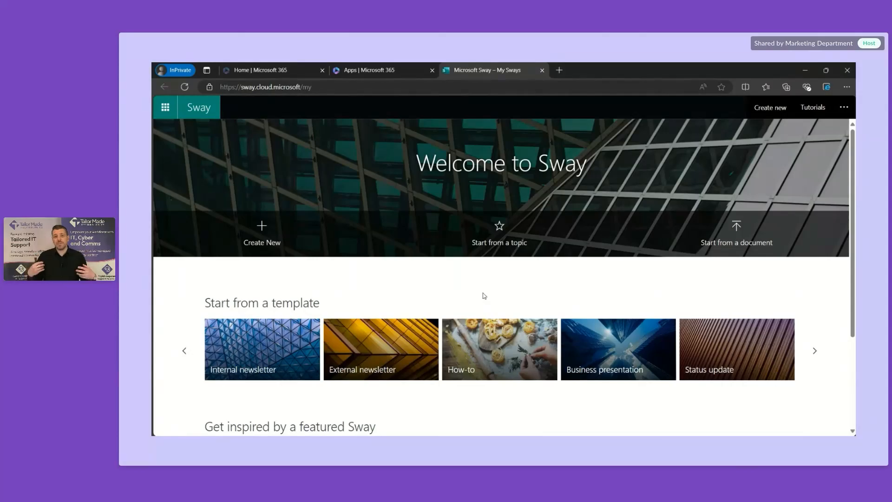
pyautogui.click(277, 250)
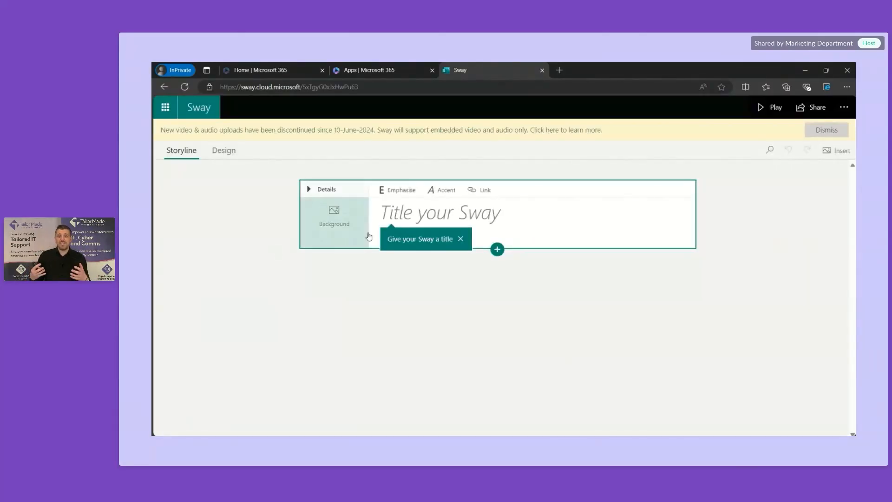
pyautogui.click(415, 220)
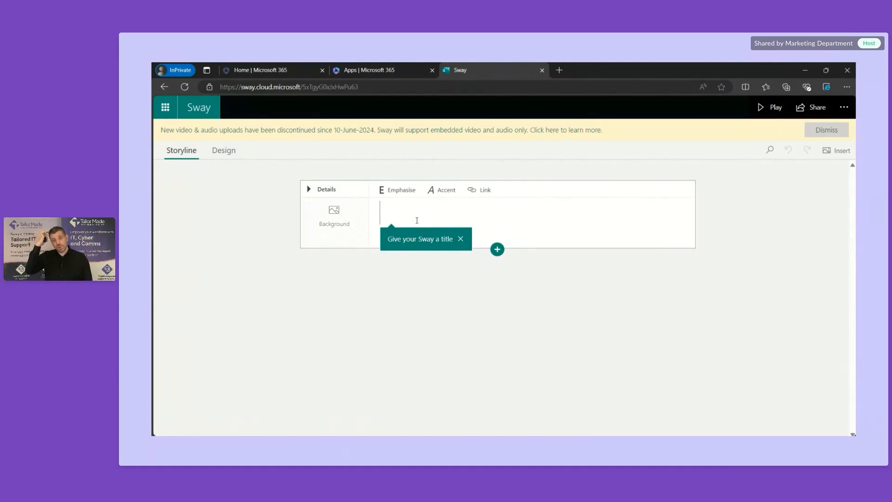
pyautogui.write('Produ')
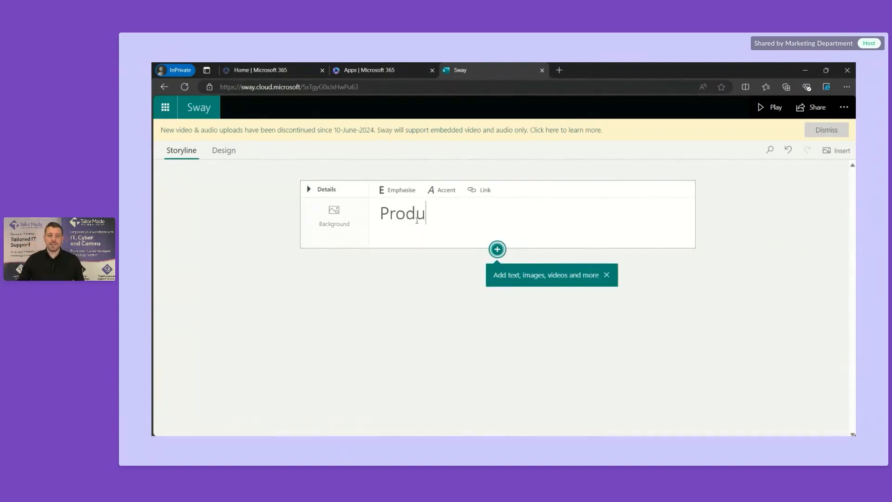
pyautogui.write('ct La')
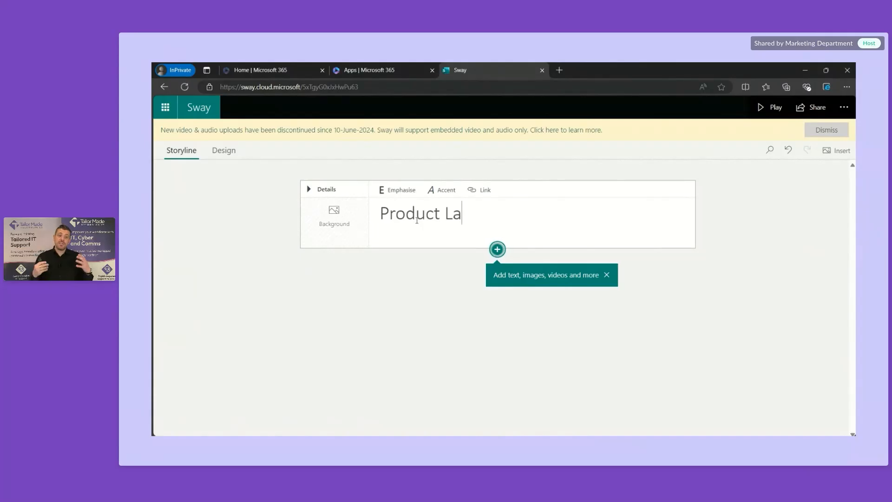
pyautogui.write('unch')
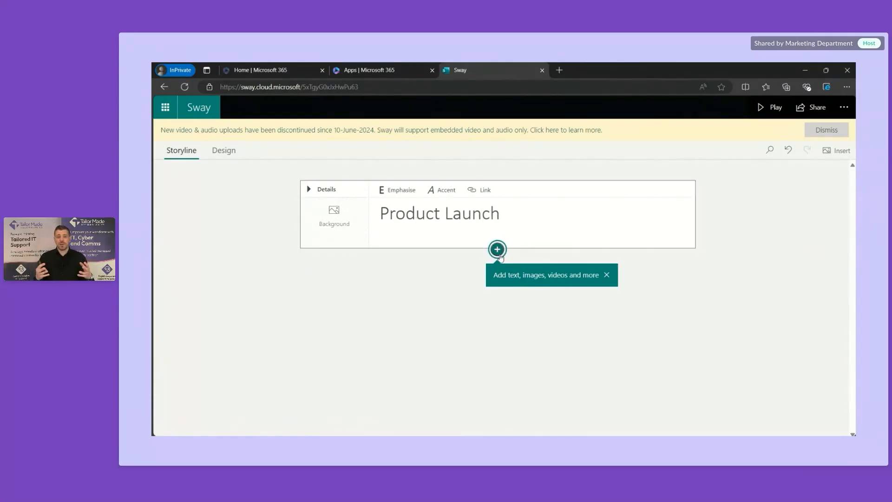
pyautogui.click(498, 252)
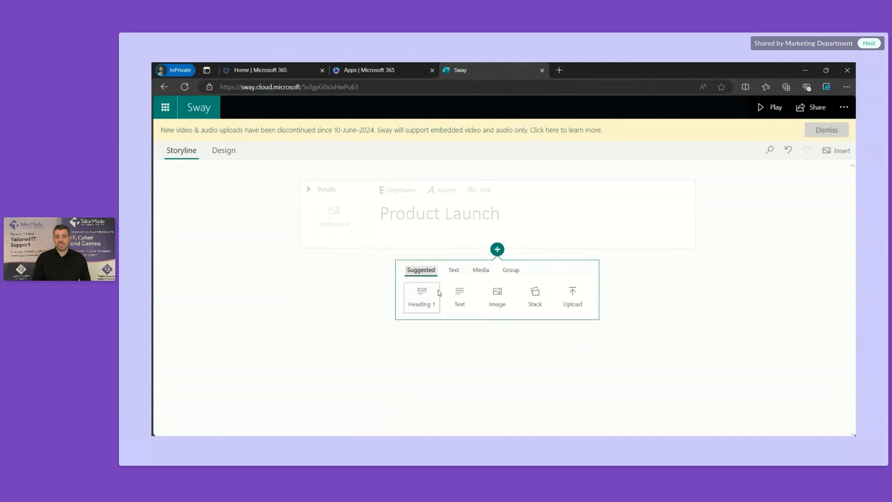
# Step: Search images for 'computer' and add the teal iMac and compact Macintosh photos as cards
pyautogui.click(500, 297)
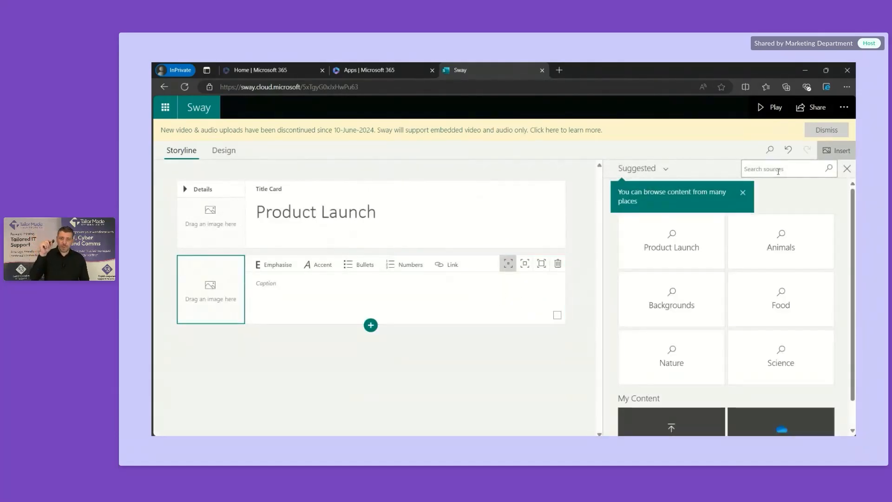
pyautogui.write('computer')
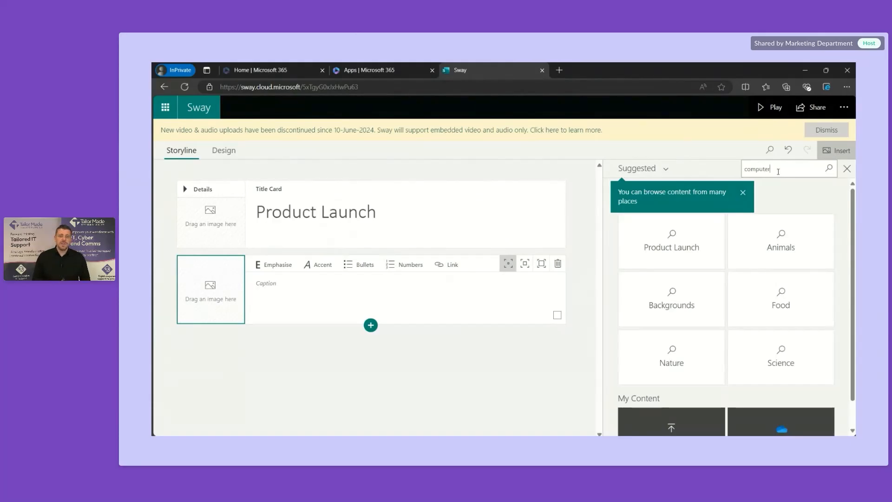
pyautogui.press('Return')
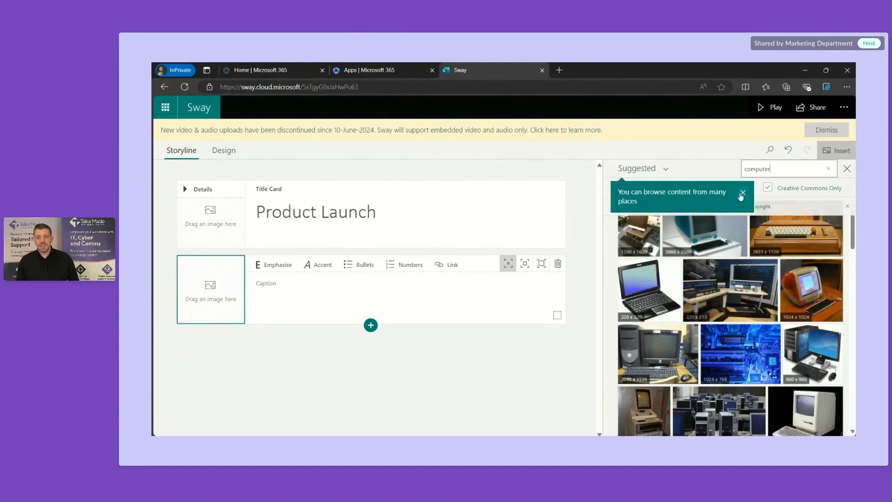
pyautogui.click(743, 194)
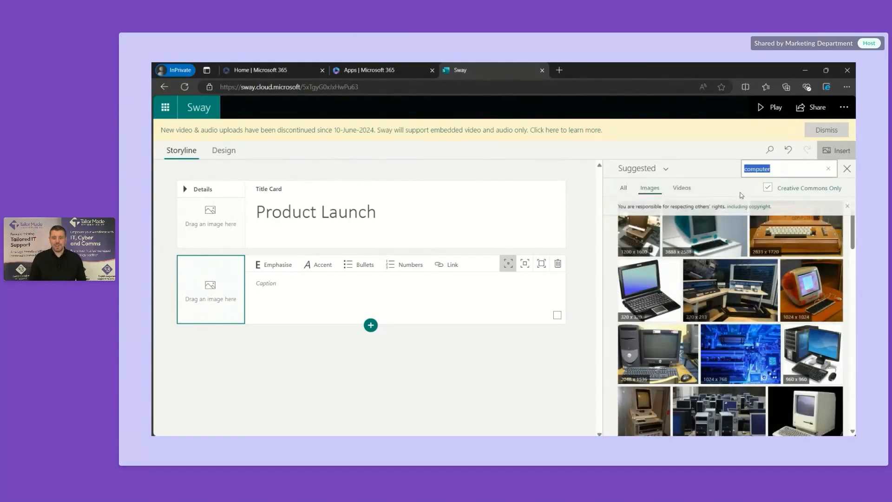
pyautogui.click(722, 247)
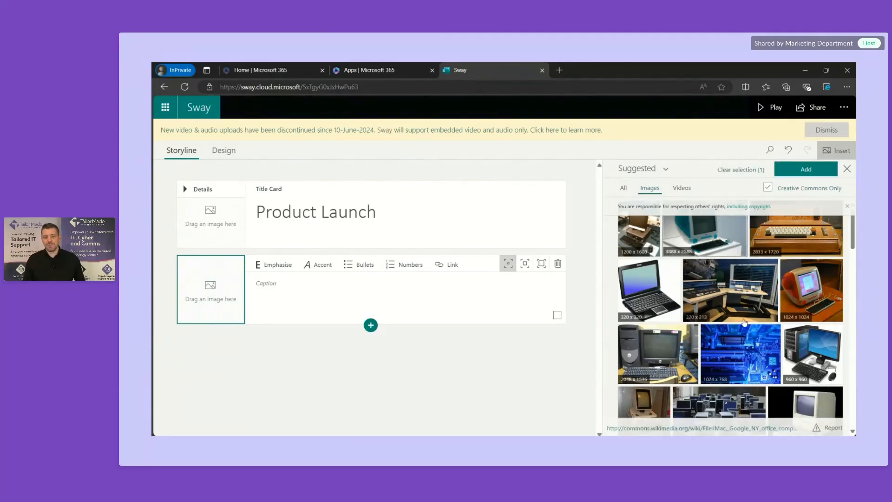
pyautogui.click(818, 400)
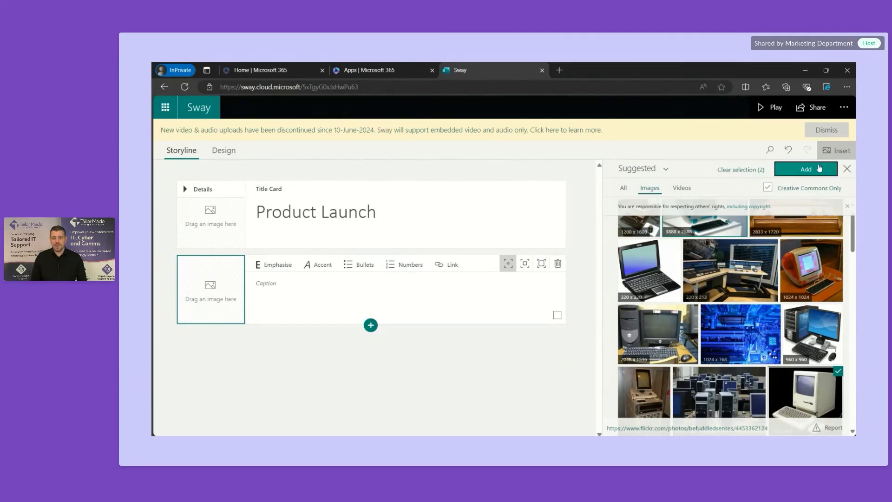
pyautogui.click(819, 168)
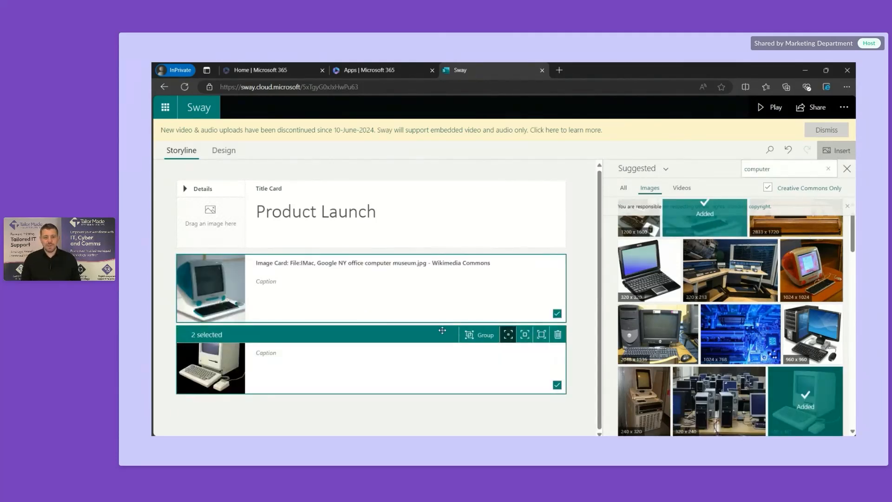
pyautogui.click(388, 410)
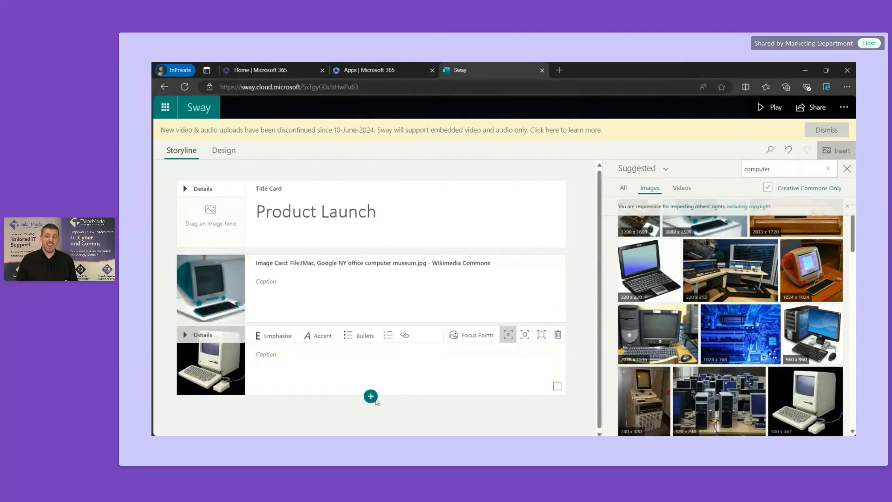
# Step: Add a first-level heading section and select all the iMac press-release notes text
pyautogui.click(371, 396)
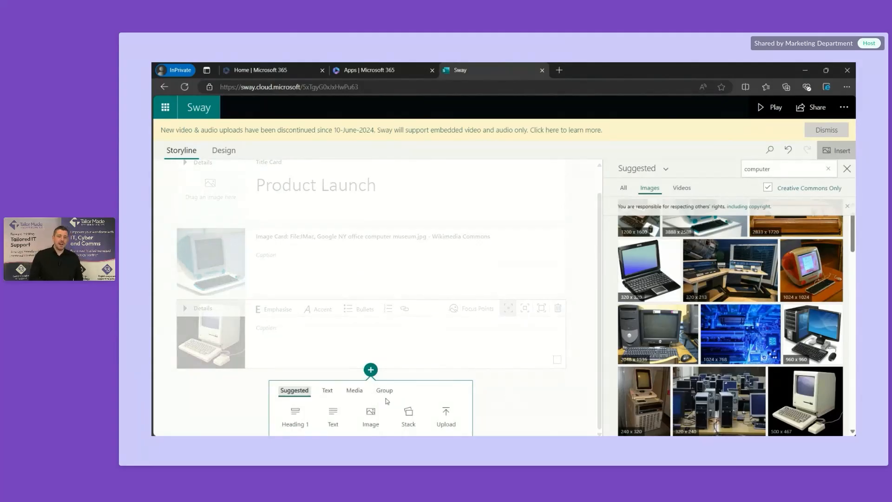
pyautogui.click(299, 413)
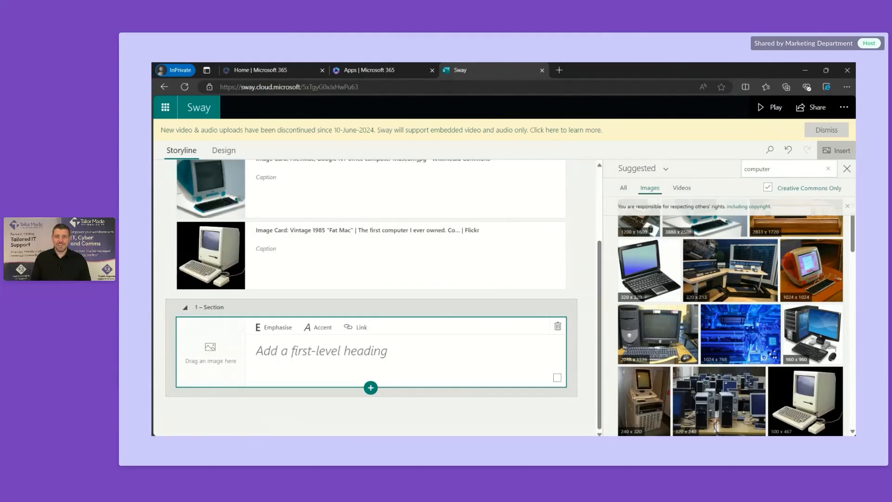
pyautogui.moveTo(617, 445)
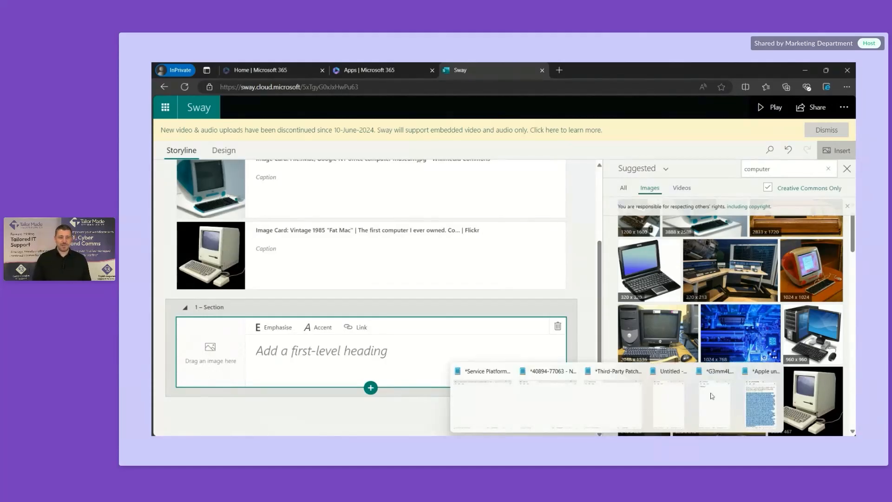
pyautogui.click(761, 400)
pyautogui.scroll(1, 326, 200)
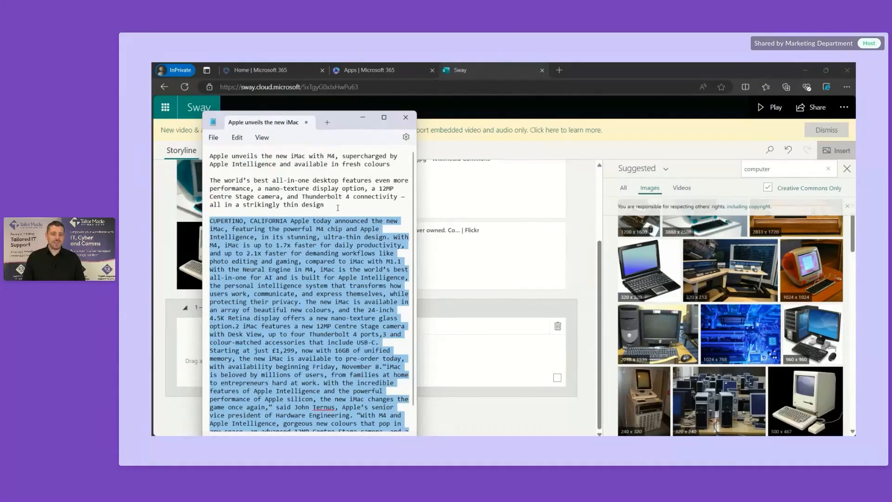
pyautogui.hotkey('ctrl', 'a')
pyautogui.hotkey('ctrl', 'c')
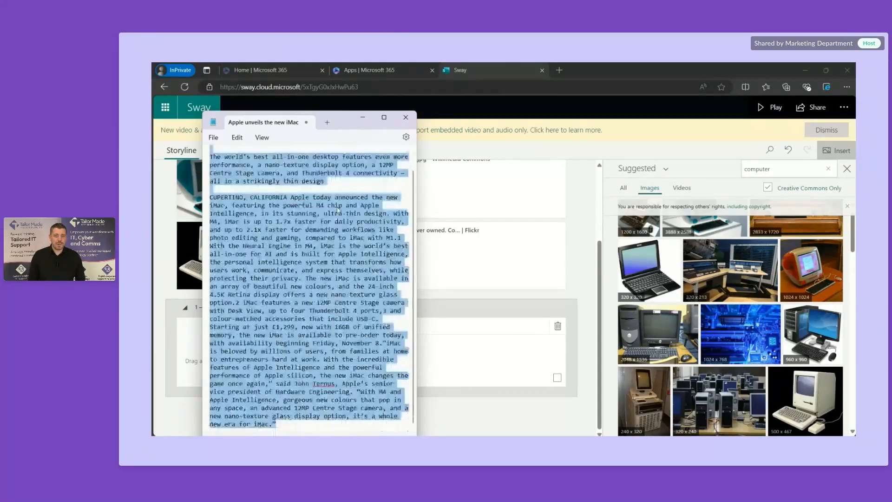
# Step: Add a text card under the heading and paste the iMac press-release text into it
pyautogui.click(473, 366)
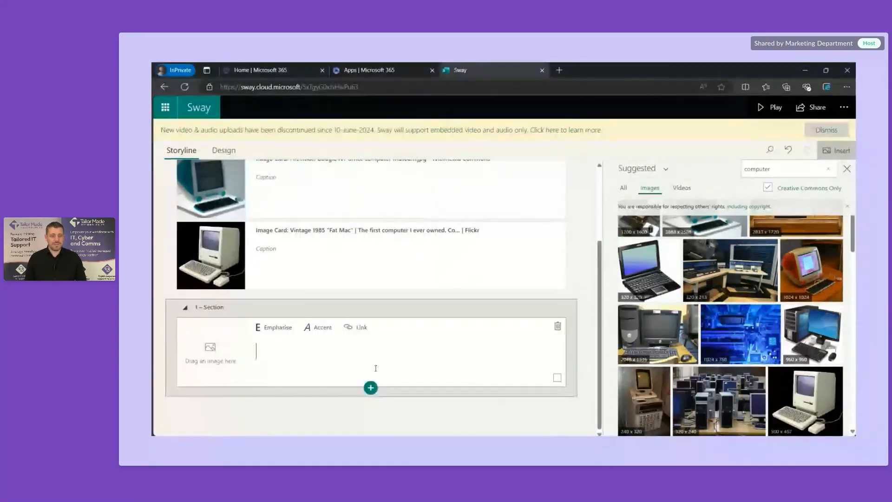
pyautogui.click(370, 388)
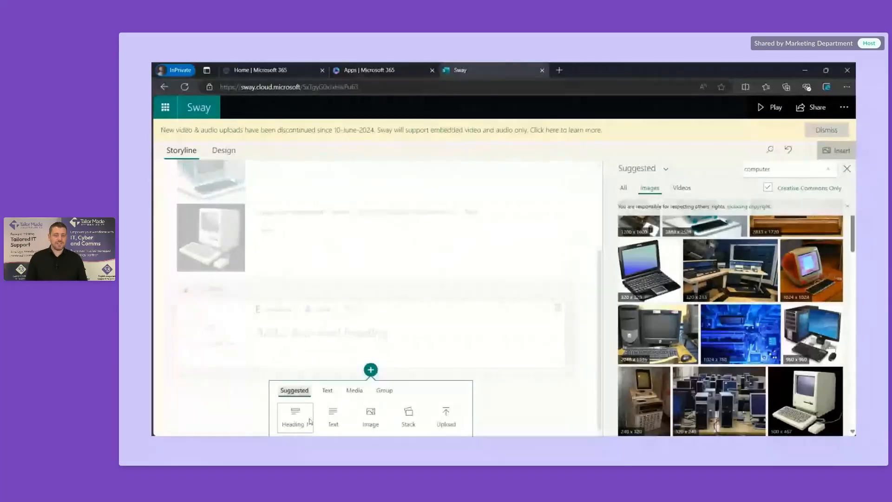
pyautogui.click(333, 417)
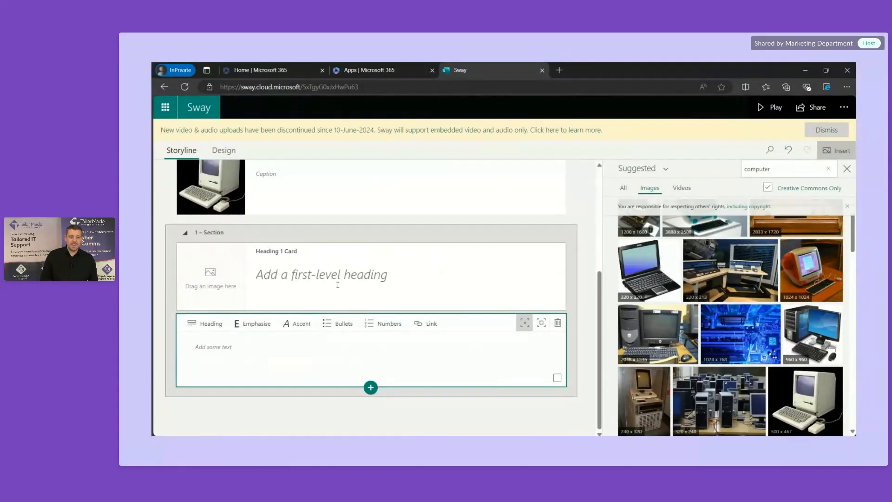
pyautogui.click(315, 365)
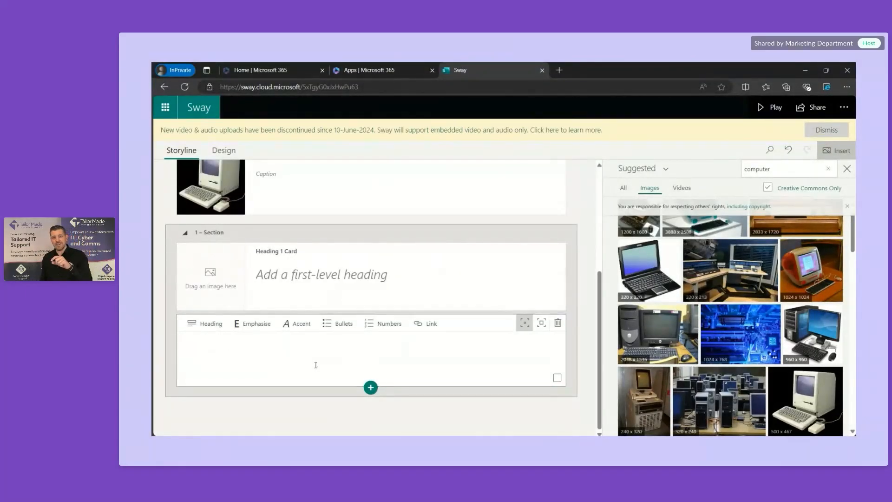
pyautogui.hotkey('ctrl', 'v')
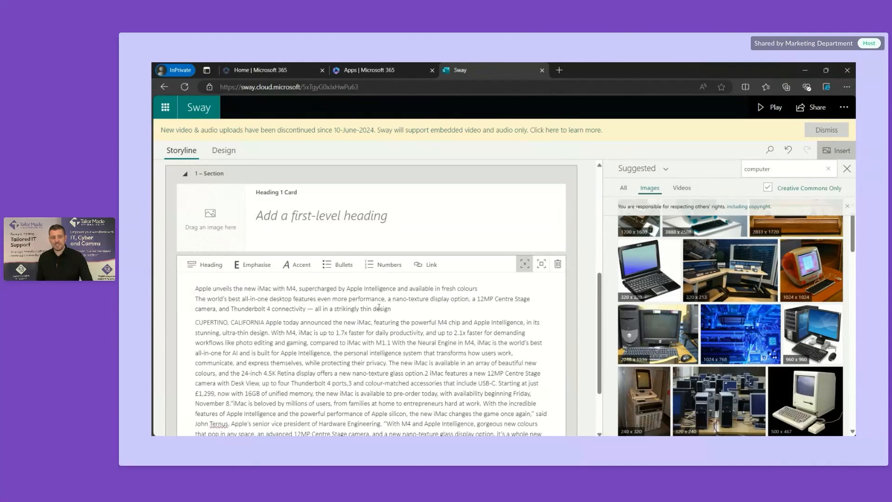
# Step: Move 'The world's best' lines out of the text card into the heading card
pyautogui.moveTo(392, 309); pyautogui.dragTo(237, 285)
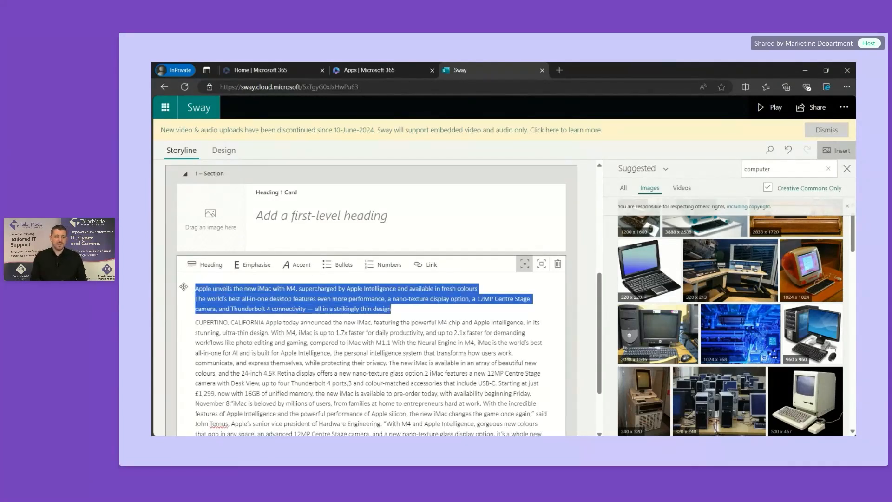
pyautogui.moveTo(183, 286); pyautogui.dragTo(183, 284)
pyautogui.hotkey('ctrl', 'x')
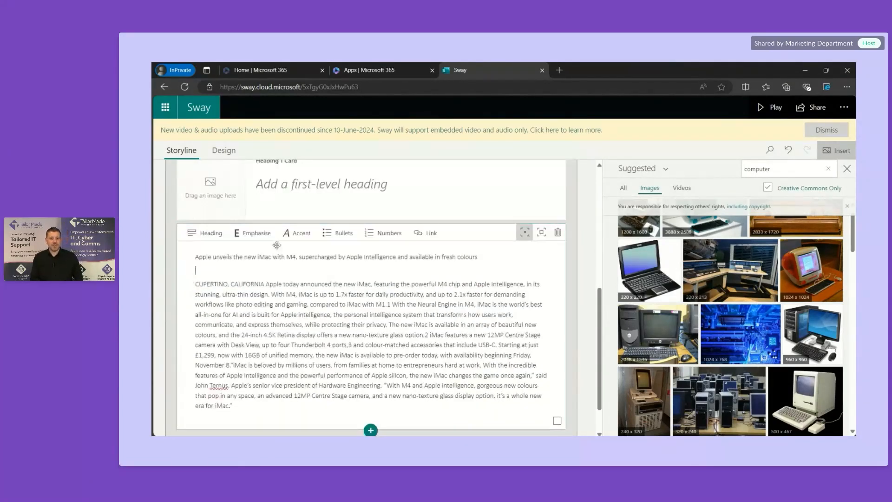
pyautogui.click(331, 186)
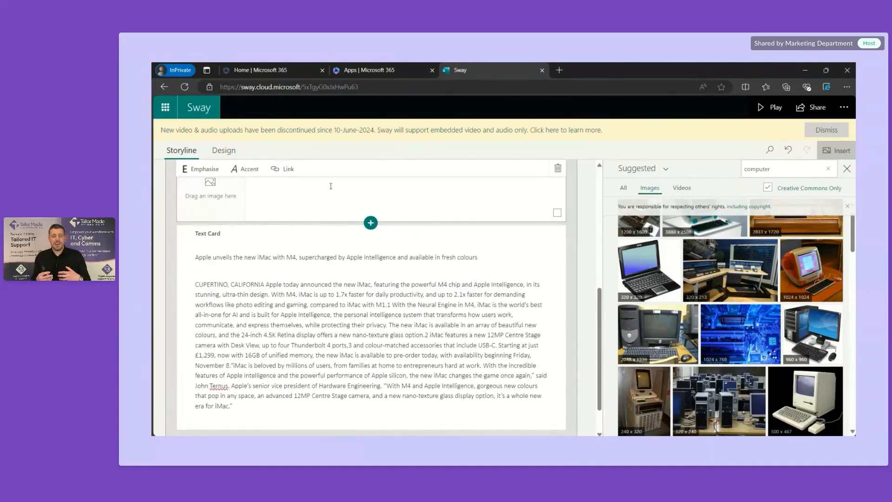
pyautogui.scroll(3, 331, 198)
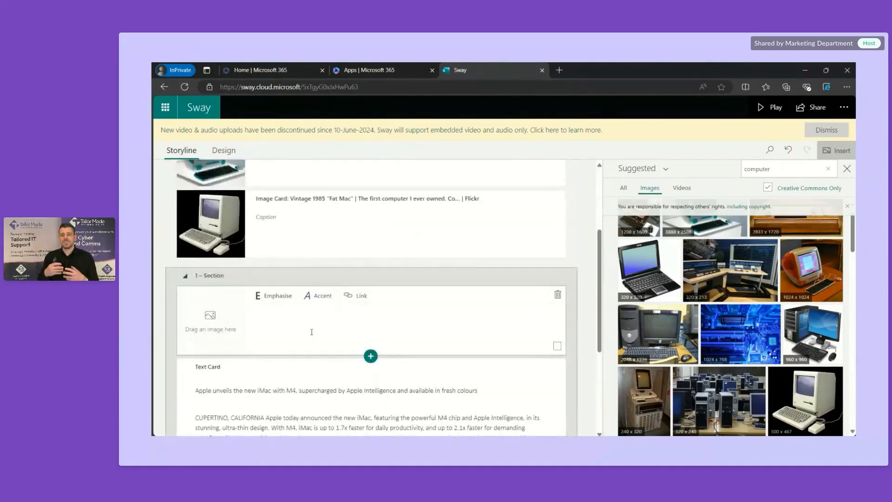
pyautogui.hotkey('ctrl', 'v')
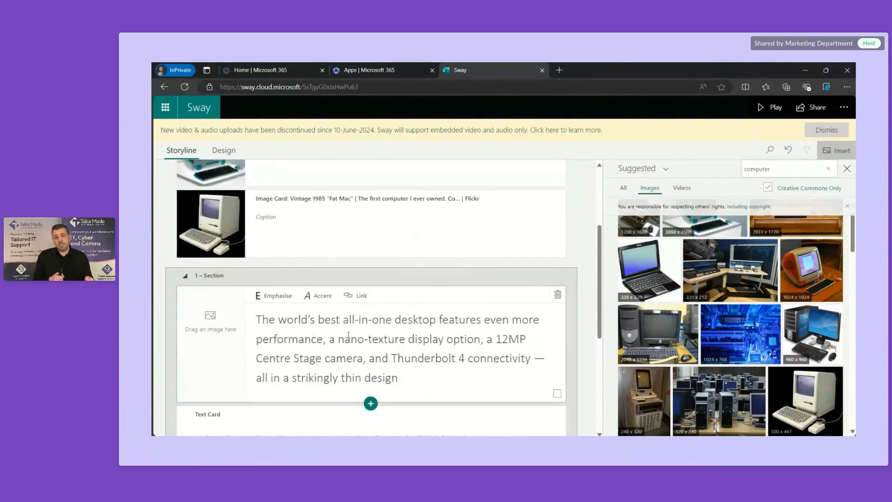
# Step: Delete the 'Apple unveils' line from the press-release text card
pyautogui.scroll(-3, 348, 335)
pyautogui.scroll(2, 349, 335)
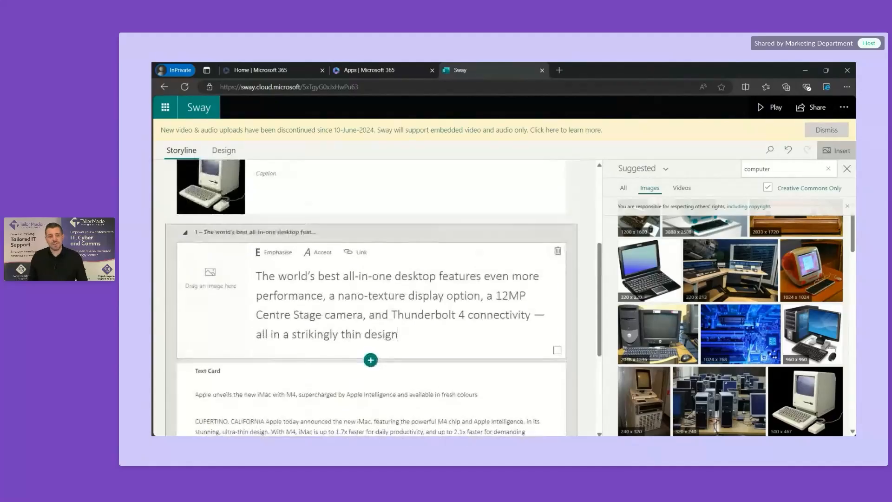
pyautogui.scroll(-1, 347, 333)
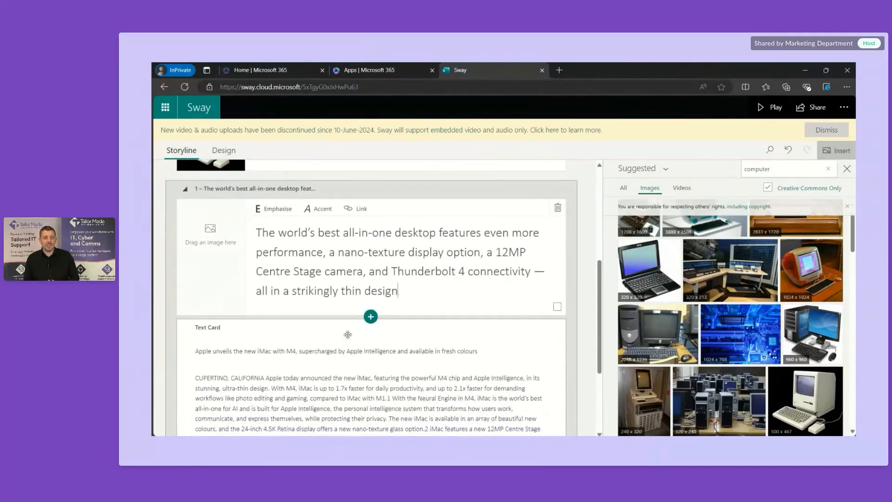
pyautogui.scroll(-2, 347, 335)
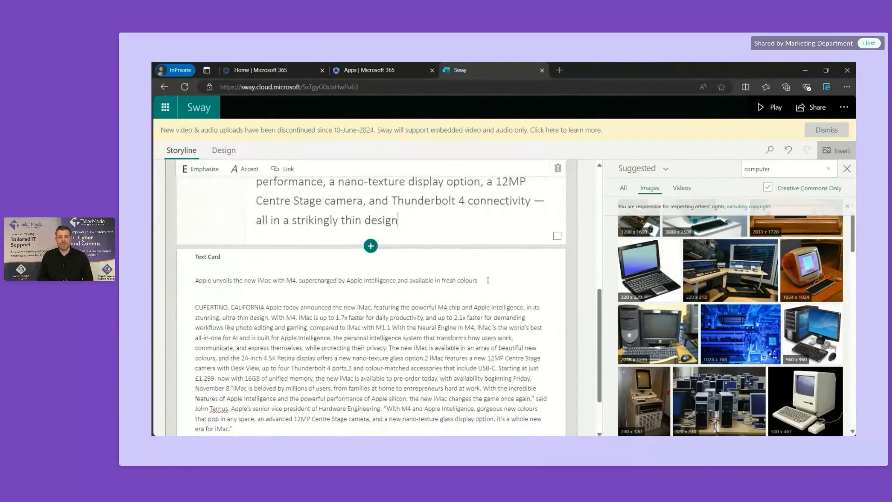
pyautogui.moveTo(491, 280); pyautogui.dragTo(201, 336)
pyautogui.hotkey('ctrl', 'c')
pyautogui.press('BackSpace')
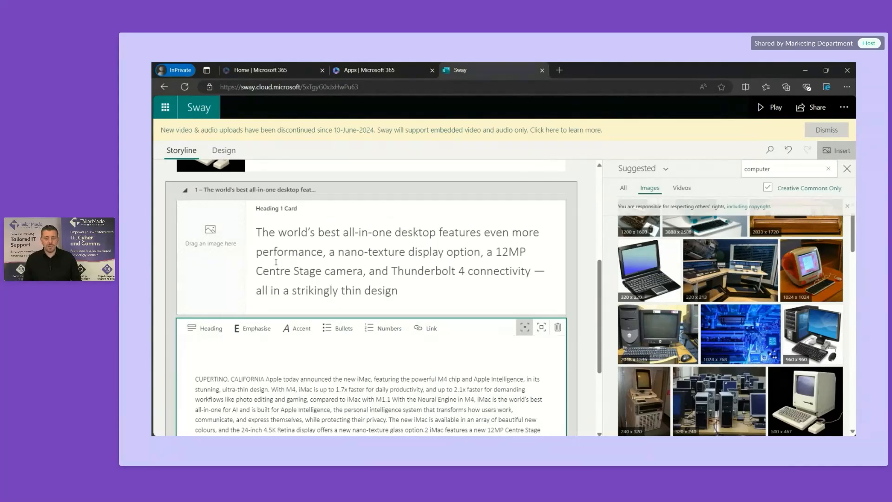
# Step: Insert a Heading 1 card below the title and paste 'Apple unveils the new iMac with M4…' into it
pyautogui.scroll(5, 322, 206)
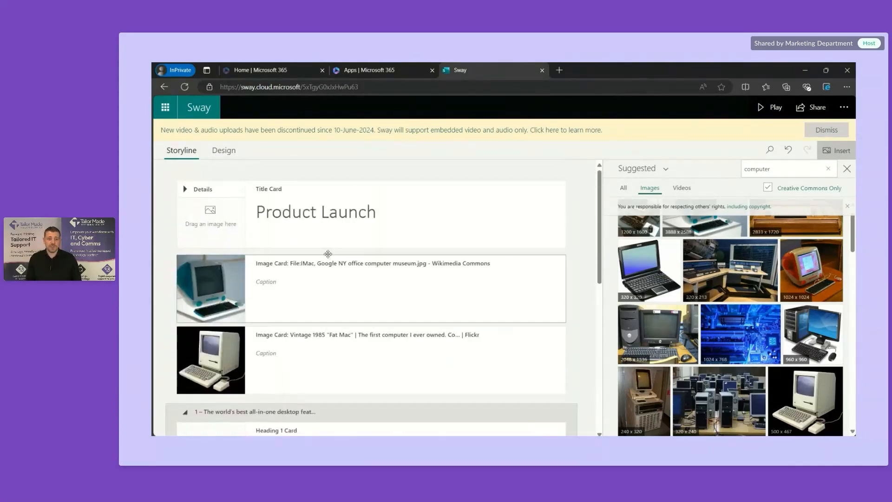
pyautogui.click(370, 250)
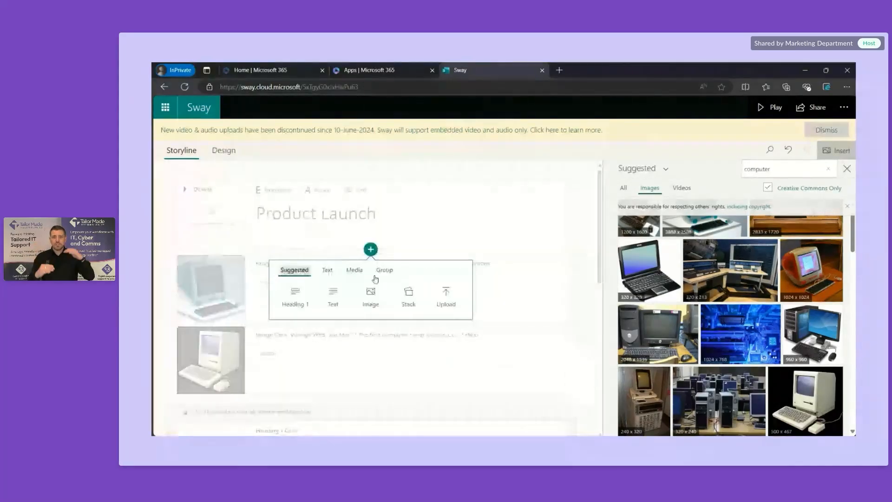
pyautogui.click(308, 301)
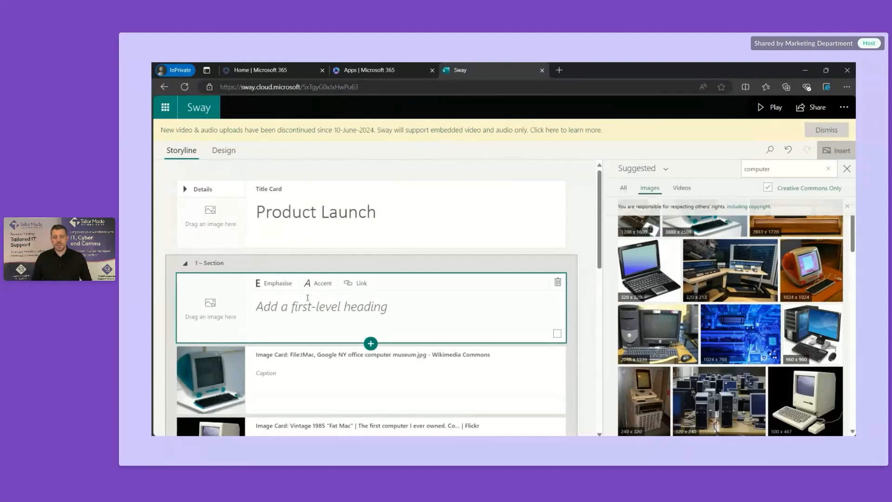
pyautogui.click(320, 311)
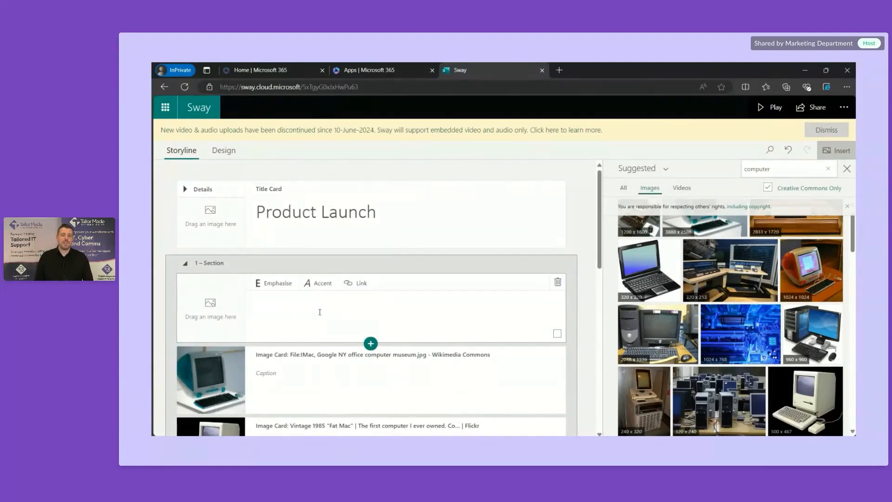
pyautogui.hotkey('ctrl', 'v')
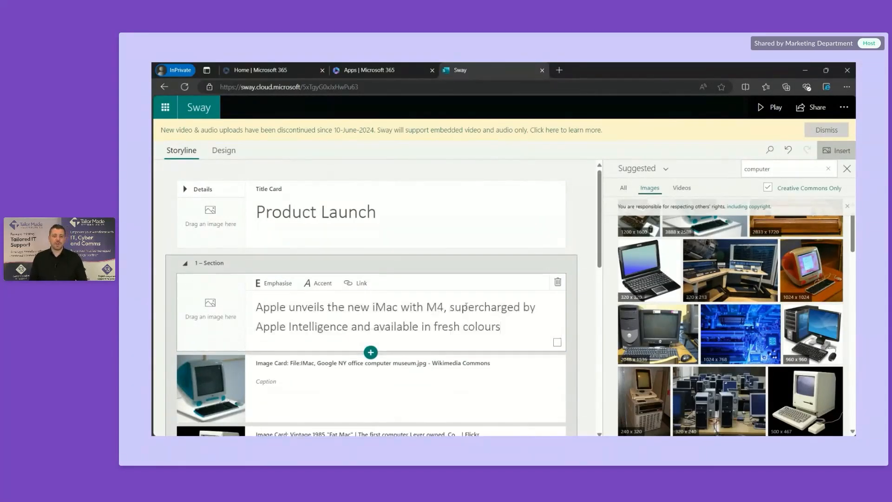
pyautogui.scroll(-6, 591, 319)
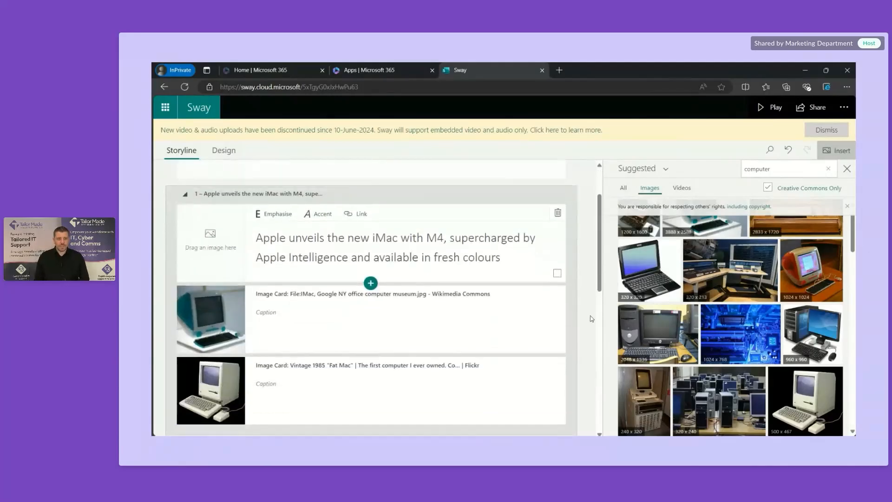
pyautogui.scroll(-2, 592, 319)
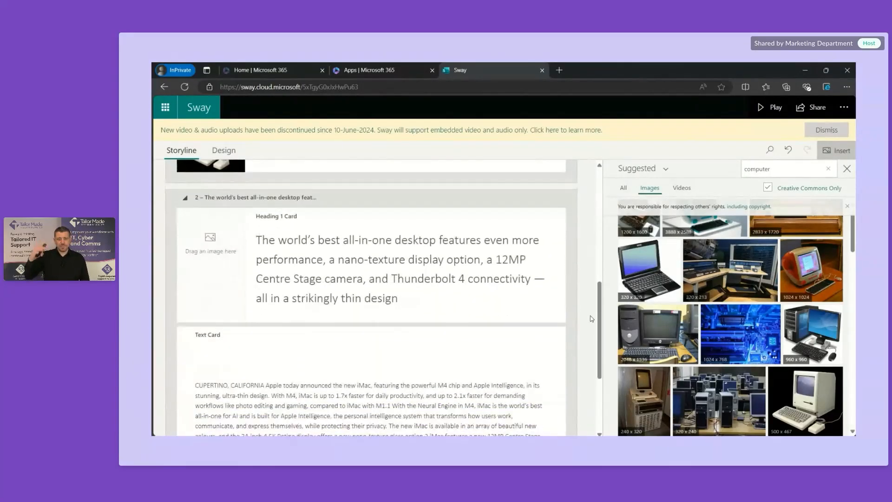
pyautogui.scroll(-2, 592, 319)
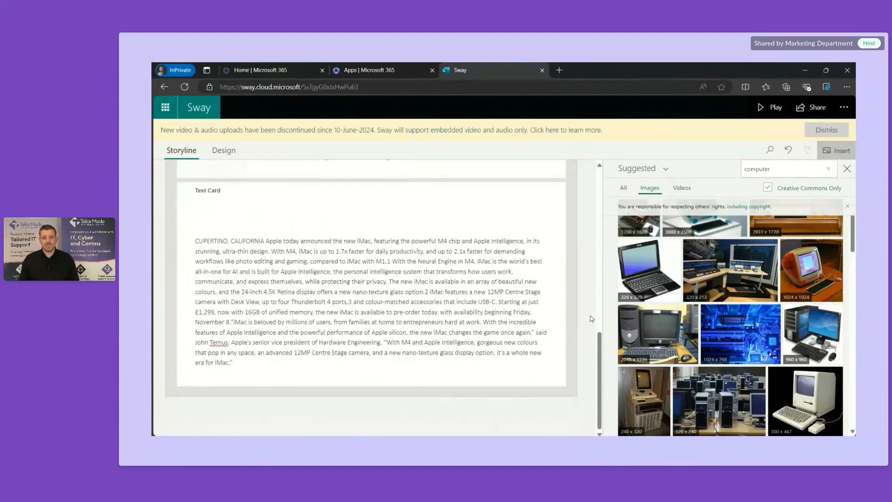
pyautogui.scroll(10, 591, 319)
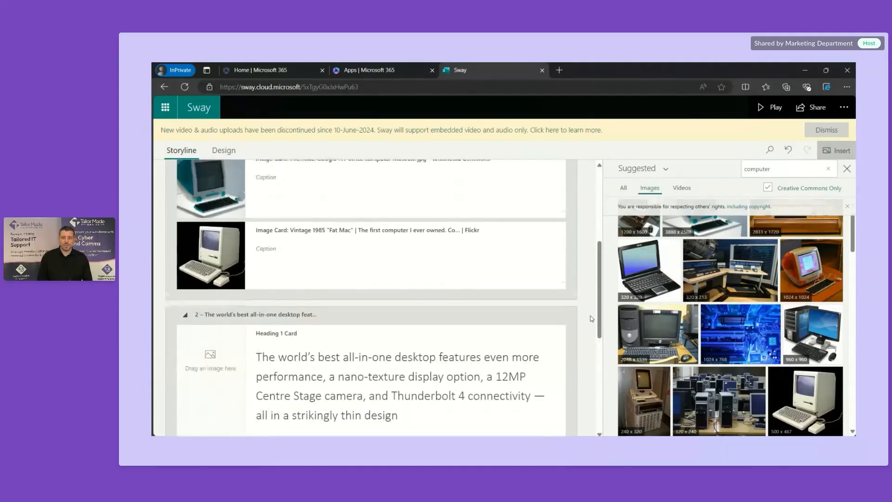
# Step: Close the image search results and review the Product Launch story in the Design preview
pyautogui.click(841, 170)
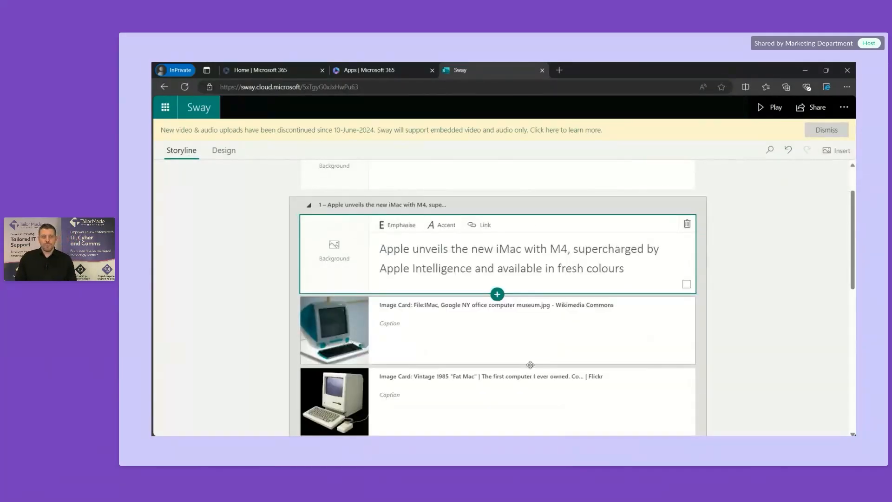
pyautogui.click(223, 150)
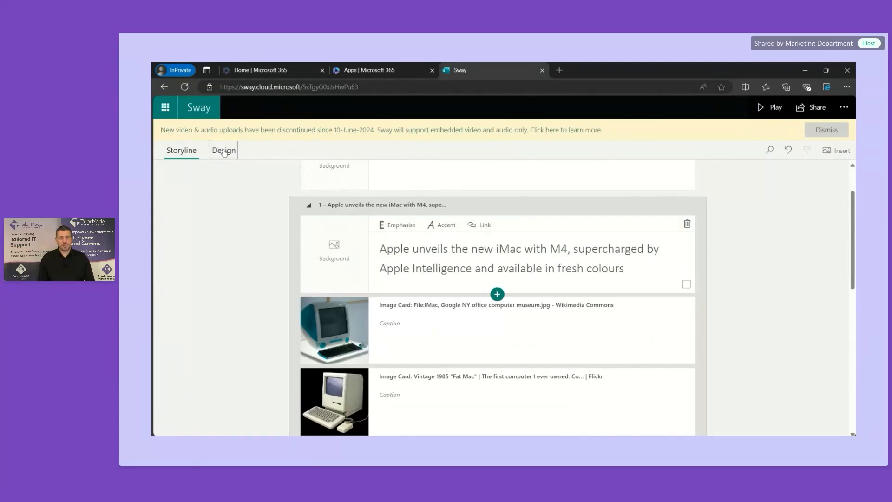
pyautogui.scroll(2, 225, 254)
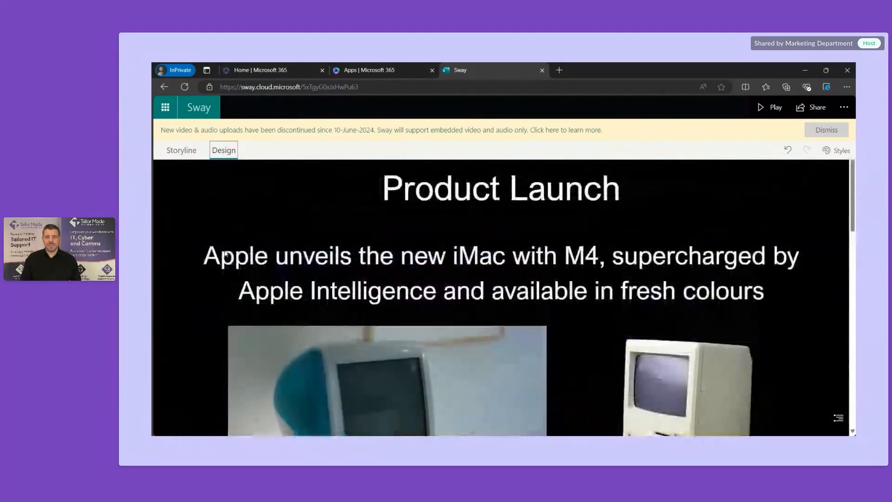
pyautogui.scroll(-6, 225, 251)
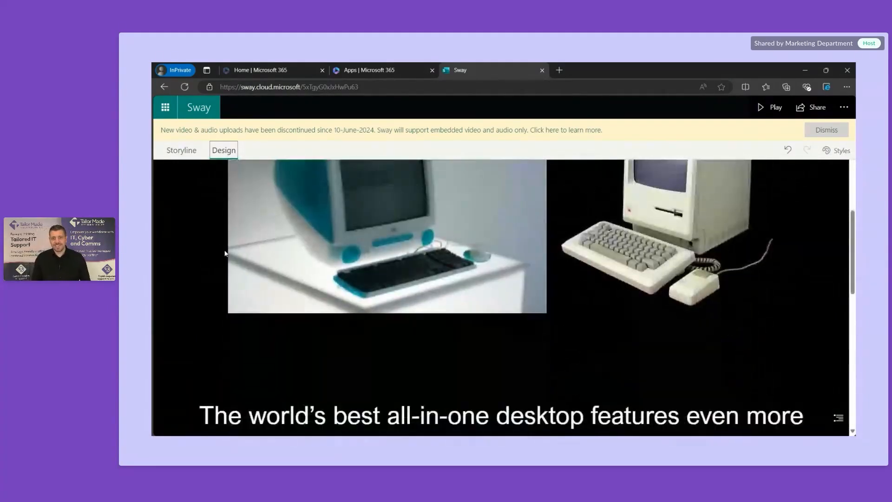
pyautogui.scroll(-6, 225, 251)
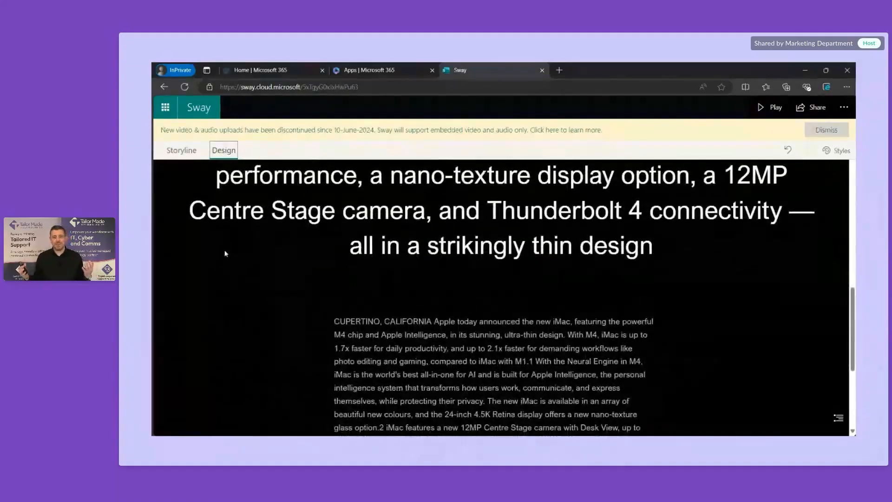
pyautogui.scroll(12, 225, 253)
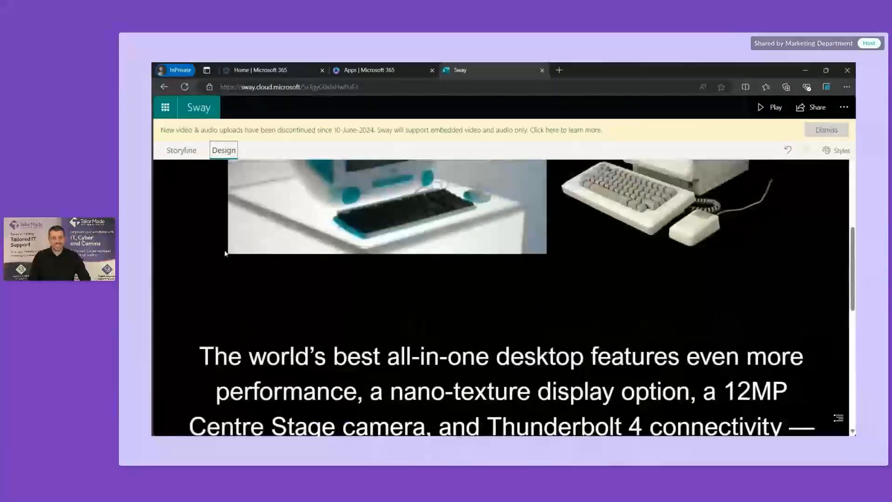
# Step: Open Styles and try the dark red style, then another colour style
pyautogui.click(836, 151)
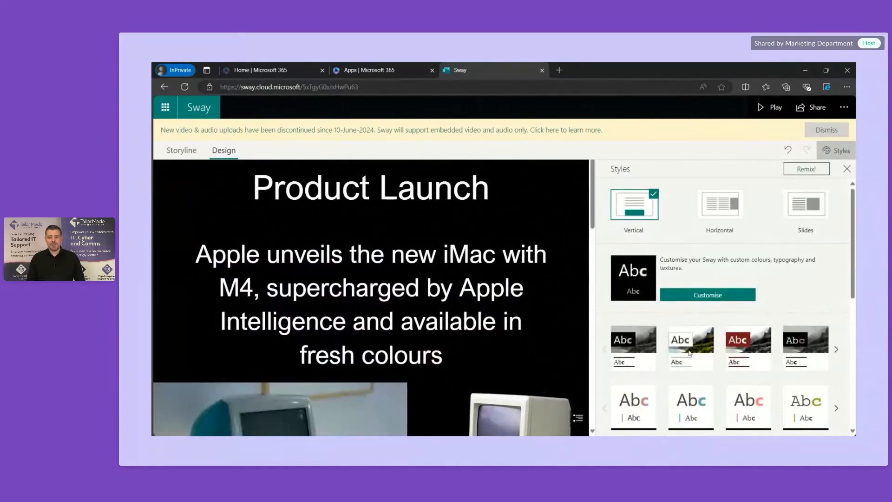
pyautogui.click(752, 361)
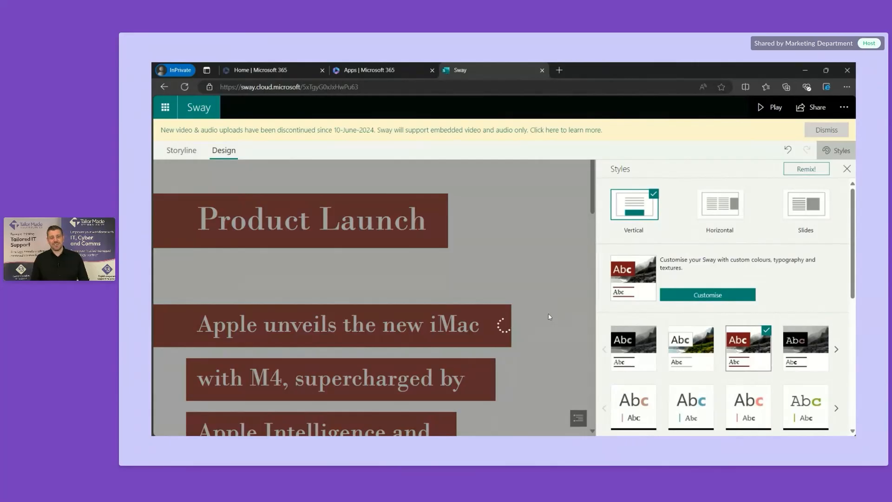
pyautogui.scroll(-5, 549, 318)
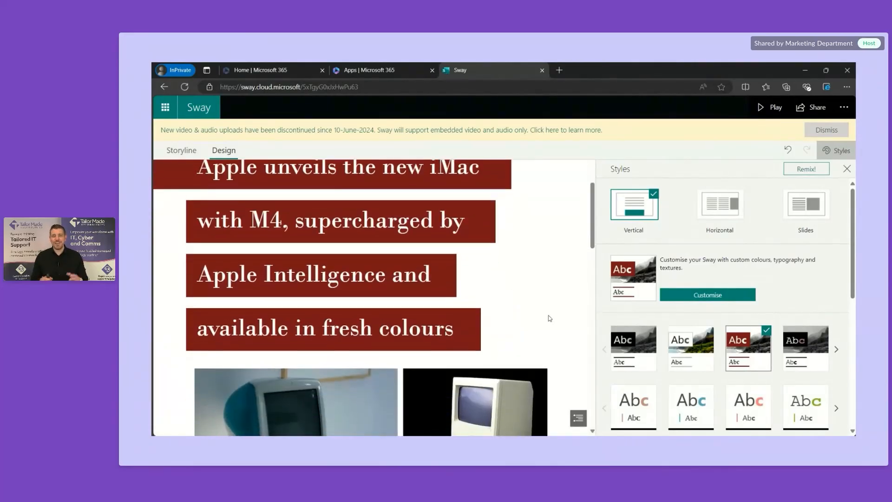
pyautogui.scroll(-10, 550, 318)
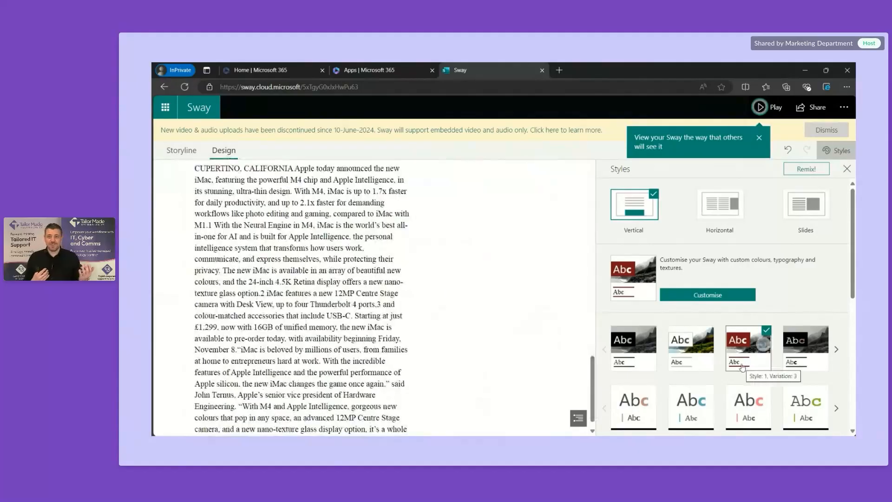
pyautogui.scroll(-3, 743, 367)
pyautogui.scroll(-4, 743, 367)
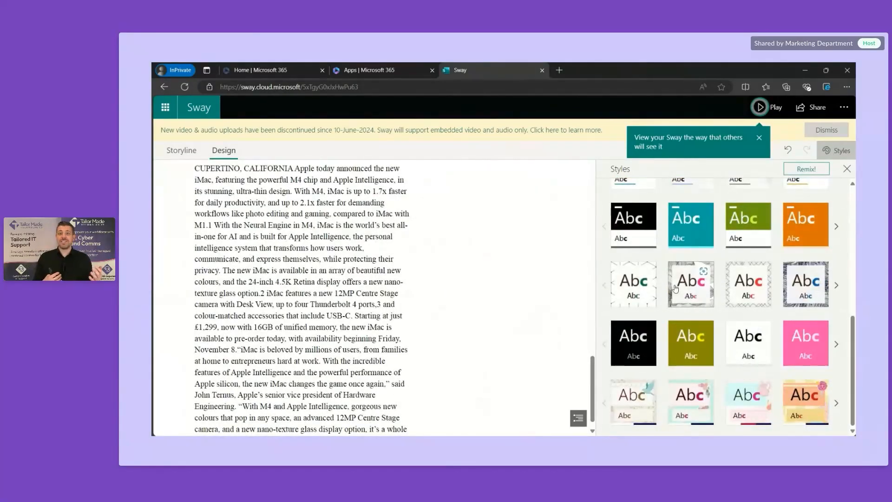
pyautogui.click(691, 299)
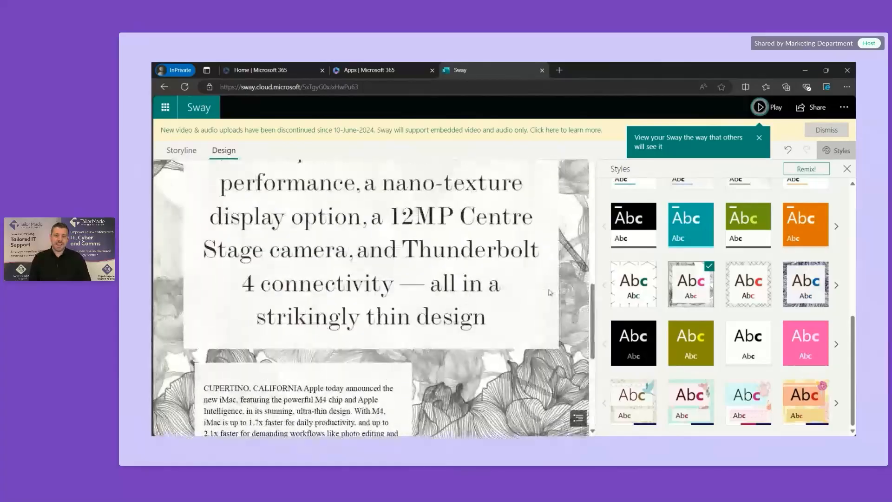
pyautogui.scroll(10, 549, 292)
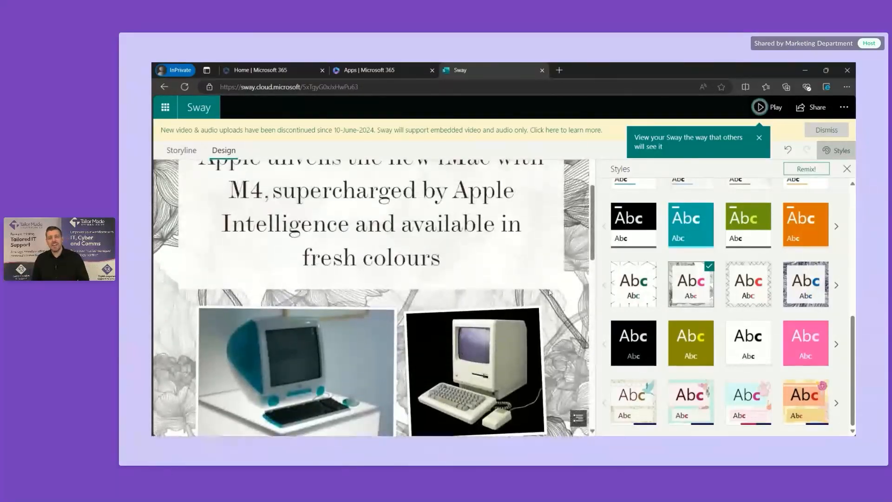
pyautogui.scroll(5, 550, 293)
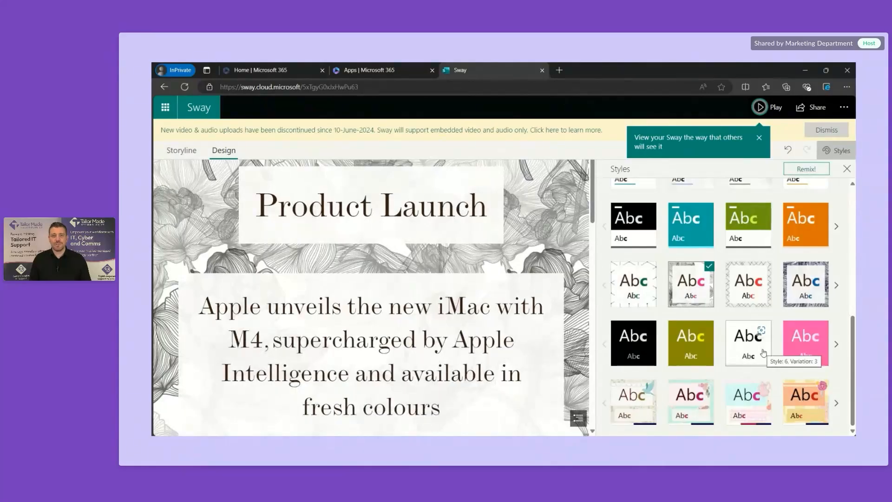
# Step: Try the floral style, then the black-and-white swirl texture style
pyautogui.click(644, 405)
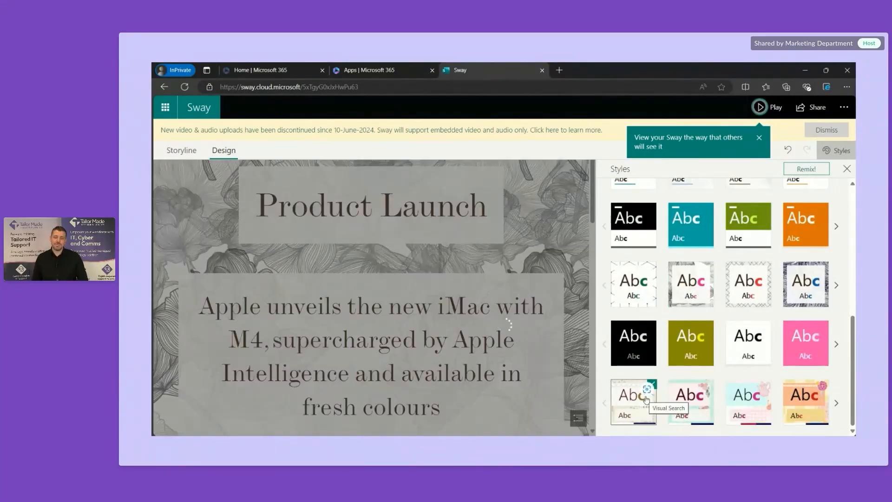
pyautogui.scroll(-5, 528, 335)
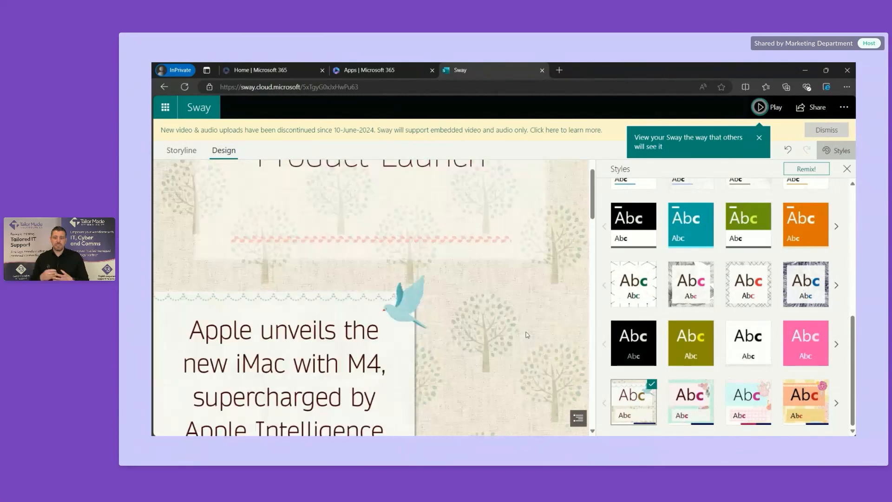
pyautogui.scroll(-6, 528, 334)
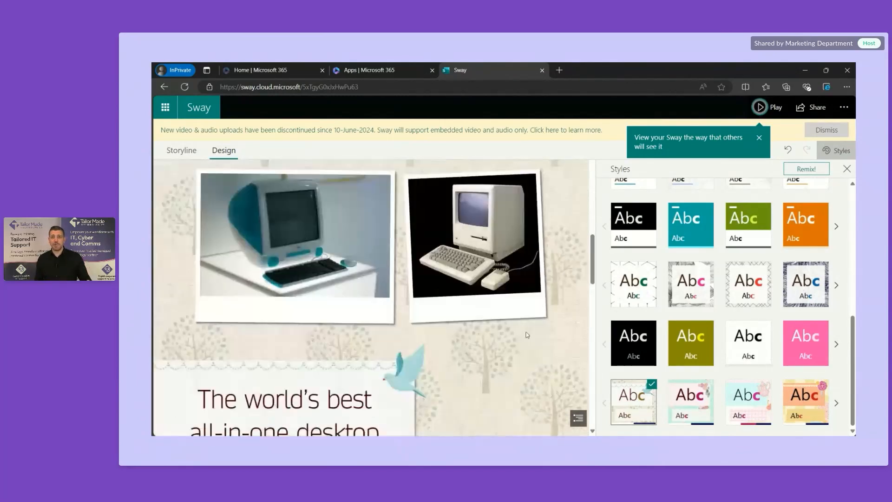
pyautogui.scroll(-6, 528, 335)
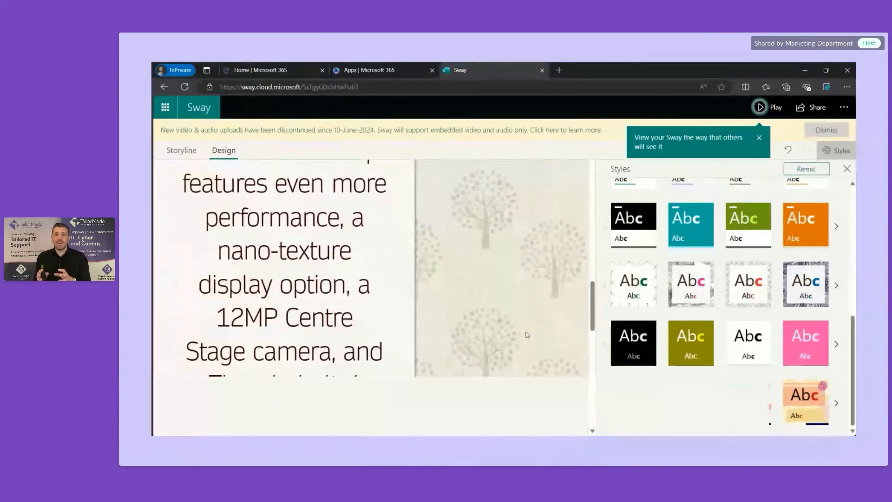
pyautogui.scroll(-3, 528, 334)
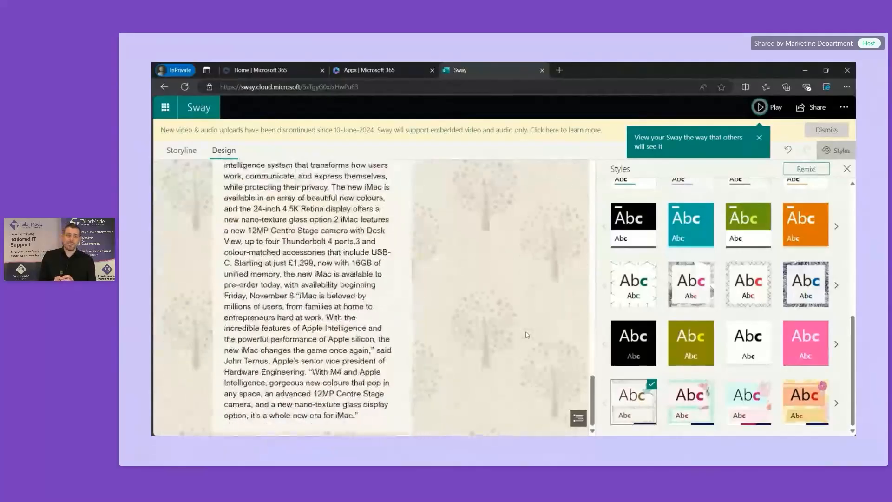
pyautogui.click(801, 296)
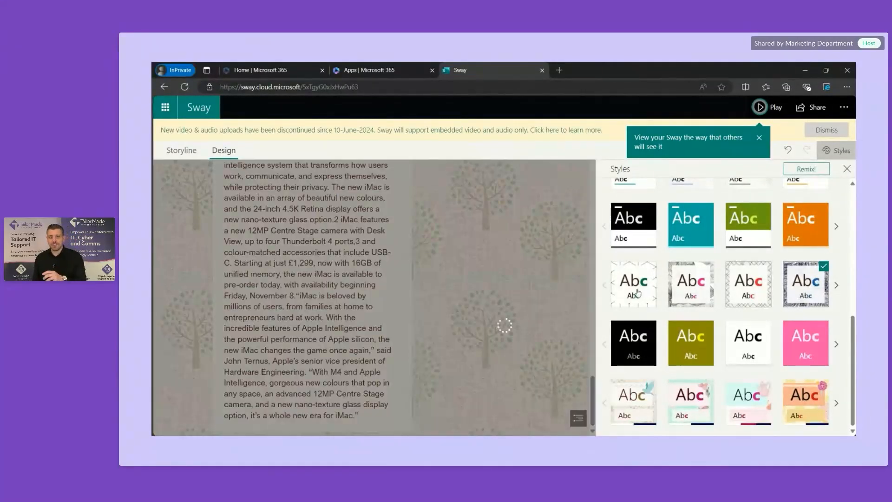
pyautogui.scroll(10, 544, 263)
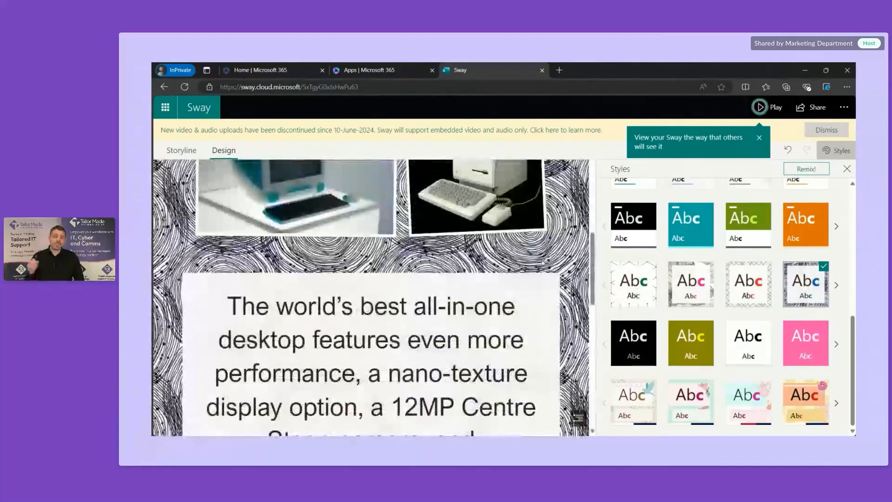
pyautogui.scroll(5, 543, 262)
pyautogui.scroll(-3, 542, 263)
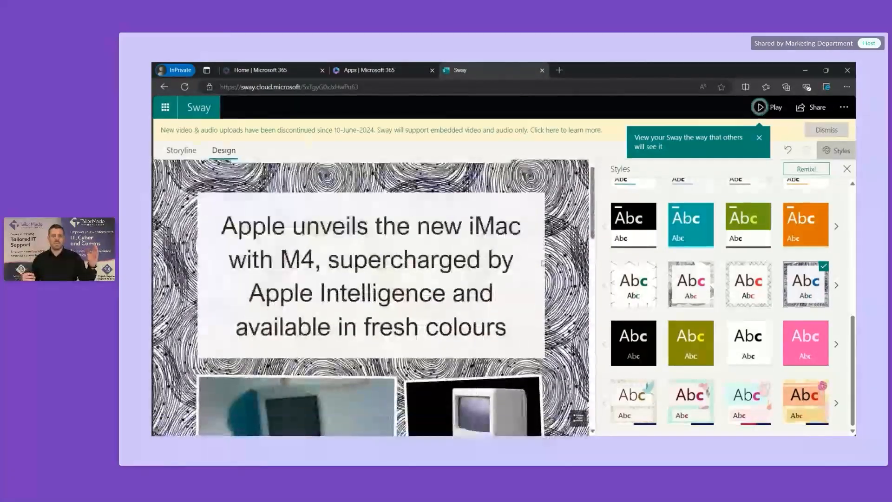
pyautogui.scroll(5, 706, 267)
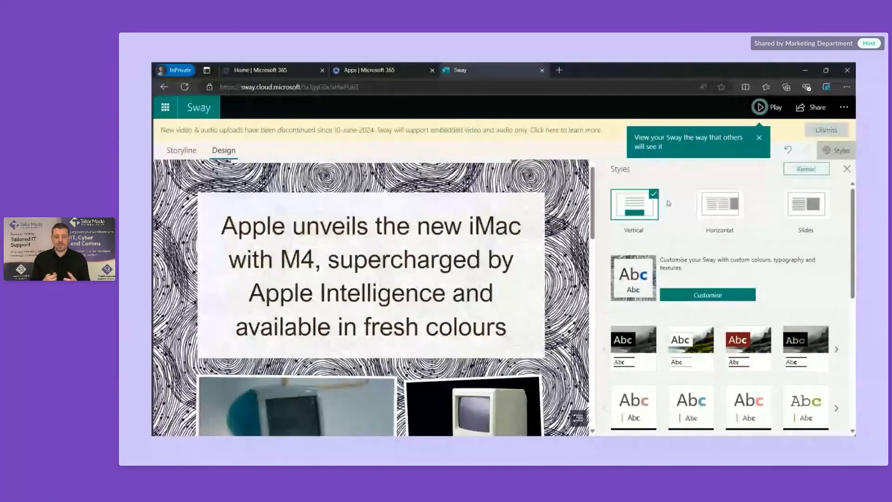
pyautogui.scroll(-1, 564, 291)
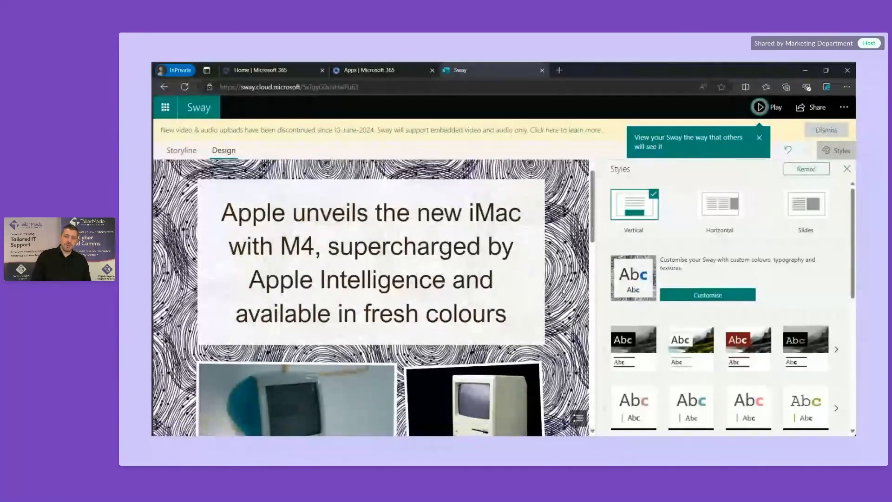
pyautogui.scroll(2, 563, 290)
# Step: Switch the Sway to Horizontal layout and step through its sections to the CUPERTINO article
pyautogui.click(726, 209)
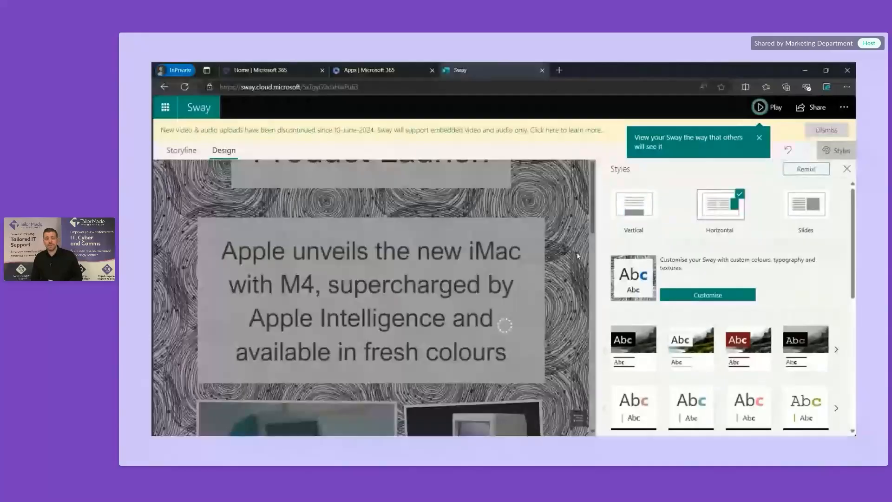
pyautogui.click(579, 418)
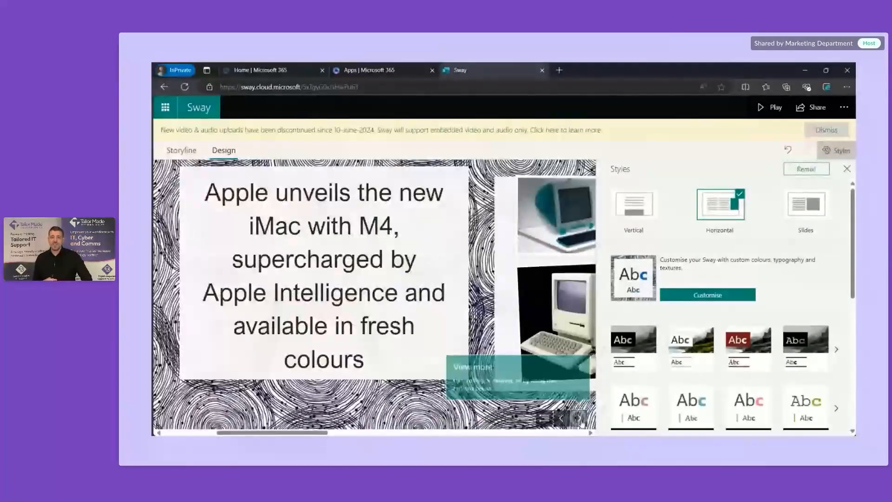
pyautogui.click(580, 419)
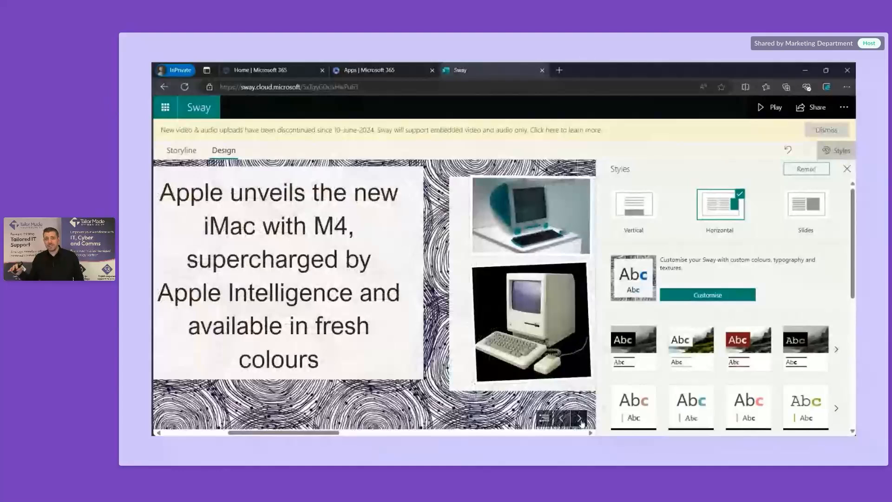
pyautogui.click(579, 419)
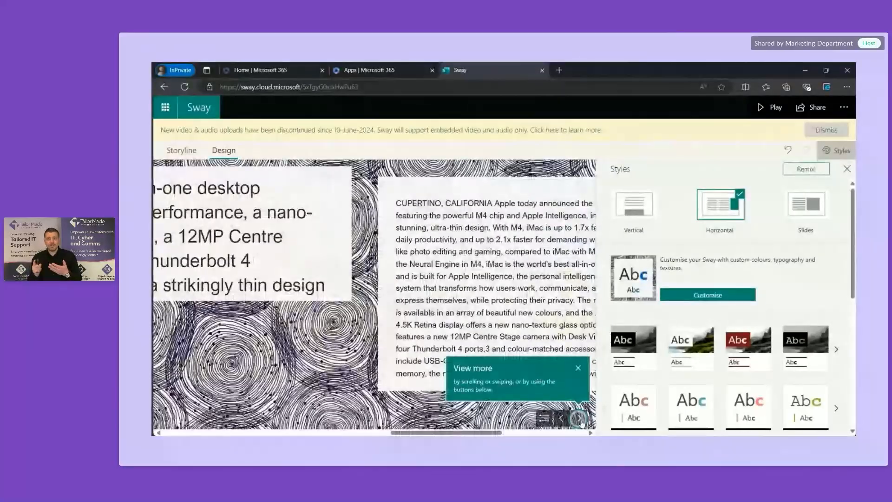
pyautogui.click(580, 419)
# Step: Switch to Slides layout, page through every slide to the press-release end, then Remix the design
pyautogui.click(811, 209)
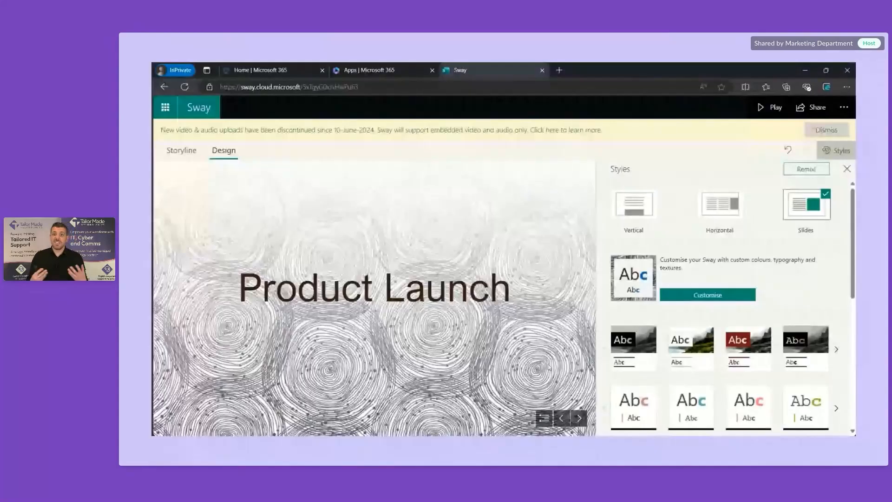
pyautogui.click(579, 418)
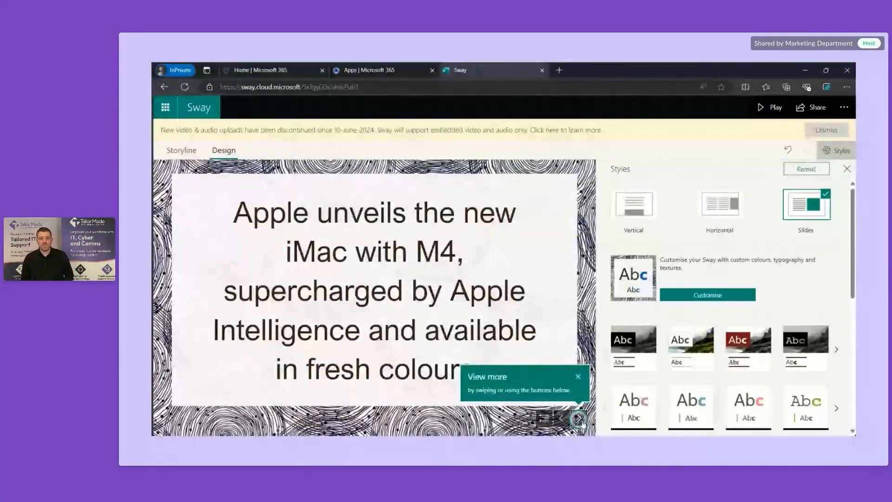
pyautogui.click(580, 418)
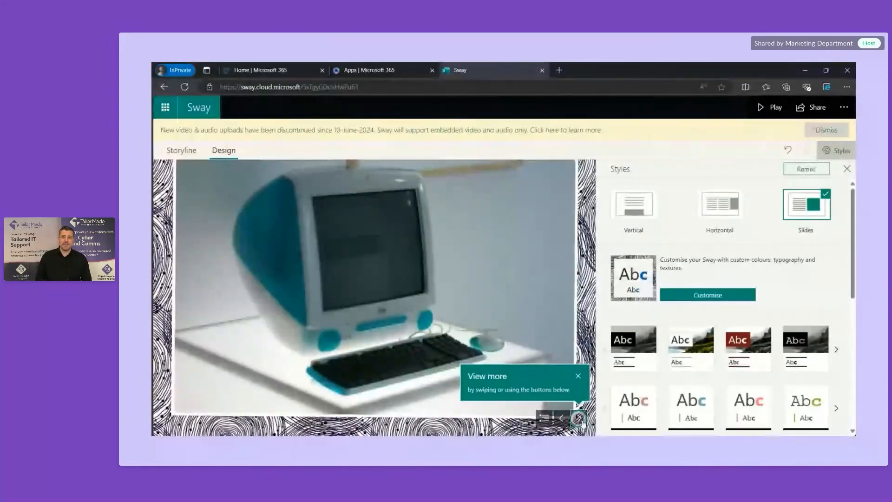
pyautogui.click(580, 419)
pyautogui.click(580, 418)
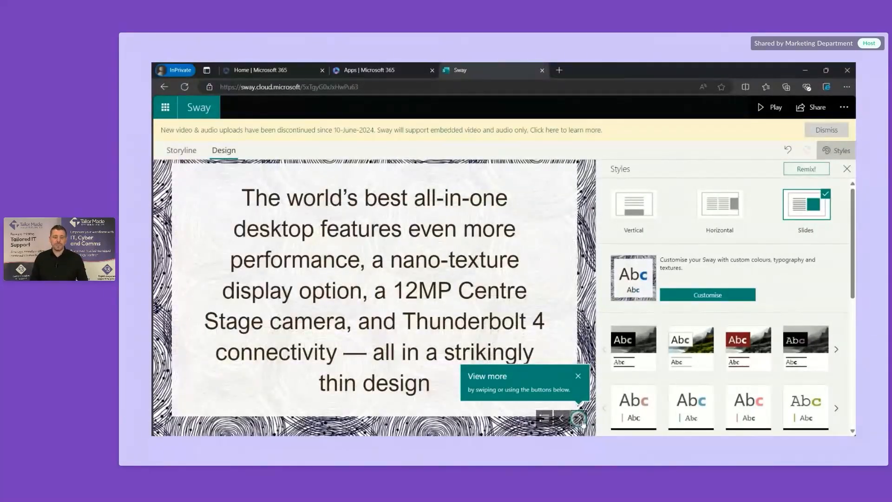
pyautogui.click(579, 418)
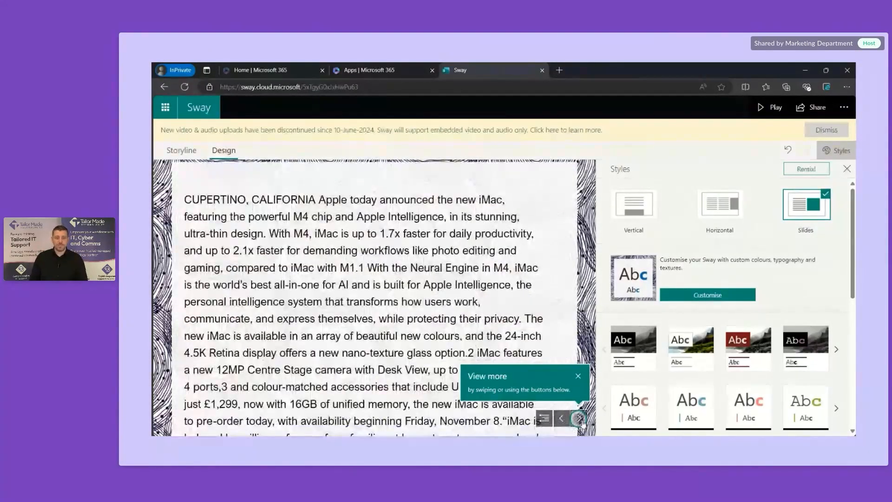
pyautogui.click(579, 418)
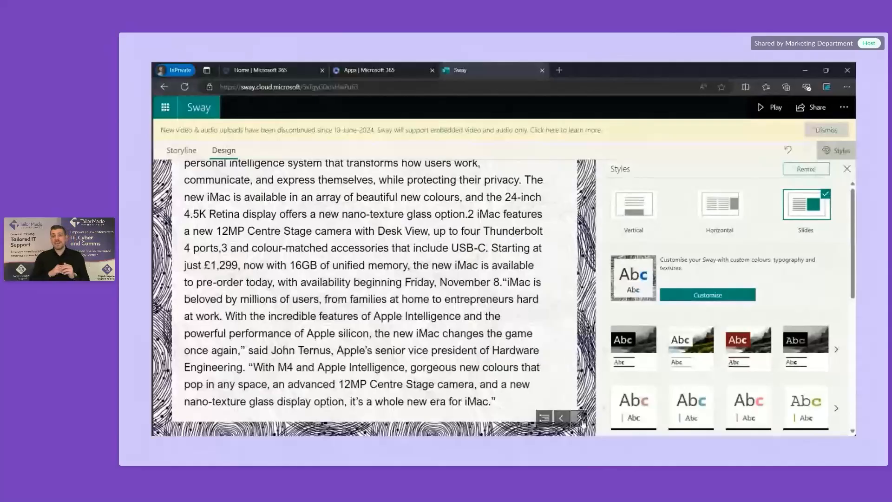
pyautogui.click(800, 172)
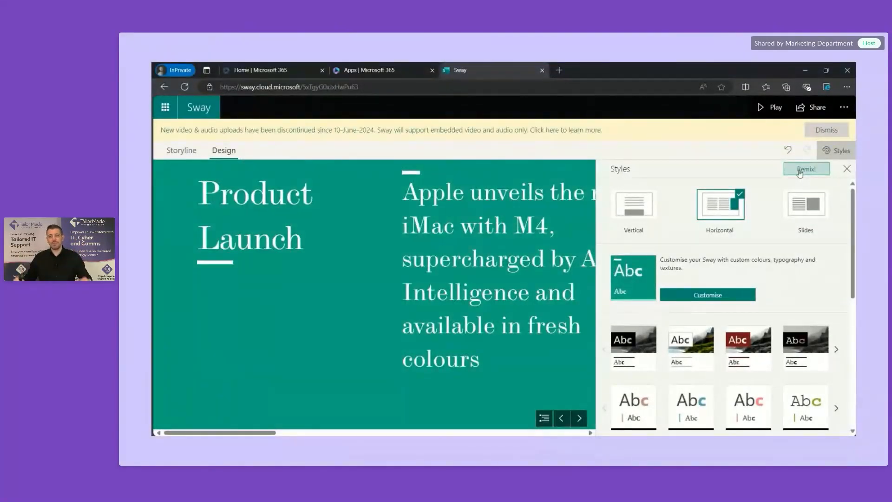
# Step: Page through the remixed Sway from the iMac images to the end of the CUPERTINO text
pyautogui.click(579, 419)
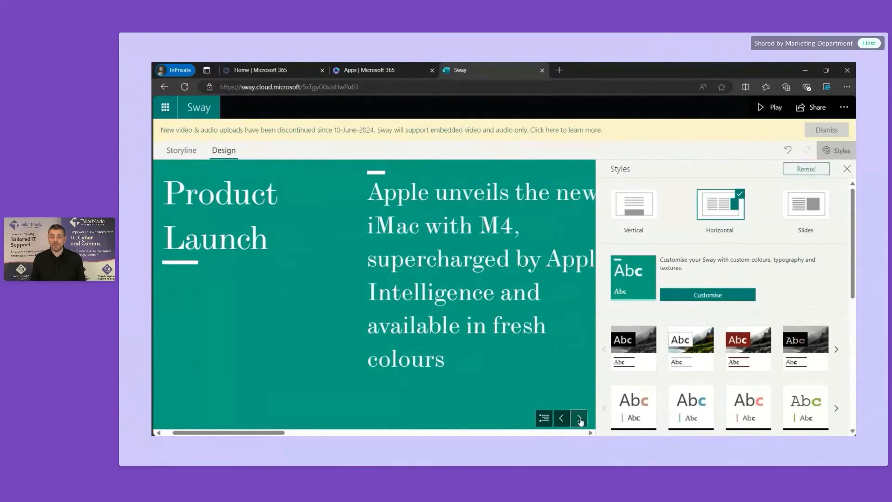
pyautogui.click(579, 419)
pyautogui.click(579, 419)
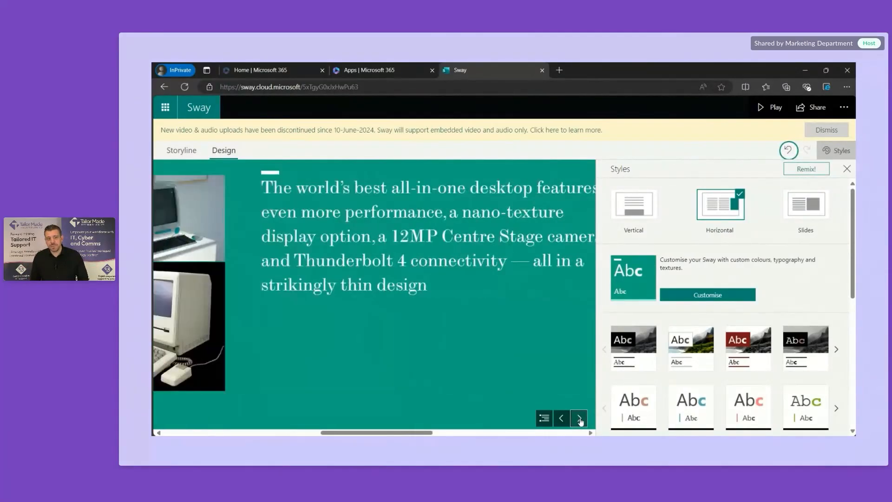
pyautogui.click(579, 419)
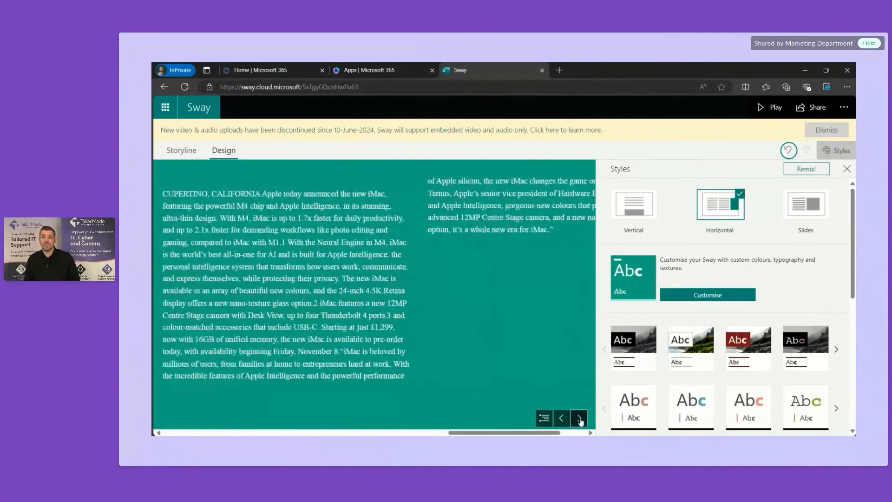
pyautogui.click(579, 419)
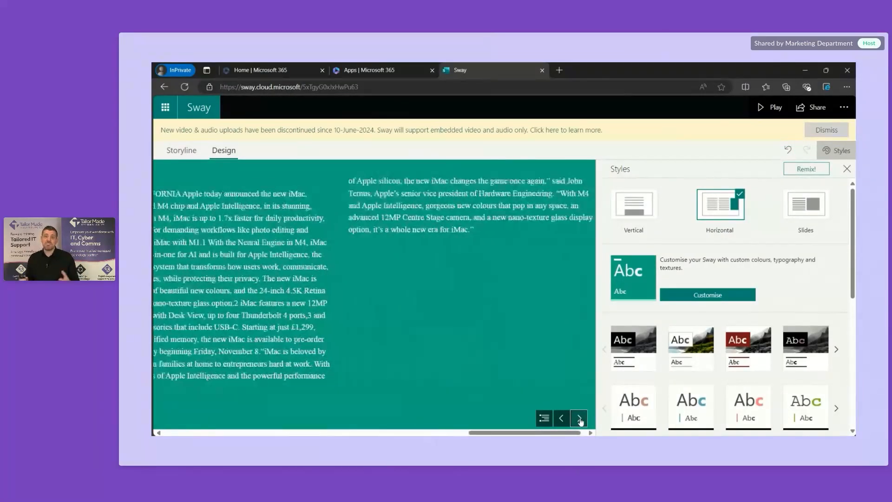
# Step: Remix repeatedly until a bright red design with white serif headings appears, and review it
pyautogui.click(800, 169)
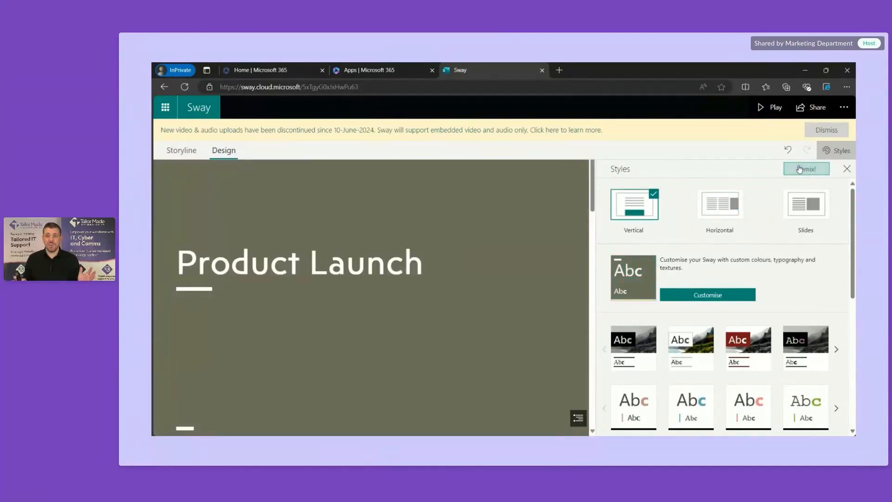
pyautogui.click(799, 169)
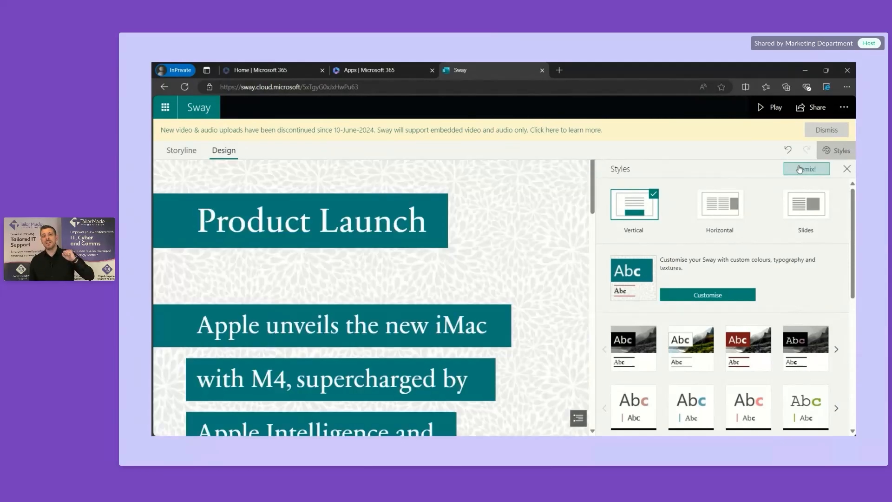
pyautogui.click(800, 169)
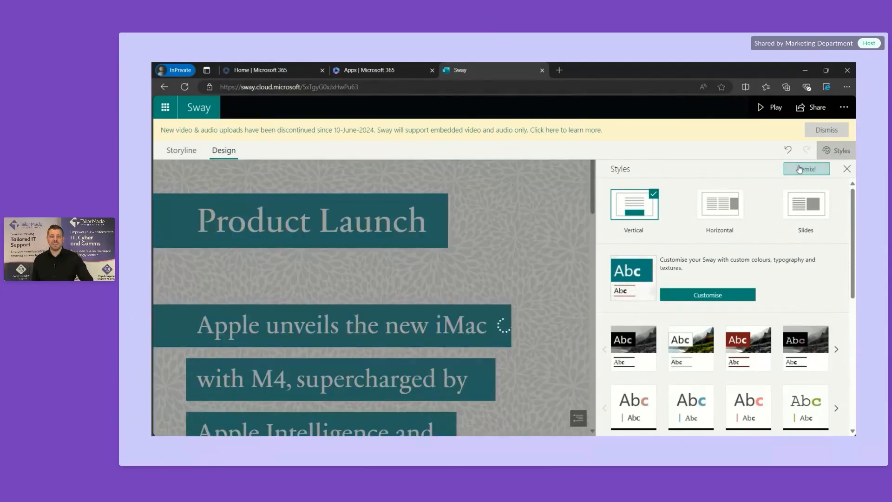
pyautogui.click(799, 169)
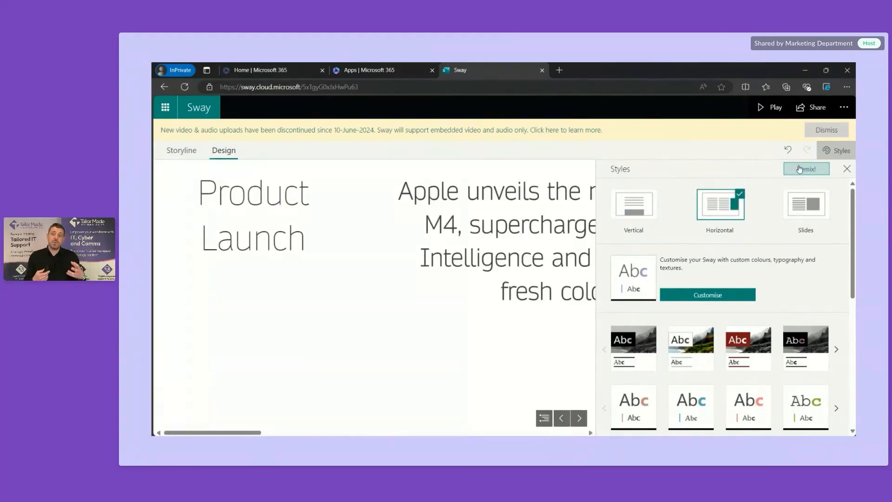
pyautogui.click(799, 168)
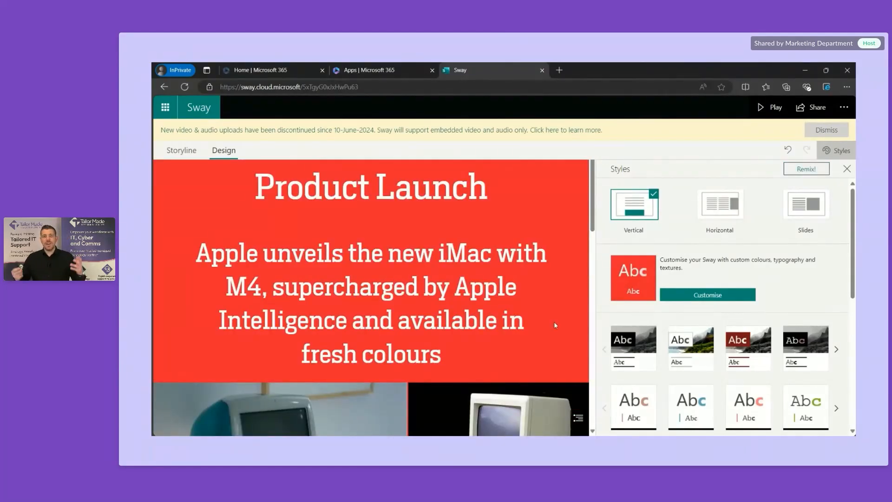
pyautogui.scroll(-10, 554, 322)
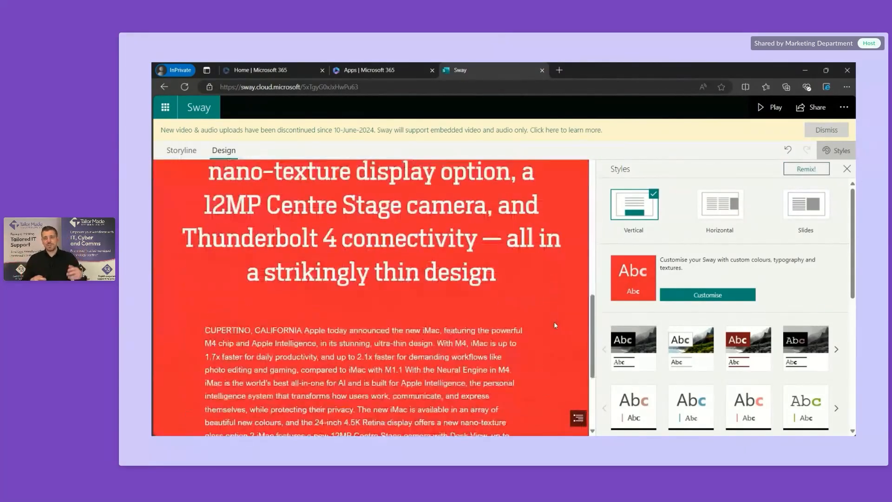
pyautogui.scroll(-3, 555, 325)
pyautogui.scroll(12, 555, 325)
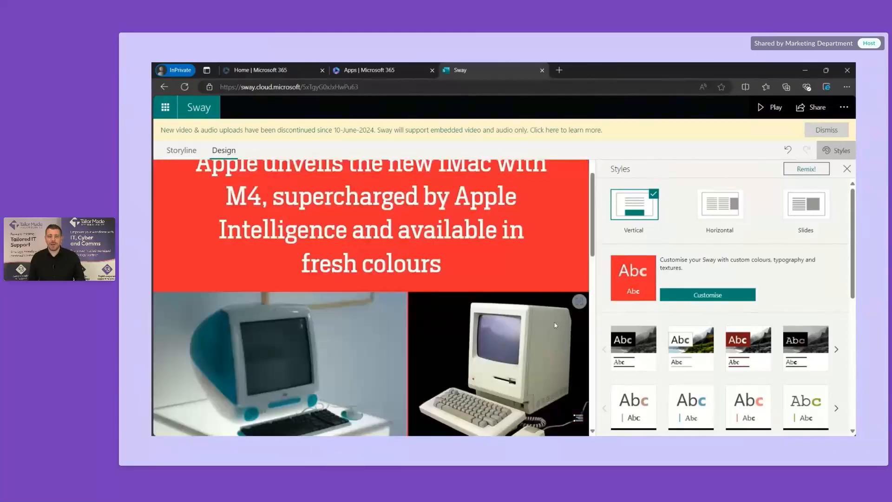
pyautogui.scroll(2, 555, 325)
# Step: Close the Styles pane, review the red Sway, and dismiss the upload discontinuation notice
pyautogui.click(847, 170)
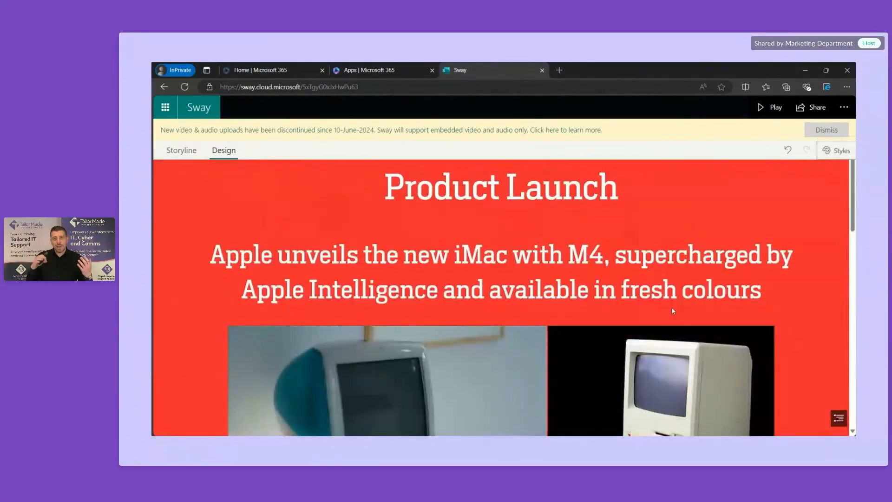
pyautogui.scroll(-8, 673, 311)
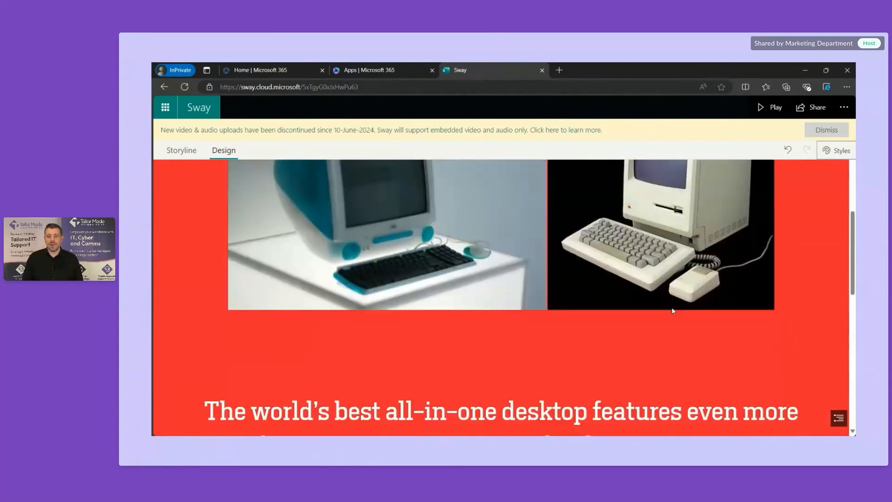
pyautogui.scroll(-3, 674, 309)
pyautogui.scroll(6, 673, 310)
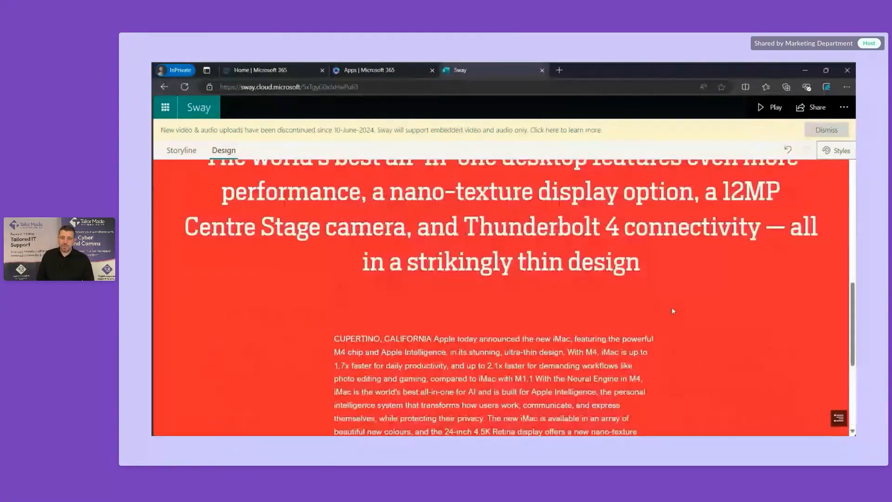
pyautogui.scroll(6, 674, 311)
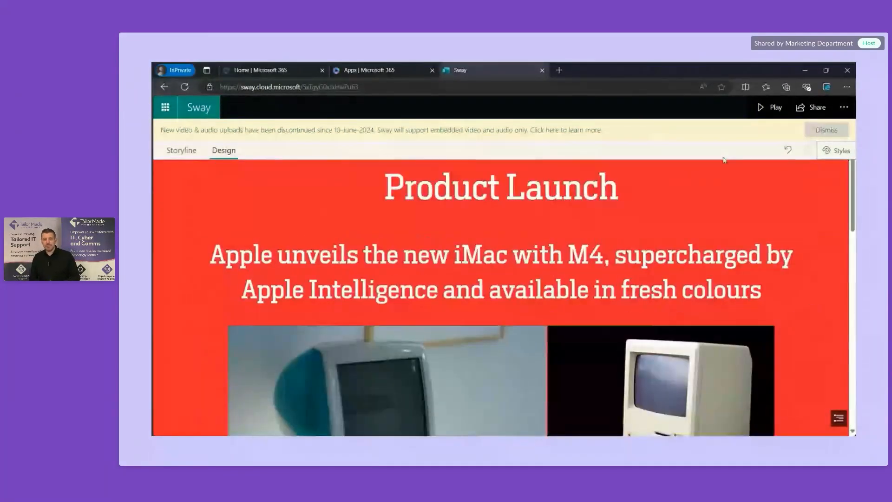
pyautogui.click(814, 132)
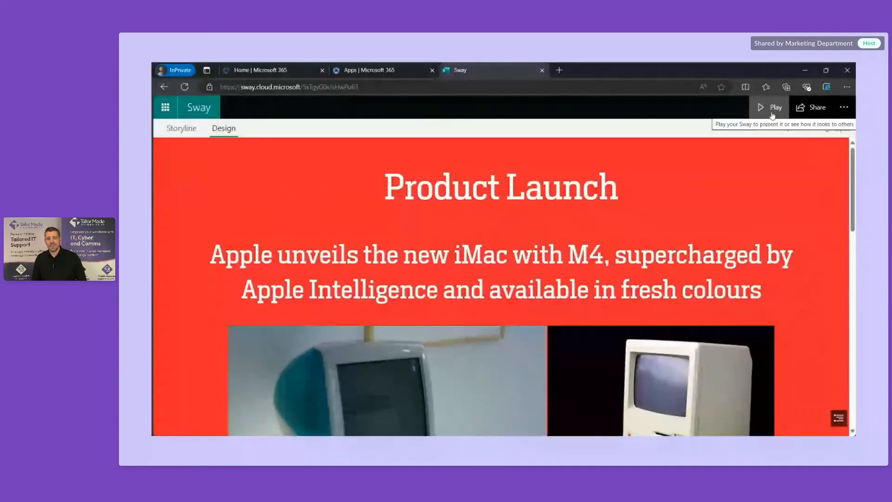
# Step: Copy the Sway's embed code to the clipboard via Share > Get embed code
pyautogui.click(807, 113)
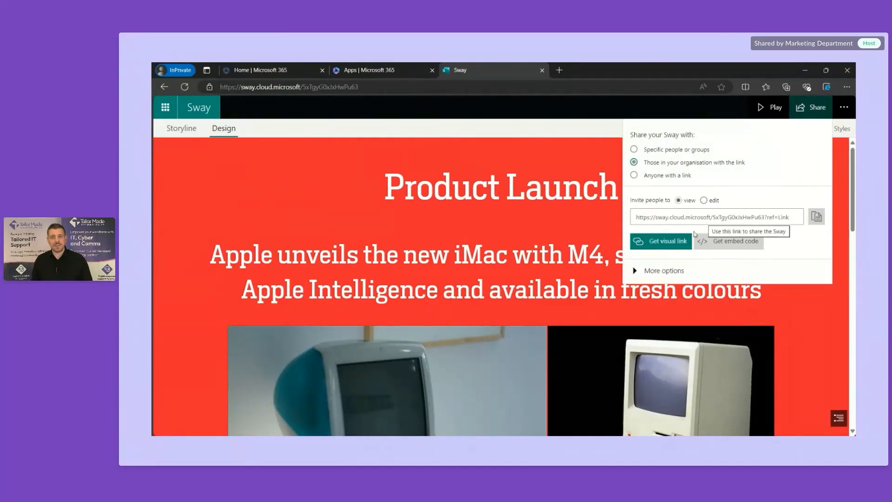
pyautogui.click(730, 246)
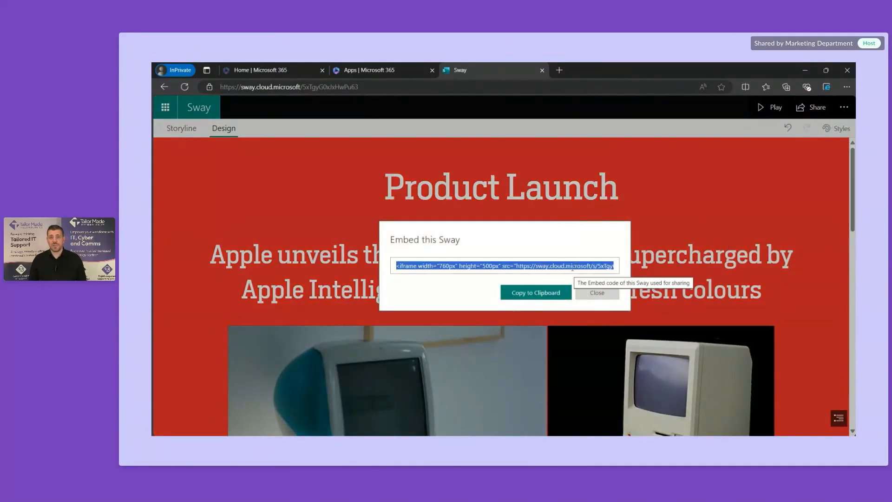
pyautogui.click(553, 292)
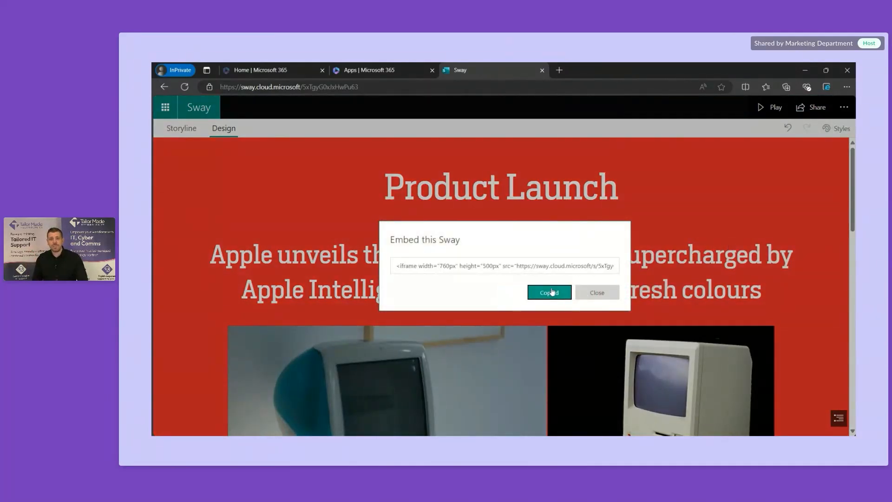
pyautogui.click(607, 294)
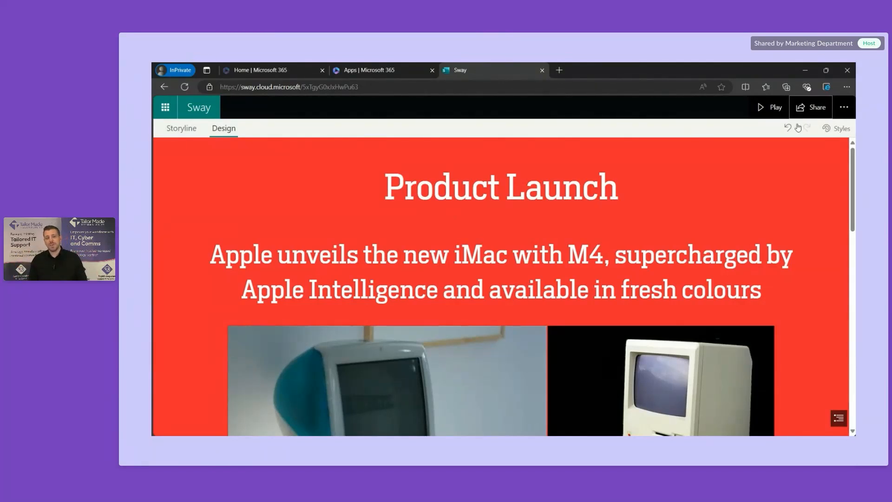
pyautogui.click(811, 110)
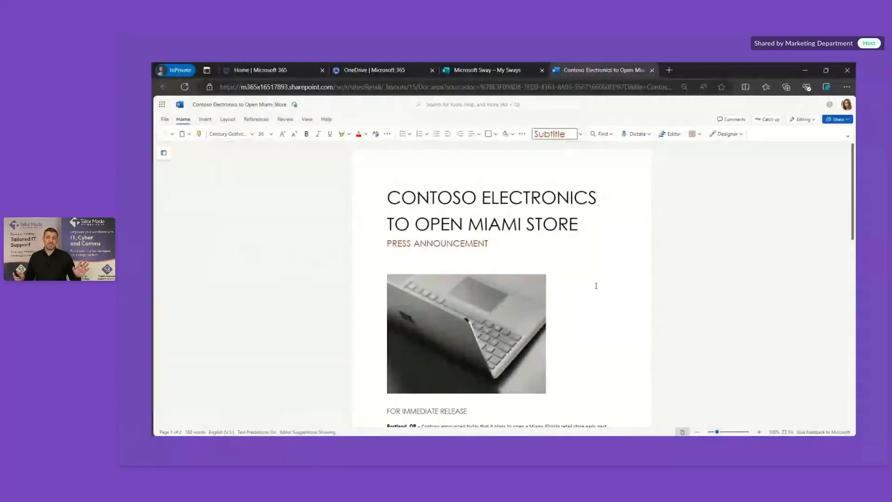
# Step: Scroll through the Contoso Miami store press release, then return to the My Sways page
pyautogui.scroll(-5, 595, 286)
pyautogui.scroll(8, 596, 286)
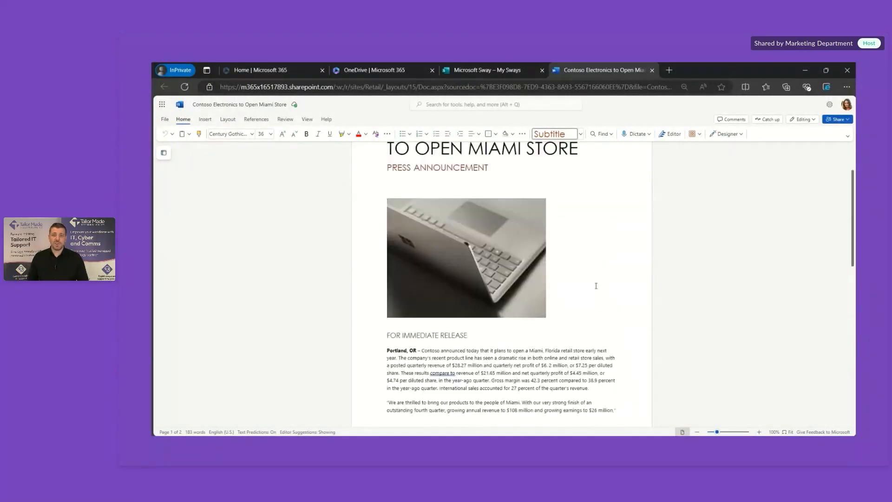
pyautogui.click(491, 71)
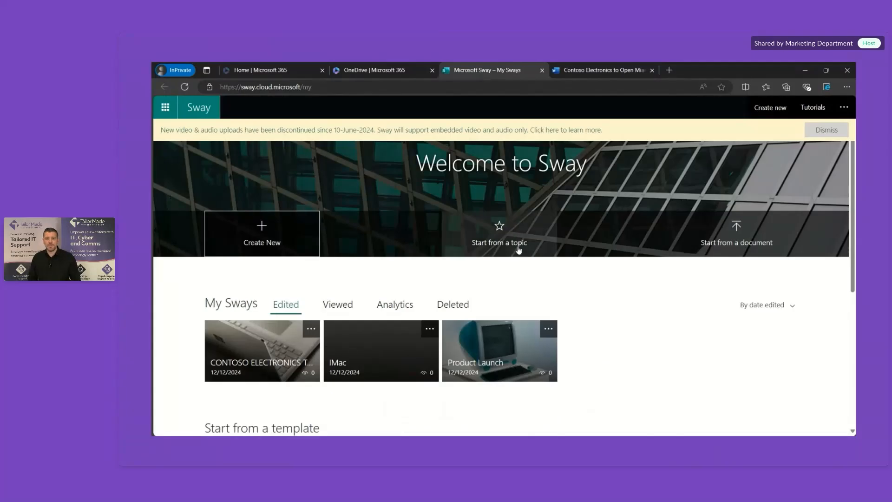
# Step: Start a new Sway from the document 'Contoso Electronics to Open Miami Store.docx'
pyautogui.click(719, 243)
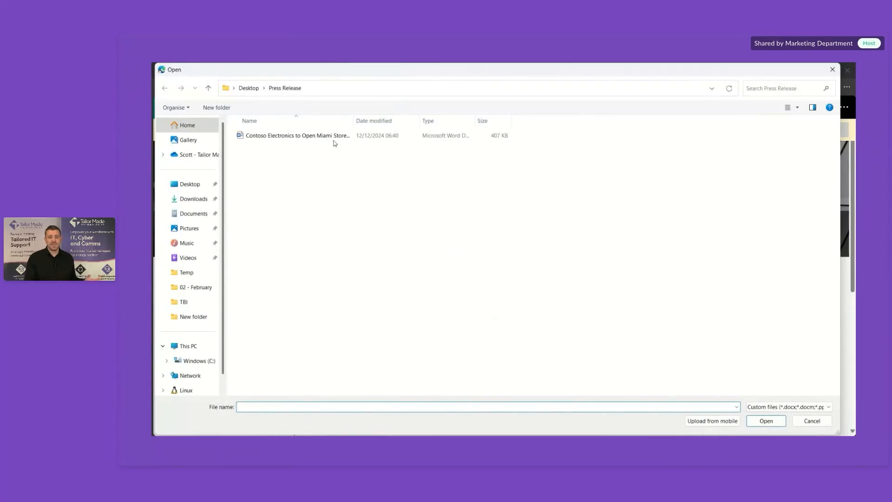
pyautogui.click(324, 137)
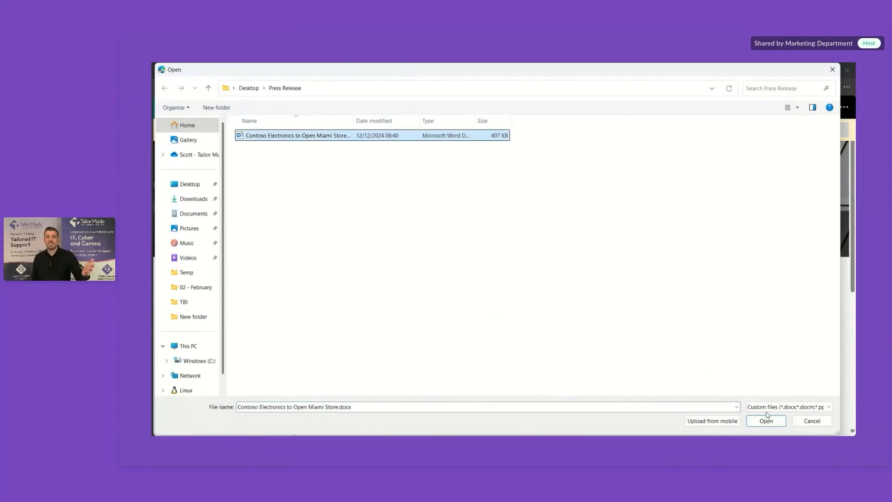
pyautogui.click(779, 427)
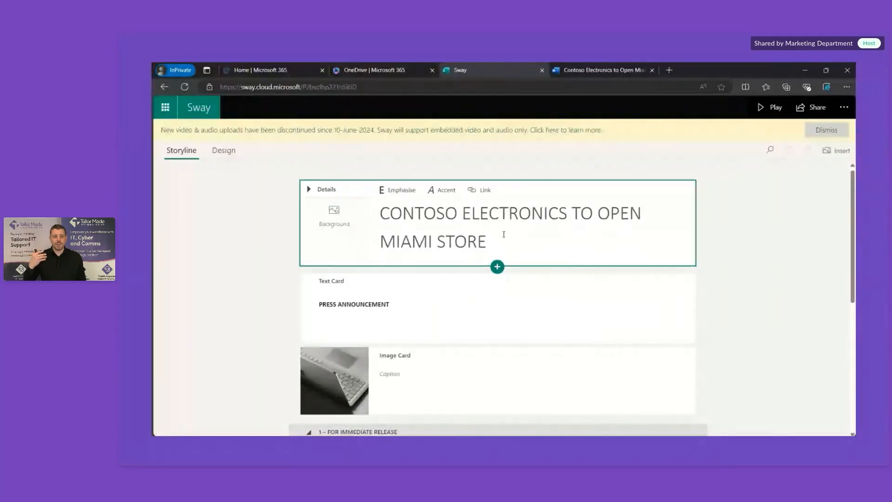
# Step: Delete the FOR IMMEDIATE RELEASE heading card from the imported press release
pyautogui.scroll(-5, 727, 354)
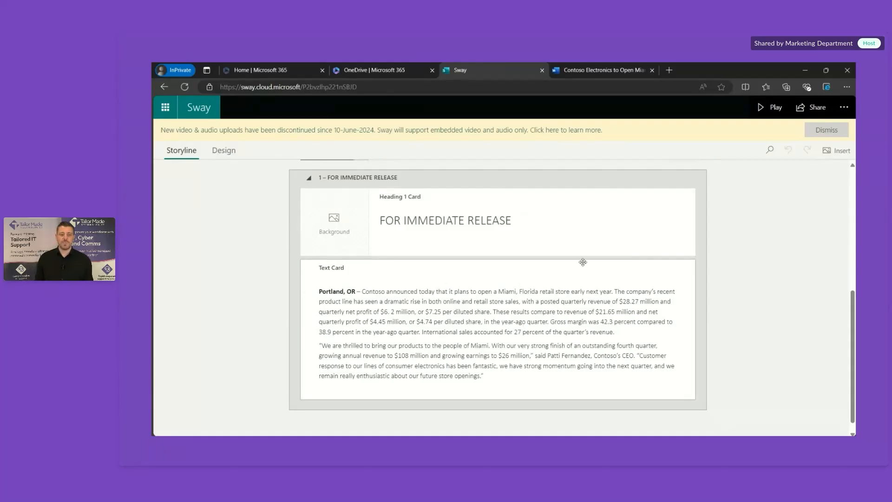
pyautogui.click(640, 210)
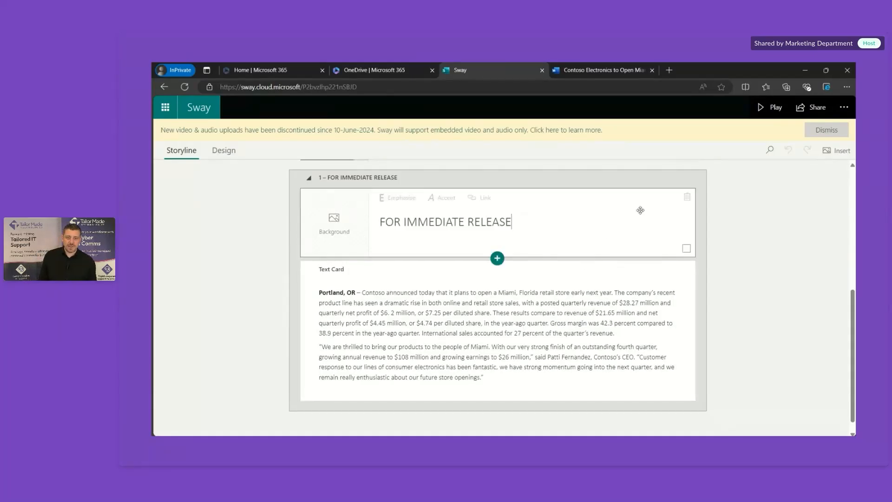
pyautogui.click(688, 197)
# Step: Preview the Miami store Sway's designed layout in the Design view
pyautogui.scroll(4, 741, 251)
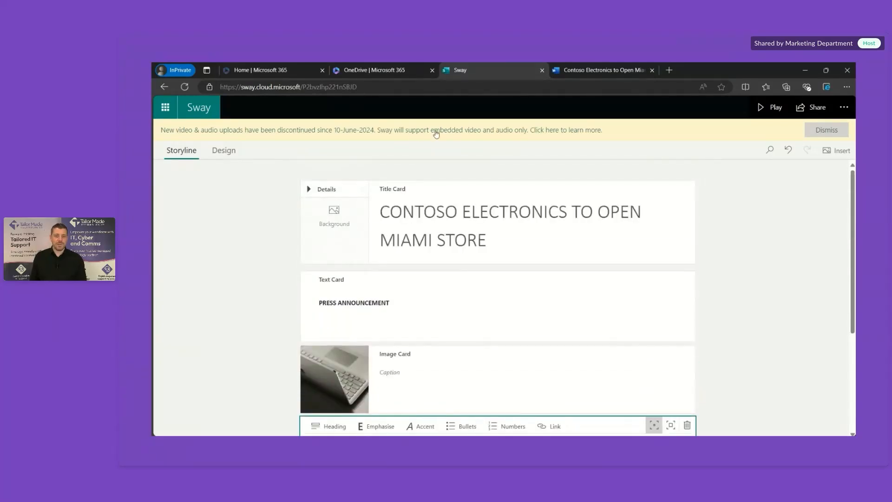
pyautogui.click(224, 151)
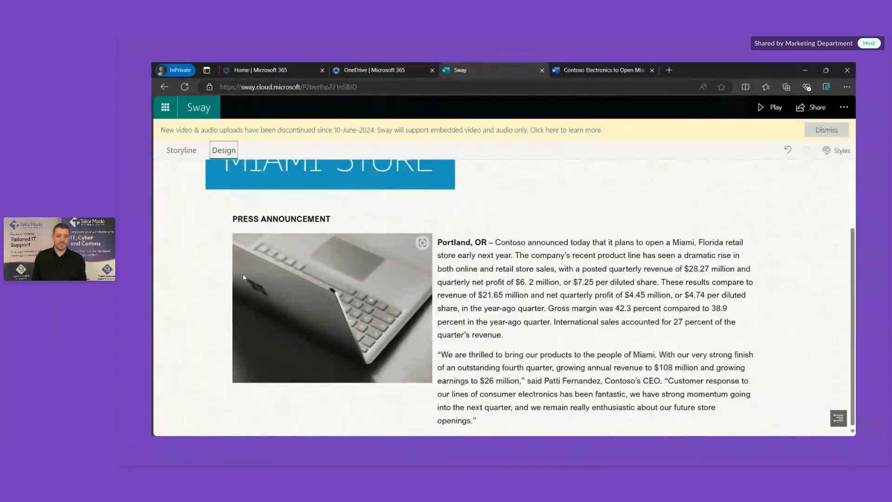
pyautogui.scroll(1, 241, 296)
pyautogui.scroll(2, 241, 297)
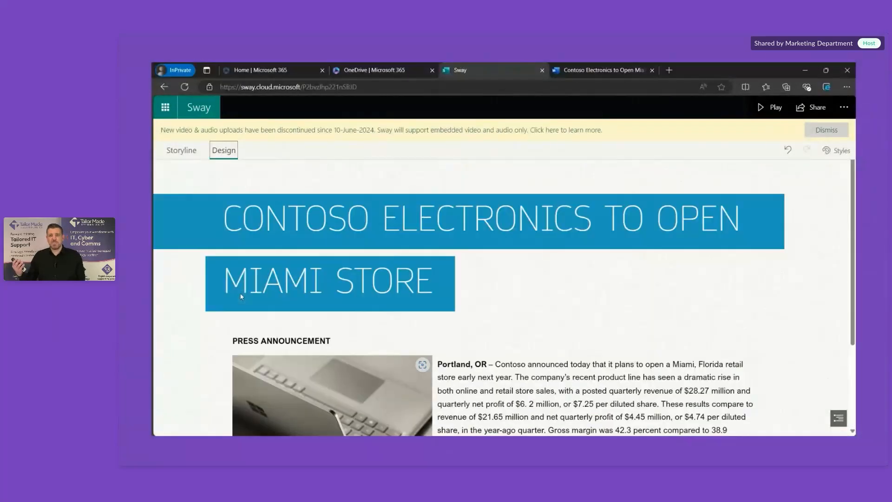